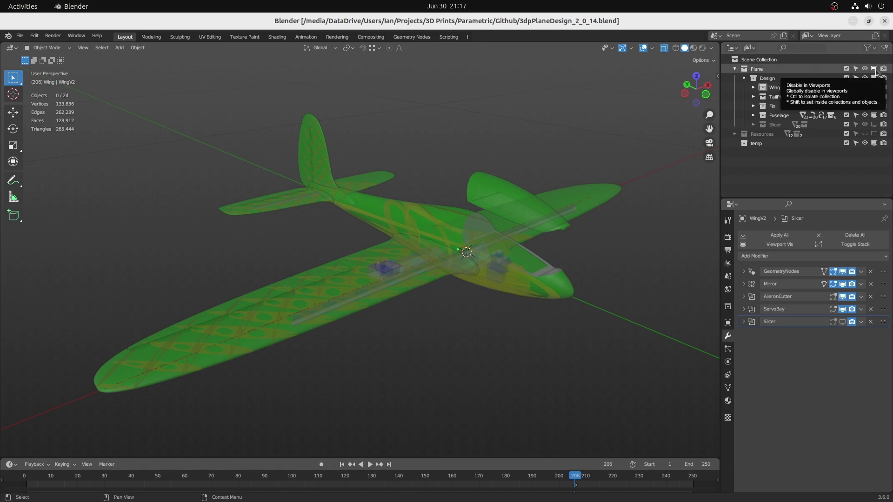
{"action": "left_click", "coordinate": [874, 48]}
{"action": "left_click", "coordinate": [832, 79]}
{"action": "left_click", "coordinate": [832, 78]}
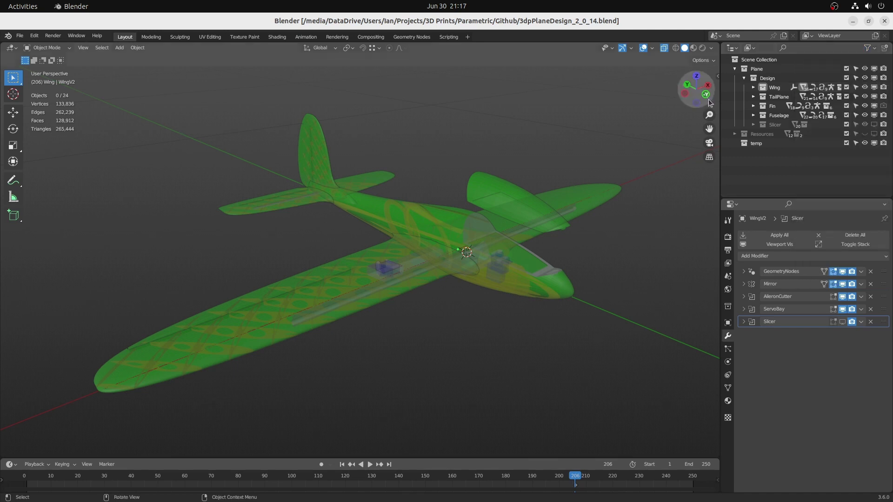
Hide the TailPlane, Fin and Fuselage collections in the viewport so that only the Wing collection is displayed
{"action": "left_click", "coordinate": [874, 97]}
{"action": "left_click", "coordinate": [874, 106]}
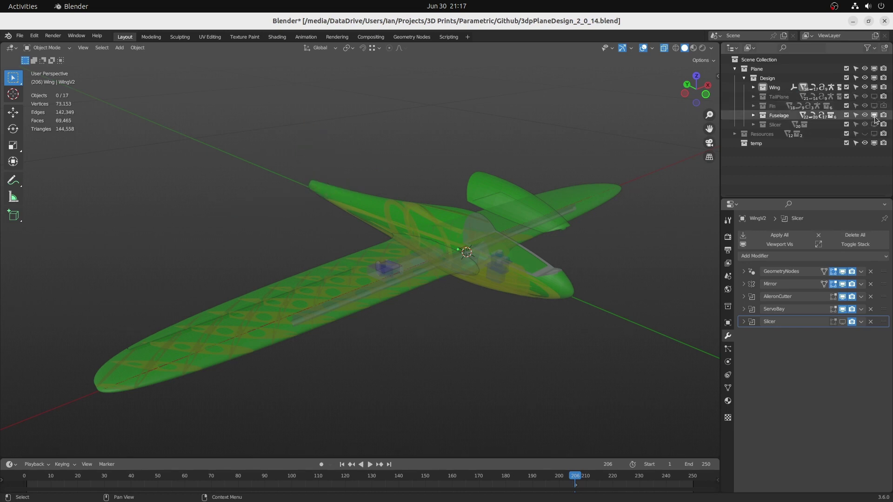
{"action": "left_click", "coordinate": [875, 115]}
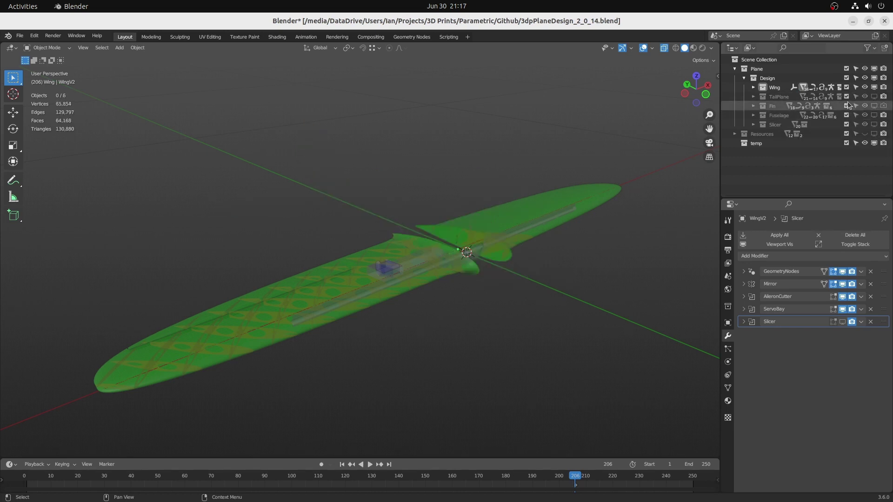
Within the Wing collection, hide CurveRibs, CarbonSpar and Servos in the viewport, leaving only the Shell, and collapse the collection
{"action": "left_click", "coordinate": [754, 87]}
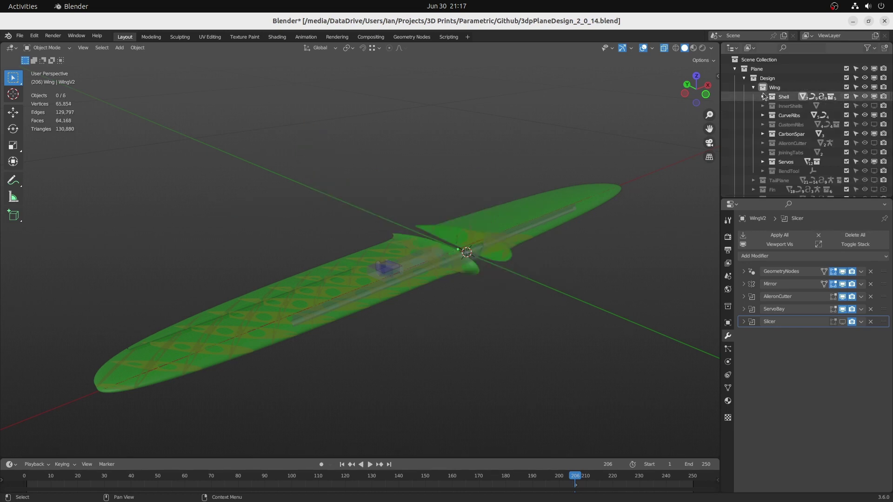
{"action": "left_click", "coordinate": [874, 115]}
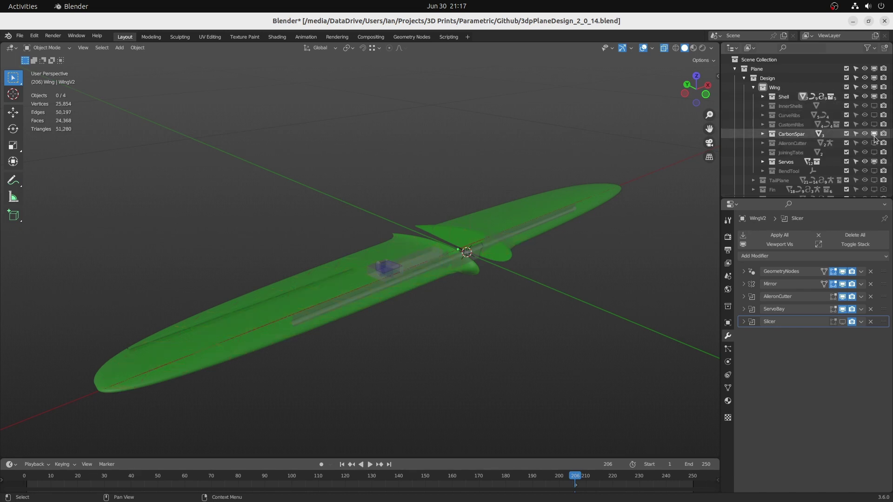
{"action": "left_click", "coordinate": [873, 135]}
{"action": "left_click", "coordinate": [874, 162]}
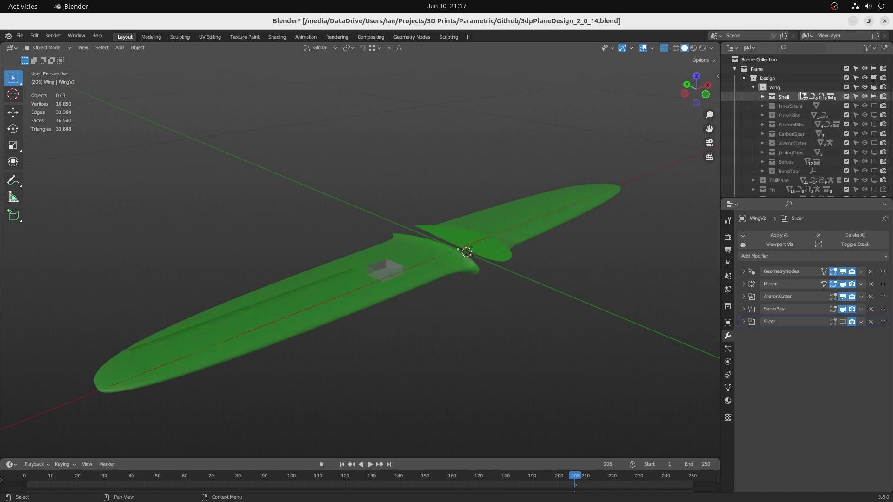
{"action": "left_click", "coordinate": [753, 87]}
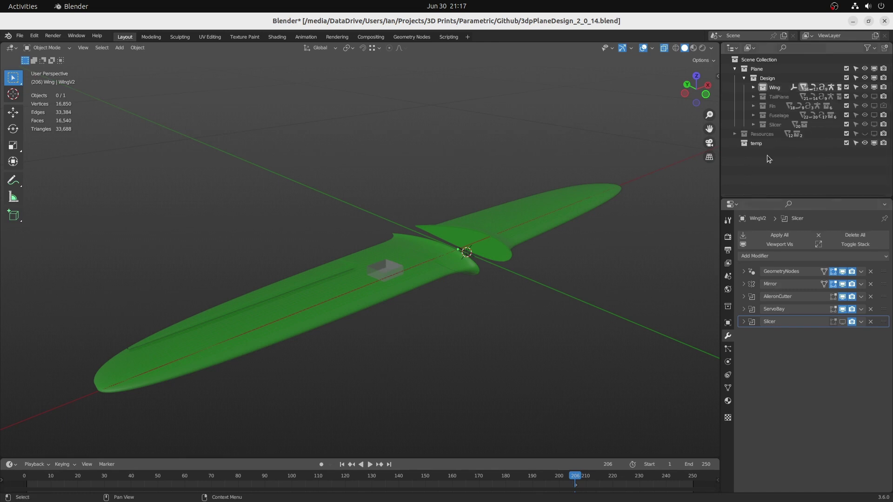
Select the wing, turn off viewport display of its Mirror, AileronCutter and ServoBay modifiers, and switch to the top view
{"action": "left_click", "coordinate": [530, 215]}
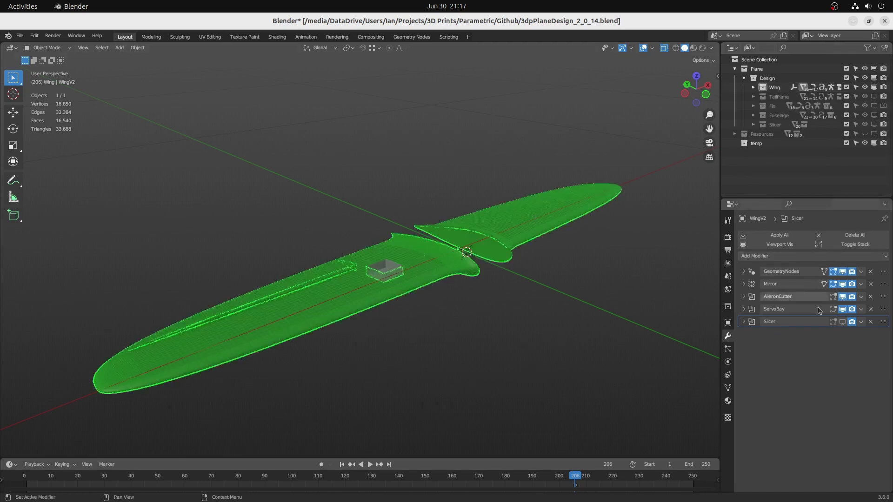
{"action": "left_click", "coordinate": [842, 321]}
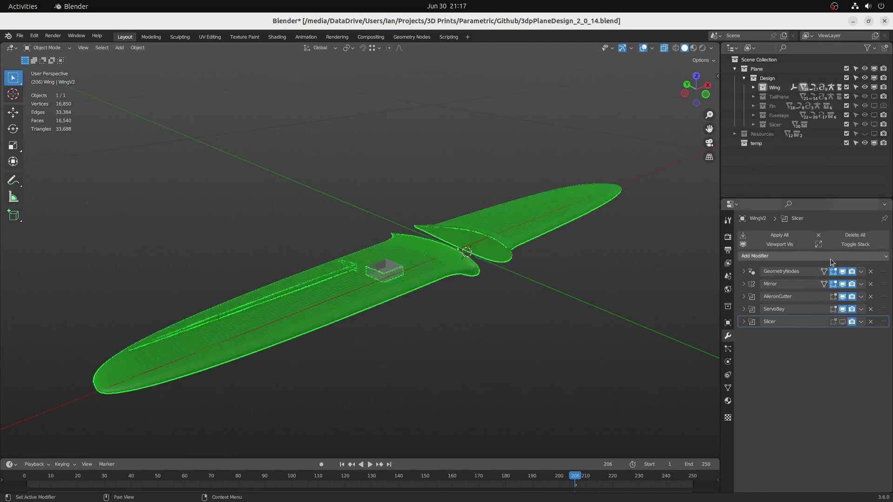
{"action": "left_click", "coordinate": [842, 284]}
{"action": "left_click", "coordinate": [842, 296]}
{"action": "left_click", "coordinate": [843, 309]}
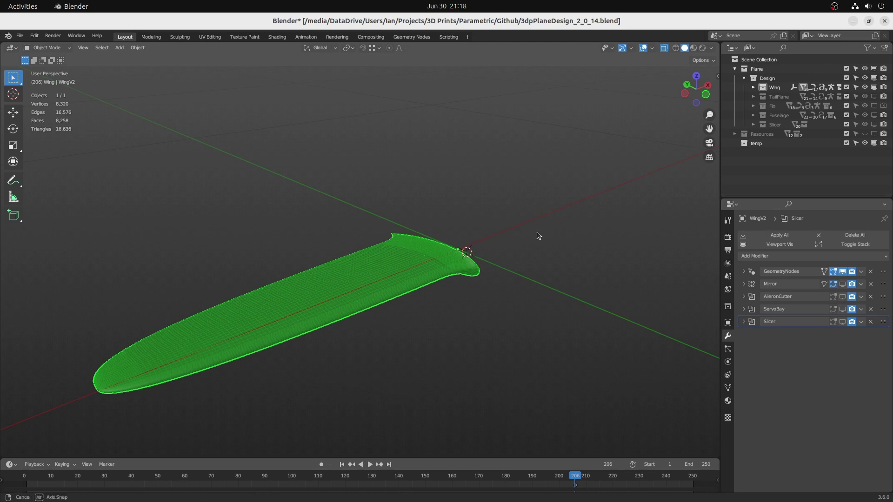
{"action": "key", "text": "KP_7"}
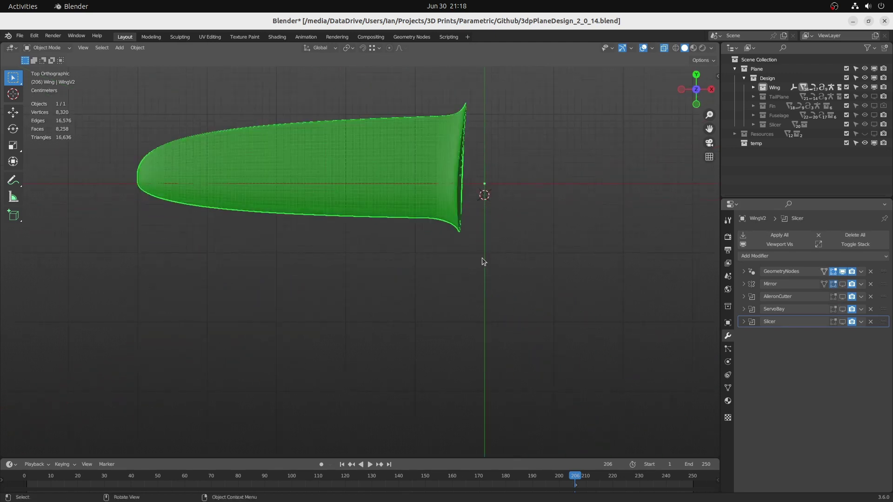
{"action": "scroll", "coordinate": [492, 235], "scroll_direction": "down", "scroll_amount": 3}
{"action": "middle_click_drag", "start_coordinate": [488, 230], "coordinate": [475, 295], "text": "shift"}
{"action": "scroll", "coordinate": [442, 270], "scroll_direction": "up", "scroll_amount": 4}
{"action": "scroll", "coordinate": [444, 269], "scroll_direction": "down", "scroll_amount": 1}
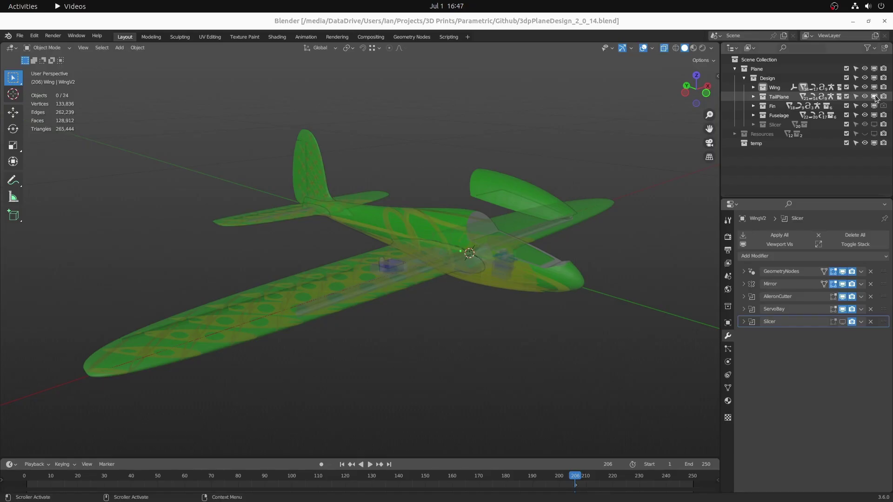
Disable the TailPlane, Fin and Fuselage collections in the viewport to isolate the wing
{"action": "left_click", "coordinate": [874, 96]}
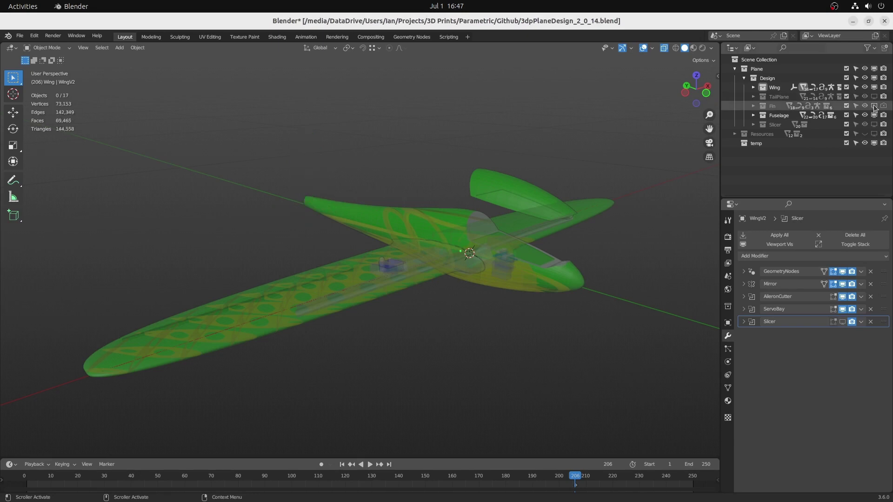
{"action": "left_click", "coordinate": [873, 105]}
{"action": "left_click", "coordinate": [874, 115]}
Expand the Wing collection and disable its CurveRibs, CarbonSpar and Servos sub-collections in the viewport
{"action": "left_click", "coordinate": [754, 88]}
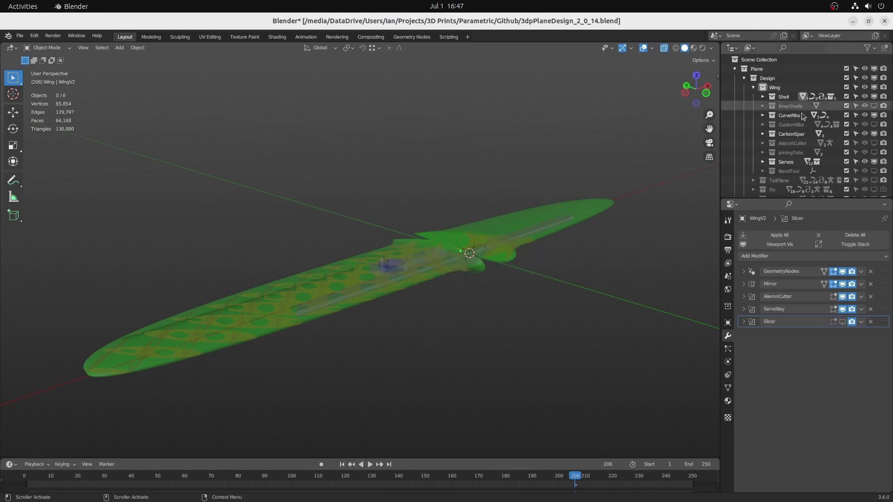
{"action": "left_click", "coordinate": [874, 115]}
{"action": "left_click", "coordinate": [874, 134]}
{"action": "left_click", "coordinate": [874, 161]}
Turn off viewport display of the AileronCutter and ServoBay modifiers, and select the wing in top view
{"action": "left_click", "coordinate": [843, 297]}
{"action": "left_click", "coordinate": [843, 309]}
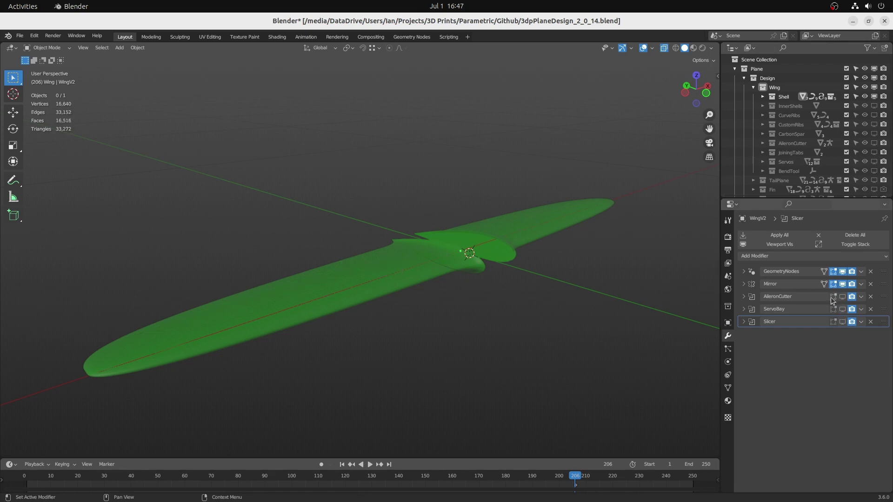
{"action": "left_click", "coordinate": [524, 230]}
{"action": "key", "text": "KP_7"}
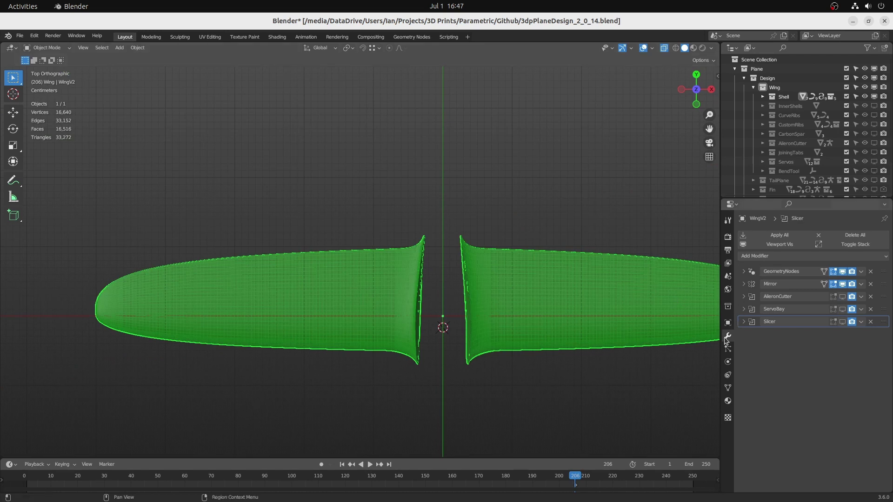
Expand the wing's GeometryNodes modifier and disable its Shrinkwrap option
{"action": "left_click", "coordinate": [744, 274]}
{"action": "scroll", "coordinate": [799, 386], "scroll_direction": "down", "scroll_amount": 10}
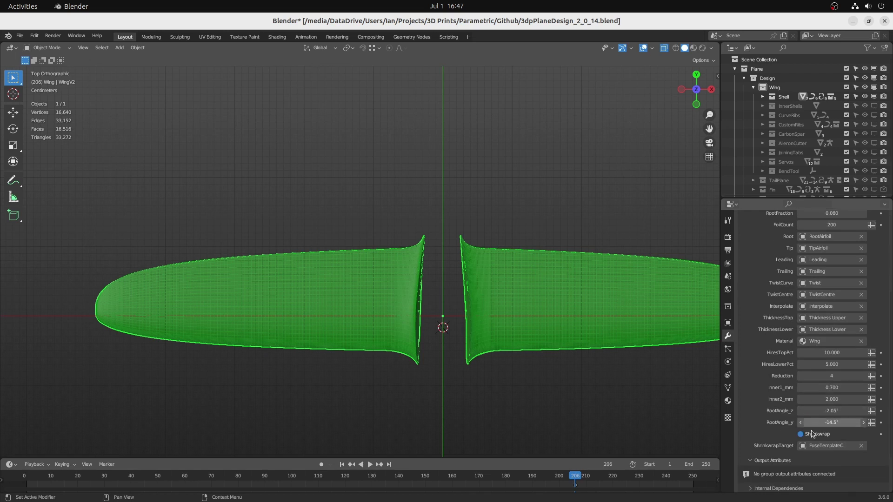
{"action": "left_click", "coordinate": [801, 435]}
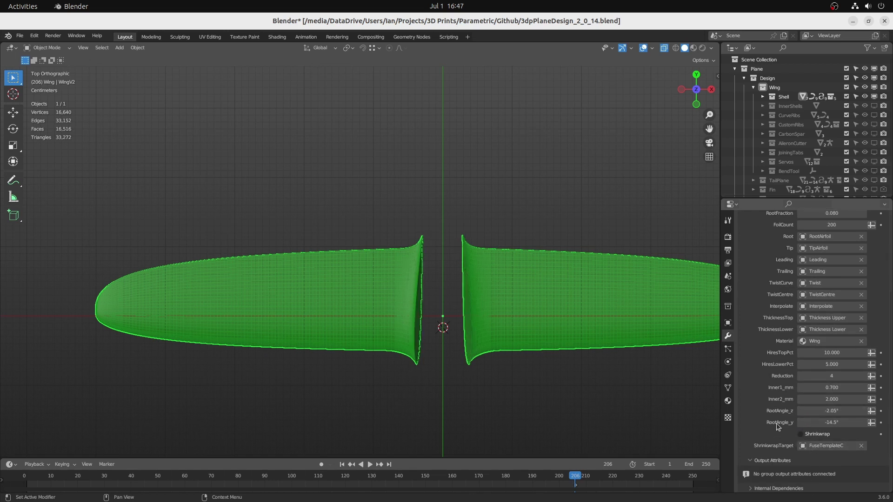
Set both RootAngle_z and RootAngle_y of the wing's GeometryNodes modifier to 0°
{"action": "left_click_drag", "start_coordinate": [806, 418], "coordinate": [813, 411]}
{"action": "type", "text": "0"}
{"action": "key", "text": "Return"}
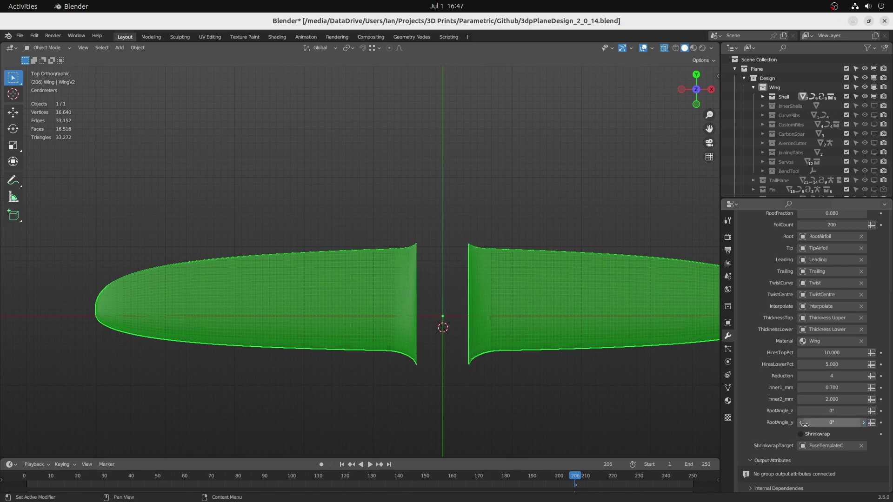
{"action": "scroll", "coordinate": [523, 312], "scroll_direction": "up", "scroll_amount": 1}
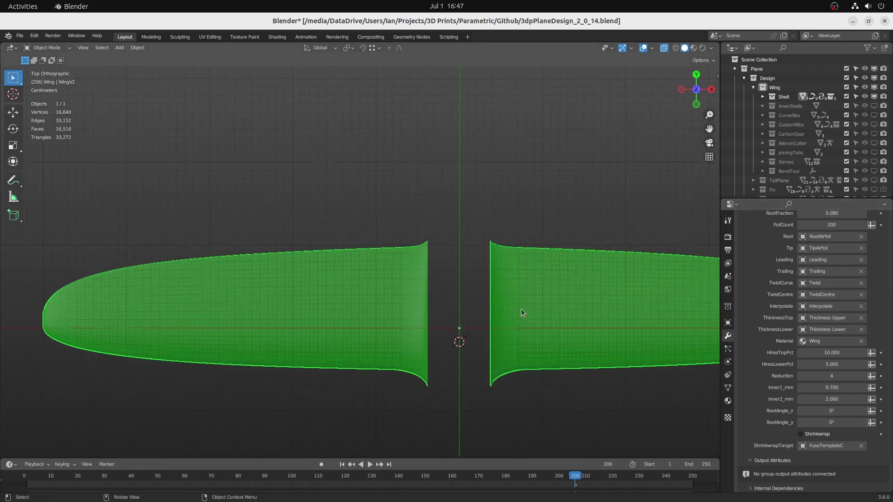
{"action": "middle_click_drag", "start_coordinate": [478, 325], "coordinate": [546, 261], "text": "shift"}
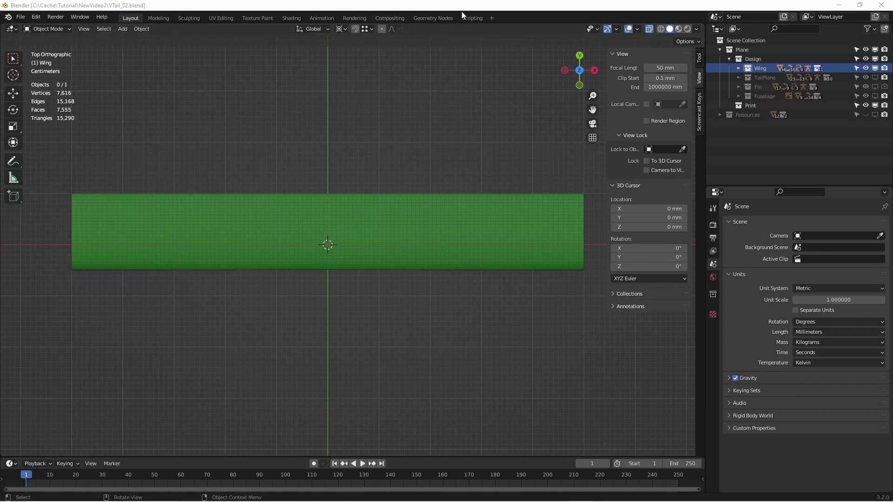
Select the rectangular wing, examine its WingV2 node tree in the Geometry Nodes workspace, and return to the Layout workspace
{"action": "left_click", "coordinate": [397, 221]}
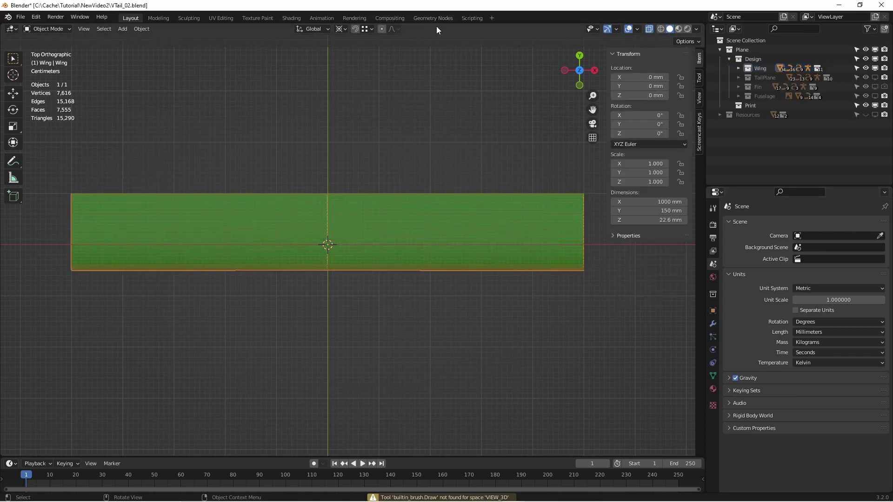
{"action": "left_click", "coordinate": [435, 17]}
{"action": "middle_click_drag", "start_coordinate": [453, 166], "coordinate": [466, 188]}
{"action": "key", "text": "Home"}
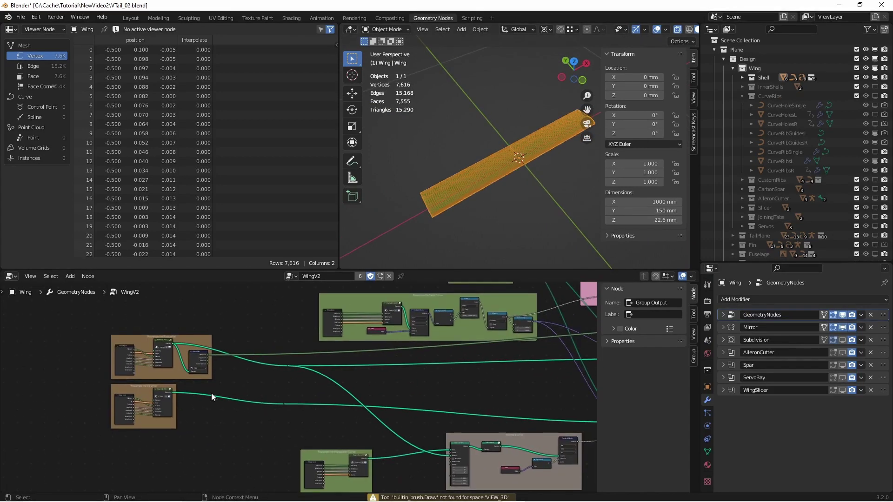
{"action": "scroll", "coordinate": [316, 367], "scroll_direction": "down", "scroll_amount": 5}
{"action": "middle_click_drag", "start_coordinate": [514, 325], "coordinate": [360, 328]}
{"action": "scroll", "coordinate": [300, 354], "scroll_direction": "down", "scroll_amount": 3}
{"action": "left_click", "coordinate": [123, 20]}
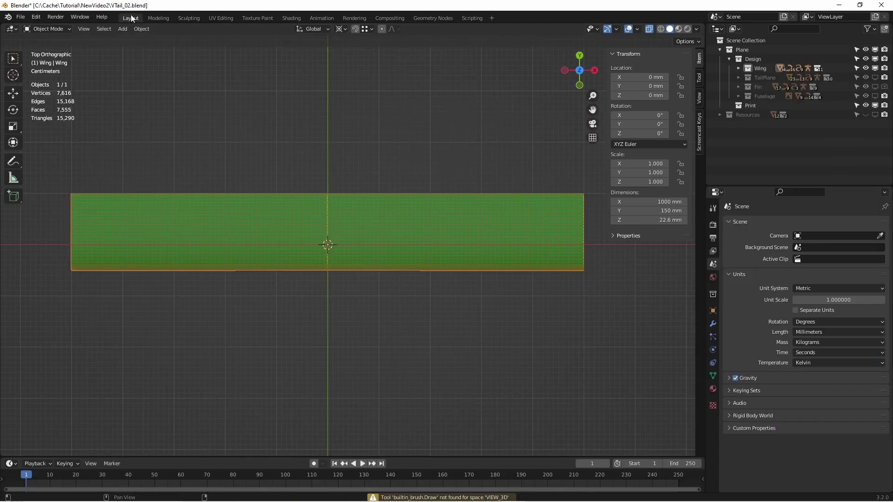
Expand the Wing and Shell collections and enable the Planform.001 collection in the viewport
{"action": "left_click", "coordinate": [737, 68]}
{"action": "left_click", "coordinate": [748, 77]}
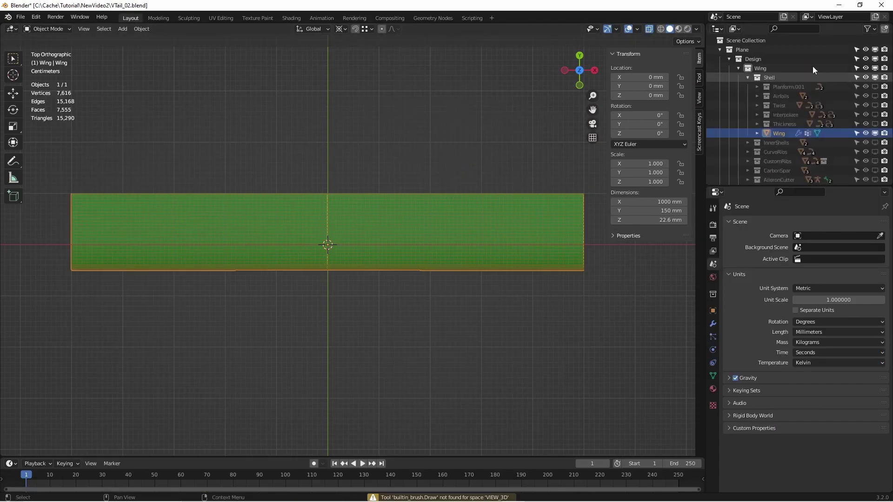
{"action": "left_click", "coordinate": [780, 88]}
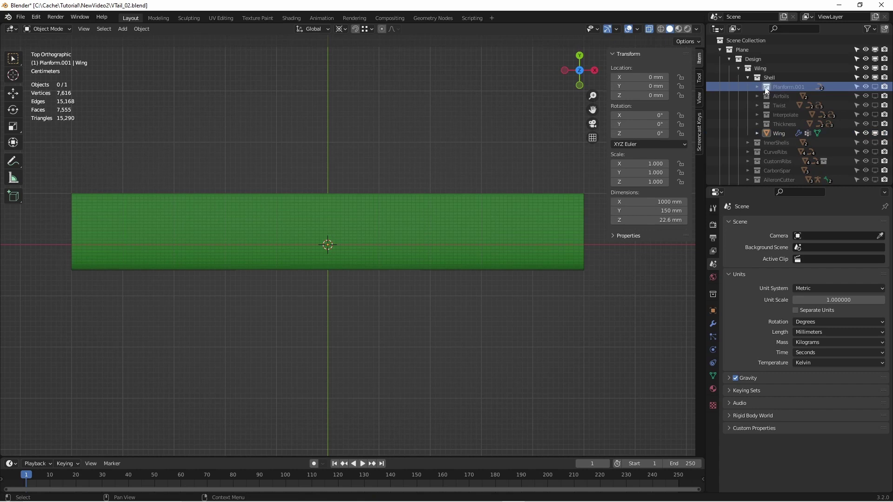
{"action": "left_click", "coordinate": [875, 87]}
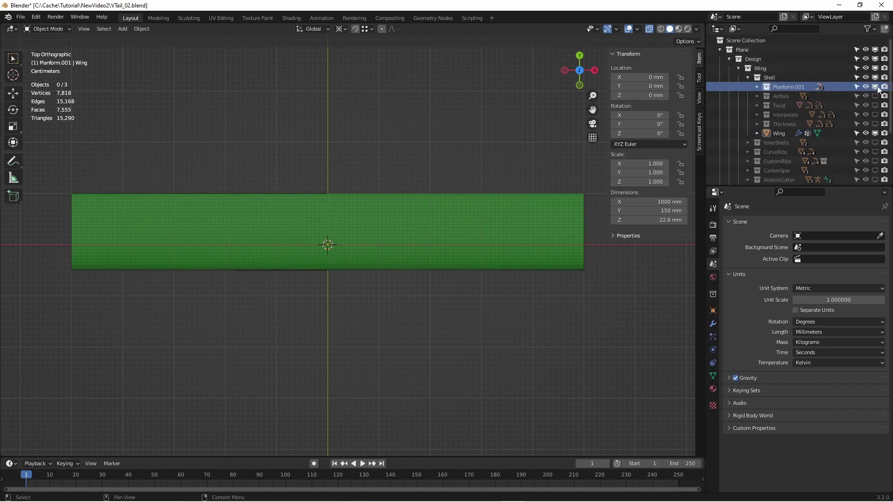
Select both the Leading and Trailing curves in Planform.001 and enter Edit Mode on them
{"action": "left_click", "coordinate": [757, 87]}
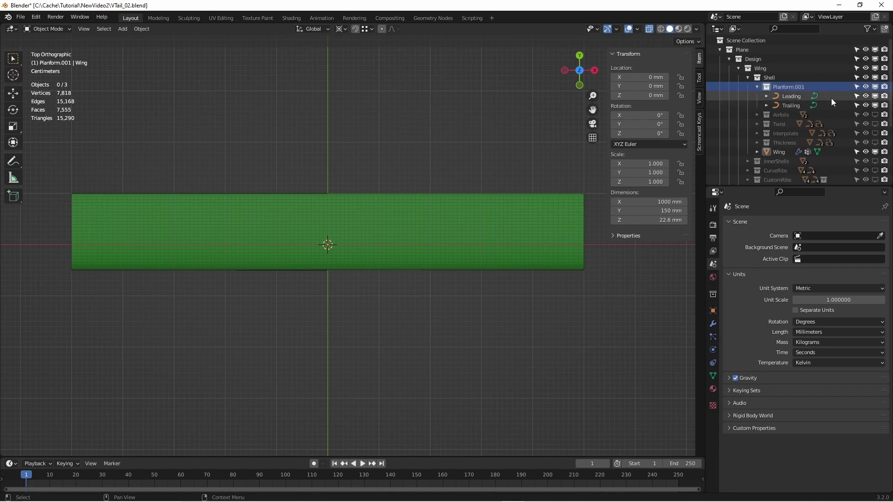
{"action": "left_click", "coordinate": [789, 97]}
{"action": "left_click", "coordinate": [788, 105], "text": "shift"}
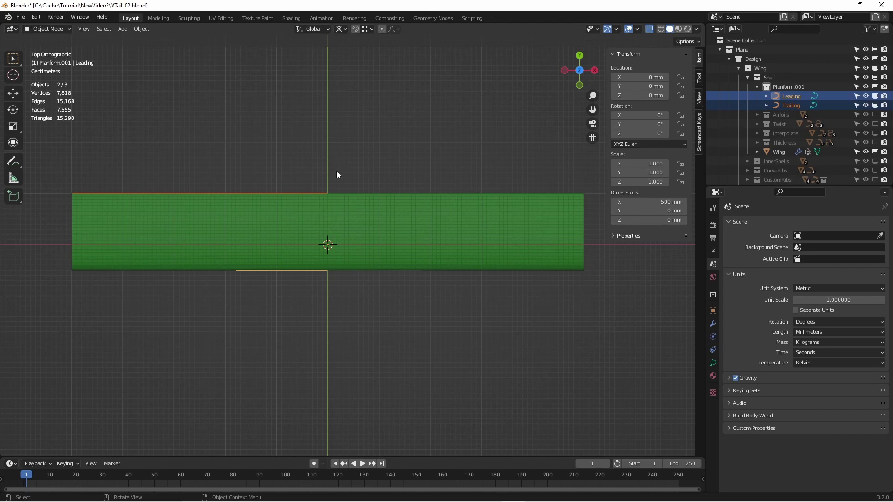
{"action": "scroll", "coordinate": [335, 179], "scroll_direction": "down", "scroll_amount": 1}
{"action": "middle_click_drag", "start_coordinate": [335, 179], "coordinate": [451, 160], "text": "shift"}
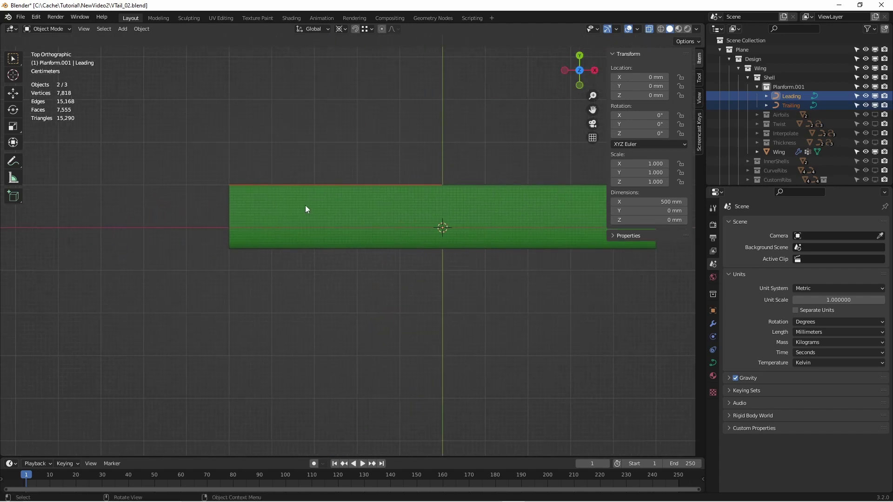
{"action": "key", "text": "Tab"}
Set the X coordinate of the Leading curve's outer tip control point to -600 mm
{"action": "key", "text": "l"}
{"action": "left_click", "coordinate": [648, 77]}
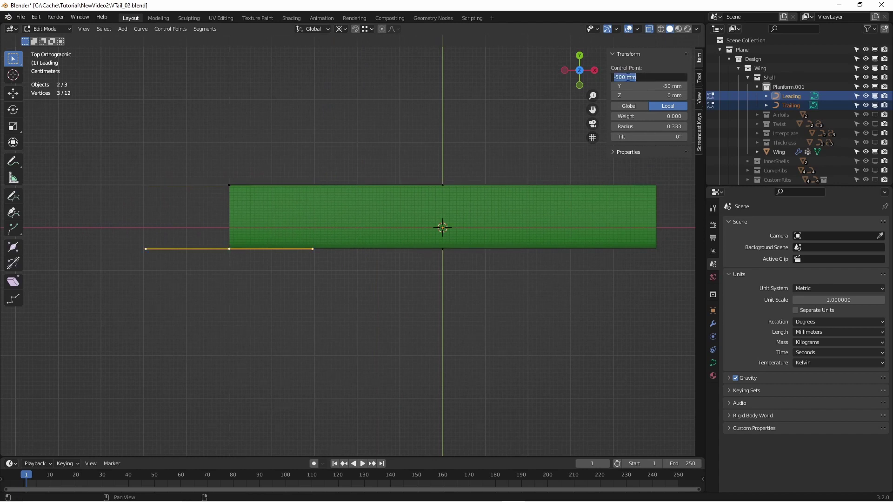
{"action": "left_click", "coordinate": [619, 77]}
{"action": "key", "text": "Return"}
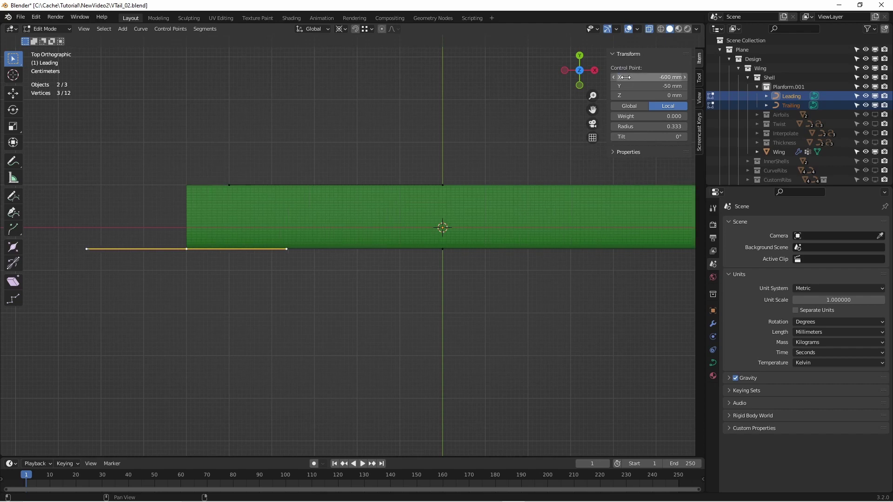
Select the Trailing curve's outer tip control point and open its X coordinate for editing
{"action": "left_click", "coordinate": [229, 185]}
{"action": "left_click", "coordinate": [641, 77]}
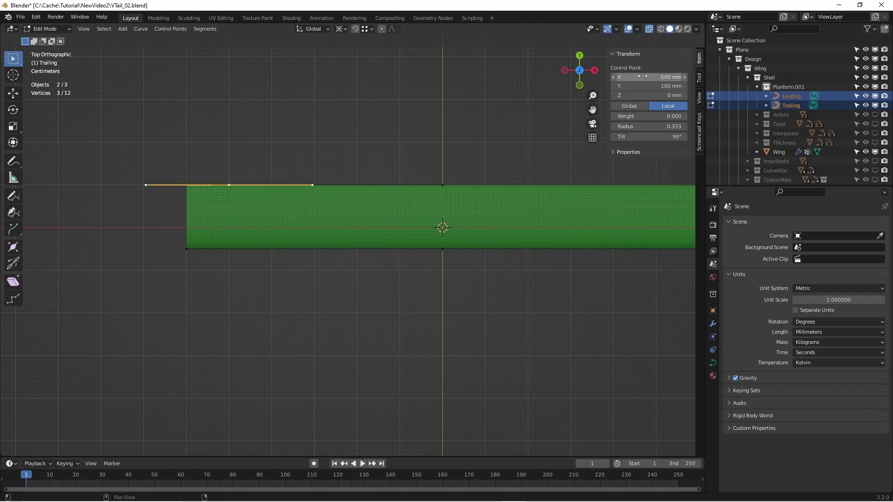
{"action": "key", "text": "BackSpace"}
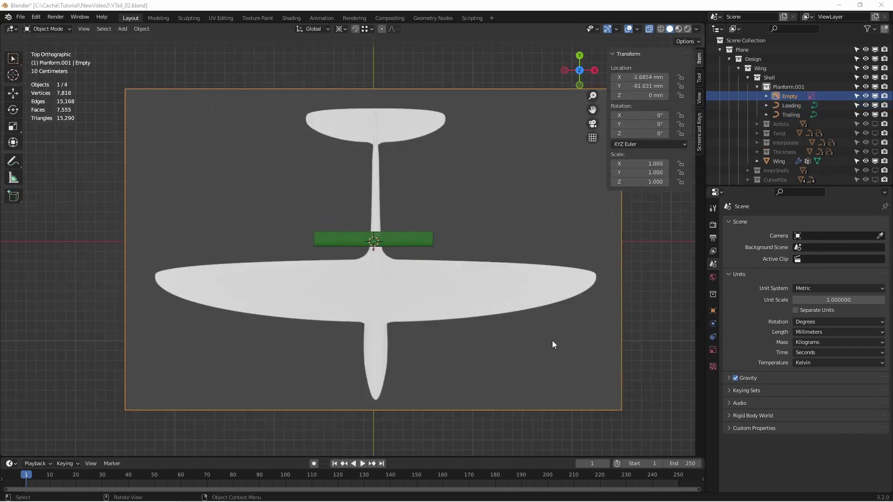
Scale the reference image down to about 0.264 and move it along Y until its wing overlaps the green wing
{"action": "key", "text": "s"}
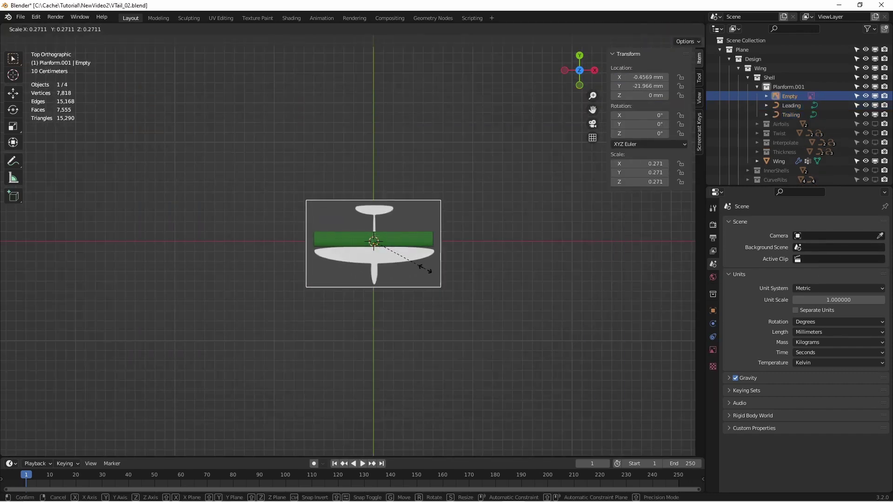
{"action": "left_click", "coordinate": [424, 273]}
{"action": "scroll", "coordinate": [424, 273], "scroll_direction": "up", "scroll_amount": 5}
{"action": "key", "text": "g"}
{"action": "key", "text": "y"}
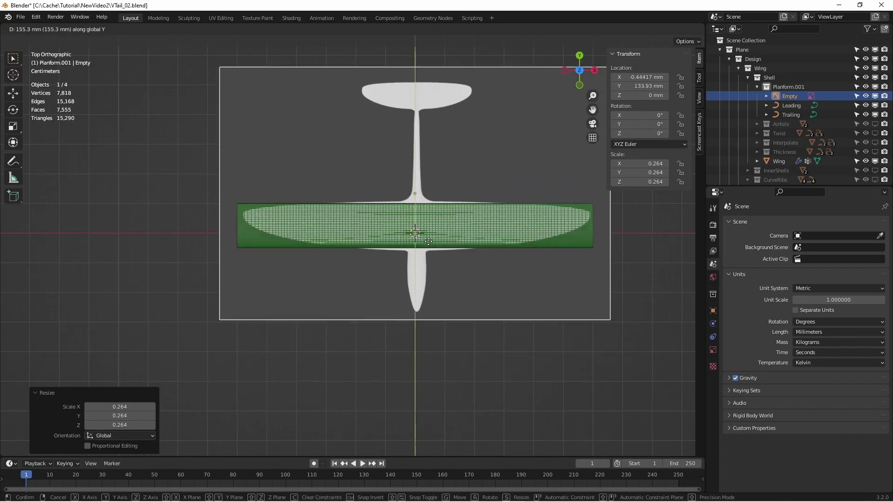
{"action": "left_click", "coordinate": [422, 243]}
Enlarge the reference image to a scale of about 0.269 and shift it about -4.7 mm along X to match the wingspan
{"action": "key", "text": "s"}
{"action": "left_click", "coordinate": [611, 300]}
{"action": "key", "text": "g"}
{"action": "key", "text": "x"}
{"action": "left_click", "coordinate": [610, 301]}
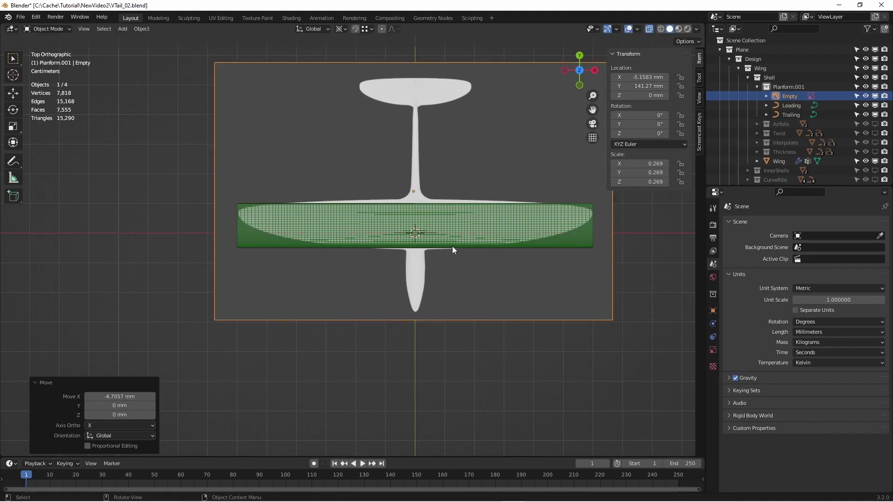
Lower the reference image about 25.6 mm along Z below the wing and return to the top view
{"action": "middle_click_drag", "start_coordinate": [433, 321], "coordinate": [419, 250]}
{"action": "key", "text": "g"}
{"action": "key", "text": "z"}
{"action": "left_click", "coordinate": [417, 256]}
{"action": "key", "text": "KP_7"}
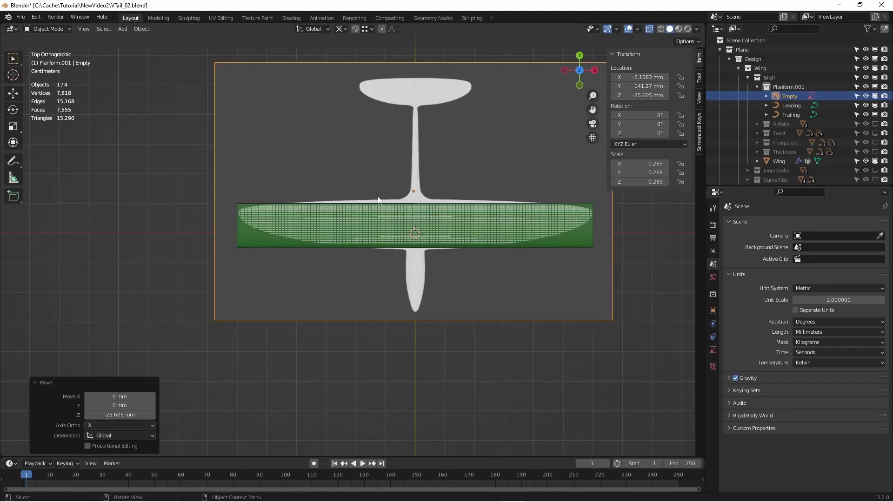
Select both the Leading and Trailing curves, frame them and enter Edit Mode
{"action": "middle_click_drag", "start_coordinate": [378, 200], "coordinate": [310, 193], "text": "shift"}
{"action": "left_click", "coordinate": [791, 105]}
{"action": "left_click", "coordinate": [790, 115], "text": "shift"}
{"action": "key", "text": "KP_Decimal"}
{"action": "key", "text": "Tab"}
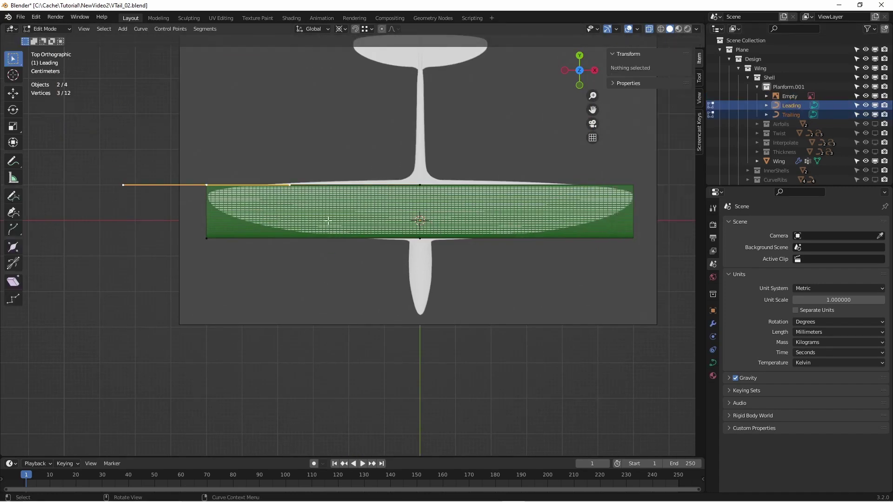
Scale the handles of the Leading curve's outer tip control point by 0.2
{"action": "left_click", "coordinate": [207, 240]}
{"action": "scroll", "coordinate": [223, 265], "scroll_direction": "up", "scroll_amount": 3}
{"action": "middle_click_drag", "start_coordinate": [223, 265], "coordinate": [330, 322], "text": "shift"}
{"action": "type", "text": "s.2"}
{"action": "right_click", "coordinate": [432, 288]}
{"action": "type", "text": "s.2"}
{"action": "right_click", "coordinate": [415, 302]}
Rotate the Leading curve's tip handles by 90° and move the tip point about 117 mm along Y
{"action": "key", "text": "period"}
{"action": "type", "text": "r90"}
{"action": "key", "text": "Return"}
{"action": "key", "text": "r"}
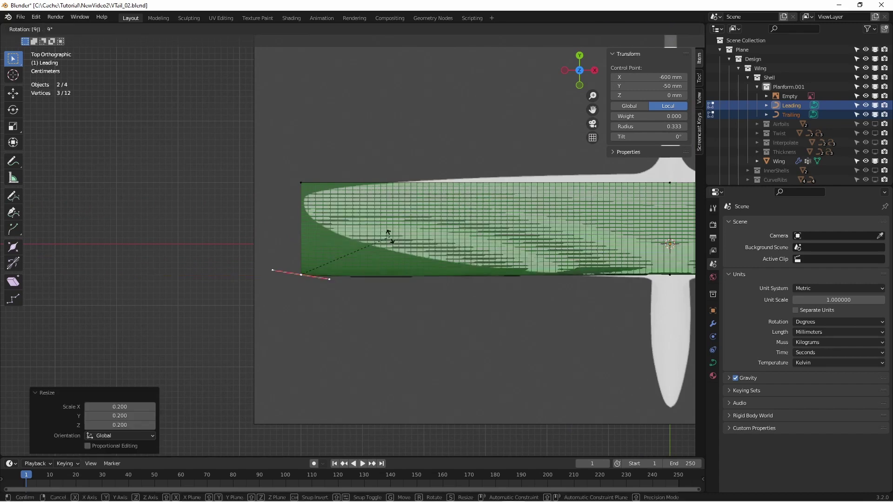
{"action": "type", "text": "y90"}
{"action": "key", "text": "Return"}
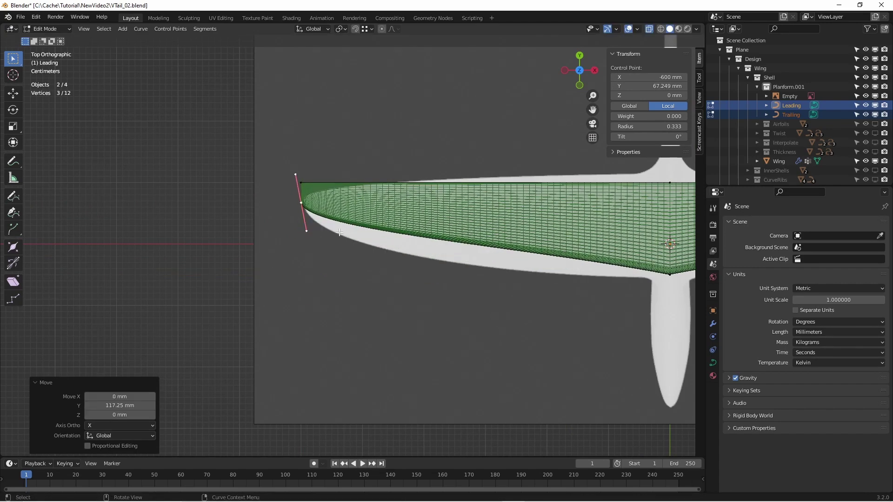
Rotate the Trailing curve's tip handles by -90° and shrink them, with the tip point moved to about Y 76.6 mm
{"action": "left_click", "coordinate": [301, 182]}
{"action": "type", "text": "s.201"}
{"action": "key", "text": "Return"}
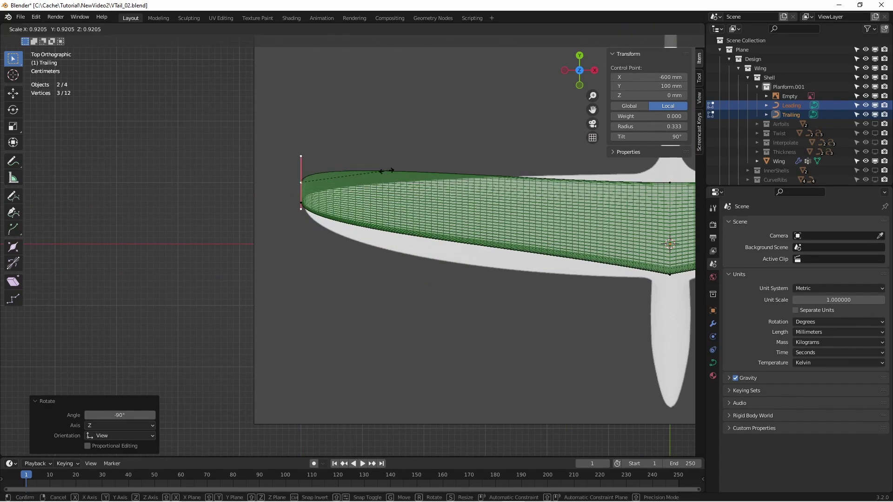
{"action": "key", "text": "g"}
{"action": "key", "text": "y"}
{"action": "left_click", "coordinate": [318, 198]}
Move the Trailing curve's tip point along Y to meet the Leading curve's tip point
{"action": "left_click", "coordinate": [301, 203]}
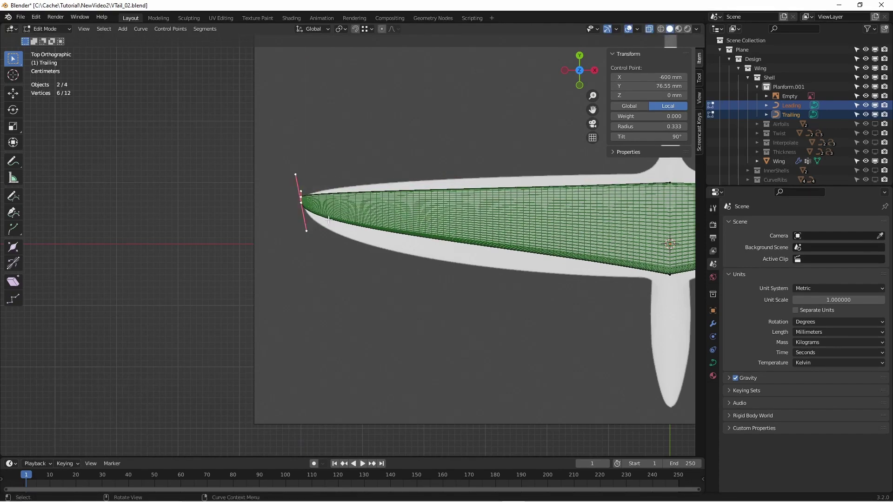
{"action": "key", "text": "KP_Decimal"}
{"action": "left_click", "coordinate": [350, 175]}
{"action": "key", "text": "g"}
{"action": "key", "text": "y"}
{"action": "left_click", "coordinate": [351, 238]}
Set the Y coordinate of the outer handle on the Leading curve's root point to -50 mm, level with that point
{"action": "scroll", "coordinate": [352, 236], "scroll_direction": "down", "scroll_amount": 13}
{"action": "middle_click_drag", "start_coordinate": [352, 236], "coordinate": [157, 216], "text": "shift"}
{"action": "left_click", "coordinate": [469, 277]}
{"action": "left_click", "coordinate": [349, 255]}
{"action": "key", "text": "ctrl+z"}
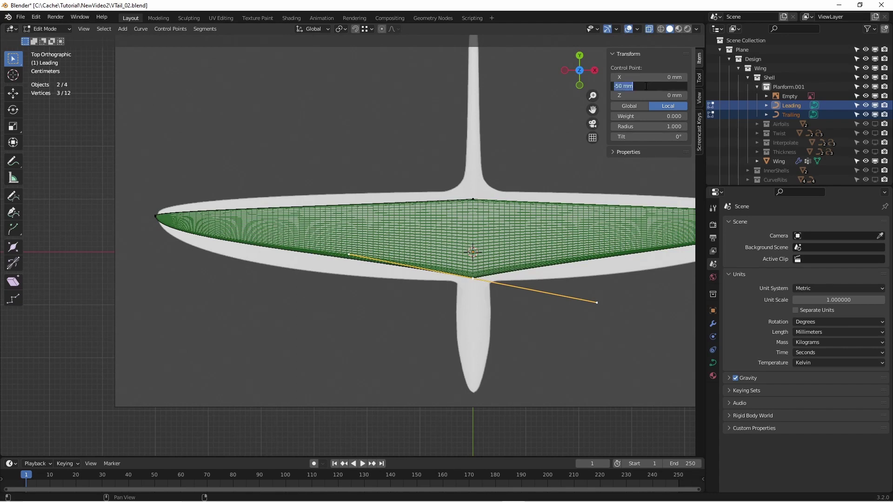
{"action": "key", "text": "ctrl+shift+z"}
Move the Trailing curve's root control point about 14.9 mm along Y to the reference wing's trailing edge
{"action": "left_click", "coordinate": [473, 199]}
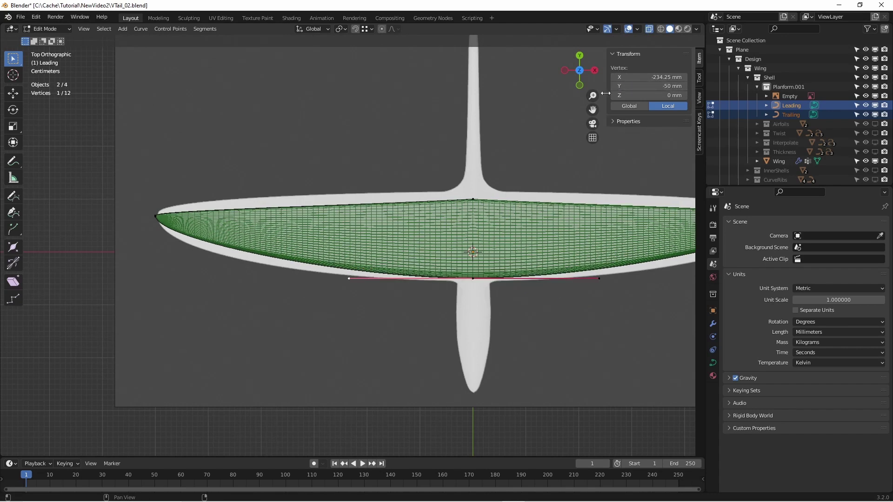
{"action": "key", "text": "g"}
{"action": "key", "text": "y"}
{"action": "left_click", "coordinate": [473, 192]}
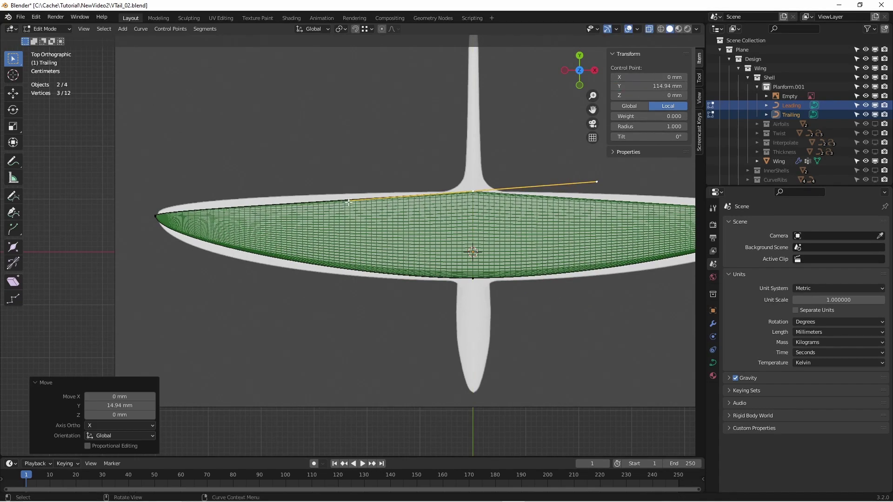
Level the outer handle of the Trailing curve's root point with that point and extend it outward along X
{"action": "left_click", "coordinate": [349, 201]}
{"action": "left_click_drag", "start_coordinate": [349, 201], "coordinate": [351, 195]}
{"action": "key", "text": "g"}
{"action": "key", "text": "x"}
{"action": "left_click", "coordinate": [248, 205]}
Move the upper handle of the Trailing curve's tip point about 18.5 mm along Y to round the wingtip
{"action": "left_click", "coordinate": [156, 211]}
{"action": "left_click", "coordinate": [157, 208]}
{"action": "key", "text": "g"}
{"action": "key", "text": "y"}
{"action": "left_click", "coordinate": [155, 205]}
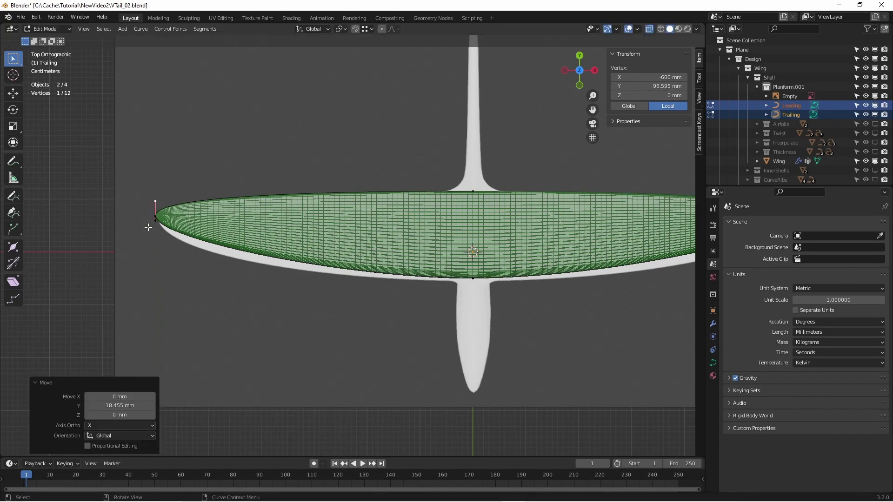
Lower the Leading curve's root point to about Y -54.6 mm and extend its outer handle about 153 mm outward along X
{"action": "scroll", "coordinate": [372, 247], "scroll_direction": "up", "scroll_amount": 3}
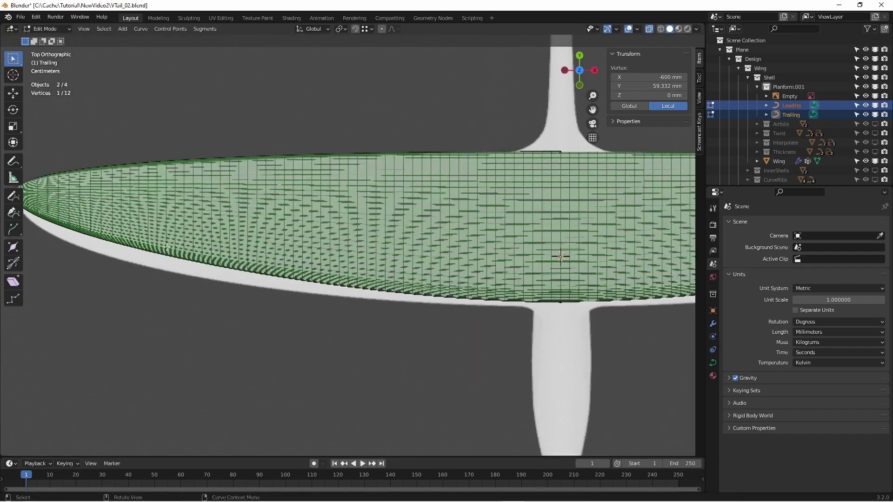
{"action": "left_click", "coordinate": [559, 305]}
{"action": "key", "text": "g"}
{"action": "key", "text": "y"}
{"action": "left_click", "coordinate": [559, 310]}
{"action": "left_click", "coordinate": [344, 306]}
{"action": "key", "text": "g"}
{"action": "key", "text": "x"}
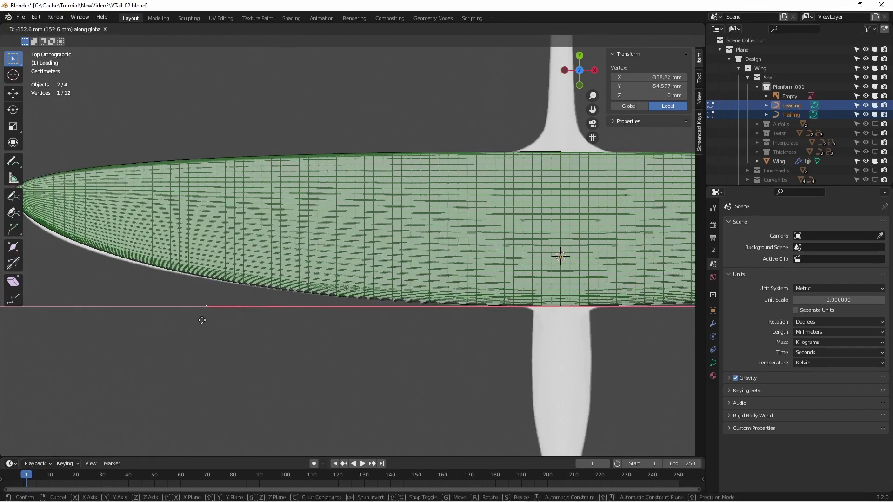
{"action": "left_click", "coordinate": [201, 319]}
Move the lower handle of the Leading curve's tip point along Y to about 12.4 mm to follow the reference outline
{"action": "middle_click_drag", "start_coordinate": [147, 286], "coordinate": [430, 319], "text": "shift"}
{"action": "scroll", "coordinate": [431, 319], "scroll_direction": "up", "scroll_amount": 5}
{"action": "left_click", "coordinate": [212, 184]}
{"action": "scroll", "coordinate": [212, 186], "scroll_direction": "down", "scroll_amount": 5}
{"action": "left_click", "coordinate": [305, 271]}
{"action": "key", "text": "g"}
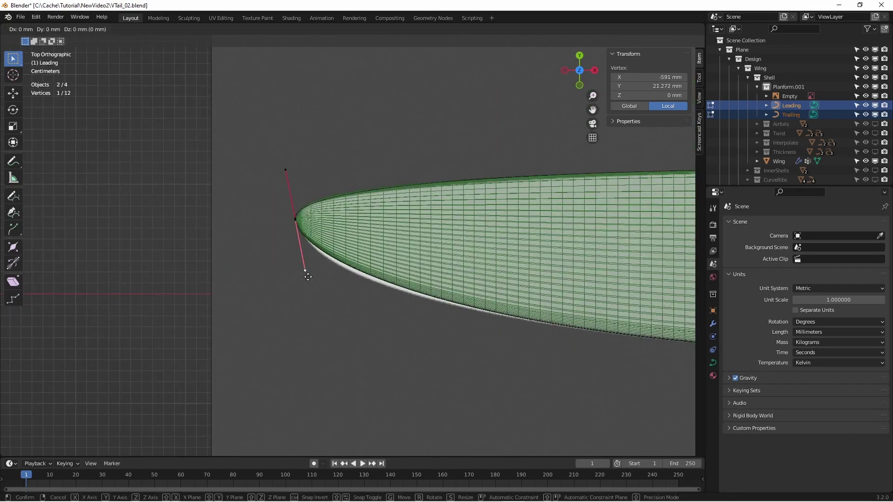
{"action": "key", "text": "y"}
{"action": "left_click", "coordinate": [306, 280]}
Leave Edit Mode on the curves and adjust the viewport overlays to show the wing as a plain solid surface
{"action": "scroll", "coordinate": [307, 288], "scroll_direction": "down", "scroll_amount": 1}
{"action": "scroll", "coordinate": [307, 298], "scroll_direction": "down", "scroll_amount": 3, "text": "alt"}
{"action": "scroll", "coordinate": [379, 314], "scroll_direction": "down", "scroll_amount": 4}
{"action": "middle_click_drag", "start_coordinate": [379, 314], "coordinate": [87, 271], "text": "shift"}
{"action": "scroll", "coordinate": [86, 271], "scroll_direction": "up", "scroll_amount": 1}
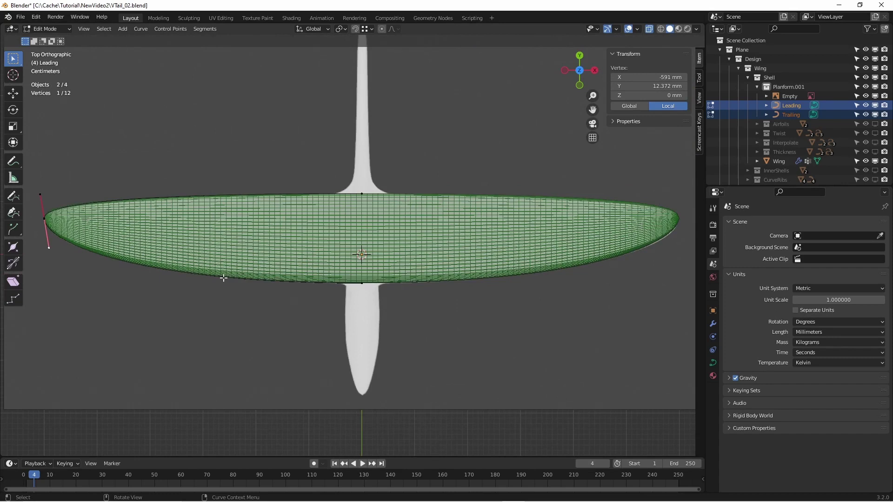
{"action": "key", "text": "Tab"}
{"action": "middle_click_drag", "start_coordinate": [355, 175], "coordinate": [361, 223]}
{"action": "left_click", "coordinate": [637, 29]}
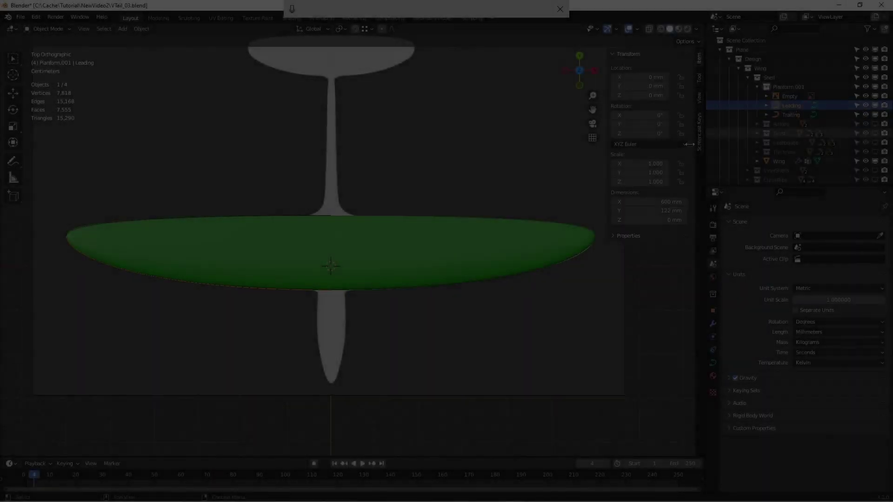
In front view, edit the Leading curve and raise its tip control point about 30.8 mm along Z
{"action": "key", "text": "KP_1"}
{"action": "scroll", "coordinate": [339, 210], "scroll_direction": "up", "scroll_amount": 1}
{"action": "middle_click_drag", "start_coordinate": [340, 210], "coordinate": [493, 296], "text": "shift"}
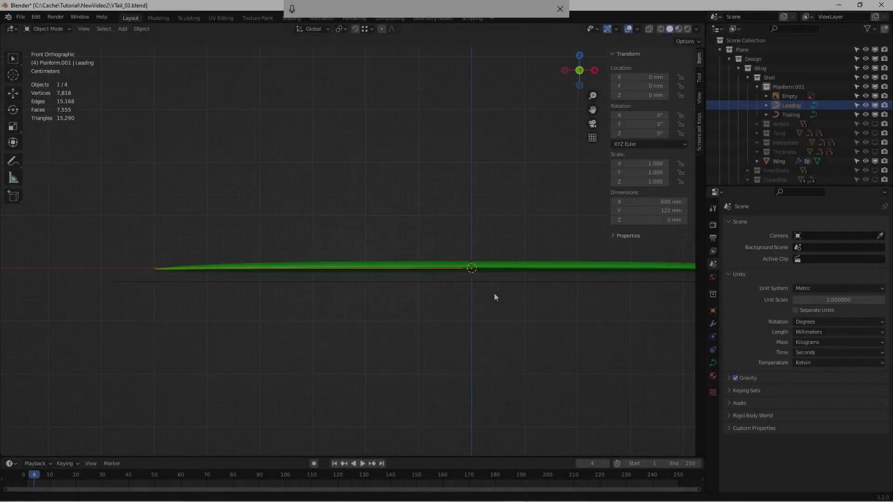
{"action": "key", "text": "Tab"}
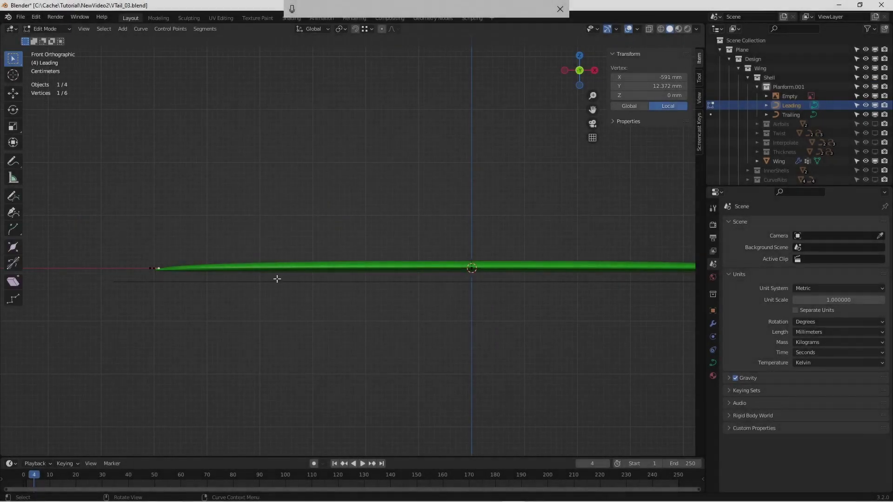
{"action": "left_click", "coordinate": [155, 269]}
{"action": "key", "text": "g"}
{"action": "key", "text": "z"}
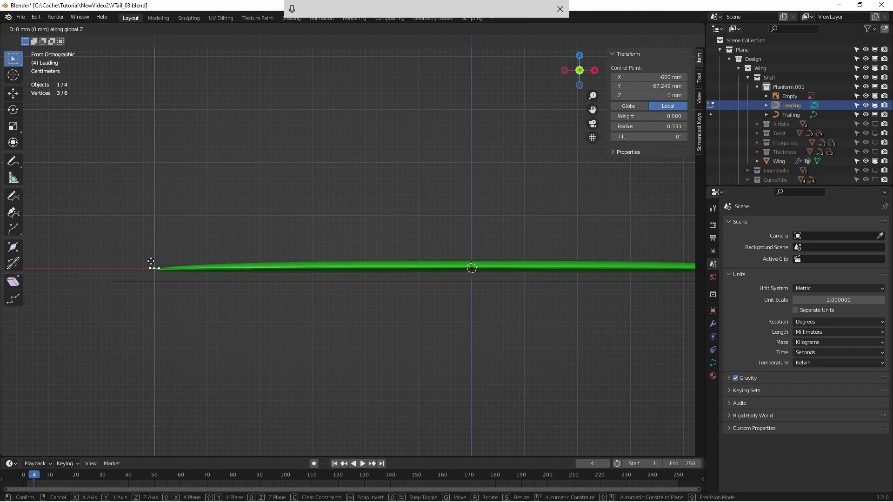
{"action": "left_click", "coordinate": [153, 252]}
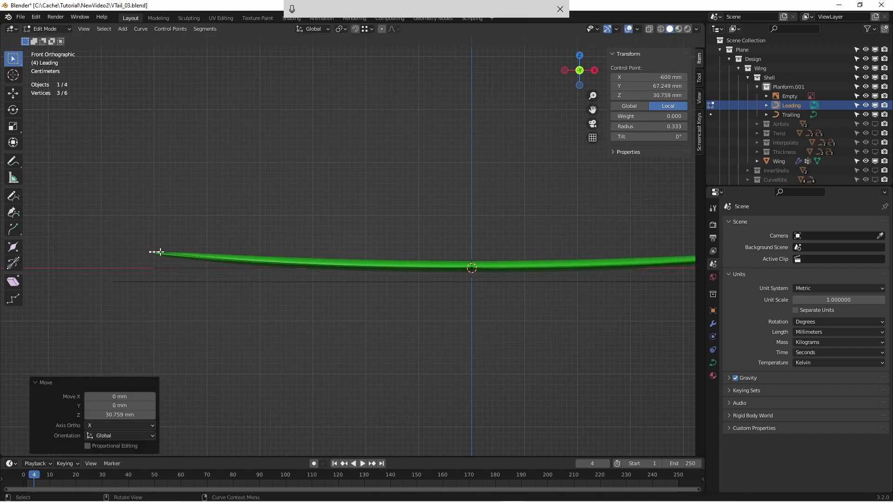
Lower the inner handle of the Leading curve's raised tip point about 3 mm along Z
{"action": "left_click", "coordinate": [158, 253]}
{"action": "key", "text": "g"}
{"action": "key", "text": "z"}
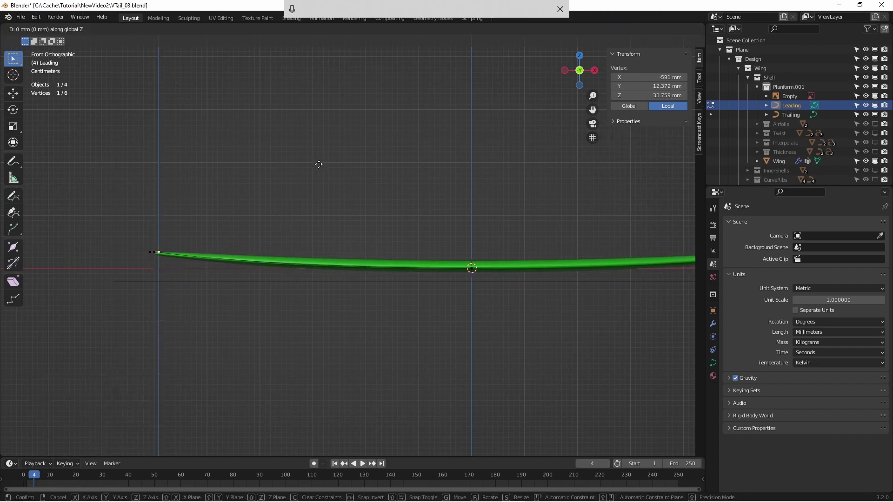
{"action": "key", "text": "Escape"}
{"action": "key", "text": "g"}
{"action": "key", "text": "z"}
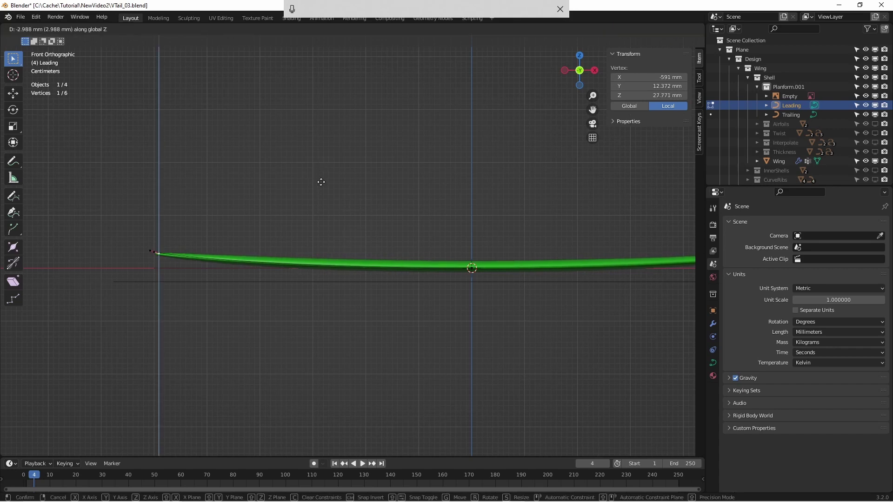
{"action": "left_click", "coordinate": [321, 181]}
{"action": "left_click", "coordinate": [263, 267]}
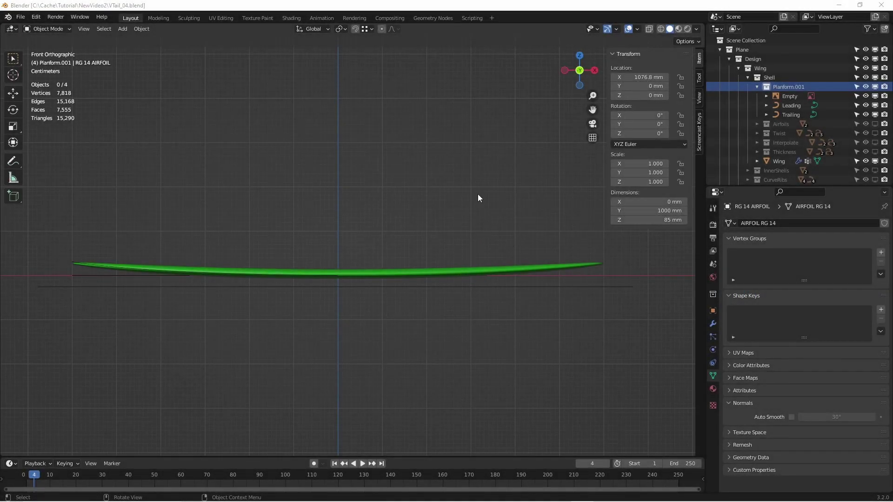
Collapse Planform.001, expand the Airfoils collection and enable it in the viewport
{"action": "left_click", "coordinate": [756, 87]}
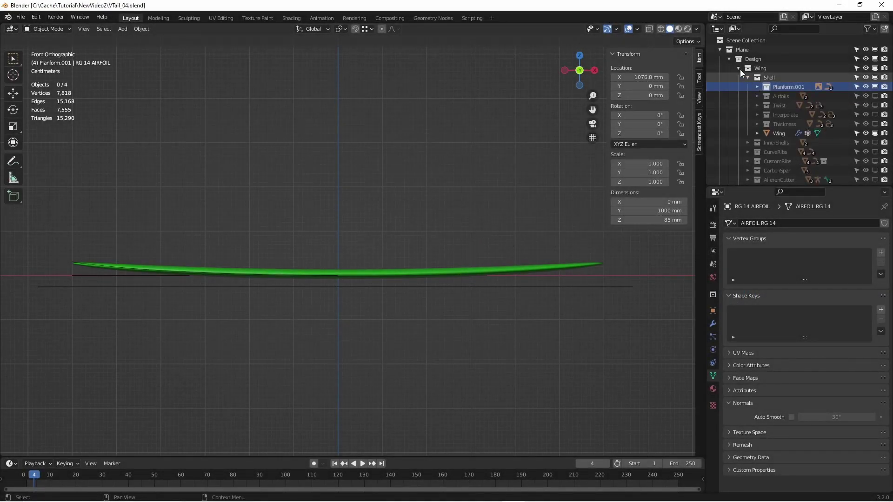
{"action": "left_click", "coordinate": [756, 96]}
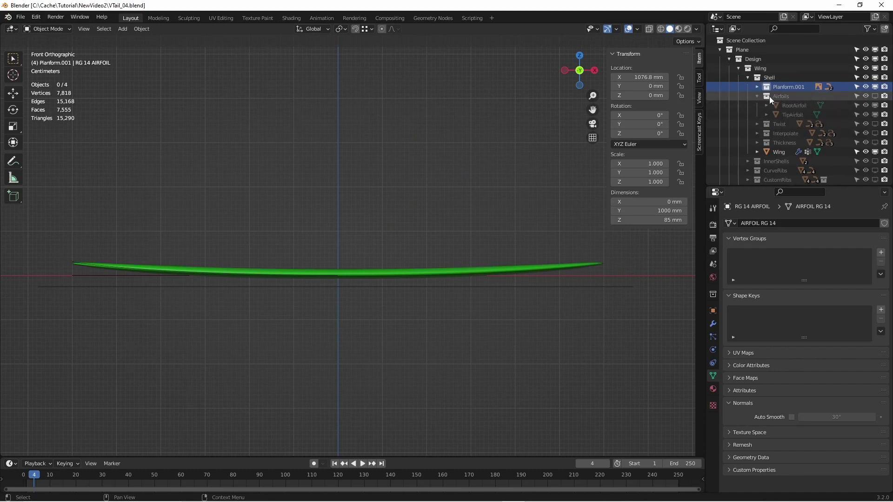
{"action": "left_click", "coordinate": [875, 96]}
{"action": "middle_click_drag", "start_coordinate": [511, 157], "coordinate": [546, 194]}
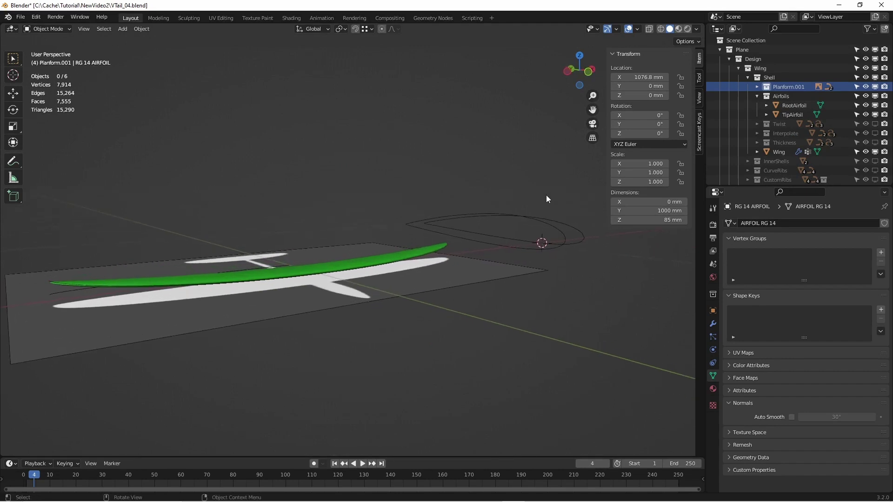
Select RootAirfoil and TipAirfoil in turn and examine the airfoil profiles and the wing from several angles
{"action": "left_click", "coordinate": [794, 105]}
{"action": "left_click", "coordinate": [788, 113]}
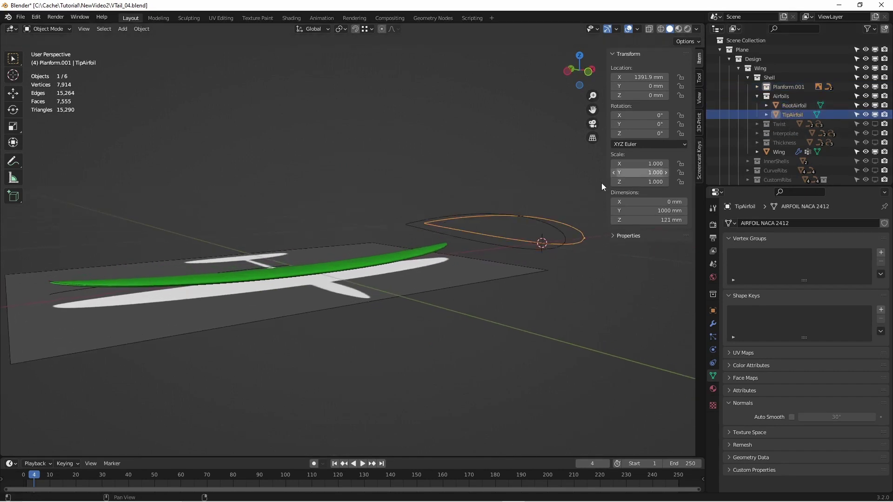
{"action": "mouse_move", "coordinate": [496, 164]}
{"action": "middle_mouse_down"}
{"action": "mouse_move", "coordinate": [520, 171]}
{"action": "mouse_move", "coordinate": [507, 169]}
{"action": "middle_mouse_up"}
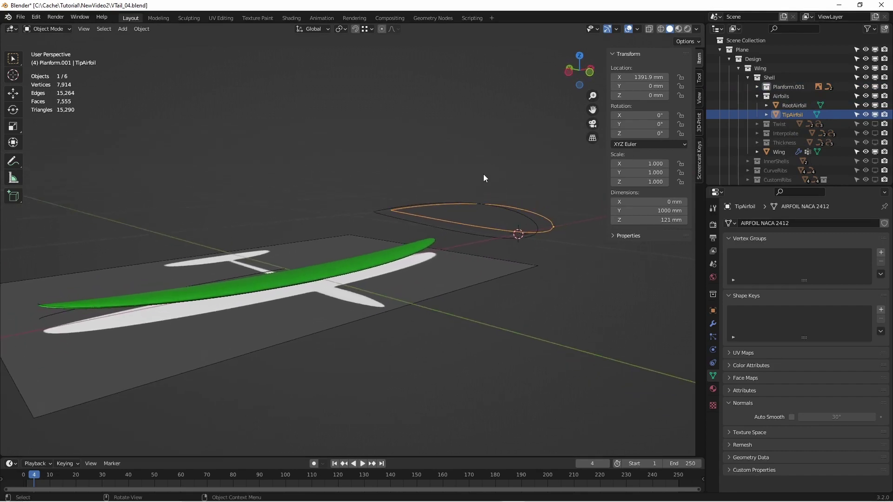
{"action": "middle_click_drag", "start_coordinate": [471, 175], "coordinate": [431, 257]}
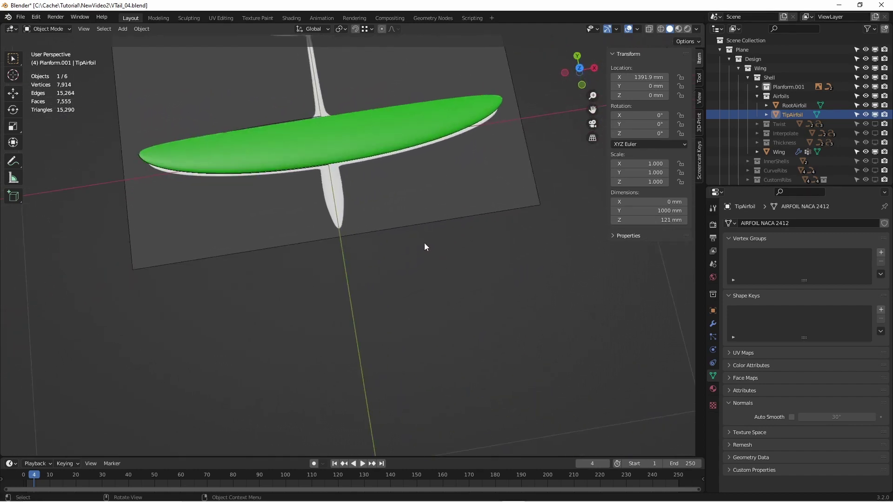
{"action": "middle_click_drag", "start_coordinate": [412, 227], "coordinate": [398, 205]}
{"action": "middle_click_drag", "start_coordinate": [451, 212], "coordinate": [465, 208]}
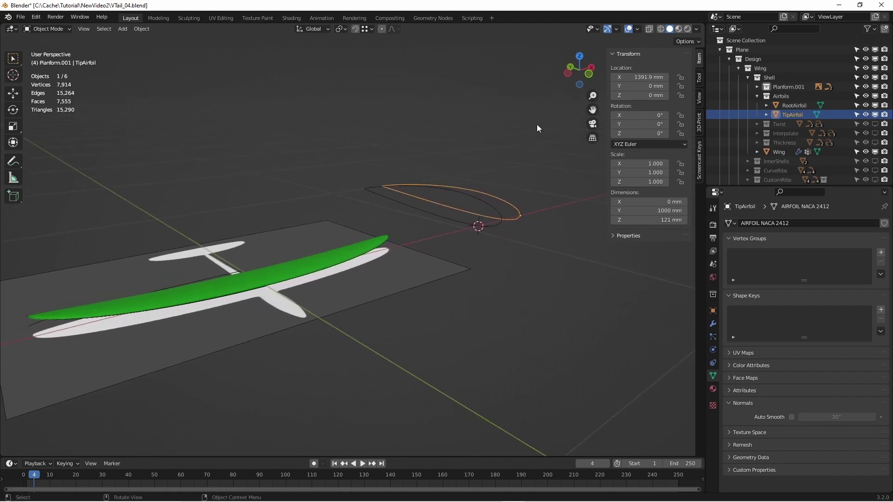
Change the mesh data of RootAirfoil to AIRFOIL RG 14
{"action": "left_click", "coordinate": [791, 105]}
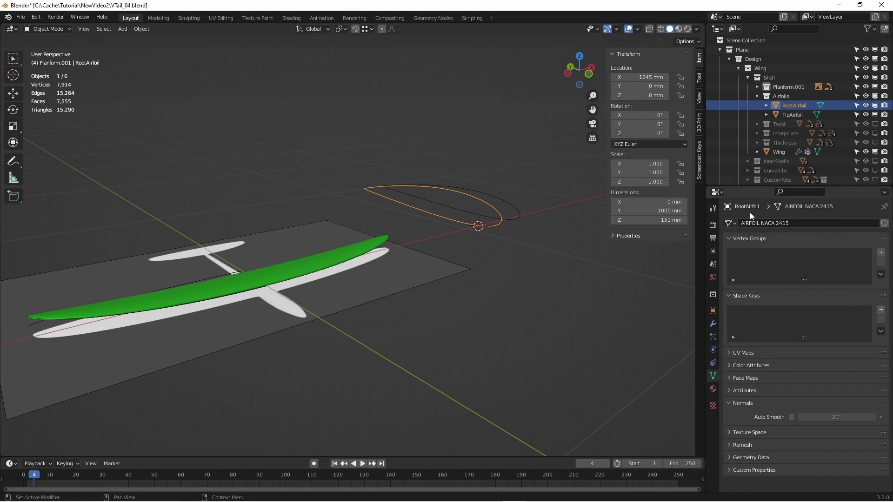
{"action": "left_click", "coordinate": [731, 222]}
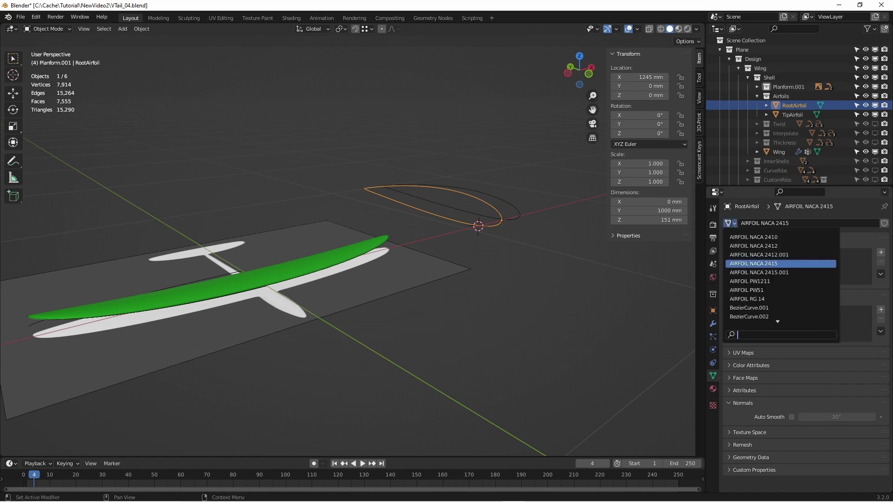
{"action": "left_click", "coordinate": [747, 299]}
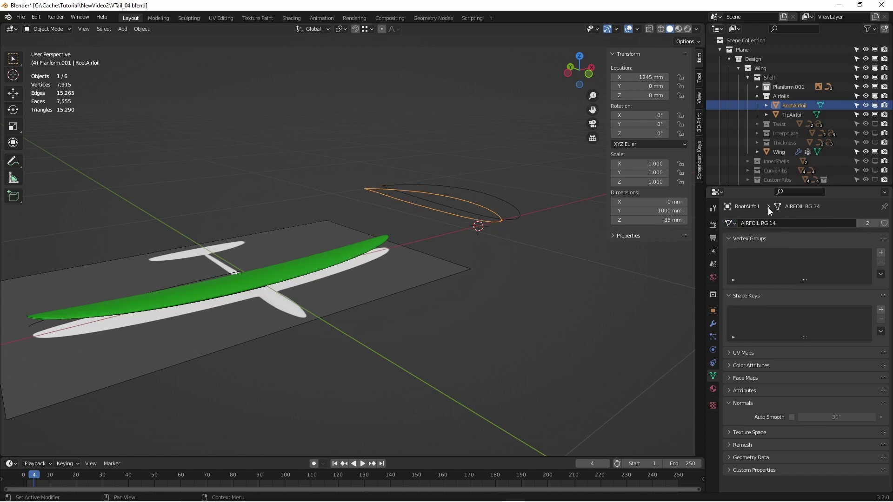
Change the mesh data of TipAirfoil to SymmetricTip.002
{"action": "left_click", "coordinate": [788, 113]}
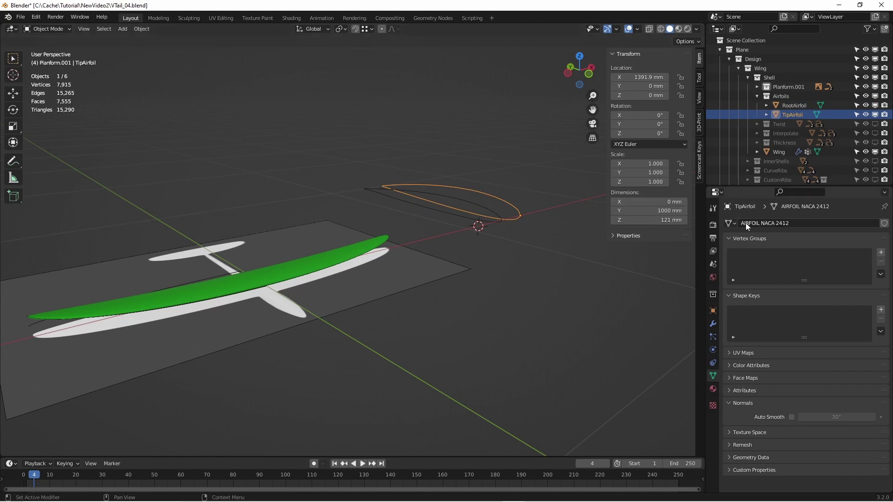
{"action": "left_click", "coordinate": [730, 223]}
{"action": "type", "text": "sym"}
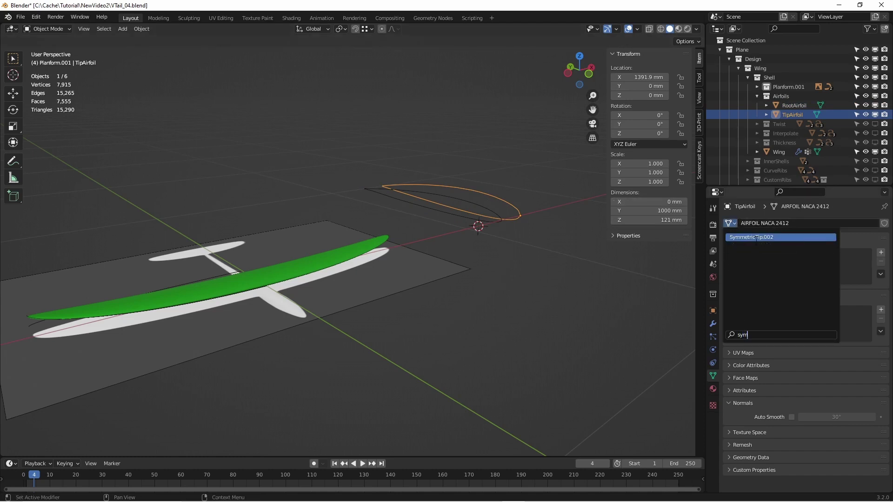
{"action": "left_click", "coordinate": [744, 237]}
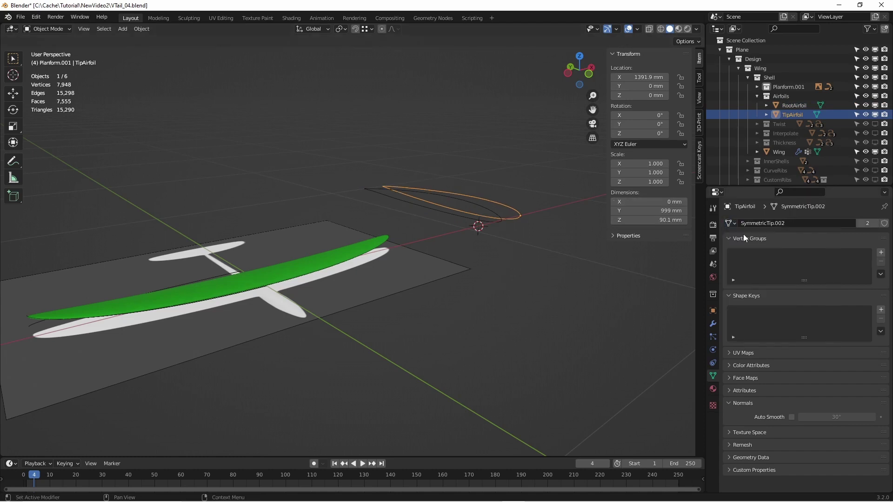
Examine the symmetric tip profile against the root profile from the side, and check the wing in perspective
{"action": "key", "text": "KP_3"}
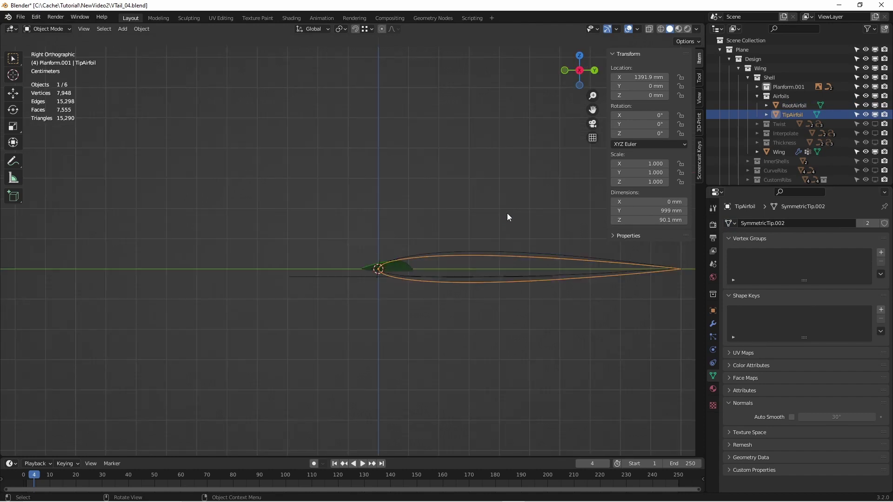
{"action": "scroll", "coordinate": [525, 223], "scroll_direction": "up", "scroll_amount": 3}
{"action": "middle_click_drag", "start_coordinate": [519, 222], "coordinate": [457, 232]}
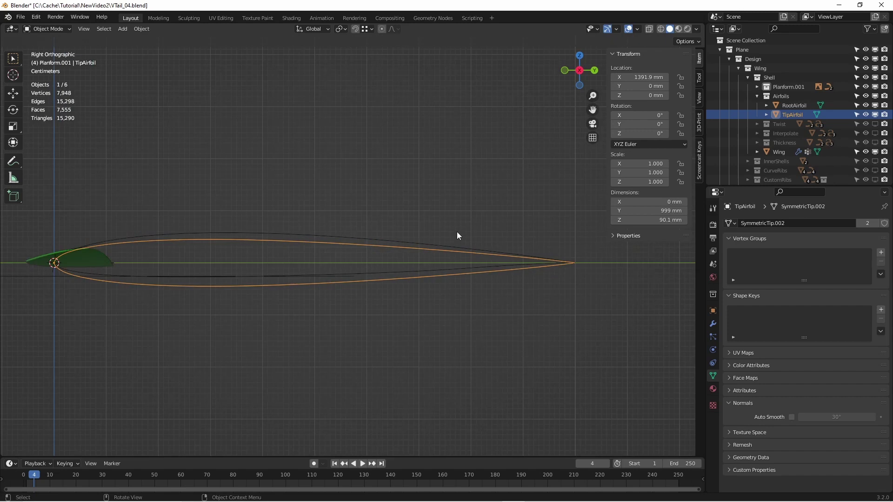
{"action": "scroll", "coordinate": [372, 204], "scroll_direction": "down", "scroll_amount": 6}
{"action": "middle_click_drag", "start_coordinate": [353, 202], "coordinate": [502, 239]}
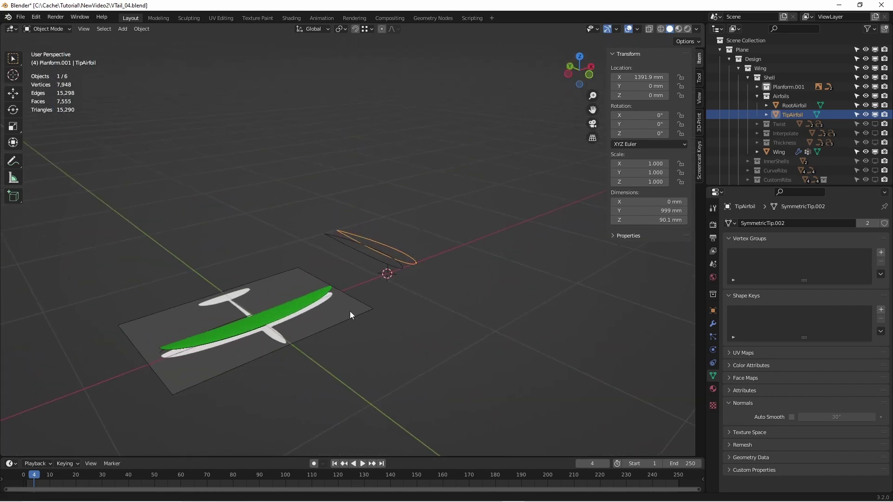
{"action": "middle_click_drag", "start_coordinate": [350, 314], "coordinate": [422, 261], "text": "shift"}
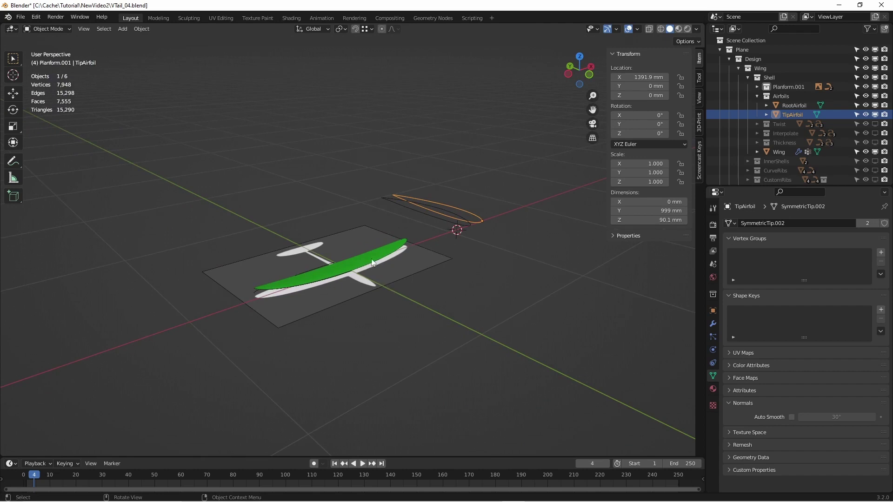
{"action": "scroll", "coordinate": [361, 266], "scroll_direction": "up", "scroll_amount": 4}
{"action": "middle_click_drag", "start_coordinate": [339, 293], "coordinate": [399, 265], "text": "shift"}
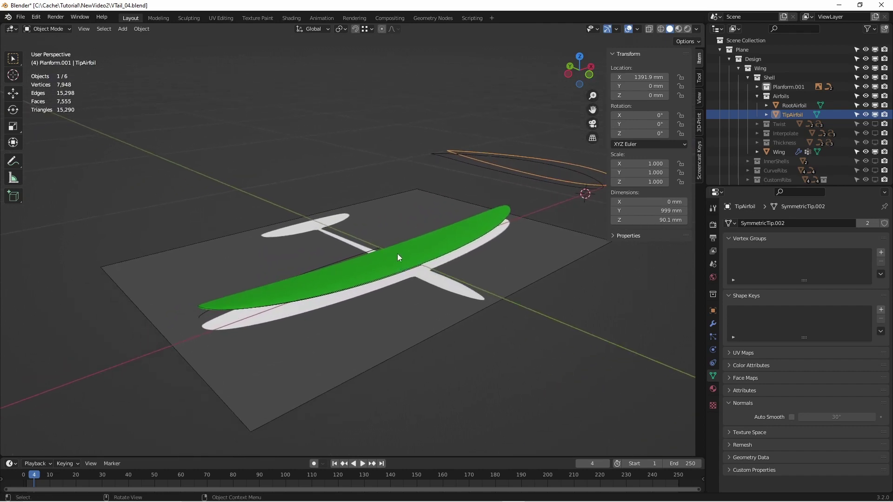
Enable the Interpolate collection in the viewport, expand it and select its Interpolate curve in the left orthographic view
{"action": "left_click", "coordinate": [875, 133]}
{"action": "left_click", "coordinate": [757, 134]}
{"action": "left_click", "coordinate": [794, 143]}
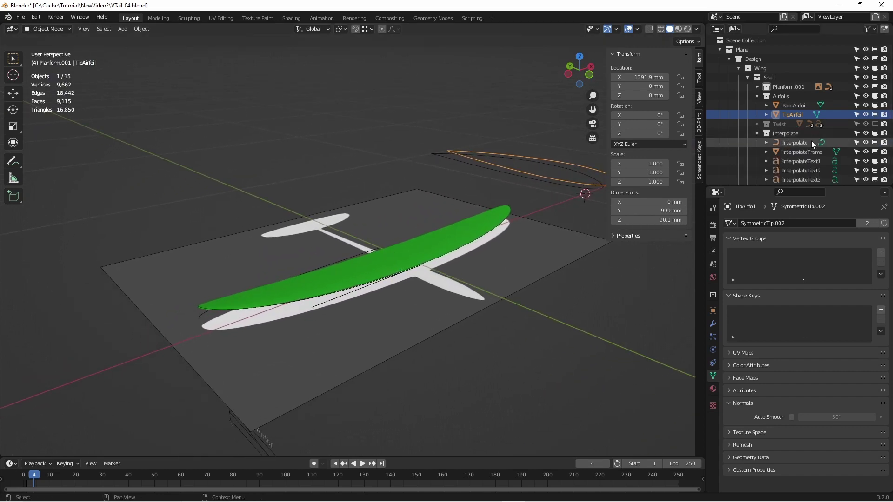
{"action": "key", "text": "ctrl+KP_3"}
{"action": "scroll", "coordinate": [469, 337], "scroll_direction": "up", "scroll_amount": 2}
{"action": "middle_click_drag", "start_coordinate": [470, 337], "coordinate": [487, 211], "text": "shift"}
{"action": "scroll", "coordinate": [486, 211], "scroll_direction": "down", "scroll_amount": 1}
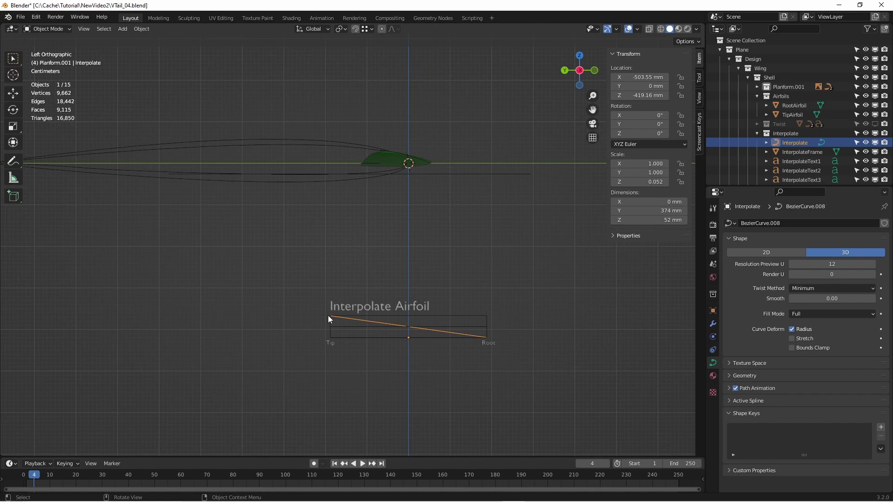
Move the inner handle of the Interpolate curve's root point about 243 mm toward the tip and about 4 mm down
{"action": "key", "text": "Tab"}
{"action": "left_click", "coordinate": [485, 338]}
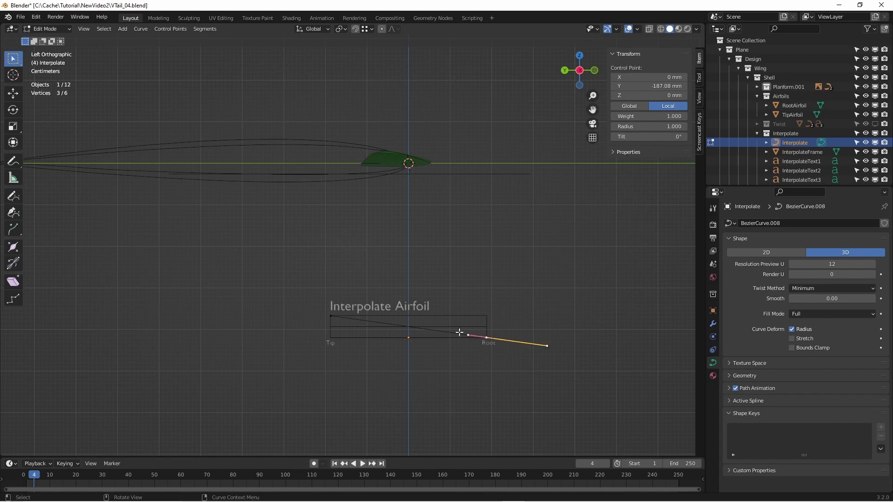
{"action": "key", "text": "b"}
{"action": "left_click_drag", "start_coordinate": [415, 334], "coordinate": [470, 334]}
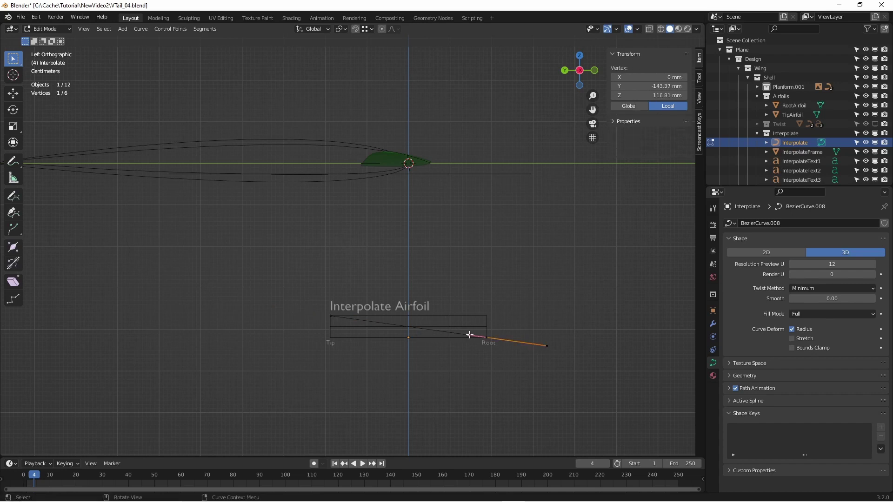
{"action": "key", "text": "g"}
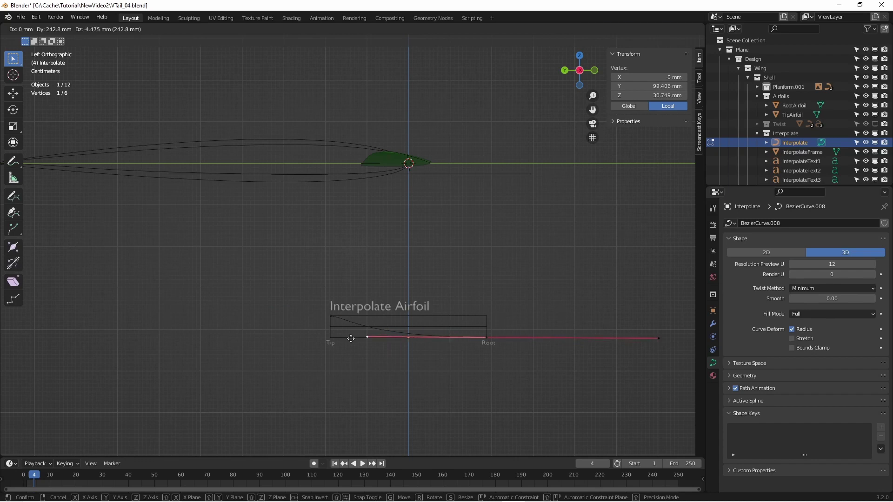
{"action": "left_click", "coordinate": [350, 338]}
Move the inner handle of the Interpolate curve's tip point about 48 mm toward the root and about 48 mm down
{"action": "left_click", "coordinate": [332, 315]}
{"action": "left_click", "coordinate": [350, 318]}
{"action": "key", "text": "g"}
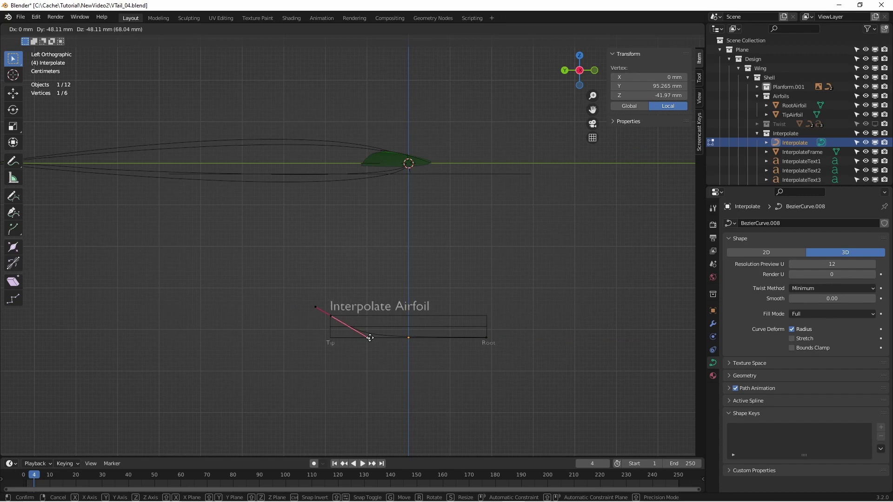
{"action": "left_click", "coordinate": [370, 337]}
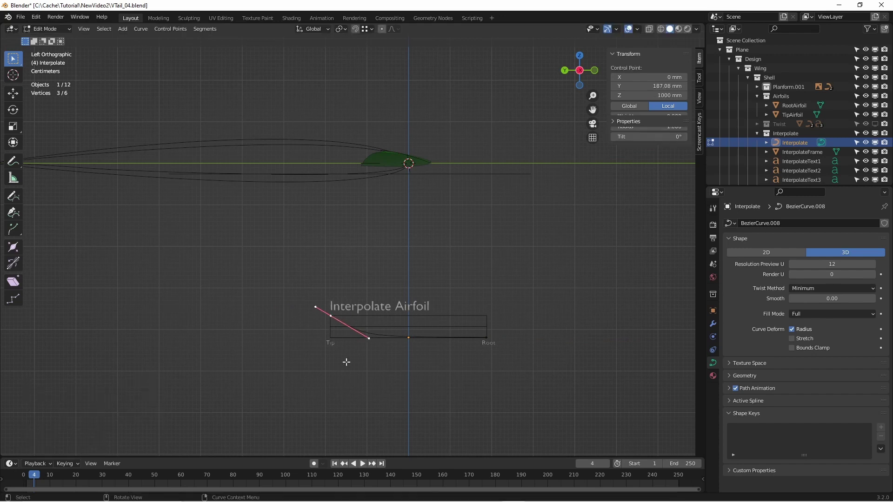
{"action": "key", "text": "Tab"}
{"action": "middle_click_drag", "start_coordinate": [408, 159], "coordinate": [434, 255]}
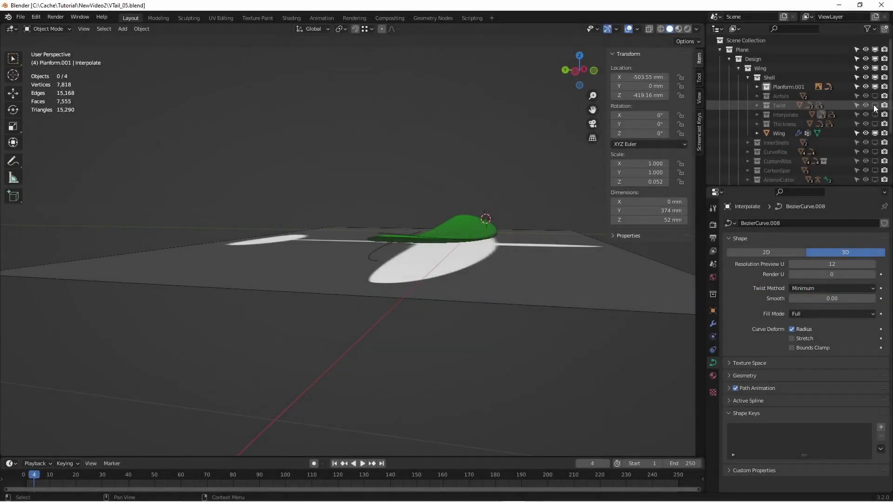
Enable the Twist collection in the viewport, expand it and select its Twist curve in the left orthographic view
{"action": "left_click", "coordinate": [874, 105]}
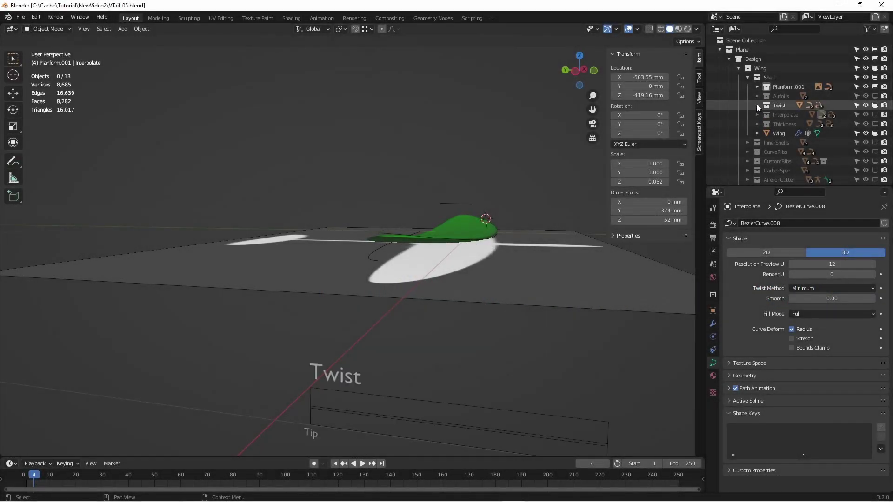
{"action": "left_click", "coordinate": [757, 105]}
{"action": "left_click", "coordinate": [788, 114]}
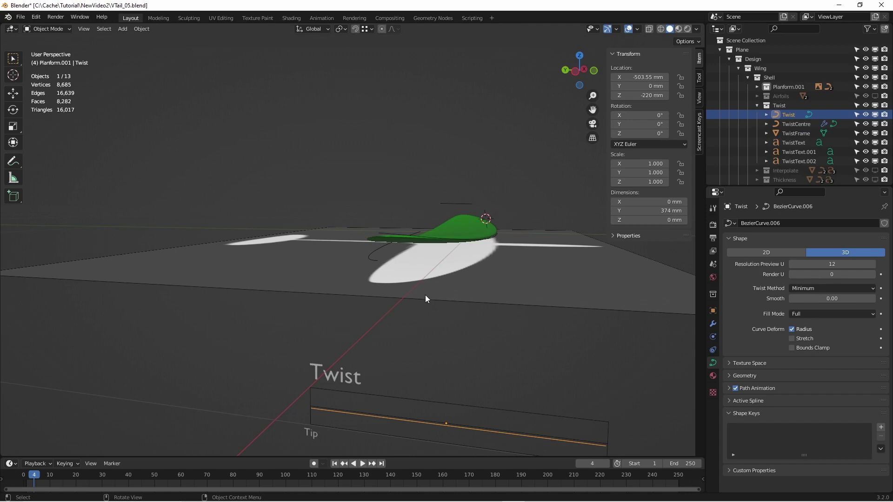
{"action": "key", "text": "ctrl+KP_3"}
{"action": "scroll", "coordinate": [415, 291], "scroll_direction": "up", "scroll_amount": 2}
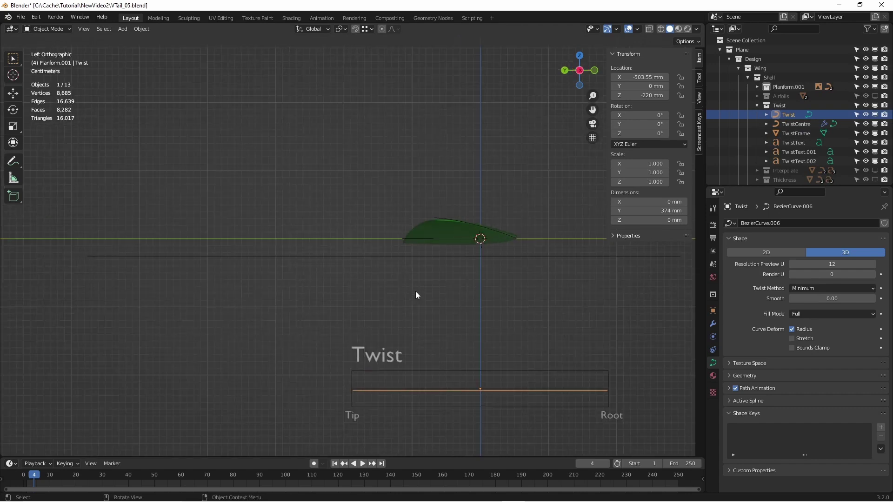
{"action": "middle_click_drag", "start_coordinate": [402, 285], "coordinate": [294, 217], "text": "shift"}
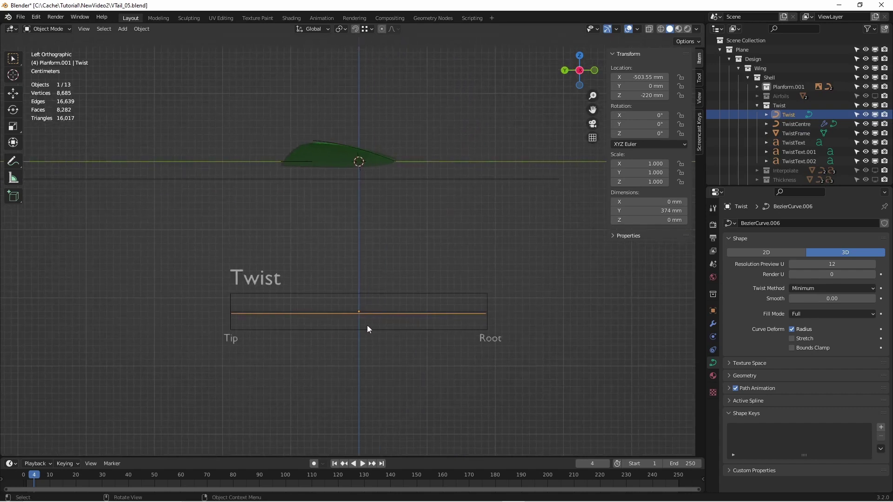
Lower the Twist curve's tip point about 13 mm along Z
{"action": "key", "text": "Tab"}
{"action": "left_click", "coordinate": [485, 315]}
{"action": "key", "text": "g"}
{"action": "key", "text": "z"}
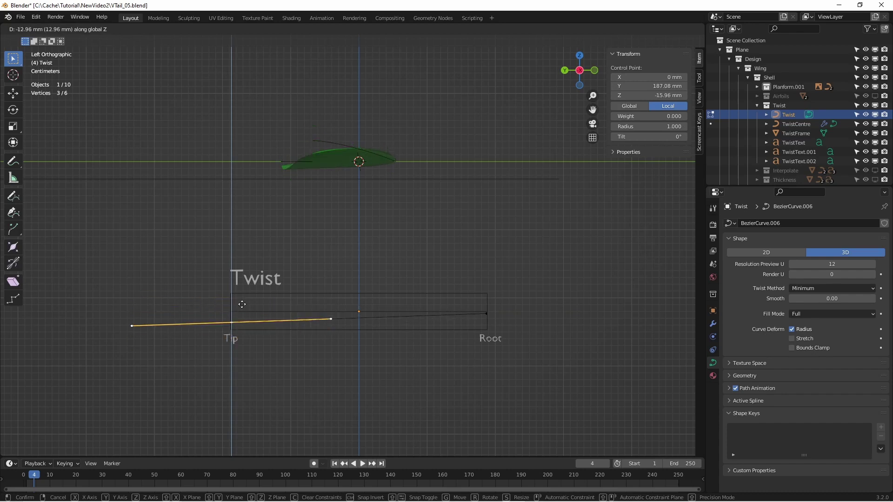
{"action": "left_click", "coordinate": [242, 305]}
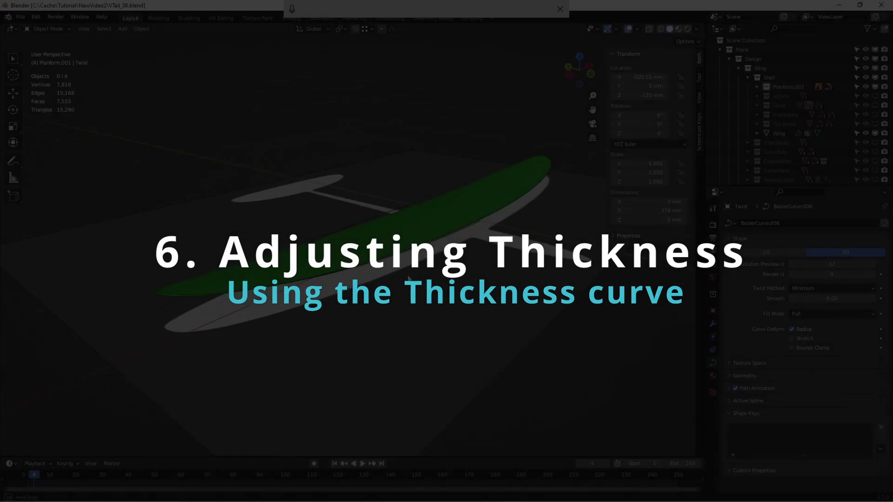
Enable the Thickness collection in the viewport, expand it and select its Thickness curve in the front orthographic view
{"action": "scroll", "coordinate": [768, 157], "scroll_direction": "down", "scroll_amount": 3}
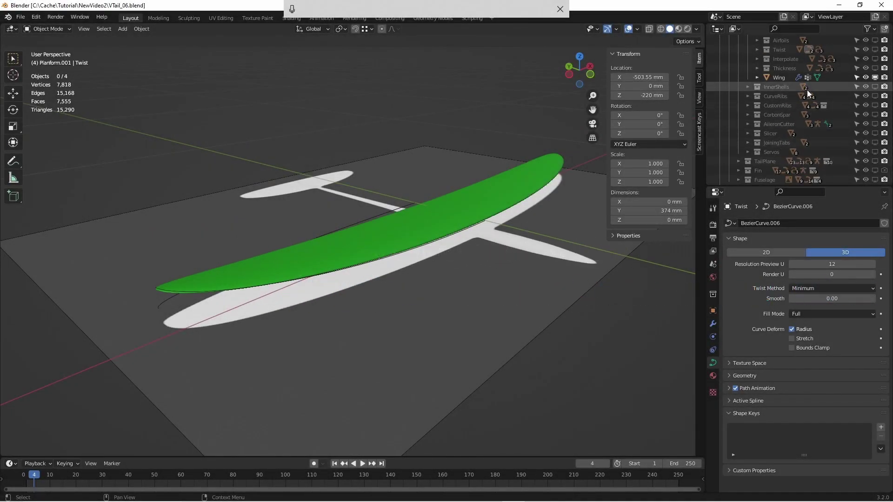
{"action": "scroll", "coordinate": [802, 92], "scroll_direction": "up", "scroll_amount": 1}
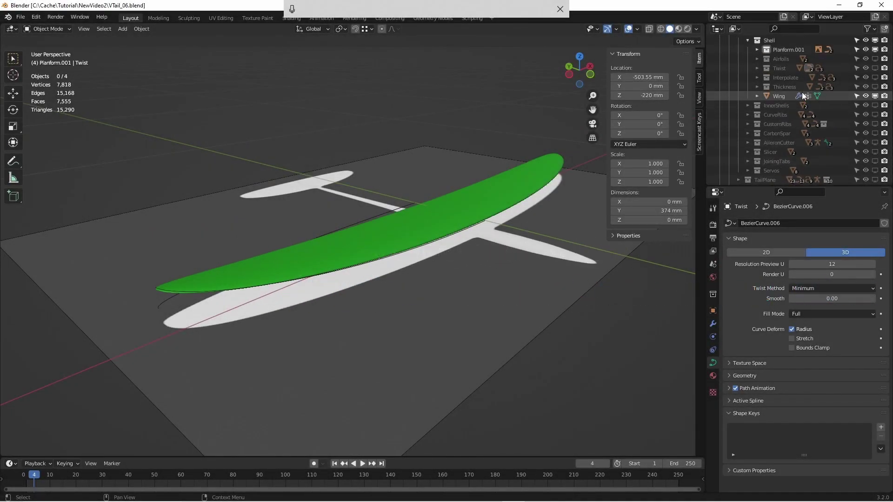
{"action": "left_click", "coordinate": [876, 87]}
{"action": "middle_click_drag", "start_coordinate": [594, 172], "coordinate": [445, 133]}
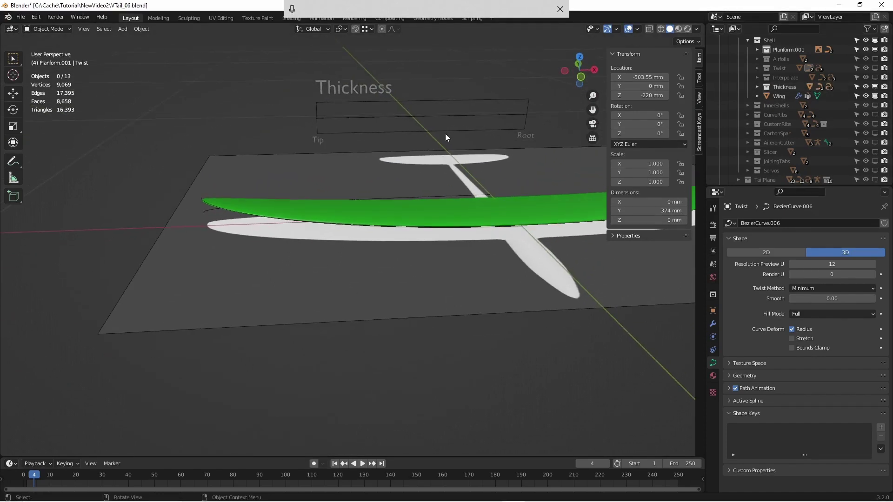
{"action": "key", "text": "KP_1"}
{"action": "middle_click_drag", "start_coordinate": [463, 121], "coordinate": [400, 133], "text": "shift"}
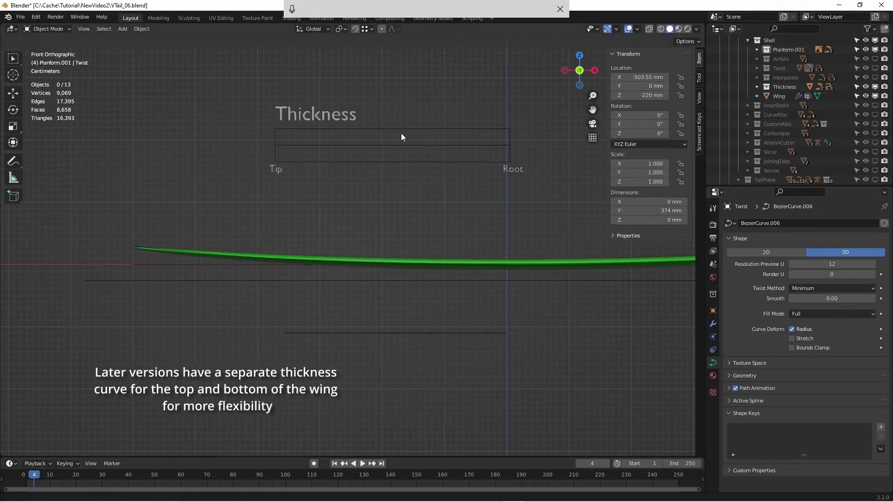
{"action": "left_click", "coordinate": [757, 87]}
{"action": "left_click", "coordinate": [788, 96]}
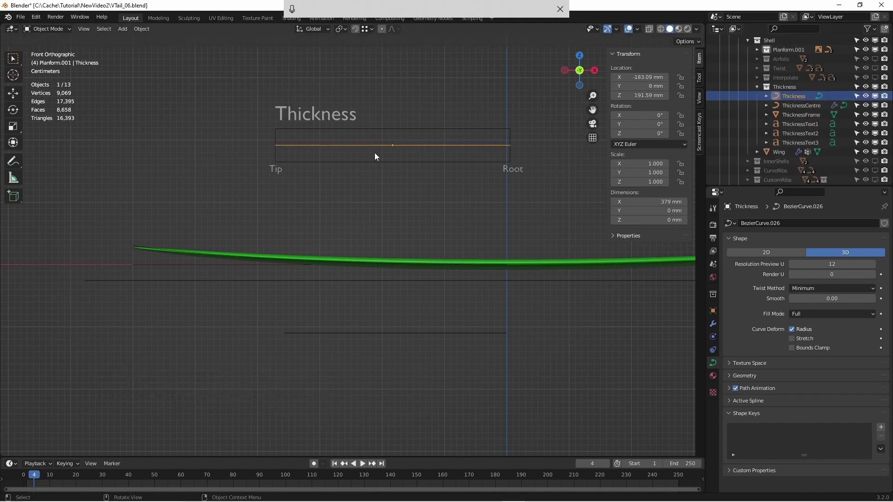
Edit the Leading and Trailing curves together in top view and insert a Bezier point on Leading near the root at position 0.94
{"action": "scroll", "coordinate": [787, 93], "scroll_direction": "up", "scroll_amount": 3}
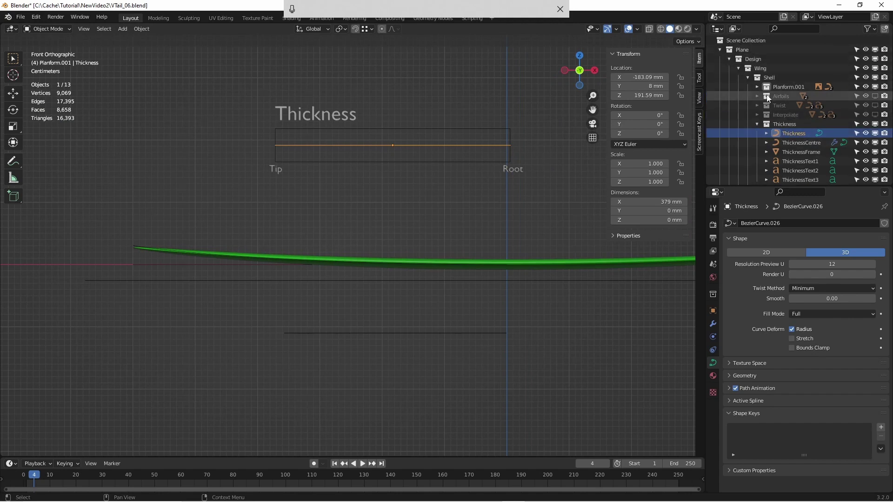
{"action": "left_click", "coordinate": [757, 87]}
{"action": "left_click", "coordinate": [791, 106]}
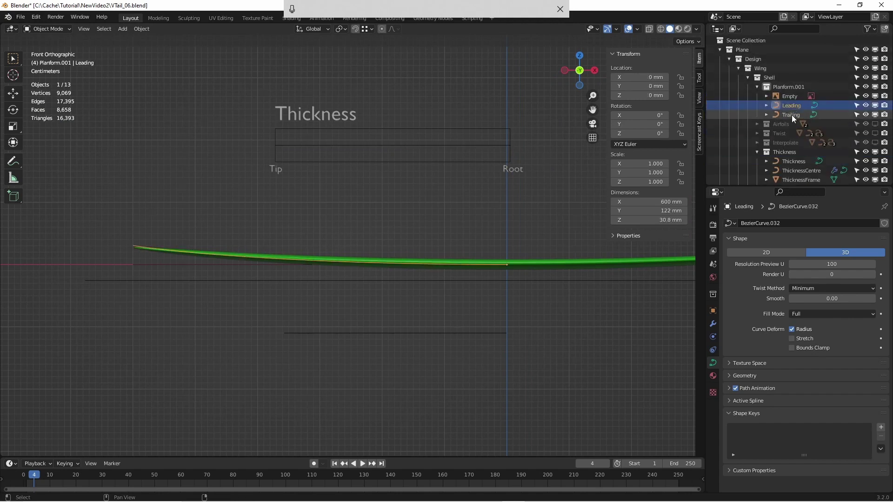
{"action": "left_click", "coordinate": [791, 115], "text": "shift"}
{"action": "key", "text": "KP_7"}
{"action": "key", "text": "Tab"}
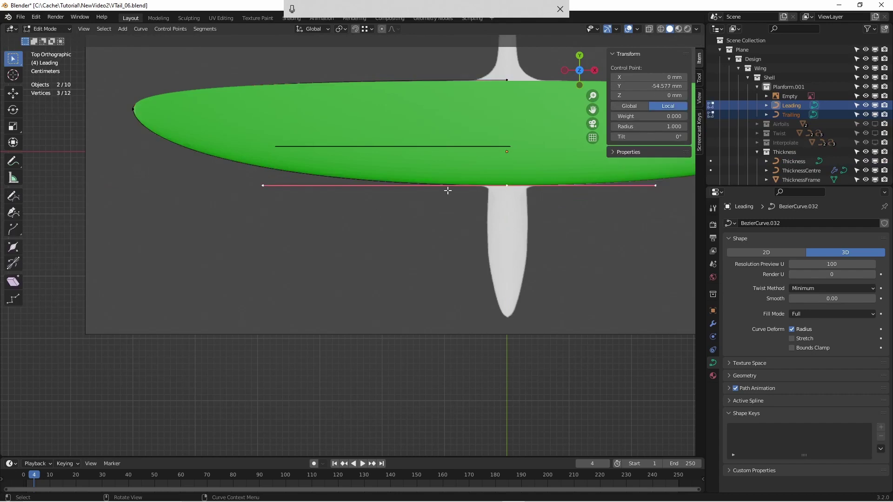
{"action": "key", "text": "i"}
{"action": "left_click", "coordinate": [461, 184]}
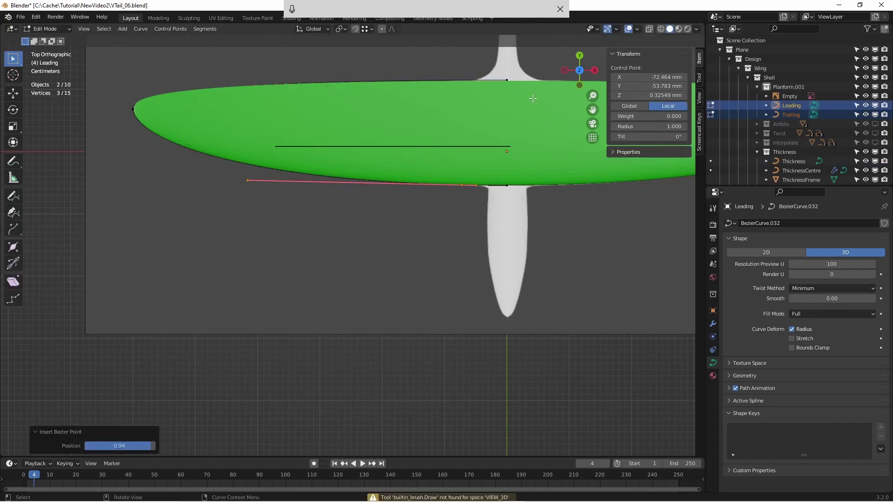
Turn on X-ray and move the Leading curve's root point about 11 mm forward along negative Y
{"action": "left_click", "coordinate": [650, 29]}
{"action": "left_click", "coordinate": [509, 186]}
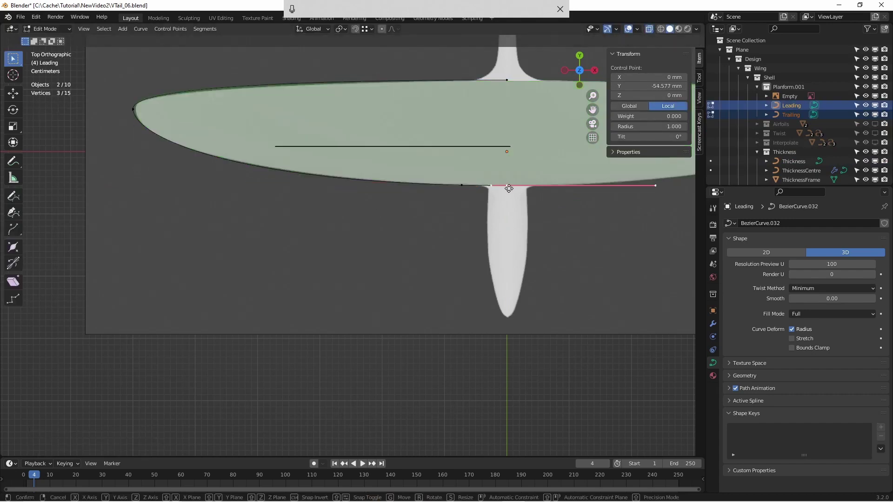
{"action": "key", "text": "g"}
{"action": "key", "text": "y"}
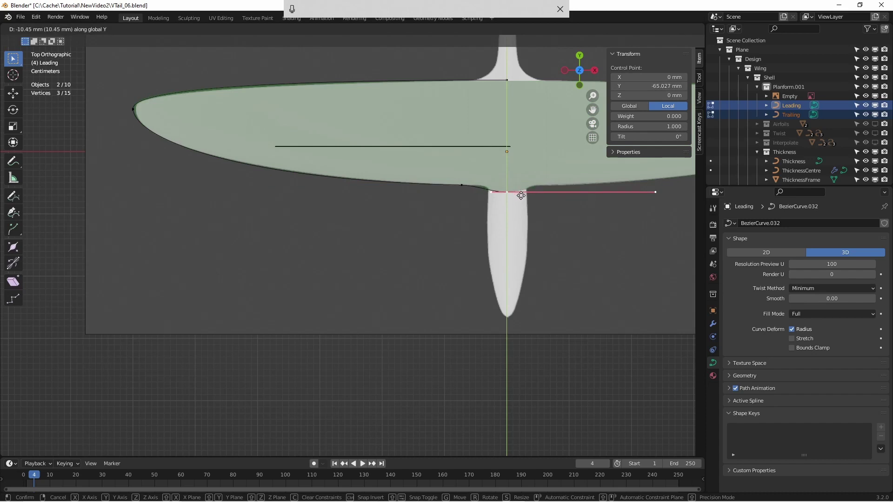
{"action": "left_click", "coordinate": [520, 195]}
{"action": "scroll", "coordinate": [526, 105], "scroll_direction": "down", "scroll_amount": 1}
{"action": "middle_click_drag", "start_coordinate": [516, 132], "coordinate": [494, 235], "text": "shift"}
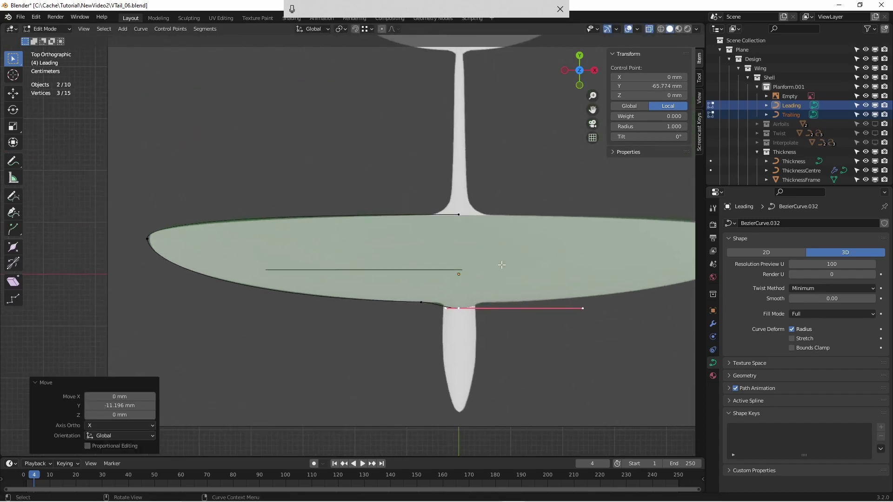
{"action": "left_click", "coordinate": [461, 311]}
{"action": "left_click", "coordinate": [646, 86]}
{"action": "left_click", "coordinate": [583, 308]}
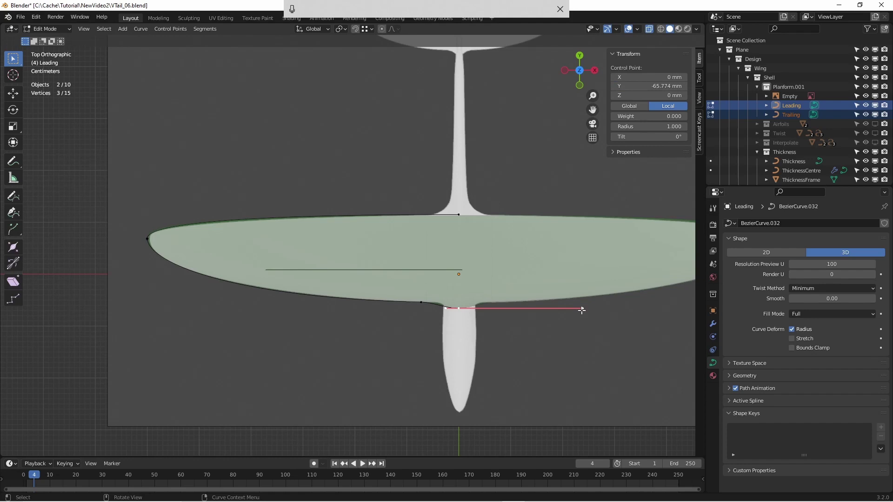
{"action": "left_click", "coordinate": [583, 308]}
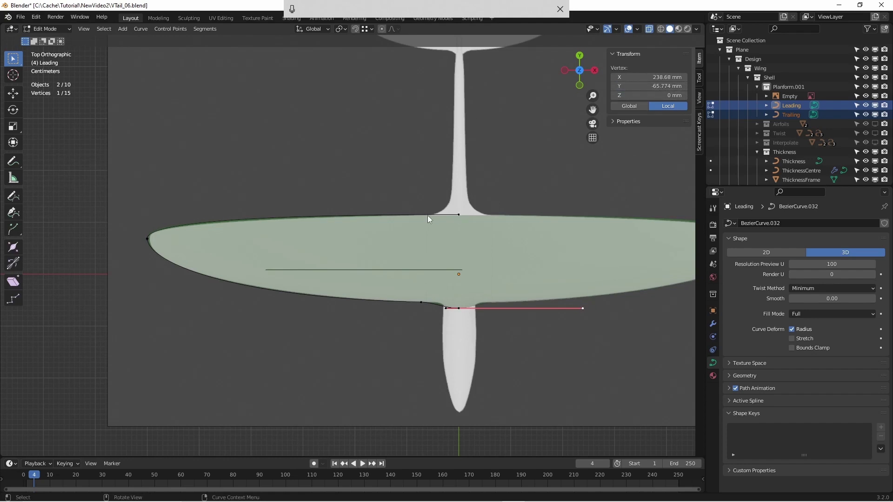
{"action": "key", "text": "ctrl+r"}
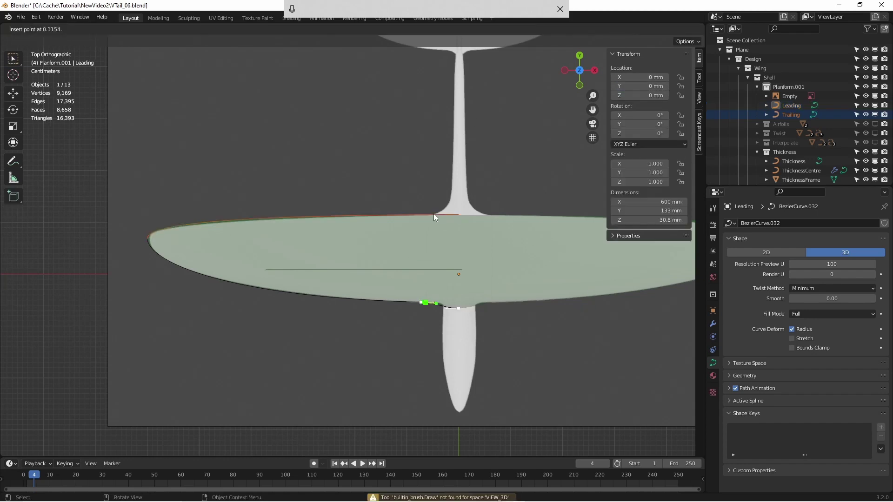
{"action": "right_click", "coordinate": [232, 253]}
Insert a Bezier point on the Trailing curve near the root at about 0.95 and move its root point rearward along Y
{"action": "left_click", "coordinate": [457, 215]}
{"action": "key", "text": "ctrl+r"}
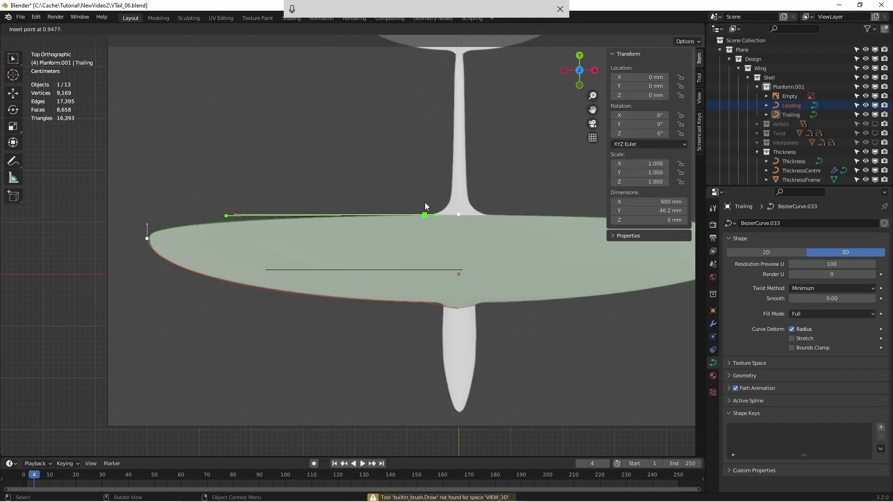
{"action": "left_click", "coordinate": [424, 215]}
{"action": "left_click", "coordinate": [459, 214]}
{"action": "key", "text": "g"}
{"action": "key", "text": "y"}
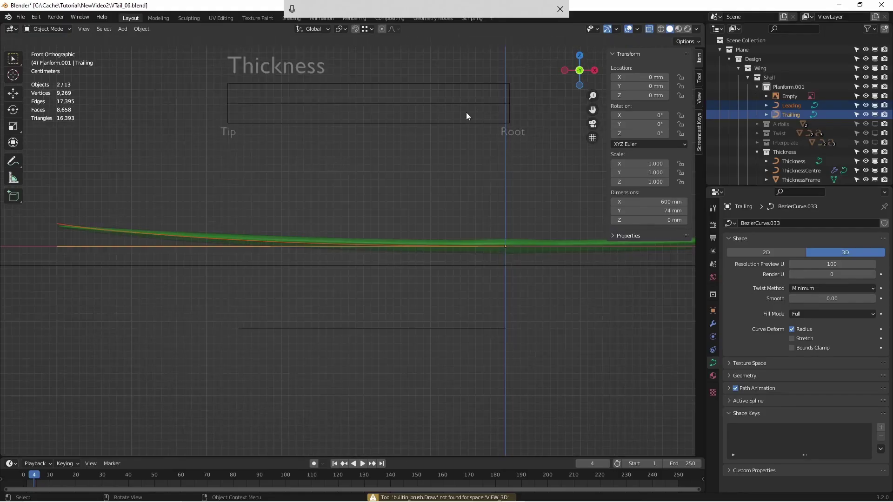
Edit the Thickness curve in front view and insert a Bezier point near its root end at about 0.89
{"action": "left_click", "coordinate": [473, 103]}
{"action": "key", "text": "Tab"}
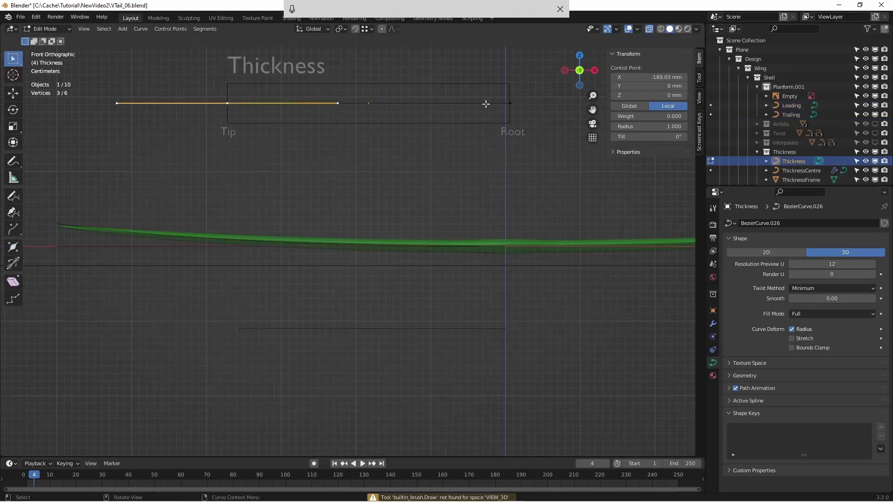
{"action": "key", "text": "ctrl+r"}
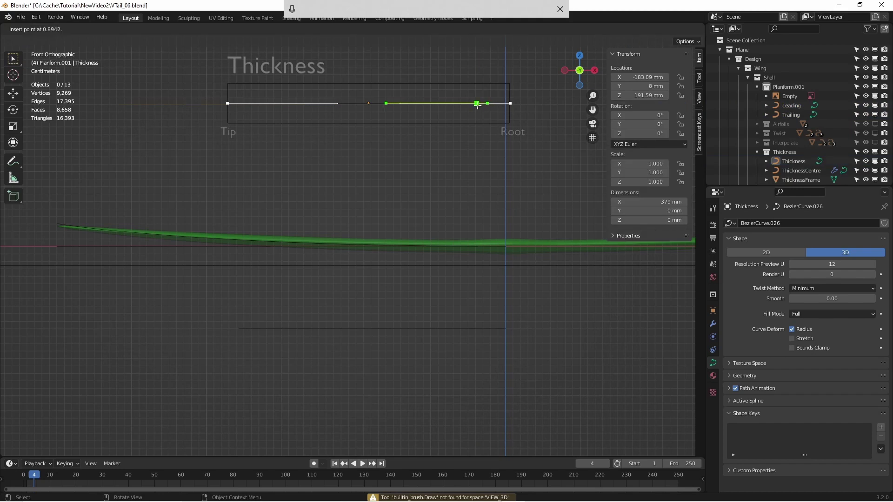
{"action": "left_click", "coordinate": [477, 103]}
Raise the Thickness curve's root point about 11 mm along Z and set its Y coordinate to 0 mm
{"action": "left_click", "coordinate": [511, 104]}
{"action": "key", "text": "g"}
{"action": "key", "text": "z"}
{"action": "left_click", "coordinate": [511, 97]}
{"action": "left_click", "coordinate": [659, 85]}
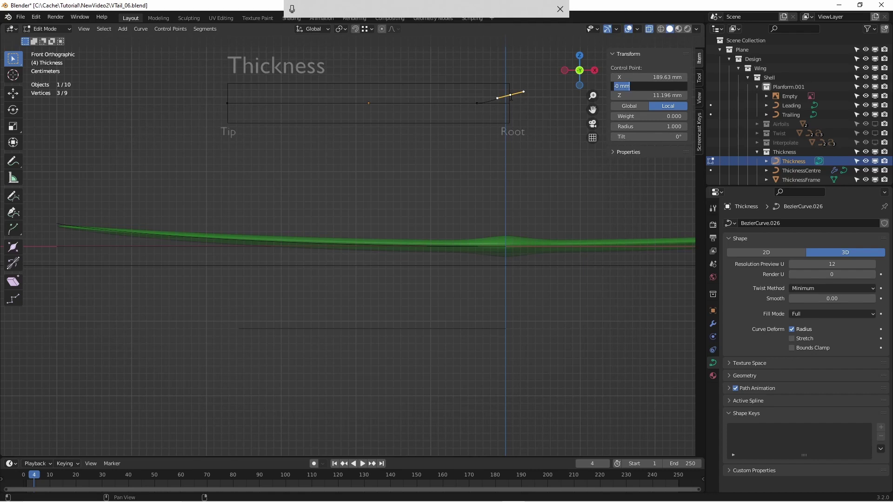
{"action": "type", "text": "0"}
{"action": "key", "text": "Return"}
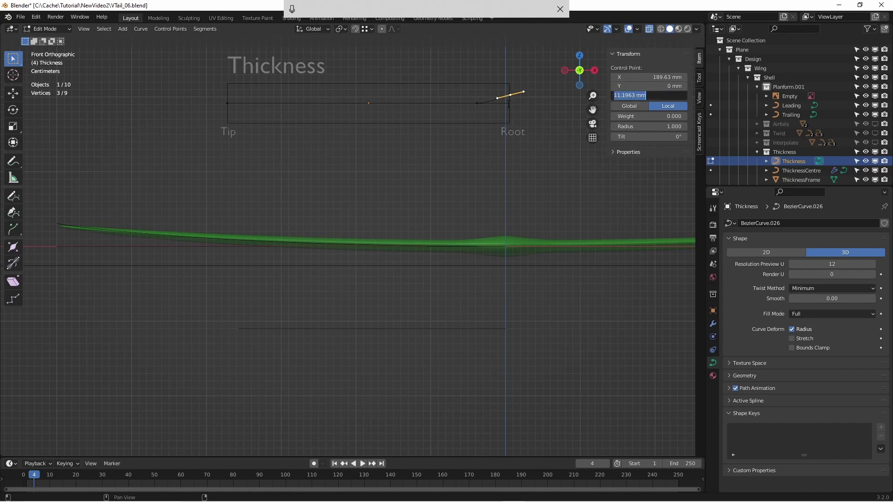
{"action": "left_click", "coordinate": [531, 130]}
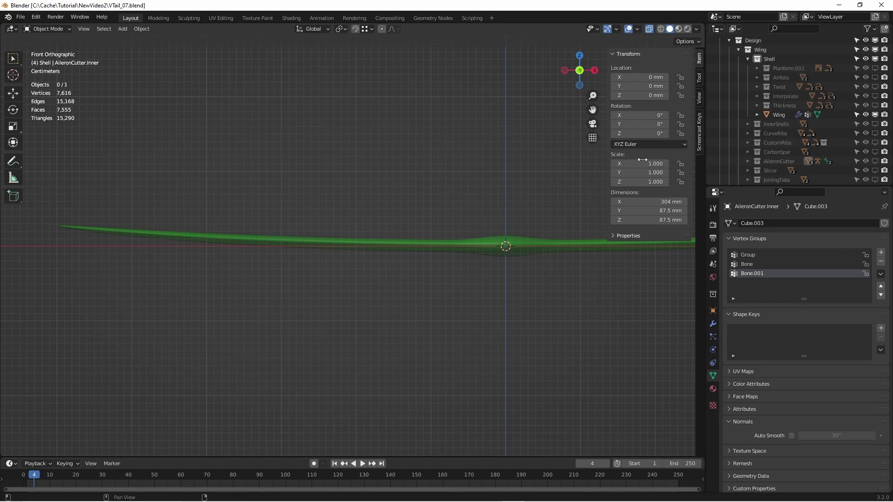
Enable the AileronCutter collection in the viewport, expand it and select its AileronCutterRig armature
{"action": "scroll", "coordinate": [817, 133], "scroll_direction": "down", "scroll_amount": 2}
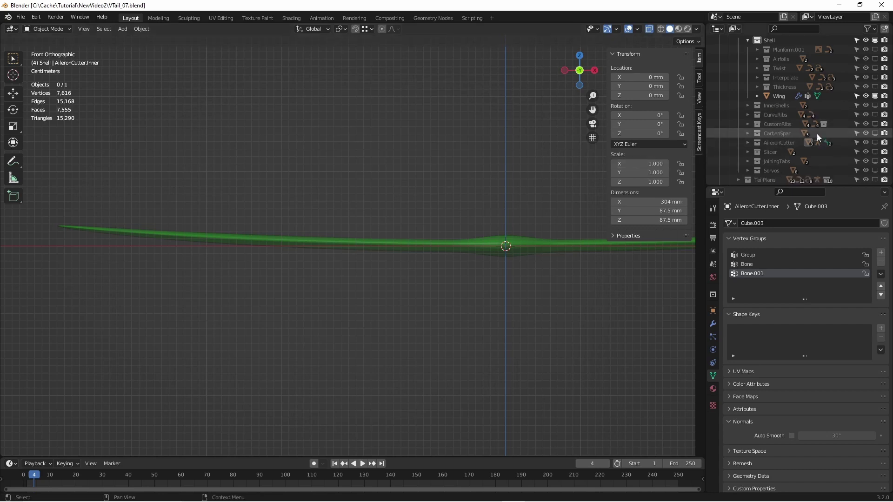
{"action": "left_click", "coordinate": [875, 142]}
{"action": "left_click", "coordinate": [747, 143]}
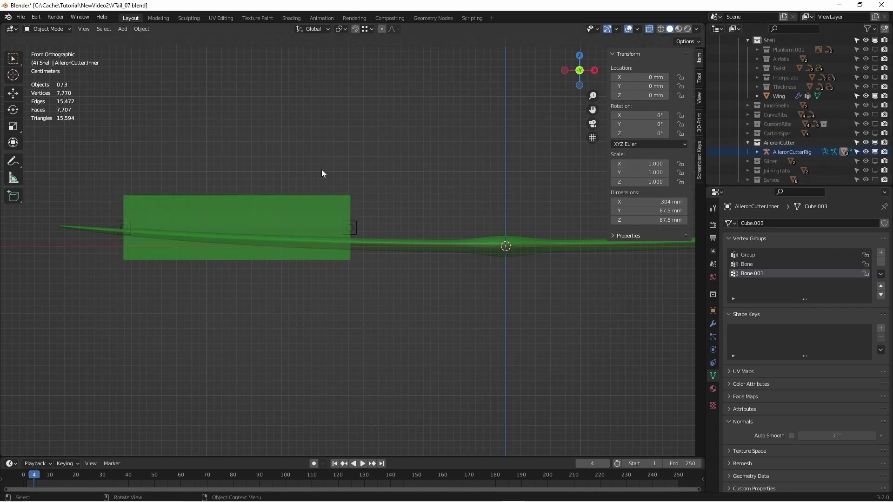
{"action": "middle_click_drag", "start_coordinate": [277, 168], "coordinate": [414, 222]}
{"action": "left_click", "coordinate": [189, 247]}
{"action": "middle_click_drag", "start_coordinate": [214, 233], "coordinate": [487, 272]}
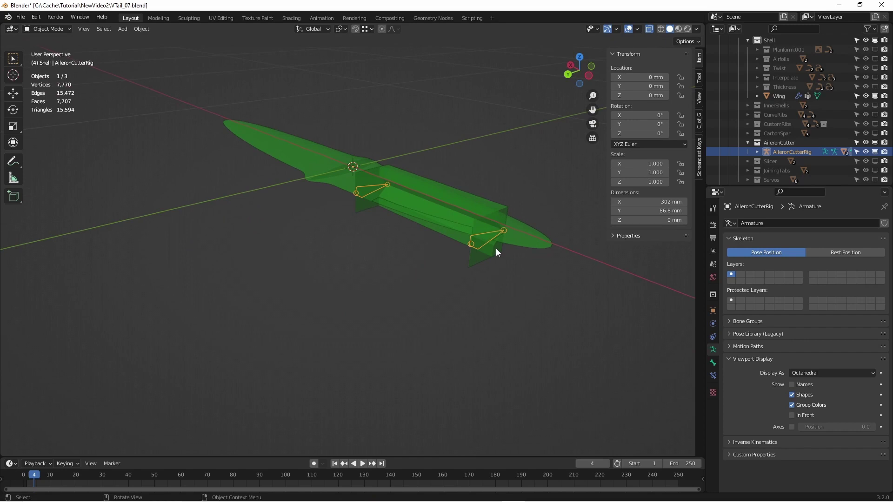
{"action": "mouse_move", "coordinate": [491, 246]}
{"action": "middle_mouse_down"}
{"action": "mouse_move", "coordinate": [493, 233]}
{"action": "mouse_move", "coordinate": [488, 241]}
{"action": "middle_mouse_up"}
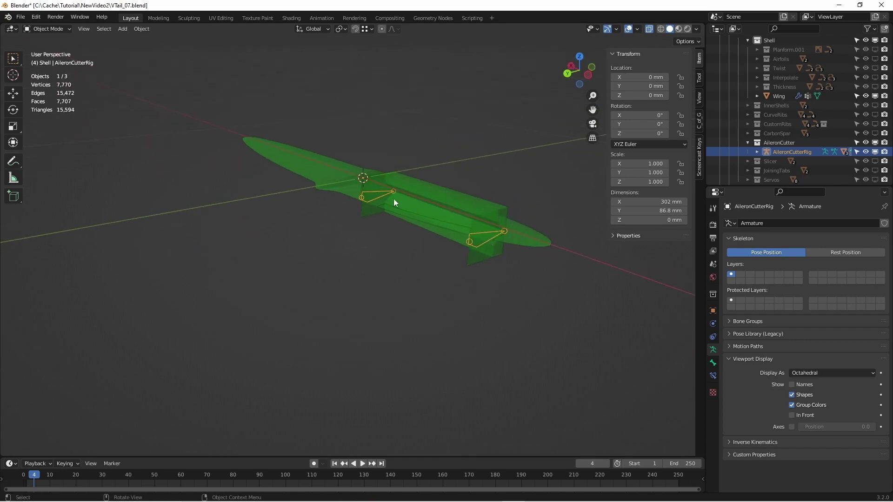
Switch the AileronCutterRig armature to Pose Mode
{"action": "left_click", "coordinate": [58, 28]}
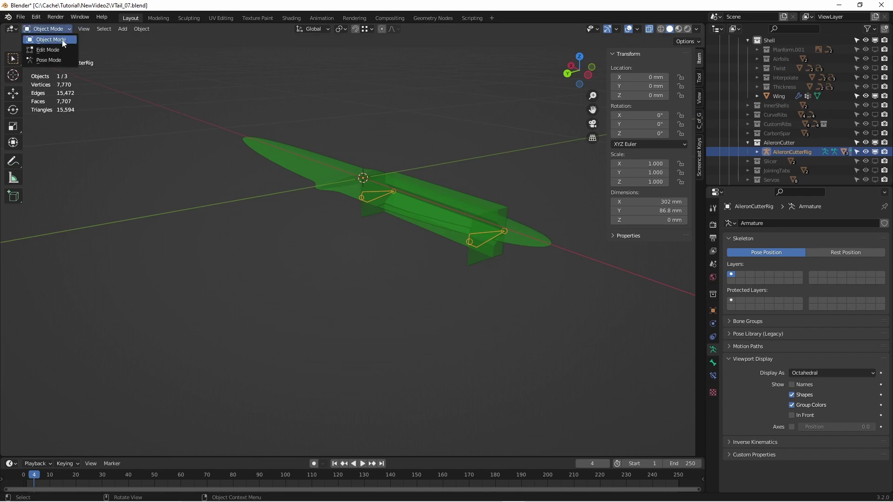
{"action": "left_click", "coordinate": [50, 63]}
{"action": "scroll", "coordinate": [388, 211], "scroll_direction": "up", "scroll_amount": 3, "text": "shift"}
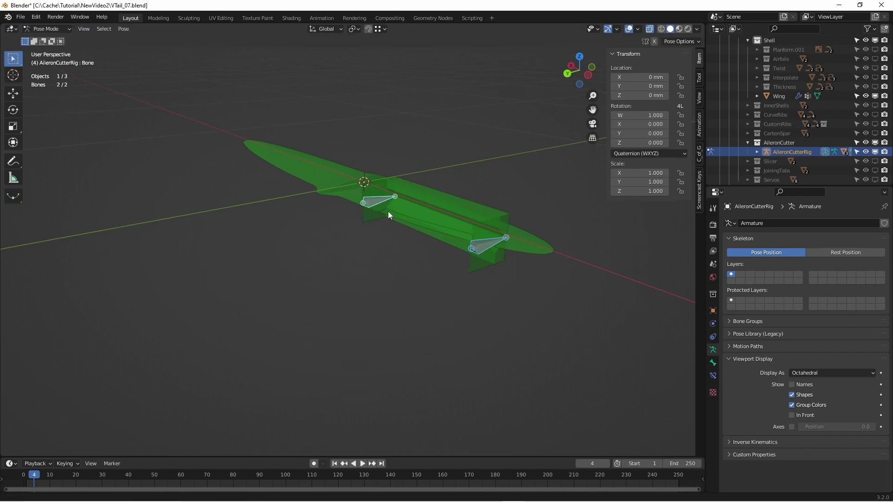
{"action": "key", "text": "ctrl+Tab"}
{"action": "key", "text": "ctrl+Tab"}
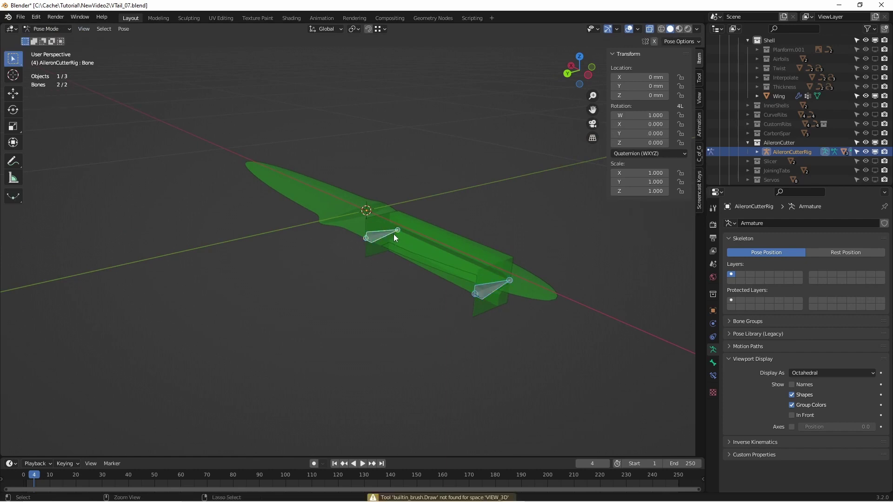
Try moving the rig's root-side bone freely, then leave Pose Mode
{"action": "left_click", "coordinate": [375, 236]}
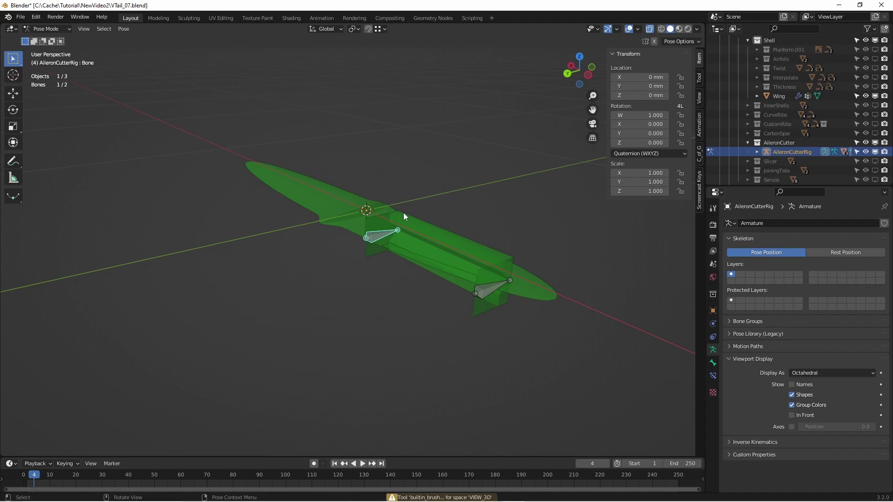
{"action": "key", "text": "g"}
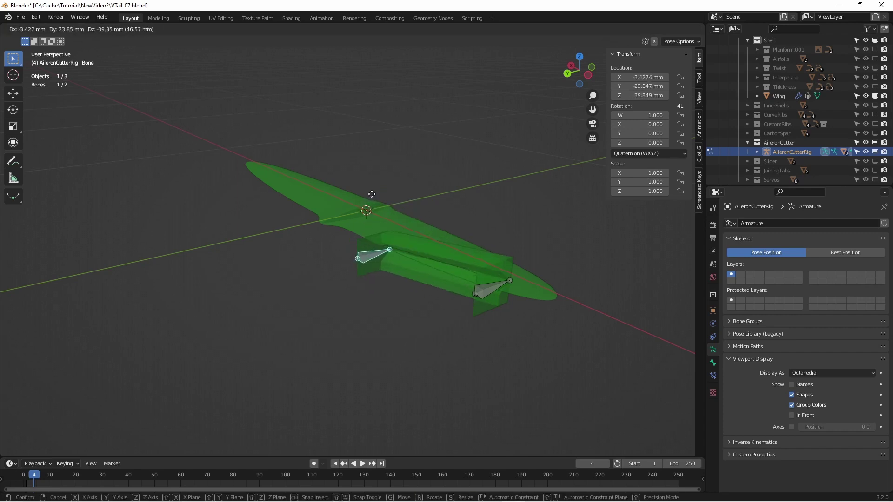
{"action": "key", "text": "Escape"}
{"action": "mouse_move", "coordinate": [487, 216]}
{"action": "middle_mouse_down"}
{"action": "mouse_move", "coordinate": [465, 211]}
{"action": "mouse_move", "coordinate": [472, 218]}
{"action": "middle_mouse_up"}
{"action": "key", "text": "ctrl+Tab"}
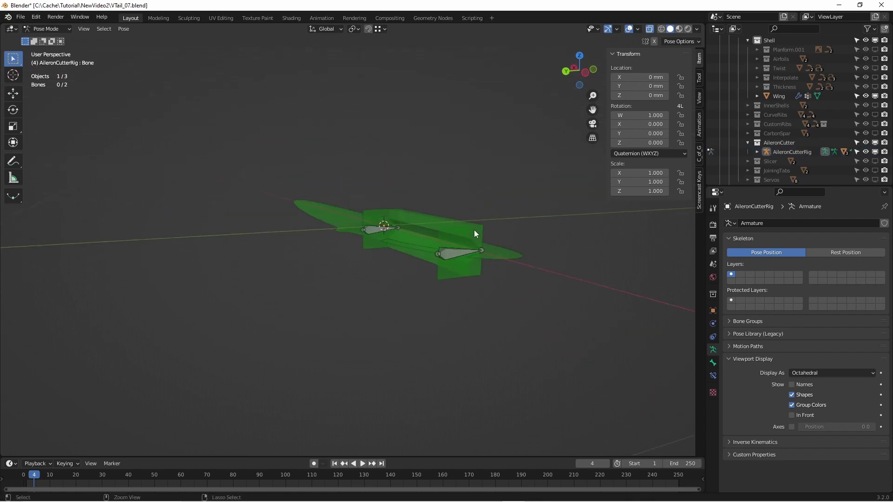
Select the AileronCutter.Inner mesh and expand AileronCutterRig in the outliner to examine its cutter objects
{"action": "left_click", "coordinate": [473, 229]}
{"action": "scroll", "coordinate": [492, 233], "scroll_direction": "up", "scroll_amount": 2}
{"action": "middle_click_drag", "start_coordinate": [487, 238], "coordinate": [409, 225], "text": "shift"}
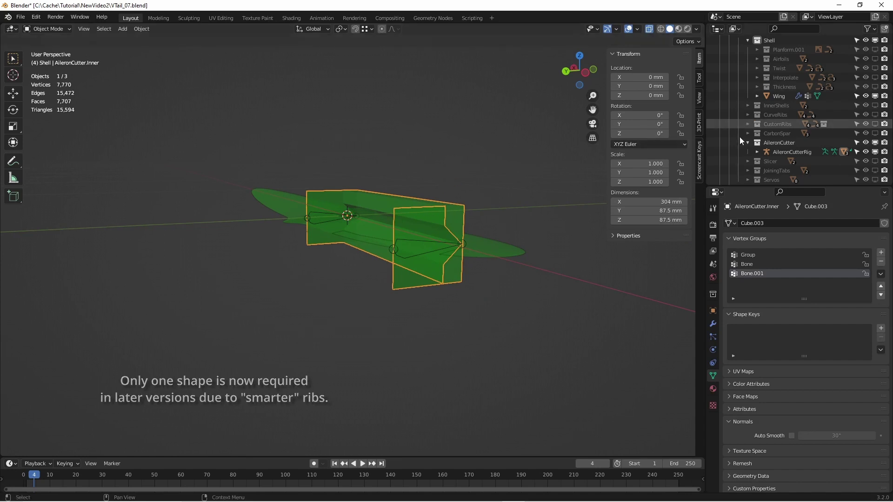
{"action": "left_click", "coordinate": [757, 152]}
{"action": "scroll", "coordinate": [766, 140], "scroll_direction": "down", "scroll_amount": 2}
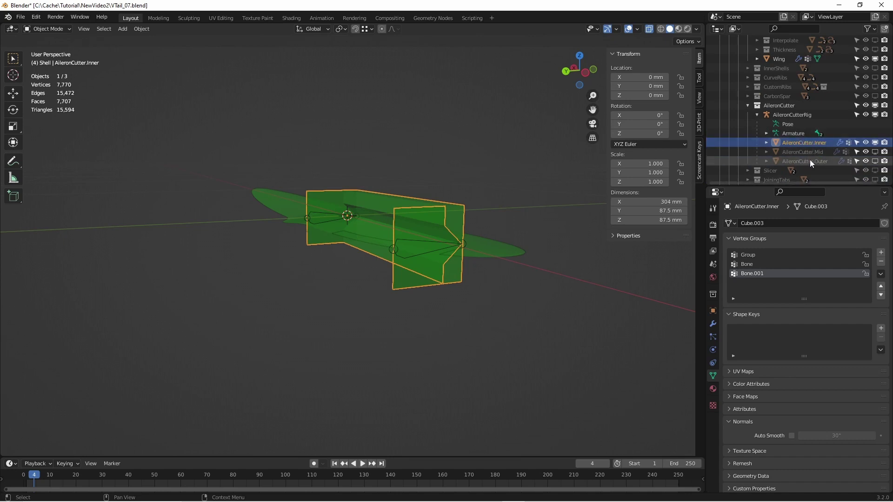
{"action": "middle_click_drag", "start_coordinate": [493, 200], "coordinate": [451, 225]}
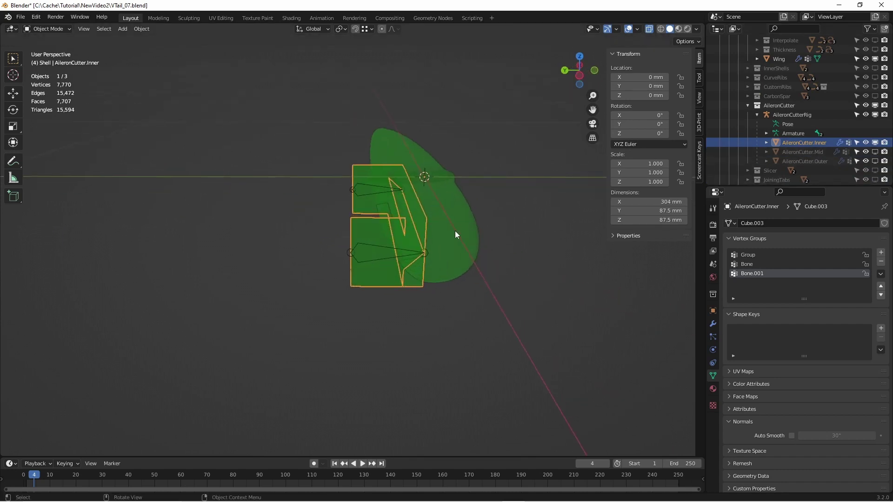
Select the Wing, expand its AileronCutter Boolean modifier and enable that modifier in the viewport
{"action": "left_click", "coordinate": [455, 242]}
{"action": "middle_click_drag", "start_coordinate": [462, 186], "coordinate": [417, 208]}
{"action": "scroll", "coordinate": [416, 211], "scroll_direction": "up", "scroll_amount": 5}
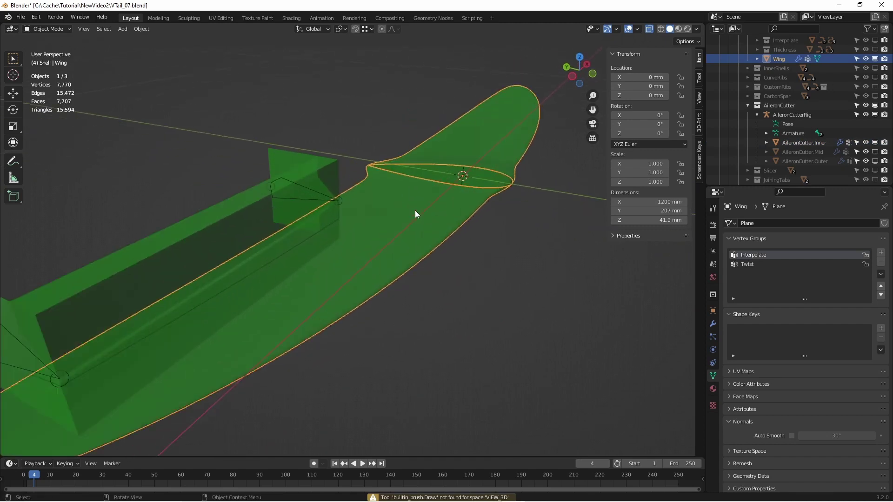
{"action": "scroll", "coordinate": [416, 211], "scroll_direction": "down", "scroll_amount": 2}
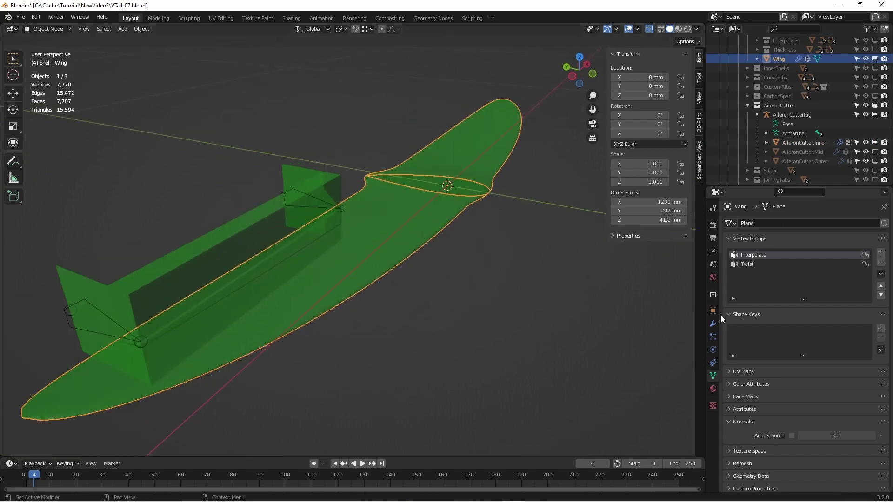
{"action": "left_click", "coordinate": [712, 324]}
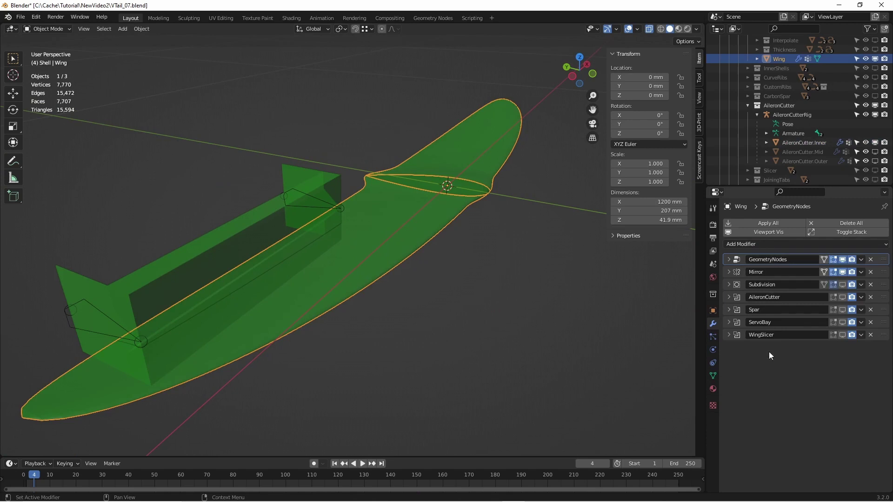
{"action": "left_click", "coordinate": [729, 296]}
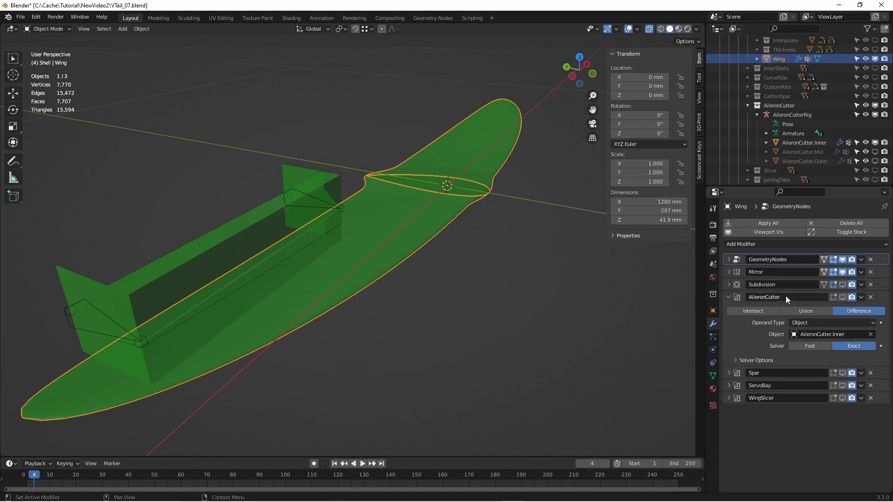
{"action": "left_click", "coordinate": [842, 297]}
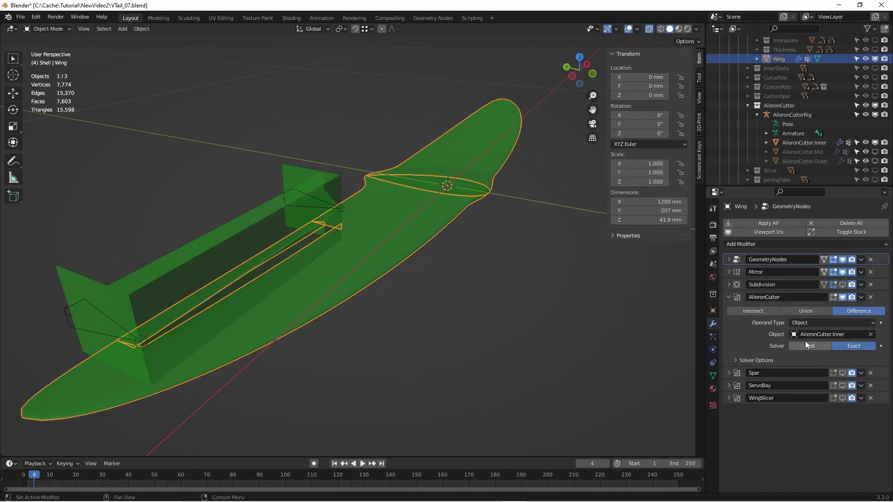
In Pose Mode and top view, move both AileronCutterRig bones about 125 mm along X and 2.6 mm along Y
{"action": "middle_click_drag", "start_coordinate": [351, 234], "coordinate": [303, 283]}
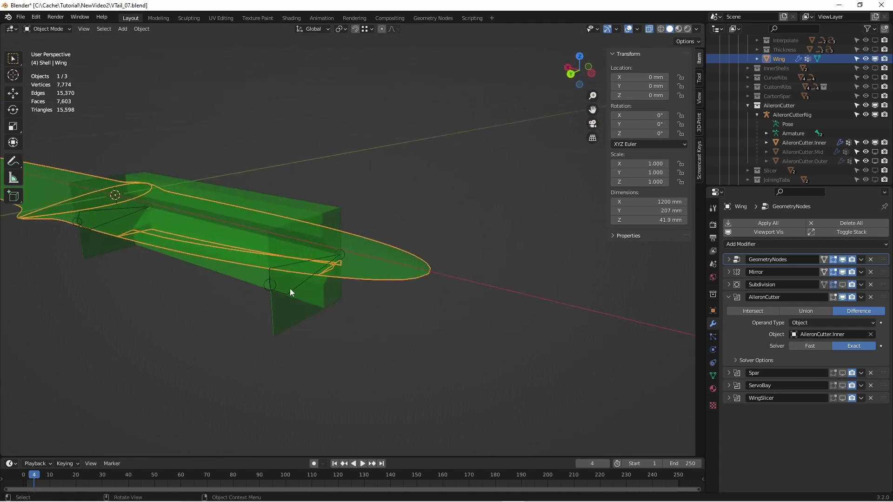
{"action": "left_click", "coordinate": [270, 285]}
{"action": "key", "text": "ctrl+Tab"}
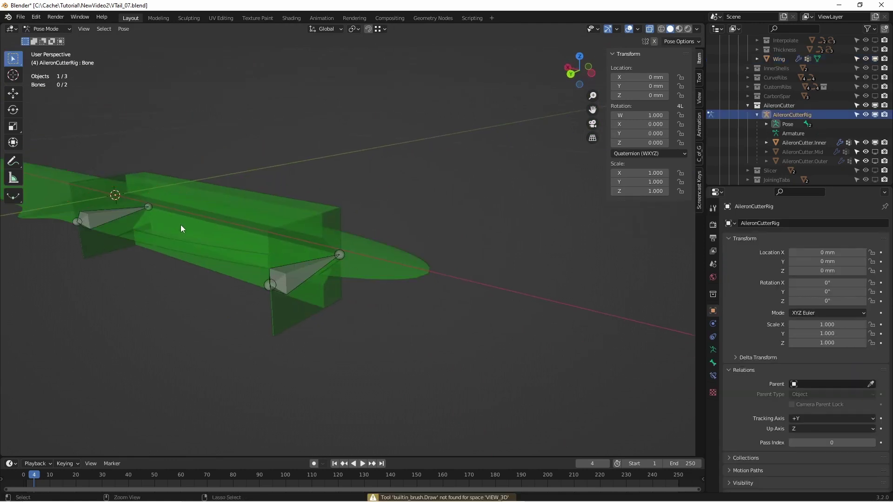
{"action": "left_click", "coordinate": [287, 278]}
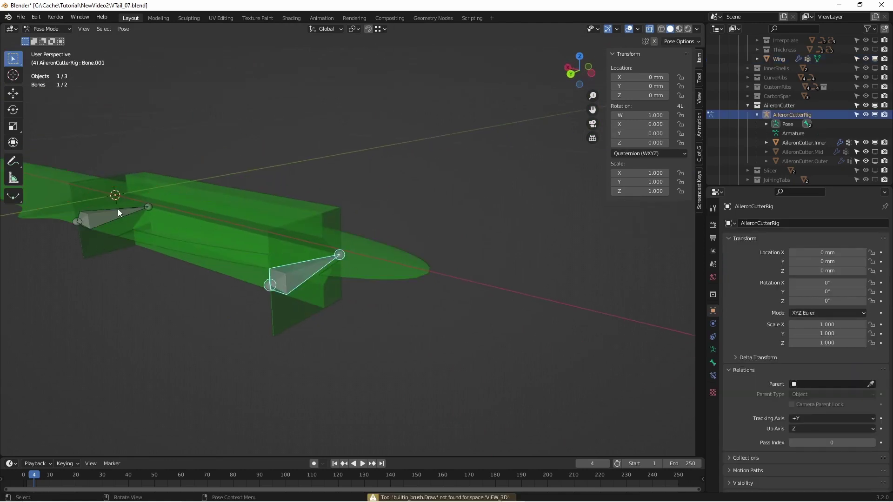
{"action": "left_click", "coordinate": [101, 221], "text": "shift"}
{"action": "key", "text": "KP_7"}
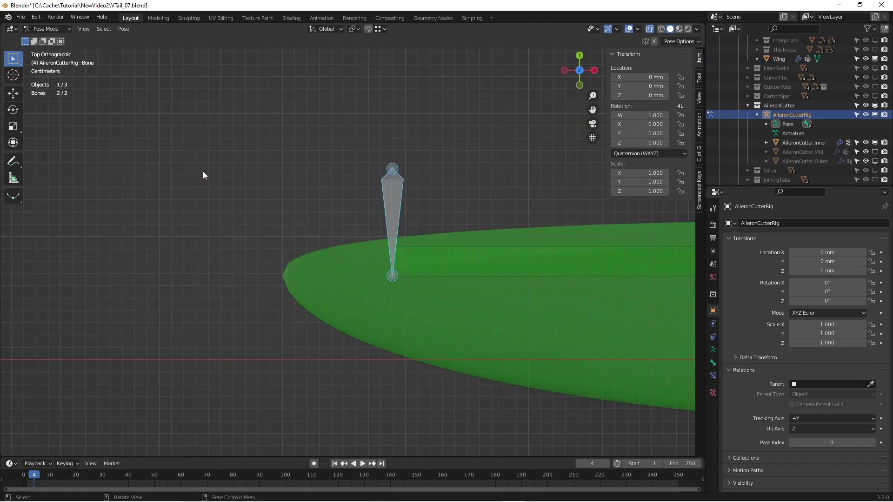
{"action": "scroll", "coordinate": [432, 219], "scroll_direction": "down", "scroll_amount": 3}
{"action": "middle_click_drag", "start_coordinate": [432, 219], "coordinate": [249, 195], "text": "shift"}
{"action": "key", "text": "g"}
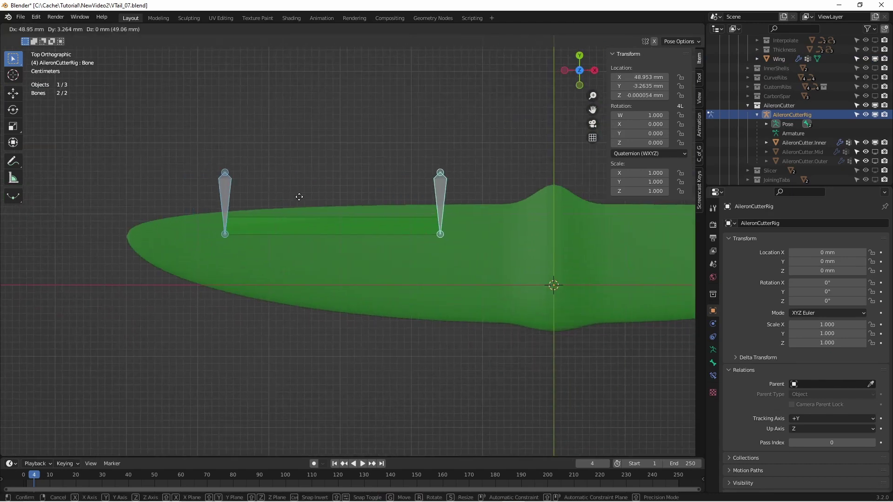
{"action": "left_click", "coordinate": [338, 196]}
Move the AileronCutterRig's tip-side bone about 83 mm outward along X to lengthen the aileron cutter
{"action": "left_click", "coordinate": [278, 191]}
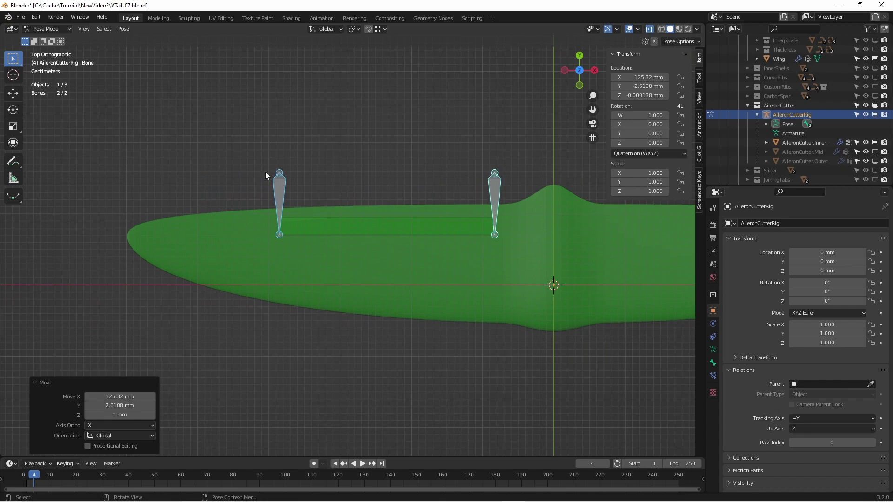
{"action": "key", "text": "g"}
{"action": "key", "text": "x"}
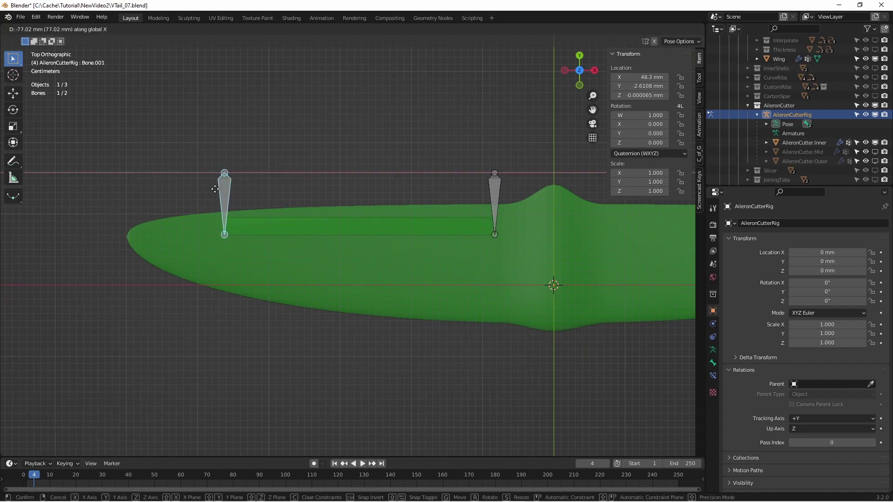
{"action": "left_click", "coordinate": [212, 189]}
Select both AileronCutterRig bones and lower them about 26 mm along Z
{"action": "middle_click_drag", "start_coordinate": [277, 112], "coordinate": [400, 210]}
{"action": "left_click", "coordinate": [208, 207], "text": "shift"}
{"action": "key", "text": "g"}
{"action": "key", "text": "z"}
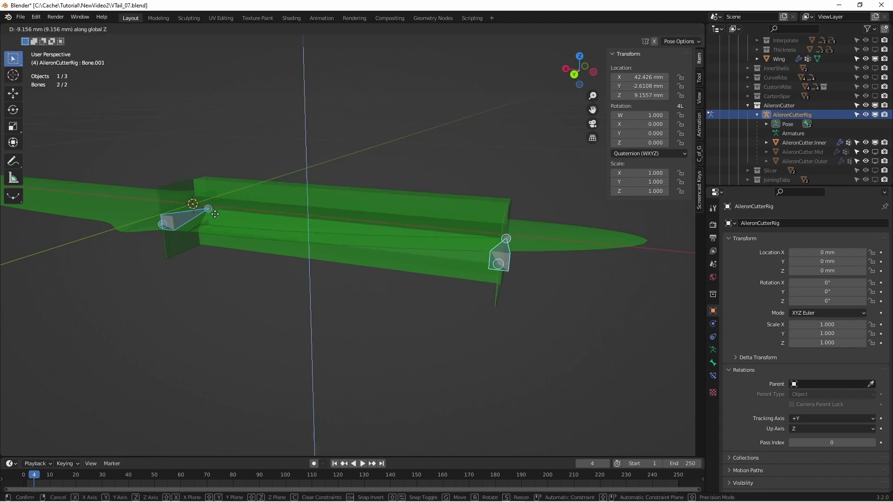
{"action": "left_click", "coordinate": [506, 270]}
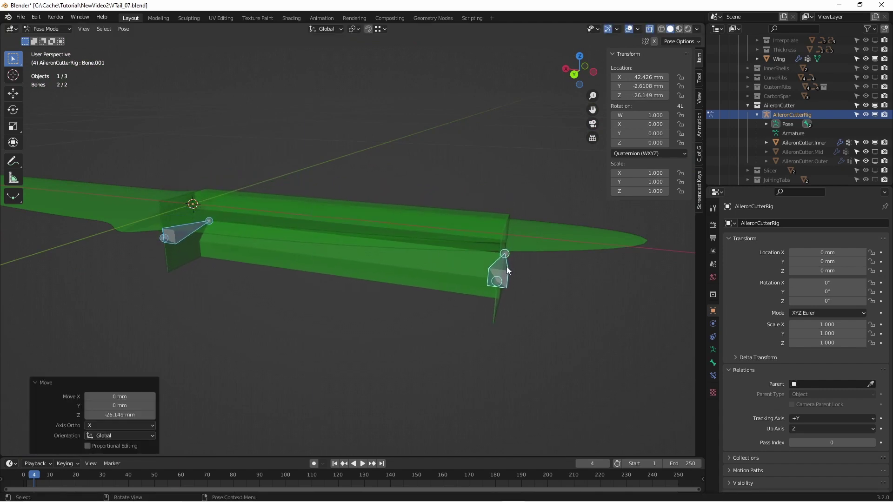
Raise only the tip-side AileronCutterRig bone about 12.5 mm along Z
{"action": "left_click", "coordinate": [507, 267]}
{"action": "middle_click_drag", "start_coordinate": [506, 267], "coordinate": [522, 269]}
{"action": "key", "text": "g"}
{"action": "key", "text": "z"}
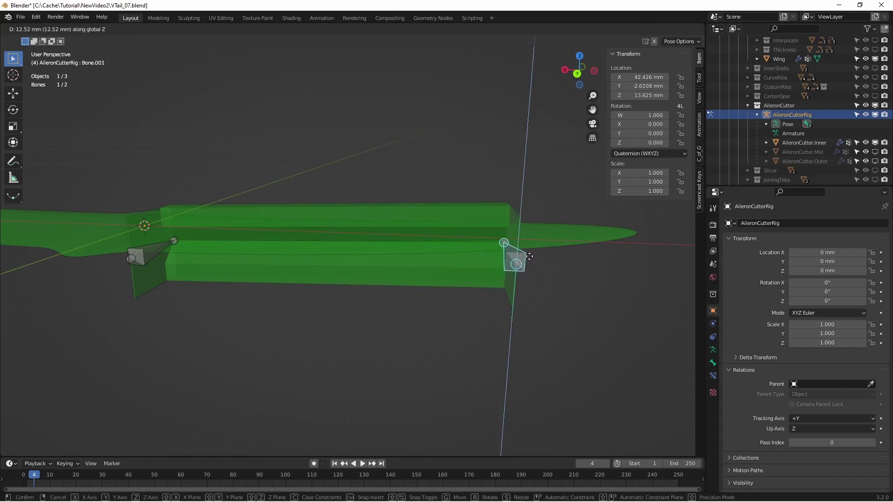
{"action": "left_click", "coordinate": [529, 256]}
Return to Object Mode, hide the AileronCutter collection in the viewport and view the aileron cut from the top
{"action": "middle_click_drag", "start_coordinate": [461, 153], "coordinate": [414, 195]}
{"action": "key", "text": "ctrl+Tab"}
{"action": "left_click", "coordinate": [875, 114]}
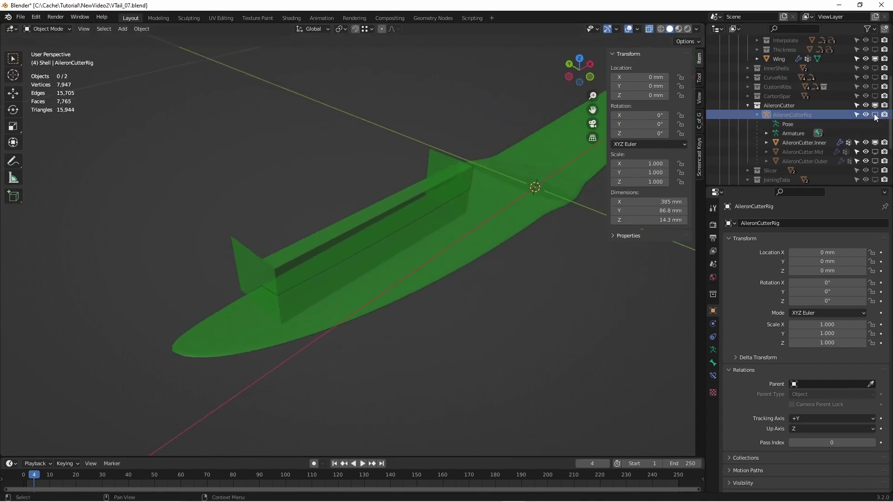
{"action": "left_click", "coordinate": [874, 106]}
{"action": "left_click", "coordinate": [875, 115]}
{"action": "middle_click_drag", "start_coordinate": [409, 190], "coordinate": [359, 258]}
{"action": "key", "text": "KP_7"}
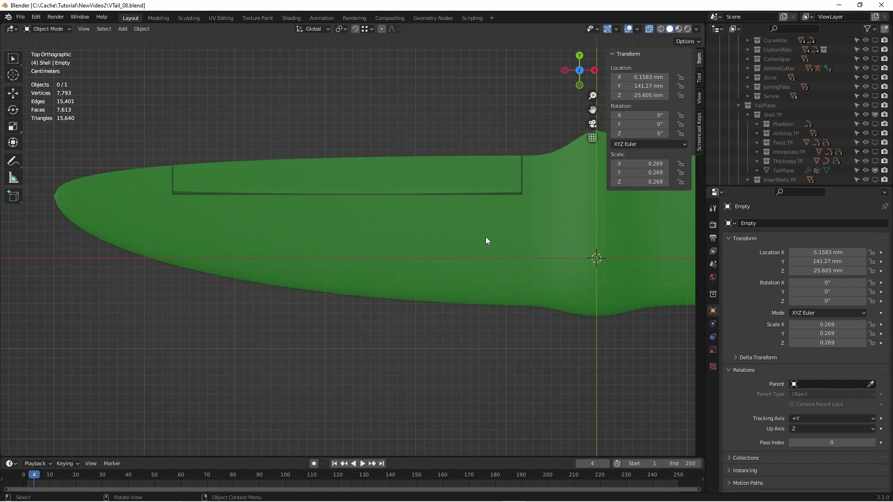
Show the TailPlane collection in the viewport behind the wing and collapse its Shell.TP collection
{"action": "scroll", "coordinate": [461, 256], "scroll_direction": "down", "scroll_amount": 3}
{"action": "middle_click_drag", "start_coordinate": [461, 258], "coordinate": [404, 355], "text": "shift"}
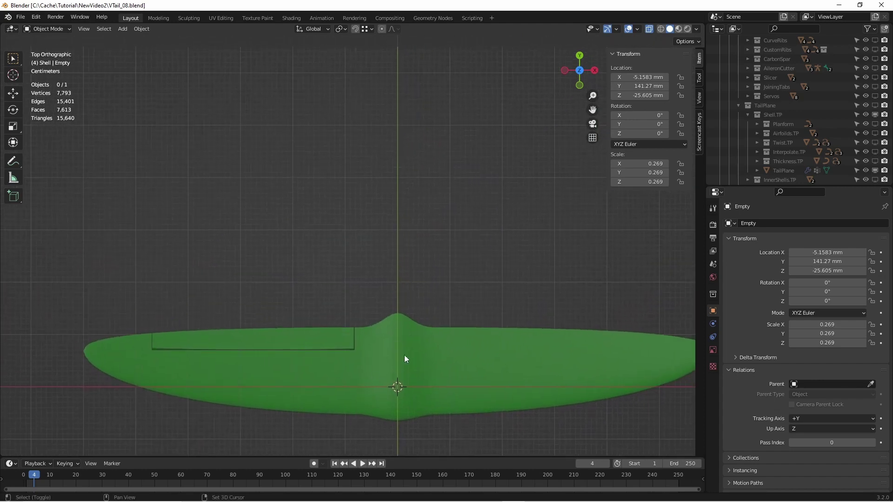
{"action": "left_click", "coordinate": [875, 106]}
{"action": "middle_click_drag", "start_coordinate": [506, 241], "coordinate": [526, 194], "text": "shift"}
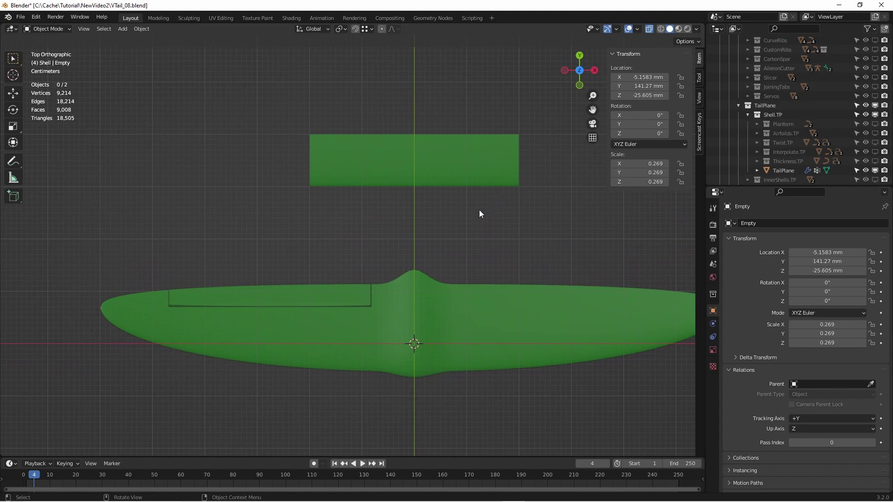
{"action": "left_click", "coordinate": [747, 115]}
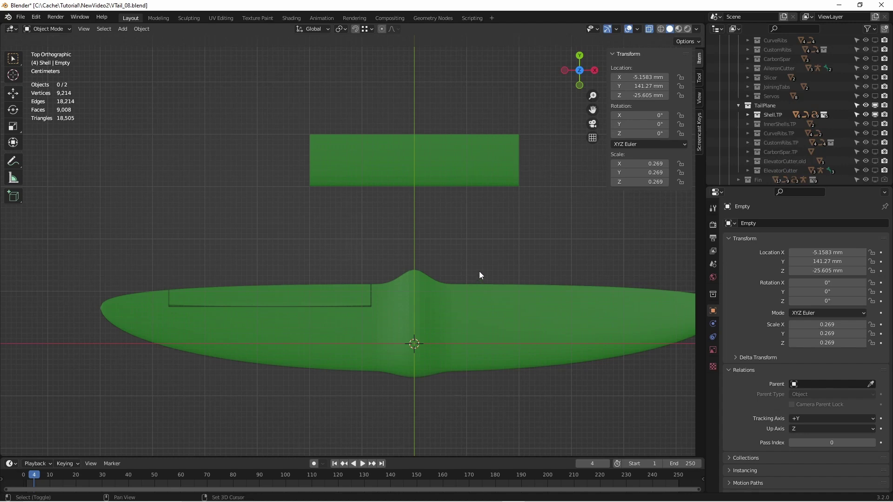
Select the Wing and the TailPlane in turn to compare their shapes and dimensions
{"action": "middle_click_drag", "start_coordinate": [479, 271], "coordinate": [445, 228], "text": "shift"}
{"action": "left_click", "coordinate": [451, 258]}
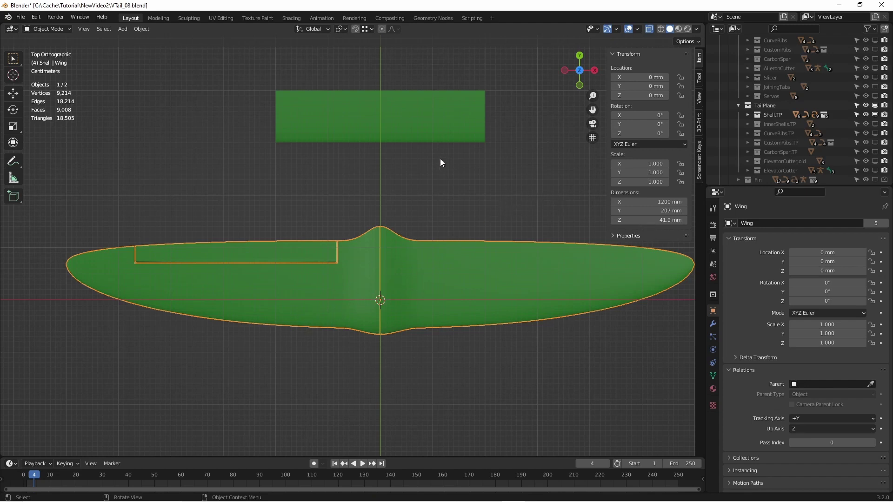
{"action": "left_click", "coordinate": [347, 123]}
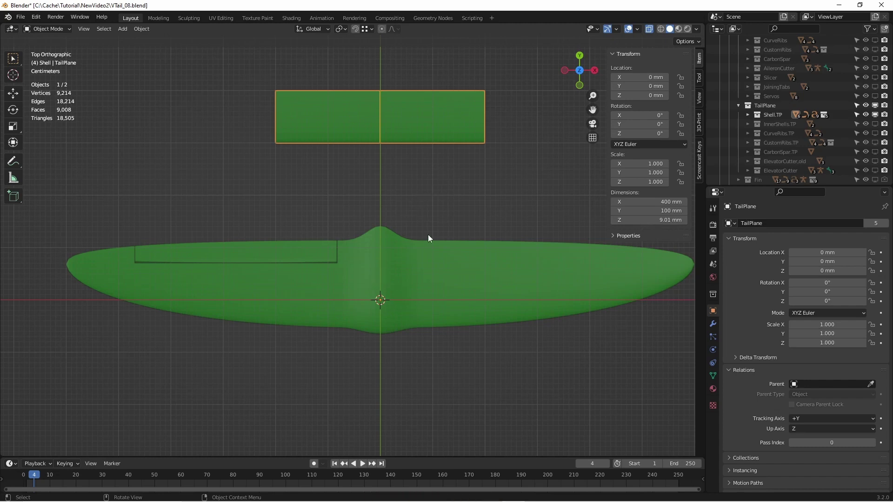
{"action": "middle_click_drag", "start_coordinate": [420, 237], "coordinate": [451, 314], "text": "shift"}
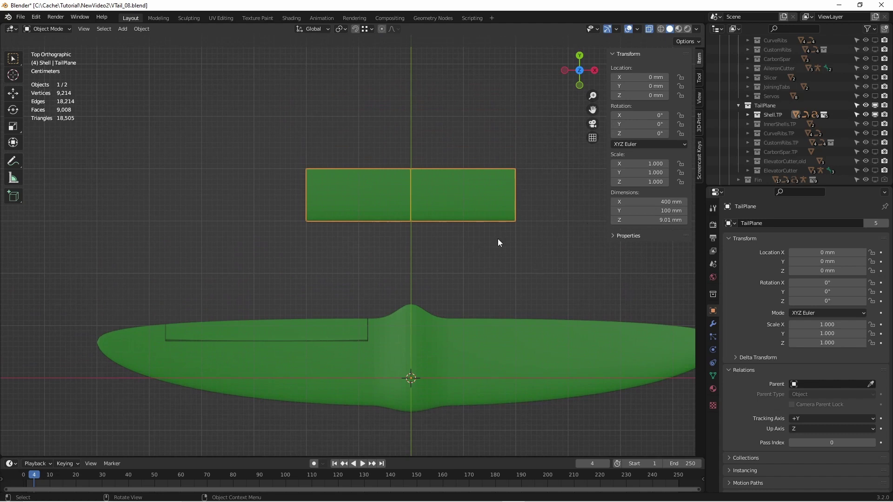
{"action": "scroll", "coordinate": [462, 277], "scroll_direction": "down", "scroll_amount": 1}
{"action": "middle_click_drag", "start_coordinate": [463, 286], "coordinate": [463, 311], "text": "shift"}
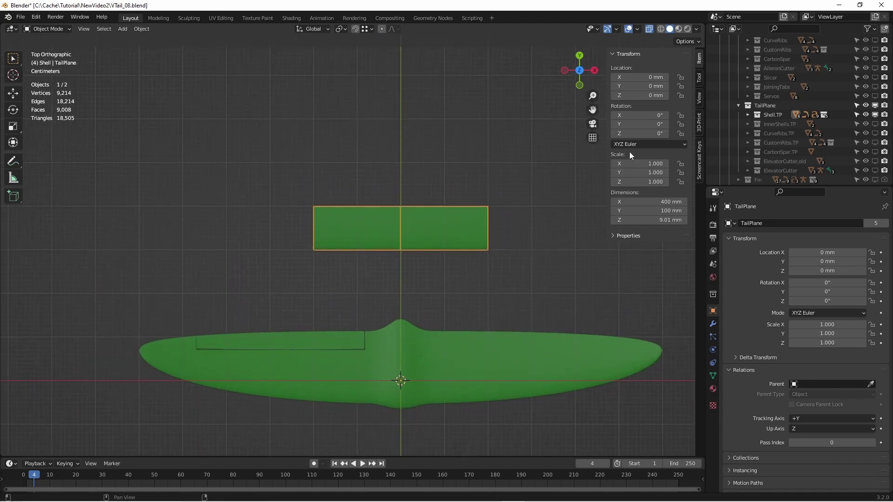
Expand the Planform collection in Shell.TP and open the Leading.TP and Trailing.TP curves together in Edit Mode
{"action": "left_click", "coordinate": [748, 115]}
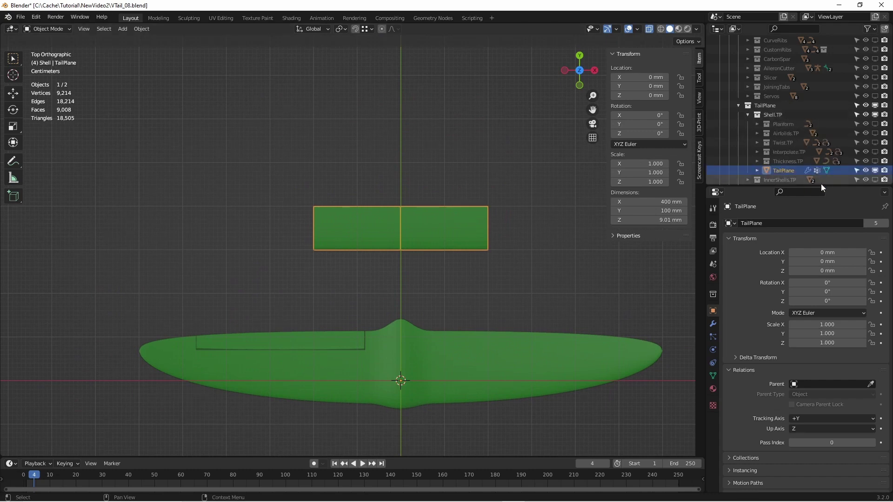
{"action": "left_click", "coordinate": [757, 171]}
{"action": "scroll", "coordinate": [788, 150], "scroll_direction": "down", "scroll_amount": 2}
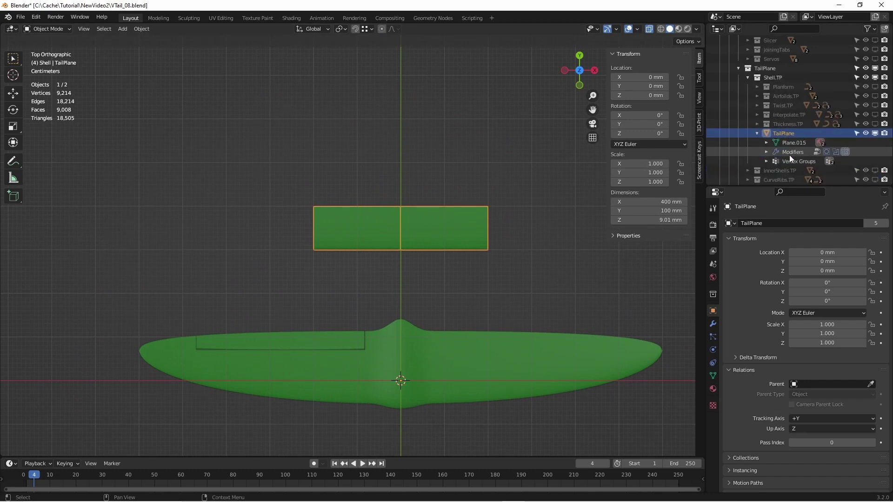
{"action": "left_click", "coordinate": [757, 134]}
{"action": "left_click", "coordinate": [757, 87]}
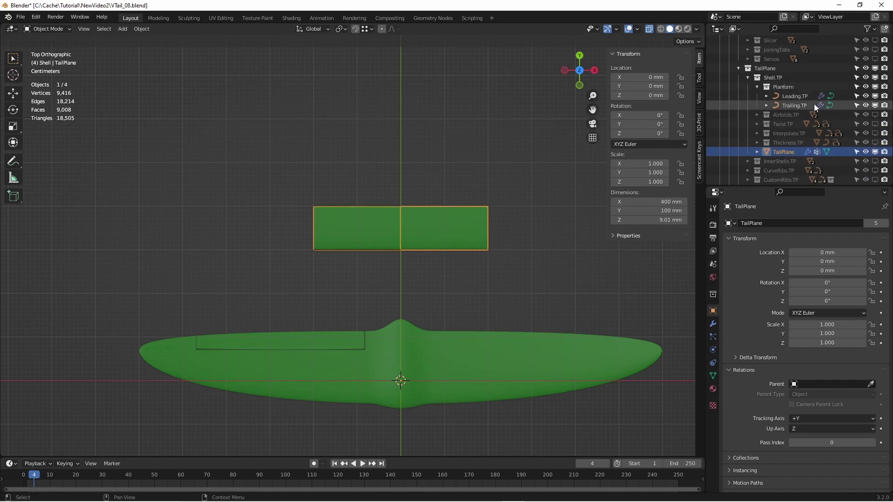
{"action": "left_click", "coordinate": [800, 95]}
{"action": "left_click", "coordinate": [794, 105], "text": "shift"}
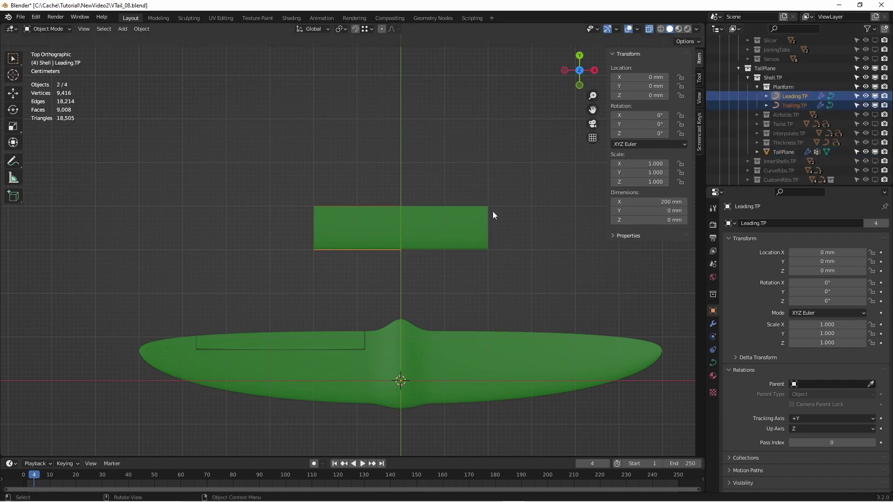
{"action": "key", "text": "Tab"}
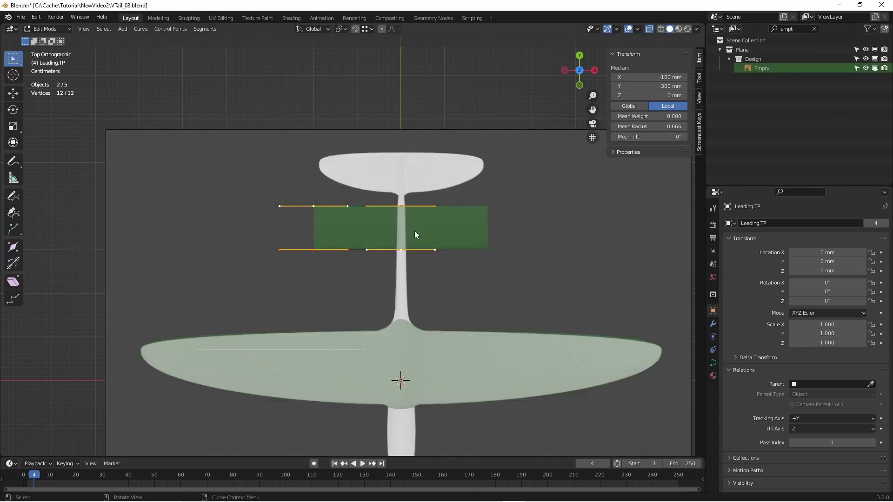
Move both tailplane planform curves along Y onto the reference image's tailplane, aligning the trailing-edge points with its outline
{"action": "key", "text": "g"}
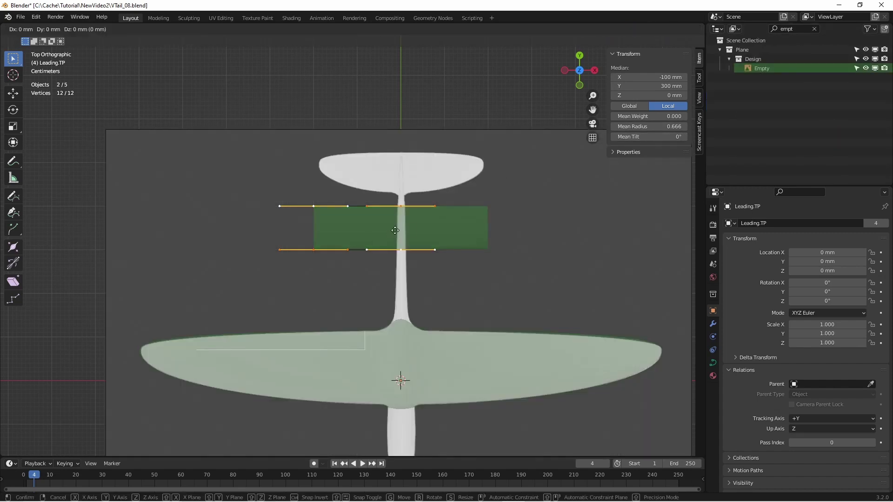
{"action": "key", "text": "y"}
{"action": "left_click", "coordinate": [394, 176]}
{"action": "scroll", "coordinate": [333, 218], "scroll_direction": "up", "scroll_amount": 3}
{"action": "left_click_drag", "start_coordinate": [228, 222], "coordinate": [489, 263]}
{"action": "key", "text": "g"}
{"action": "key", "text": "y"}
{"action": "left_click", "coordinate": [263, 243]}
Scale down Trailing.TP's tip control point, rotate it by -90° and move it about 27 mm forward along Y
{"action": "key", "text": "s"}
{"action": "left_click", "coordinate": [277, 229]}
{"action": "key", "text": "r"}
{"action": "key", "text": "9"}
{"action": "key", "text": "0"}
{"action": "key", "text": "Return"}
{"action": "key", "text": "g"}
{"action": "key", "text": "y"}
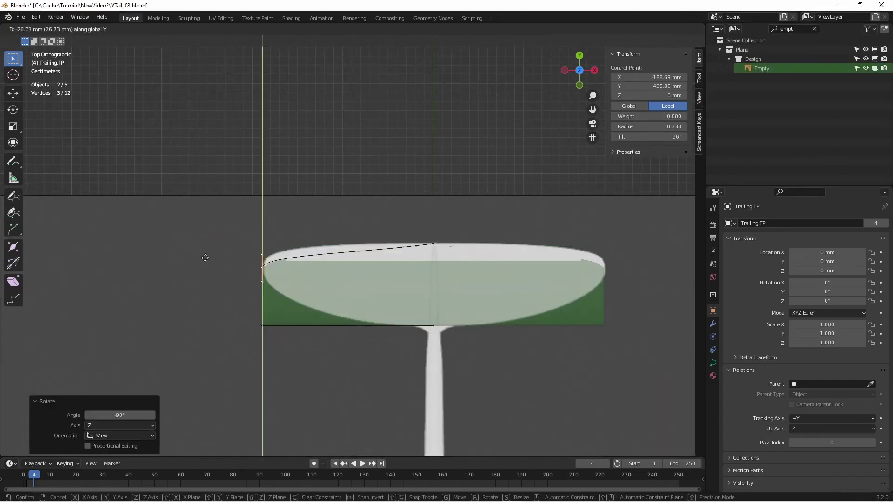
{"action": "left_click", "coordinate": [205, 258]}
Fit Trailing.TP to the reference outline by adjusting its tip along Y and extending its root handle along X
{"action": "left_click", "coordinate": [263, 252]}
{"action": "key", "text": "g"}
{"action": "key", "text": "y"}
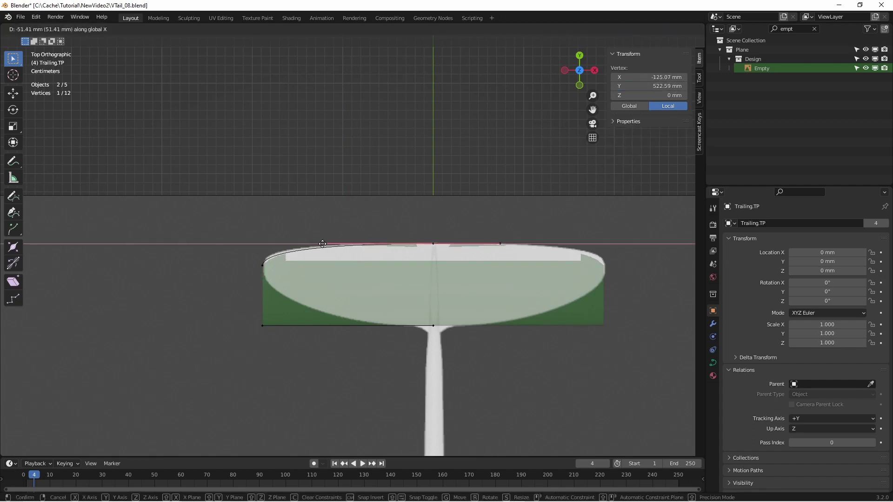
{"action": "left_click", "coordinate": [262, 246]}
Scale Leading.TP's tip control point to 0.2 and move it about 54 mm along Y to follow the rounded tip
{"action": "left_click", "coordinate": [262, 325]}
{"action": "key", "text": "g"}
{"action": "key", "text": "y"}
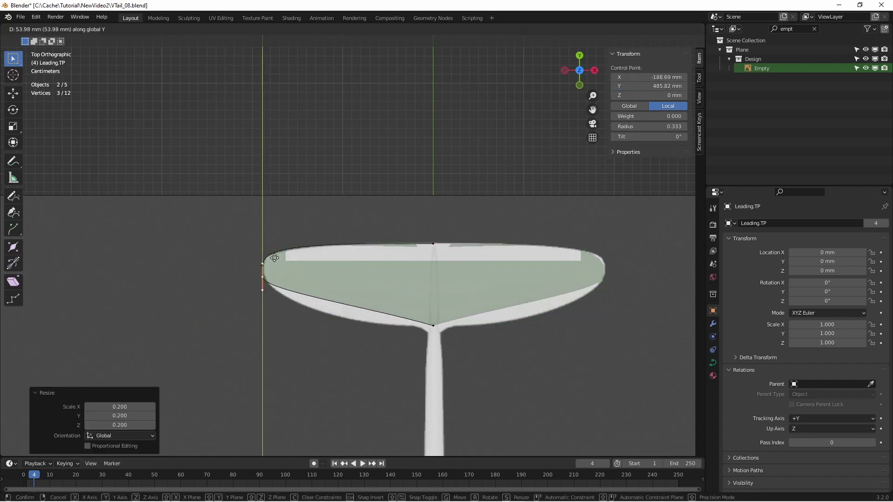
{"action": "left_click", "coordinate": [435, 325]}
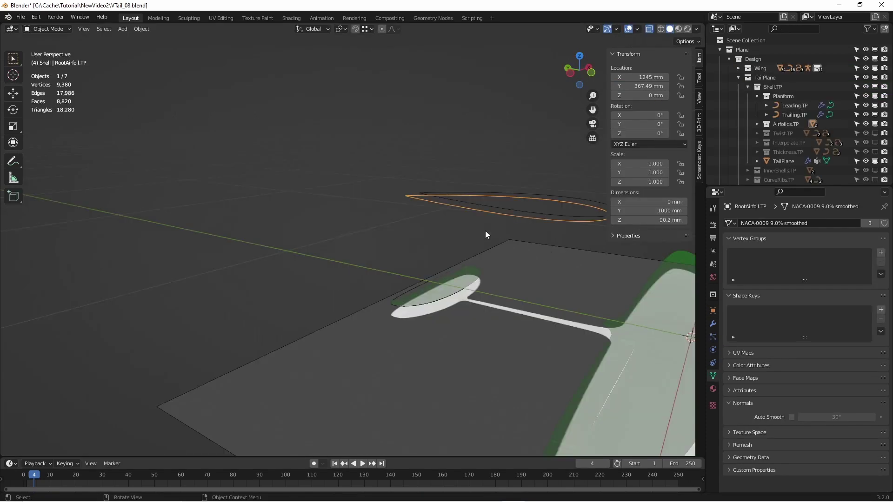
Hide the tailplane's airfoil profiles and return to the top view
{"action": "middle_click_drag", "start_coordinate": [485, 231], "coordinate": [451, 256]}
{"action": "scroll", "coordinate": [381, 264], "scroll_direction": "down", "scroll_amount": 5}
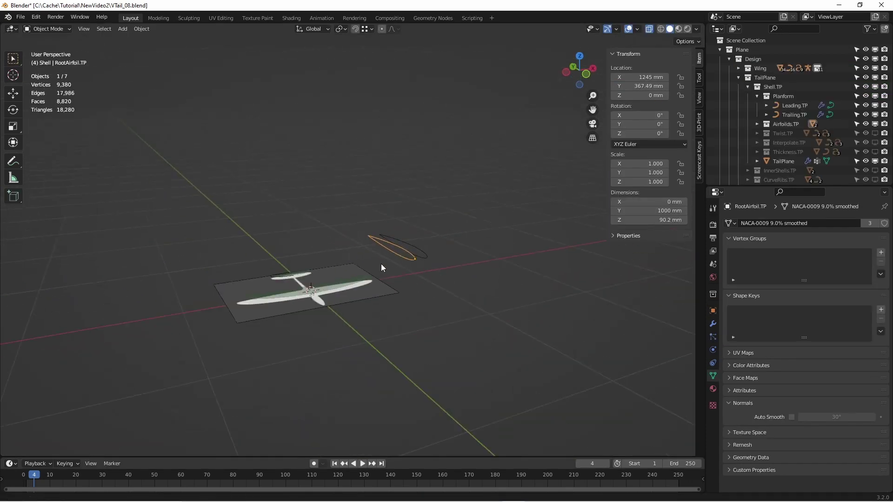
{"action": "key", "text": "h"}
{"action": "key", "text": "KP_7"}
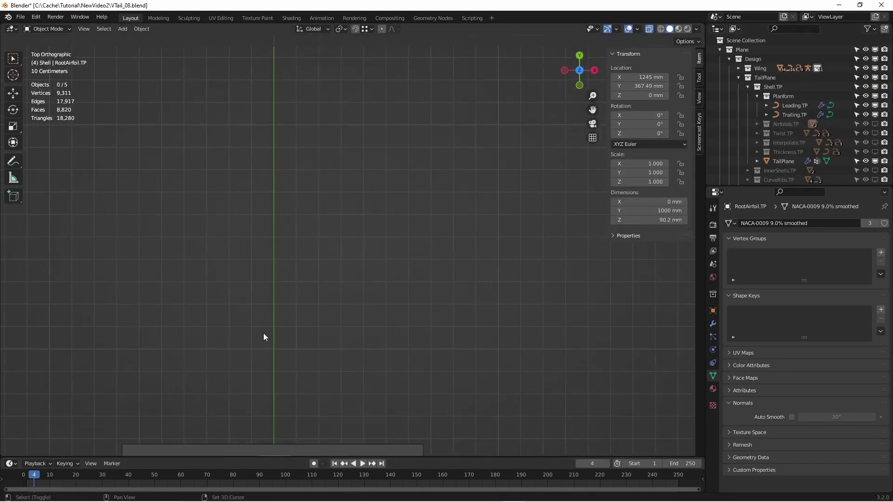
Open the Leading.TP curve in Edit Mode and subdivide it to add a control point near the root
{"action": "scroll", "coordinate": [366, 136], "scroll_direction": "up", "scroll_amount": 5}
{"action": "scroll", "coordinate": [365, 137], "scroll_direction": "up", "scroll_amount": 2}
{"action": "left_click", "coordinate": [353, 223]}
{"action": "key", "text": "Tab"}
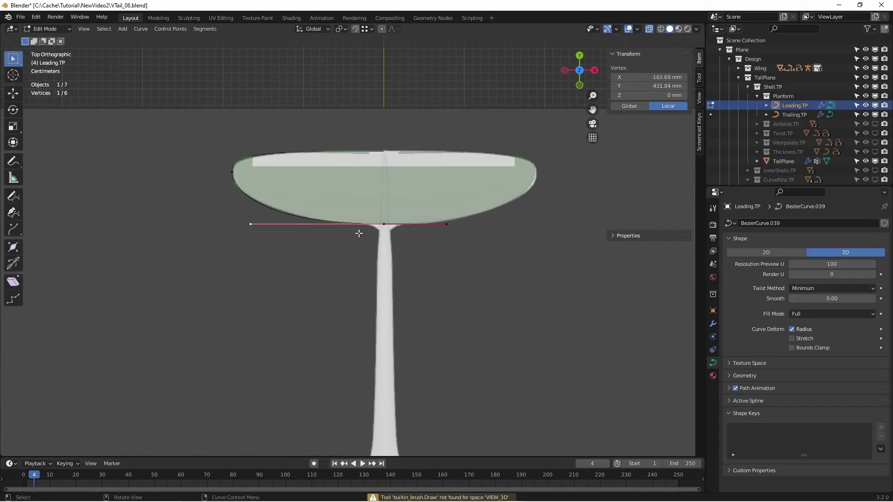
{"action": "key", "text": "a"}
{"action": "right_click", "coordinate": [353, 215]}
{"action": "left_click", "coordinate": [353, 216]}
Move Leading.TP's root control point about 9.8 mm forward along Y, then return to Object Mode
{"action": "left_click", "coordinate": [382, 224]}
{"action": "left_click_drag", "start_coordinate": [382, 224], "coordinate": [381, 231]}
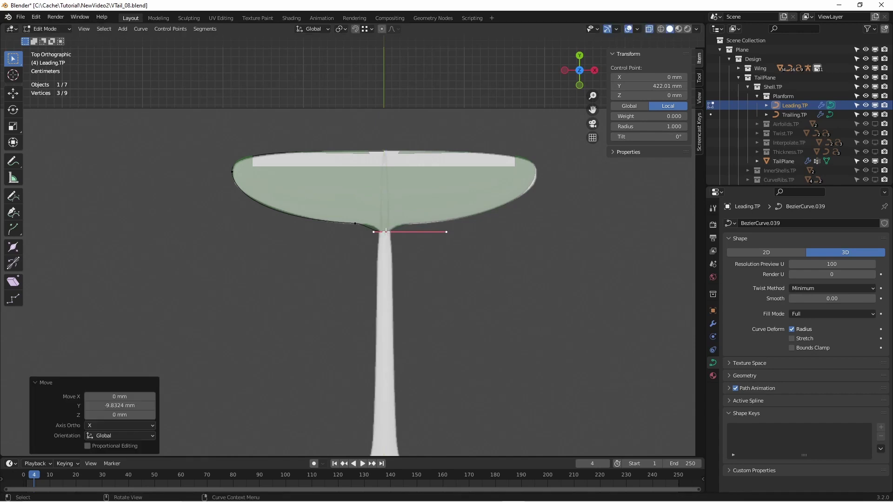
{"action": "left_click", "coordinate": [445, 231]}
{"action": "key", "text": "Return"}
{"action": "middle_click_drag", "start_coordinate": [599, 130], "coordinate": [619, 83]}
{"action": "key", "text": "Tab"}
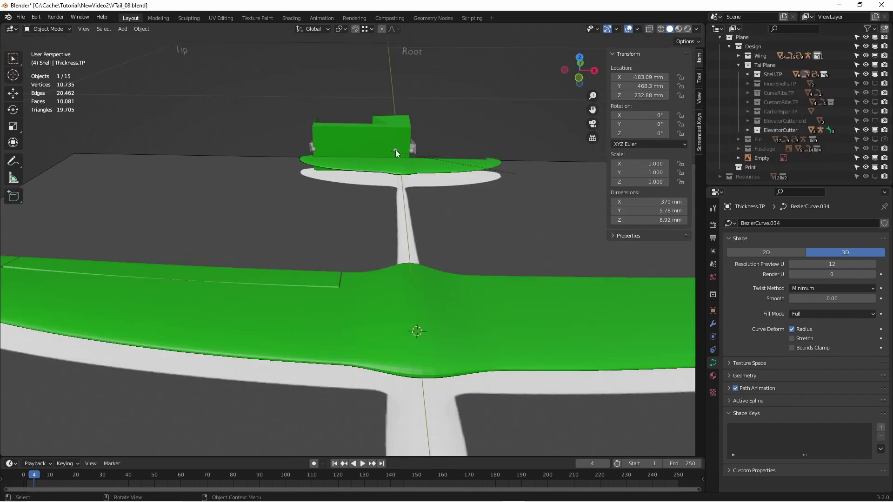
Select the ElevatorRig armature at the tailplane and switch it to Pose Mode
{"action": "key", "text": "KP_7"}
{"action": "scroll", "coordinate": [326, 148], "scroll_direction": "up", "scroll_amount": 2}
{"action": "middle_click_drag", "start_coordinate": [303, 143], "coordinate": [277, 230], "text": "shift"}
{"action": "scroll", "coordinate": [274, 250], "scroll_direction": "up", "scroll_amount": 2}
{"action": "left_click", "coordinate": [372, 251]}
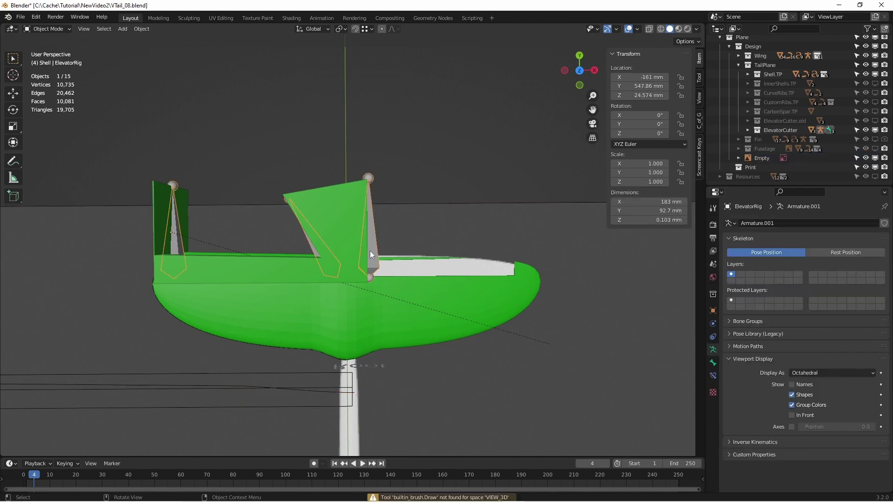
{"action": "key", "text": "ctrl+Tab"}
Lower all three ElevatorRig bones about 14.7 mm along Z so the cutter passes through the tailplane
{"action": "middle_click_drag", "start_coordinate": [322, 236], "coordinate": [444, 269]}
{"action": "key", "text": "g"}
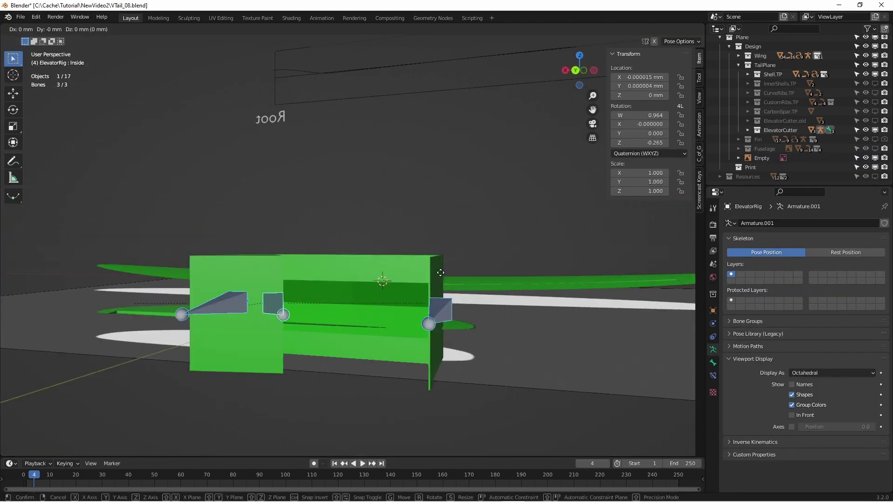
{"action": "key", "text": "z"}
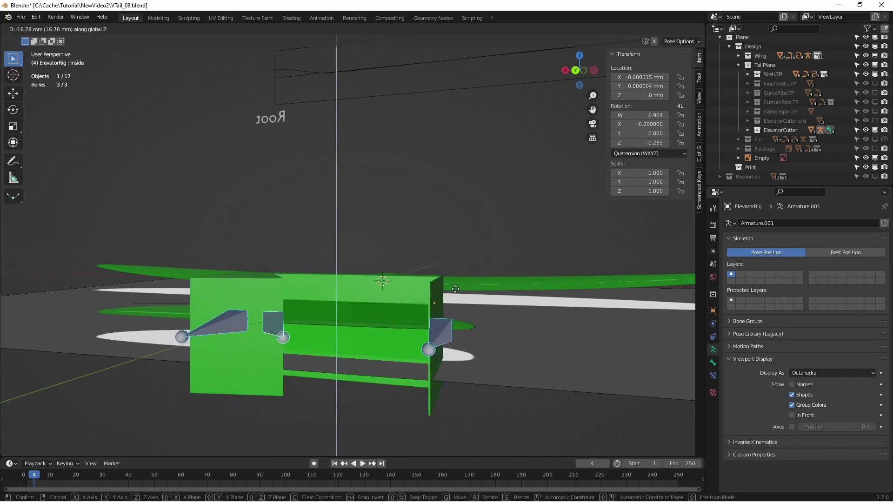
{"action": "left_click", "coordinate": [455, 295]}
{"action": "middle_click_drag", "start_coordinate": [455, 294], "coordinate": [479, 286]}
{"action": "scroll", "coordinate": [392, 320], "scroll_direction": "up", "scroll_amount": 3}
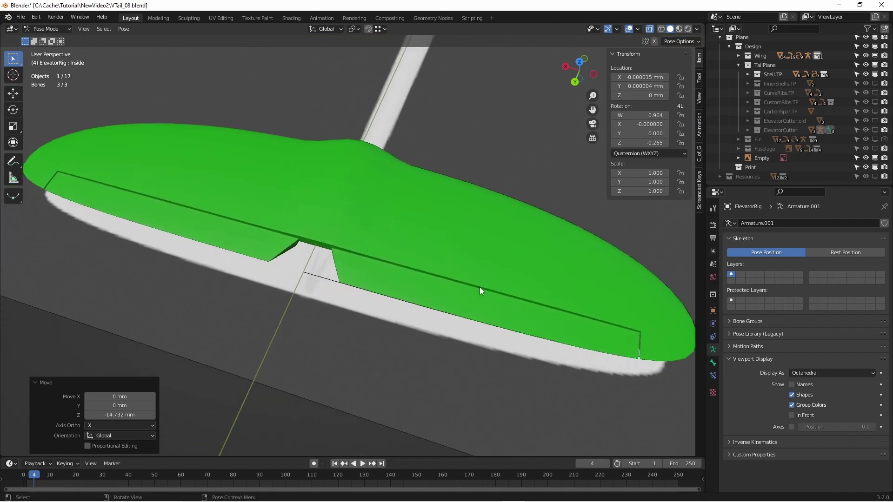
Straighten the ElevatorRig's Inside bone in top view and shift it about 26.6 mm along X near the tailplane root
{"action": "key", "text": "KP_7"}
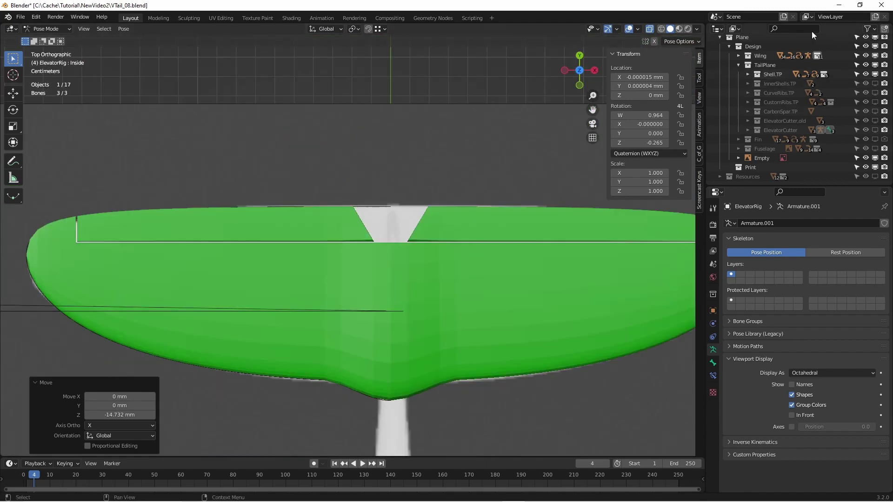
{"action": "left_click", "coordinate": [425, 172]}
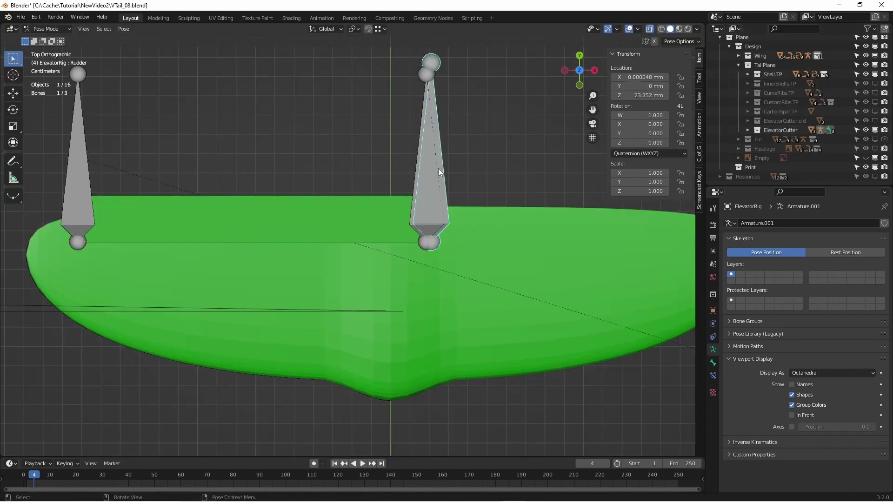
{"action": "key", "text": "g"}
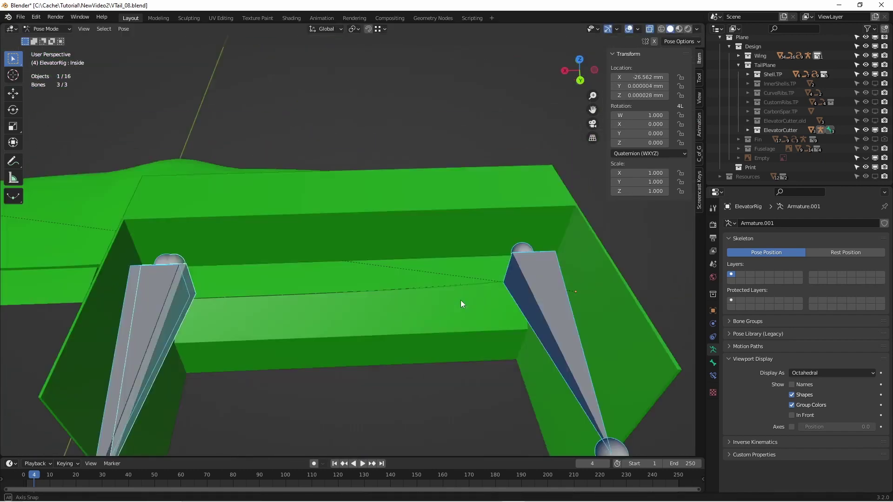
Raise all three ElevatorRig bones about 0.57 mm along Z to refine the elevator cut in the tailplane
{"action": "middle_click_drag", "start_coordinate": [460, 300], "coordinate": [323, 327]}
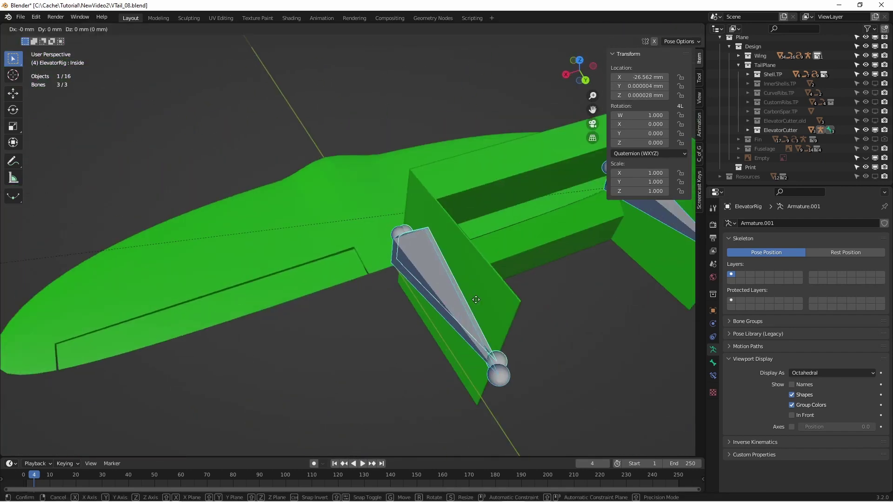
{"action": "key", "text": "g"}
{"action": "key", "text": "z"}
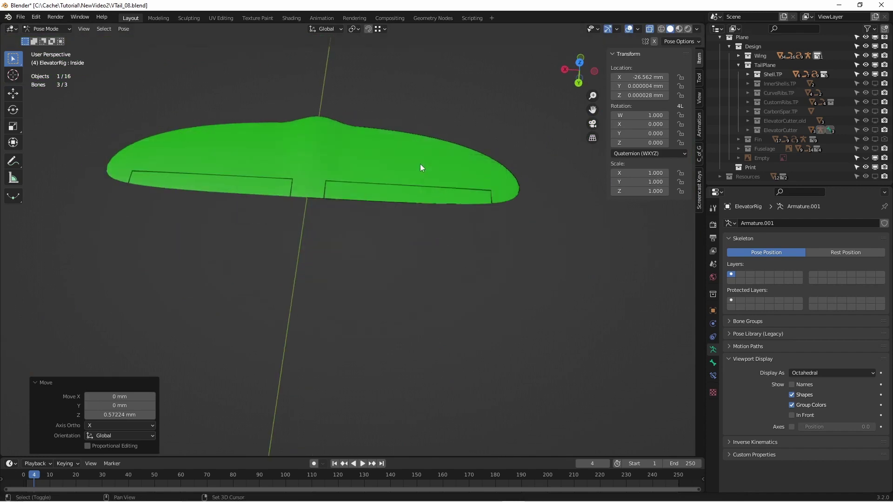
{"action": "middle_click_drag", "start_coordinate": [420, 164], "coordinate": [436, 280]}
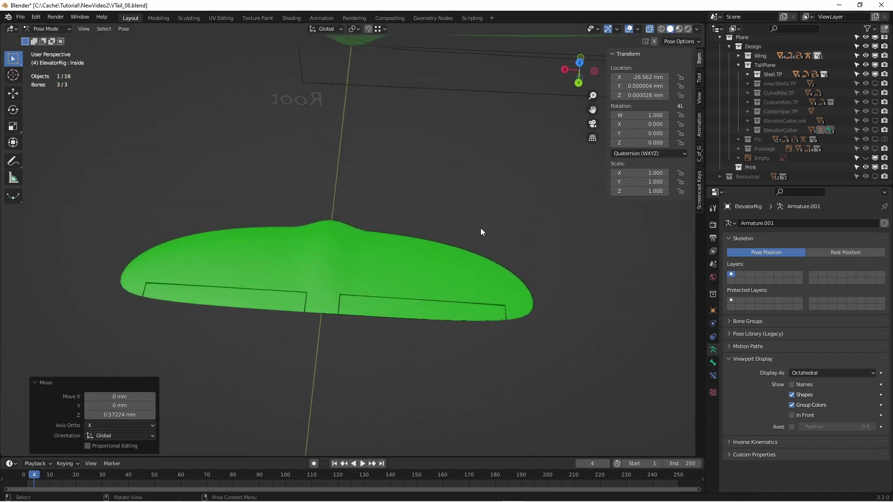
Select the TailPlane object in Object Mode and set its Y rotation to 35° to form the V-tail
{"action": "left_click", "coordinate": [431, 270]}
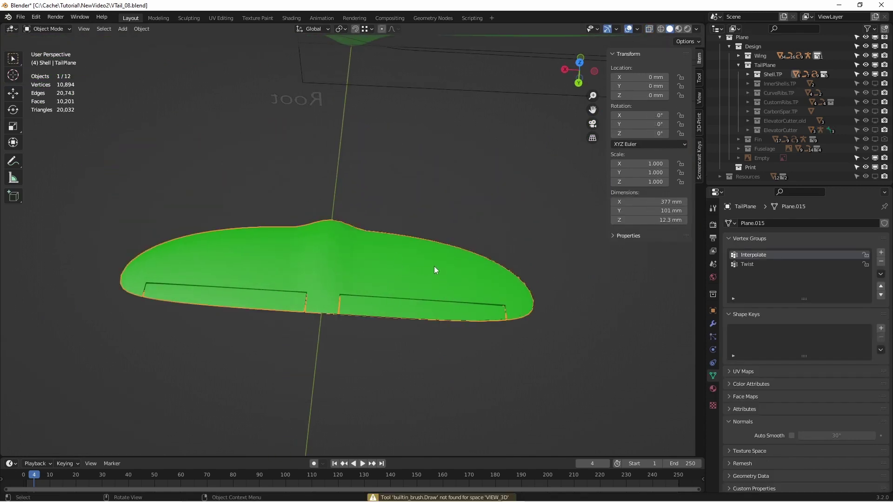
{"action": "middle_click_drag", "start_coordinate": [458, 204], "coordinate": [485, 162]}
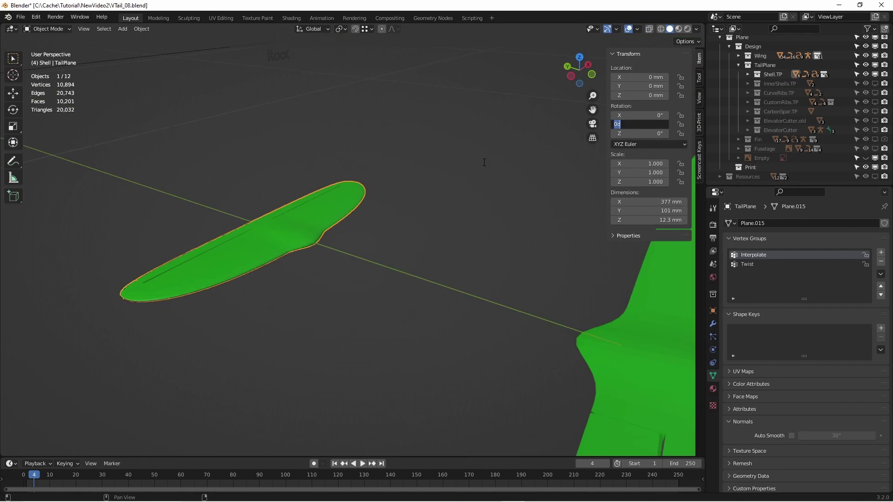
{"action": "type", "text": "35"}
{"action": "key", "text": "Return"}
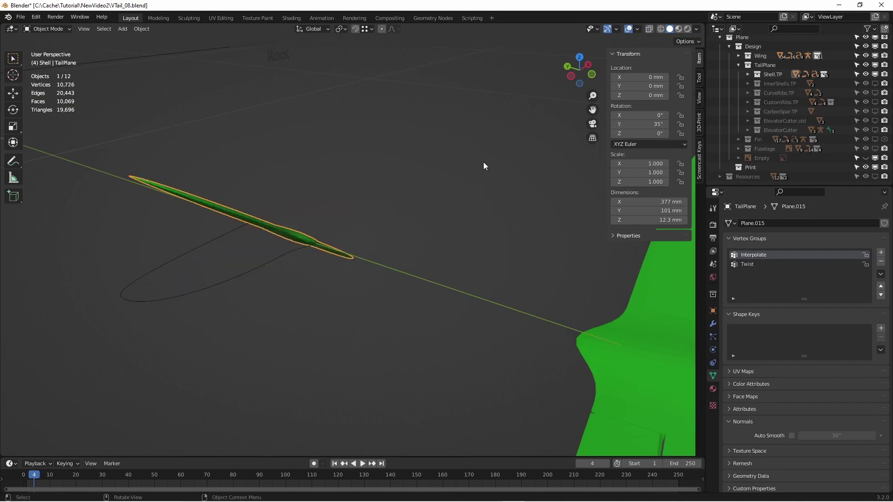
Rotate the ElevatorRig 35° about the Y axis with the 3D Cursor as the pivot point
{"action": "middle_click_drag", "start_coordinate": [344, 183], "coordinate": [422, 217]}
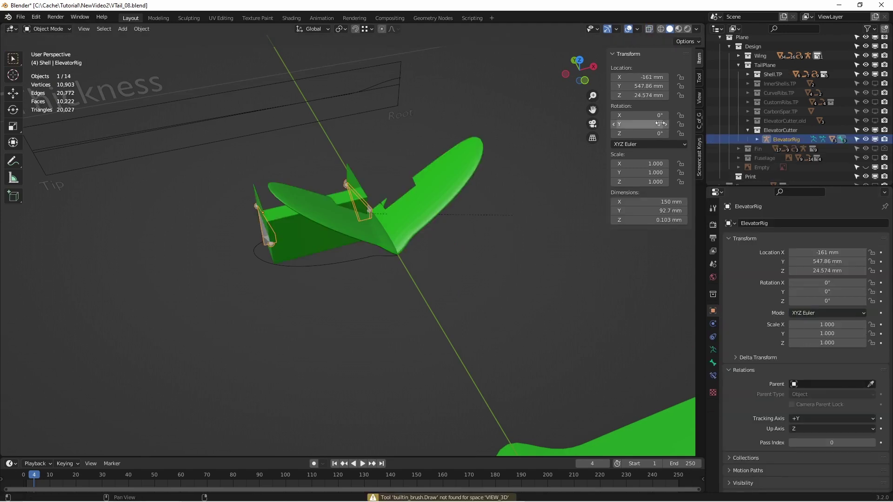
{"action": "right_click", "coordinate": [665, 113]}
{"action": "key", "text": "period"}
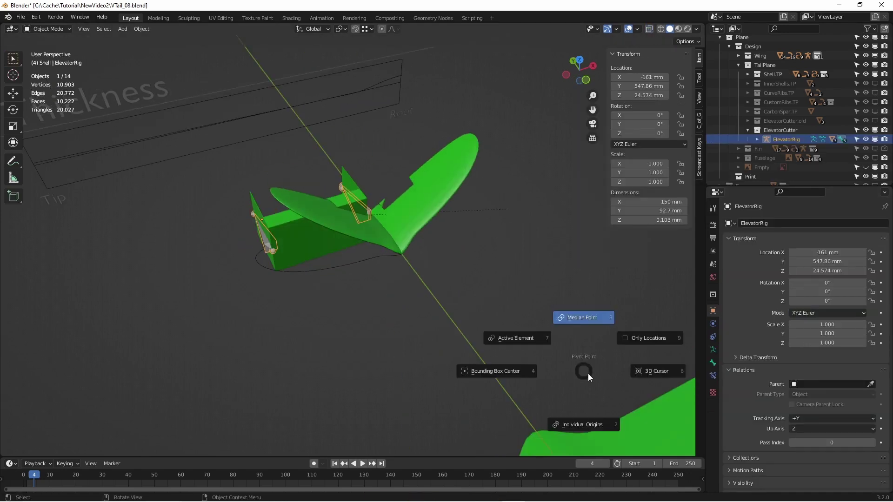
{"action": "left_click", "coordinate": [637, 370]}
{"action": "type", "text": "ry35"}
{"action": "key", "text": "Return"}
{"action": "key", "text": "KP_7"}
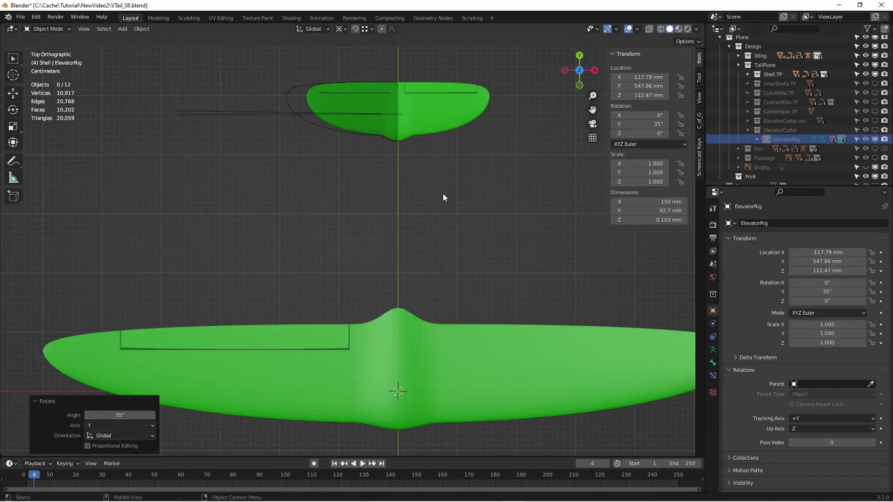
Expand the Shell.TP collection, toggle the Fuselage display and examine the V-tail against the rest of the plane
{"action": "left_click", "coordinate": [747, 74]}
{"action": "left_click", "coordinate": [876, 149]}
{"action": "scroll", "coordinate": [379, 188], "scroll_direction": "up", "scroll_amount": 4}
{"action": "middle_click_drag", "start_coordinate": [395, 228], "coordinate": [408, 154]}
{"action": "scroll", "coordinate": [400, 241], "scroll_direction": "down", "scroll_amount": 5}
{"action": "key", "text": "KP_7"}
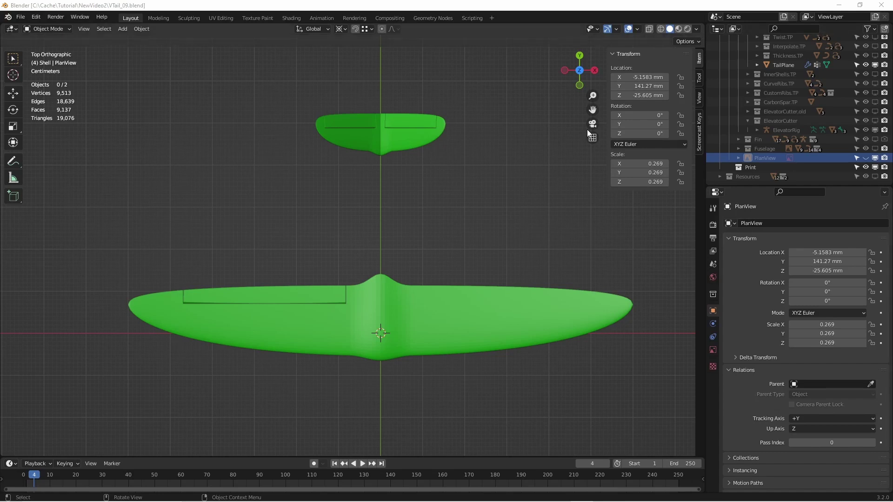
Create a new General file and show the default cube's transform values in the sidebar
{"action": "left_click", "coordinate": [20, 17]}
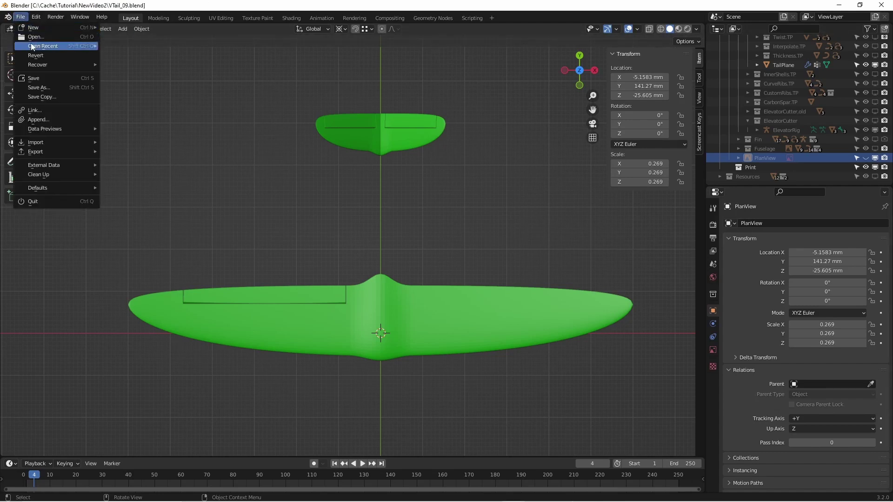
{"action": "mouse_move", "coordinate": [62, 29]}
{"action": "left_click", "coordinate": [129, 29]}
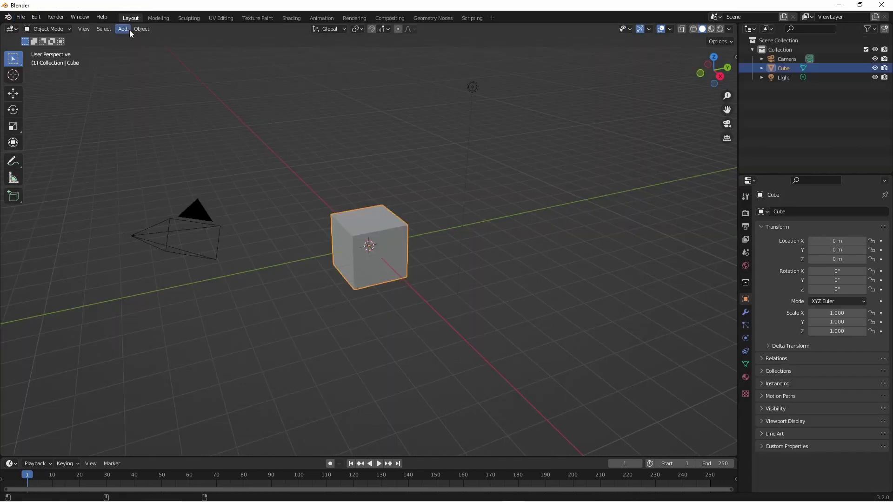
{"action": "left_click", "coordinate": [735, 58]}
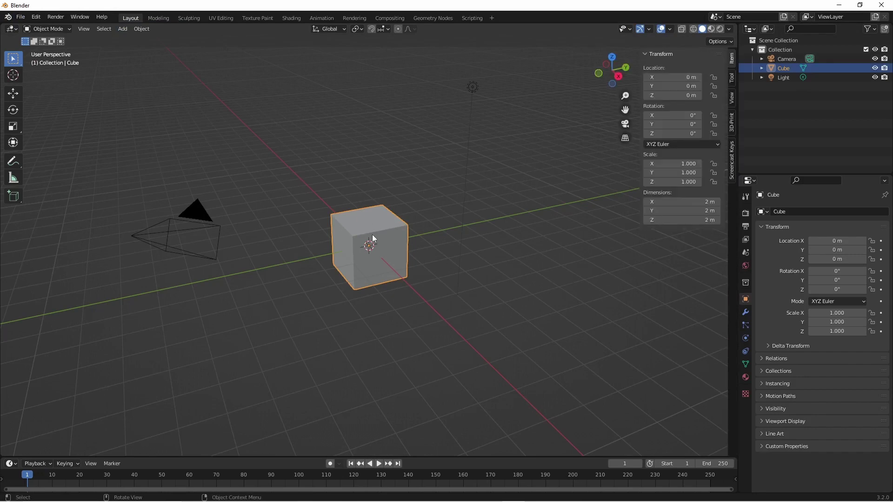
Drive the cube's Y location with a driver copied from its X location, and set X to 0.4 m
{"action": "right_click", "coordinate": [664, 77]}
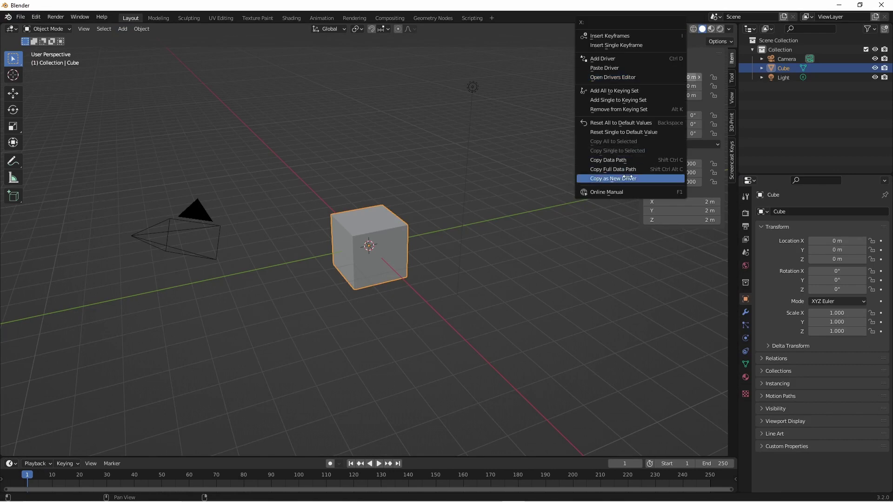
{"action": "left_click", "coordinate": [611, 178]}
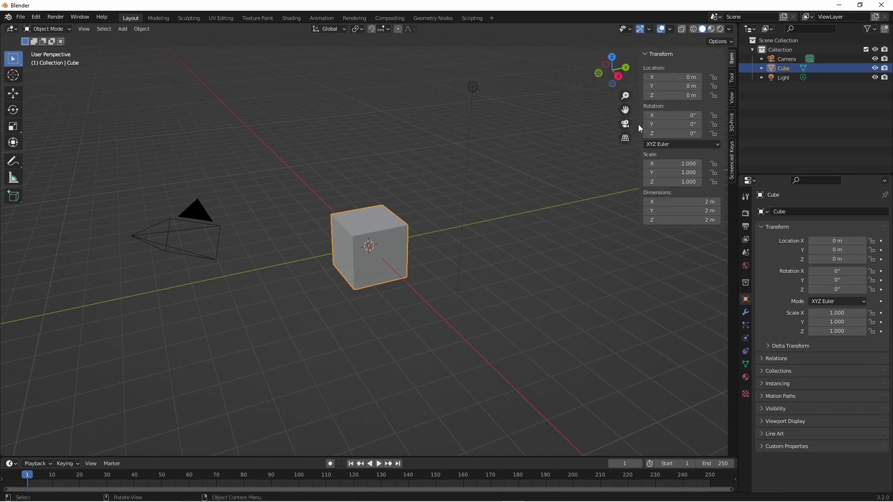
{"action": "right_click", "coordinate": [669, 86]}
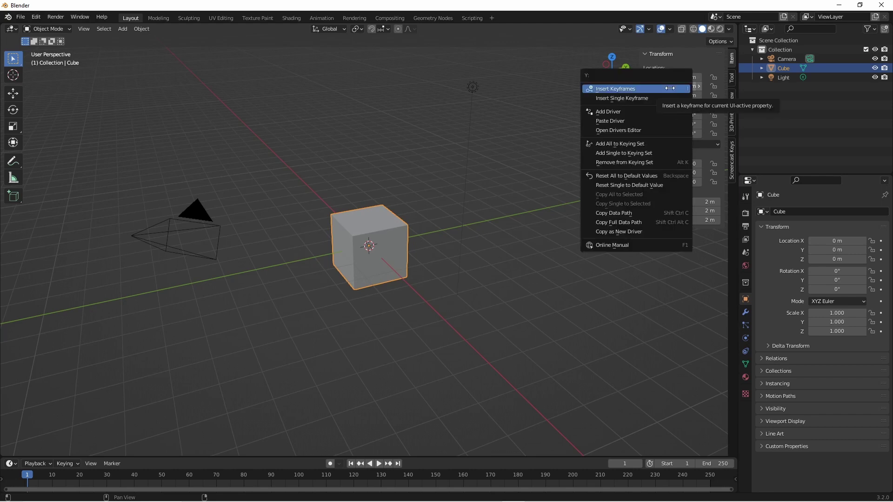
{"action": "left_click", "coordinate": [611, 121]}
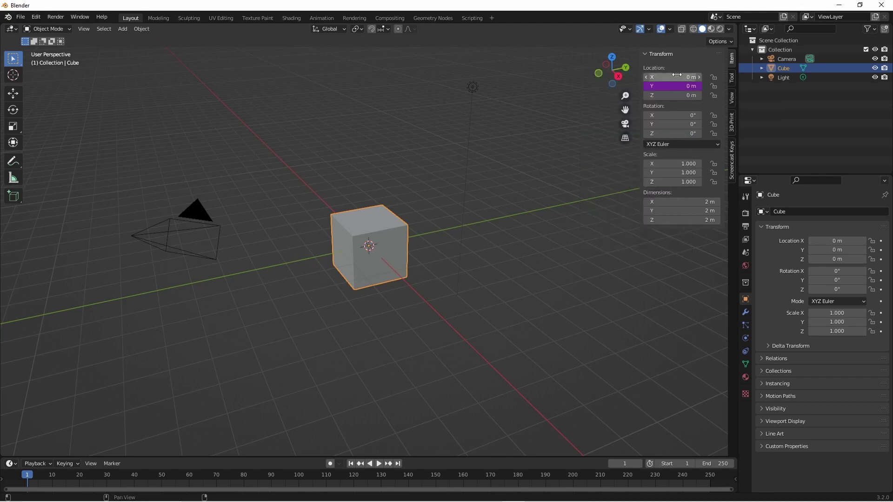
{"action": "left_click_drag", "start_coordinate": [677, 77], "coordinate": [705, 74]}
Review the driver settings of the cube's Y location, and delete its drivers
{"action": "right_click", "coordinate": [665, 87]}
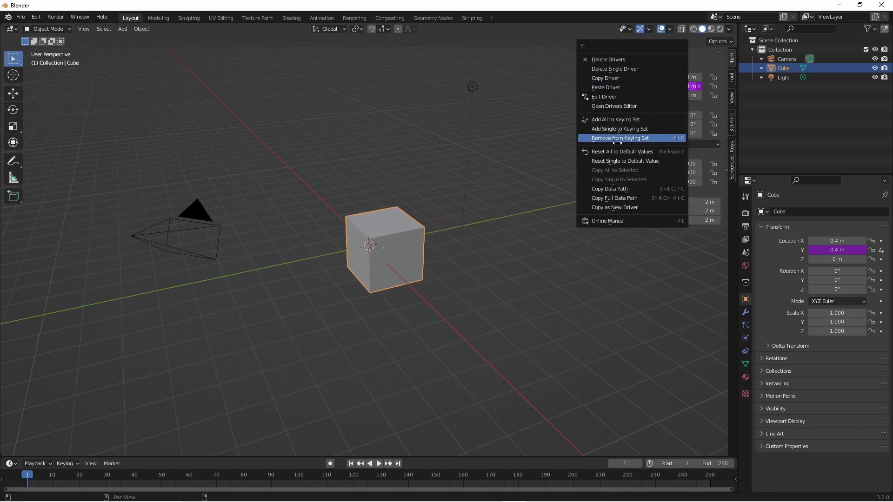
{"action": "left_click", "coordinate": [616, 97]}
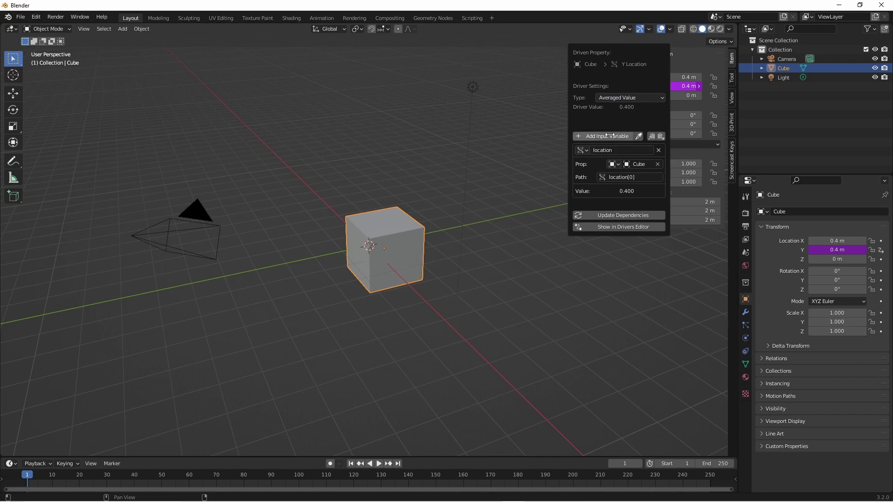
{"action": "left_click", "coordinate": [592, 113]}
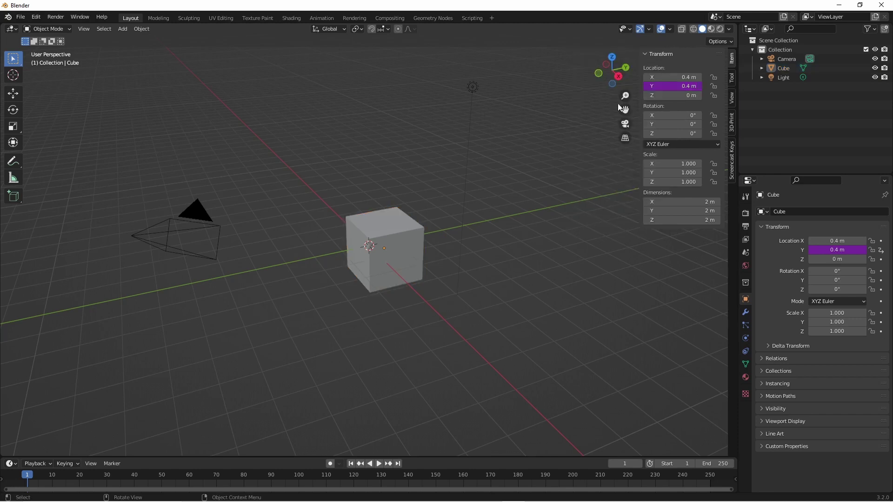
{"action": "right_click", "coordinate": [680, 86]}
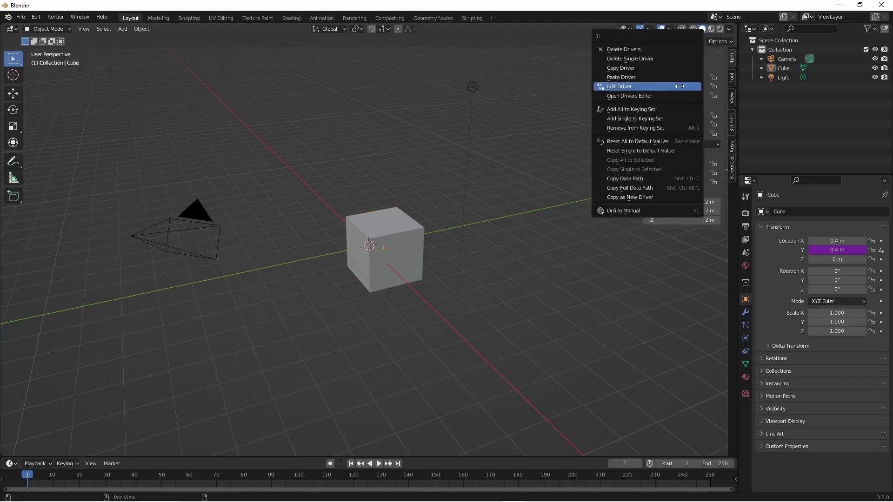
{"action": "left_click", "coordinate": [623, 49]}
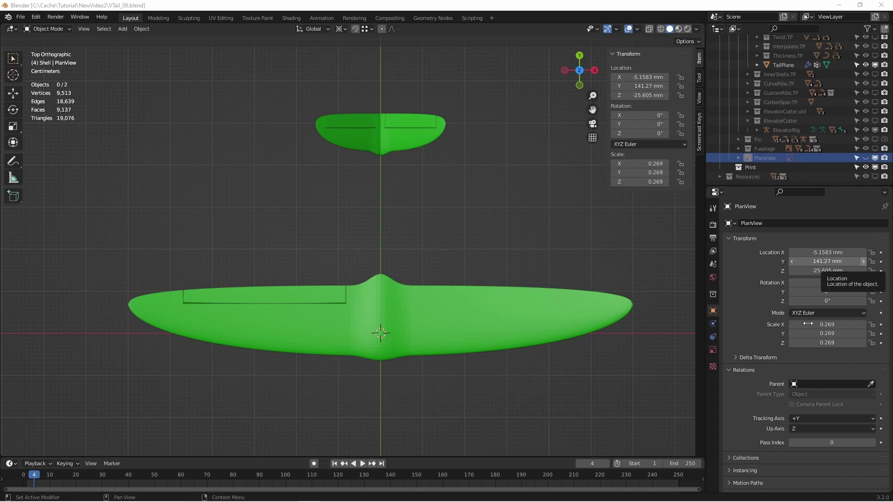
Return to VTail_09.blend, show the Fuselage collection and examine its FuselageByCurves contents in the Outliner
{"action": "middle_click_drag", "start_coordinate": [512, 238], "coordinate": [536, 158]}
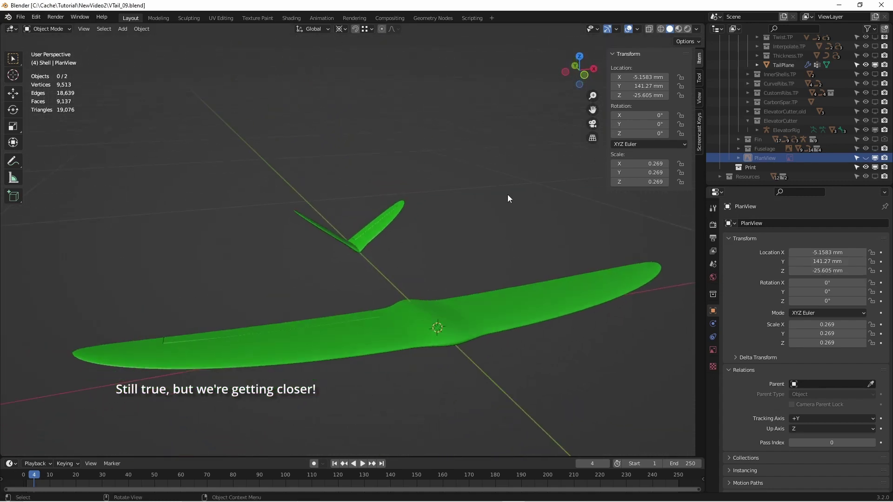
{"action": "key", "text": "ctrl+KP_3"}
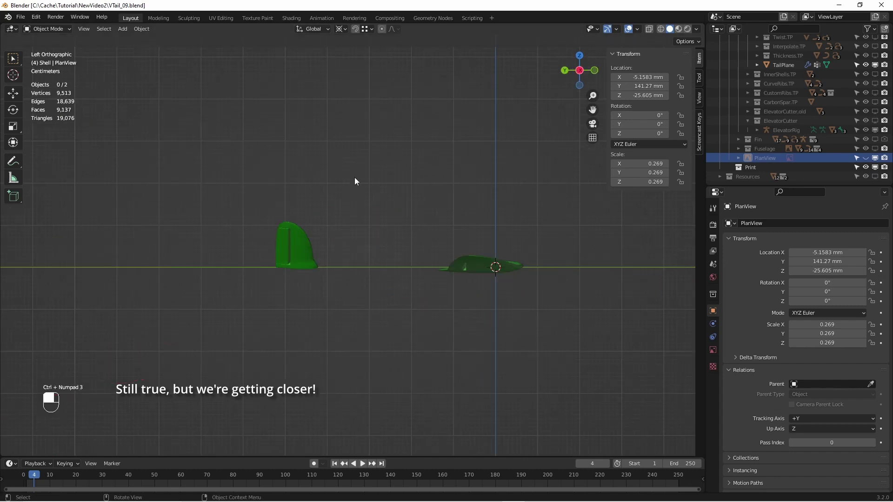
{"action": "middle_click_drag", "start_coordinate": [401, 192], "coordinate": [376, 205]}
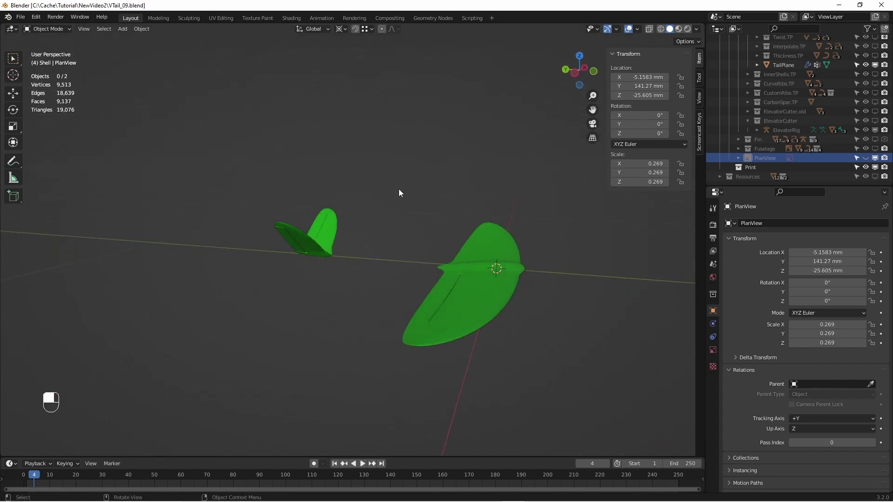
{"action": "middle_click_drag", "start_coordinate": [436, 209], "coordinate": [392, 204], "text": "shift"}
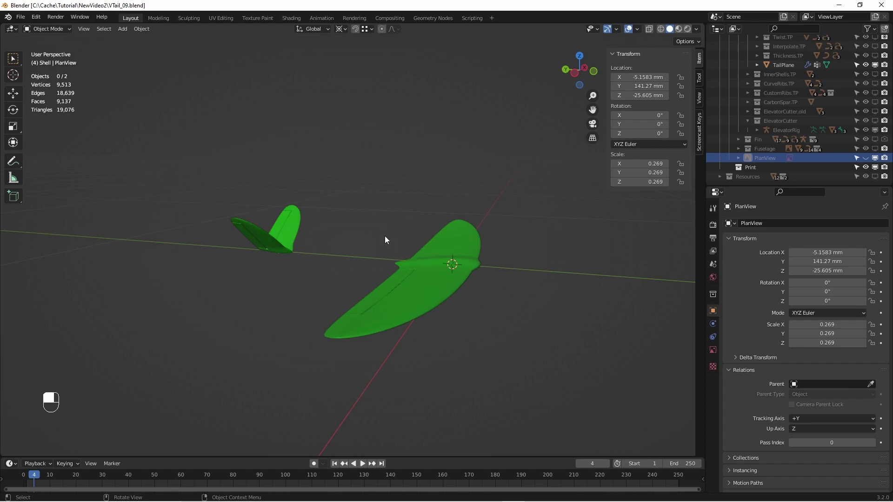
{"action": "mouse_move", "coordinate": [320, 258]}
{"action": "middle_mouse_down"}
{"action": "mouse_move", "coordinate": [333, 239]}
{"action": "mouse_move", "coordinate": [305, 258]}
{"action": "middle_mouse_up"}
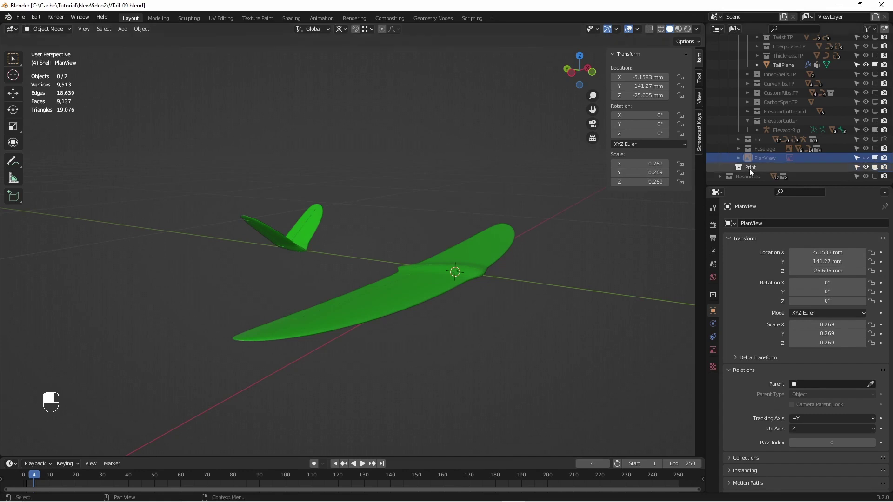
{"action": "left_click", "coordinate": [738, 149]}
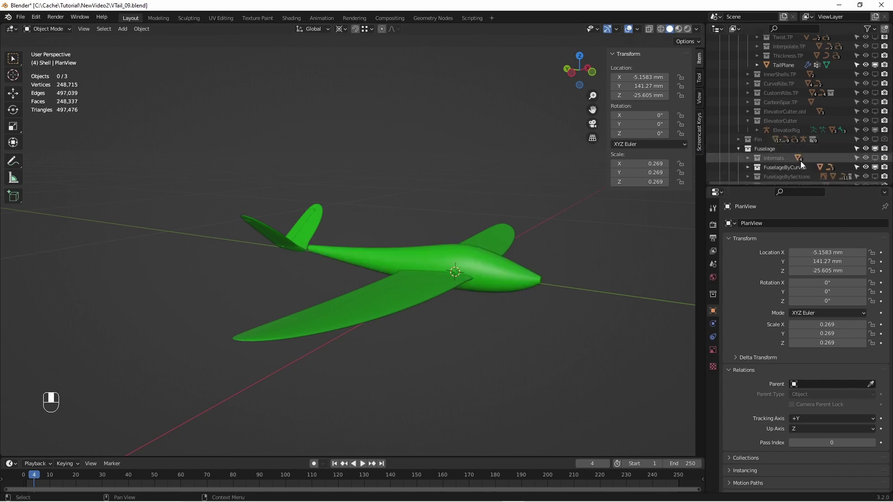
{"action": "scroll", "coordinate": [788, 163], "scroll_direction": "down", "scroll_amount": 2}
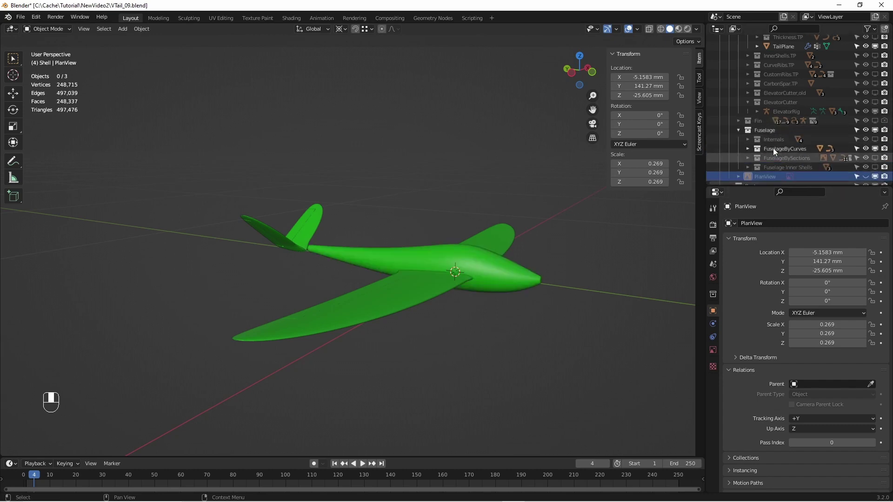
{"action": "left_click", "coordinate": [748, 149]}
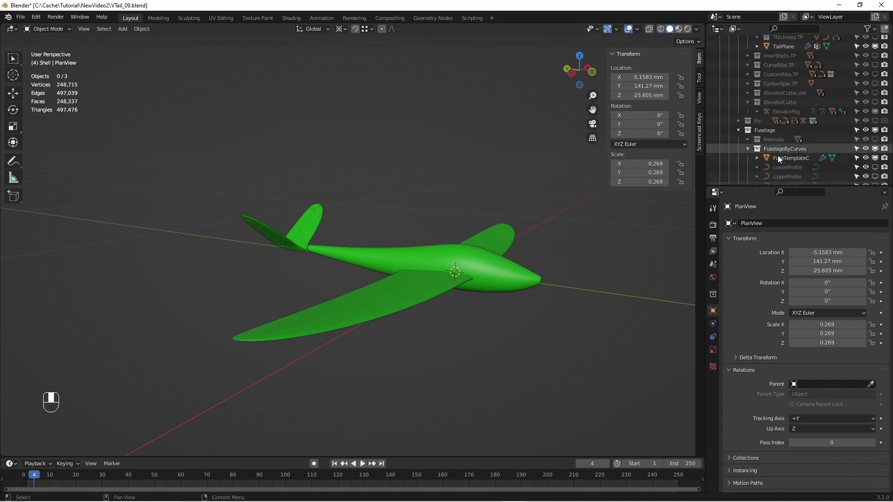
{"action": "middle_click_drag", "start_coordinate": [464, 271], "coordinate": [679, 152]}
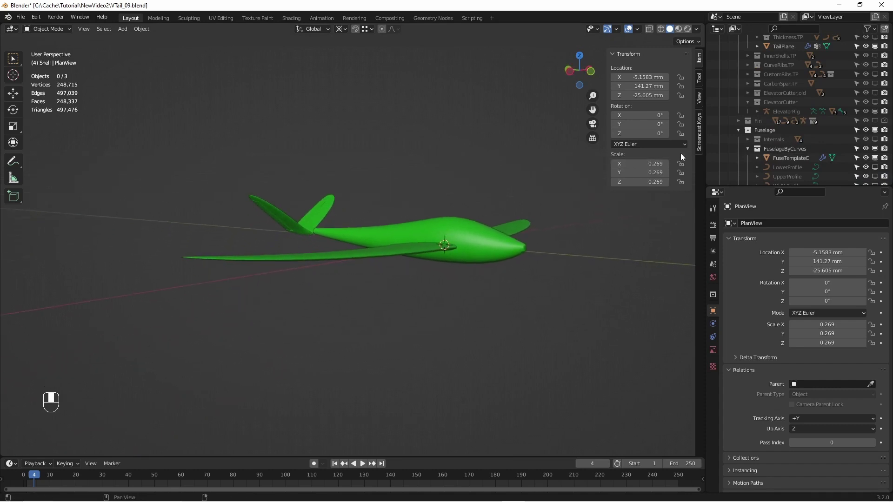
{"action": "scroll", "coordinate": [765, 160], "scroll_direction": "down", "scroll_amount": 1}
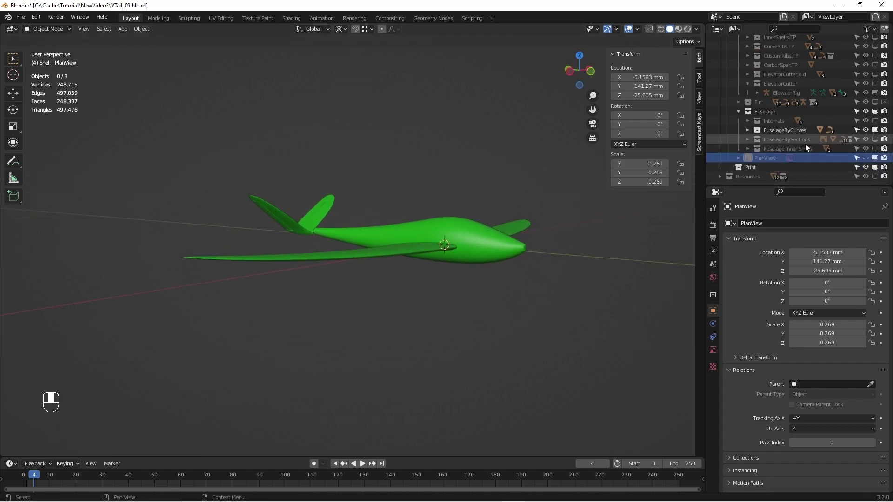
Compare the FuselageBySections shape with the FuselageByCurves shape, leaving only the curve-based fuselage shown
{"action": "left_click", "coordinate": [865, 130]}
{"action": "left_click", "coordinate": [864, 140]}
{"action": "middle_click_drag", "start_coordinate": [483, 177], "coordinate": [365, 250]}
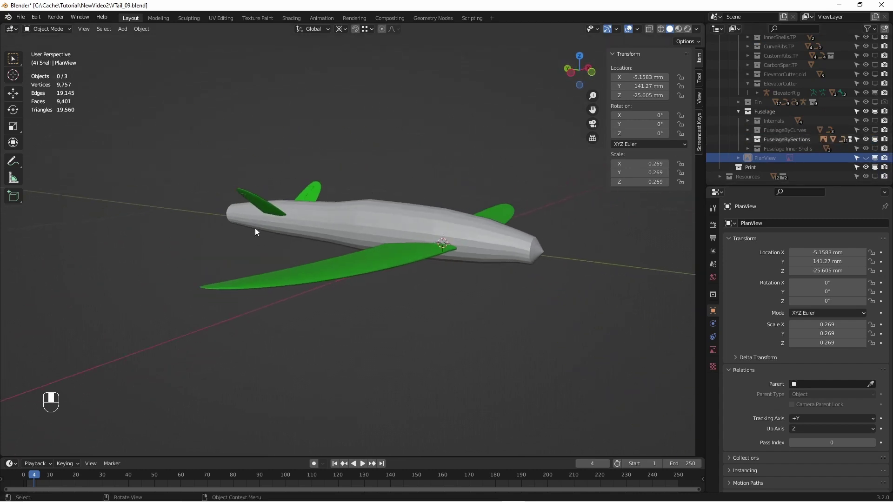
{"action": "left_click", "coordinate": [874, 140]}
{"action": "left_click", "coordinate": [874, 130]}
{"action": "middle_click_drag", "start_coordinate": [395, 177], "coordinate": [511, 210]}
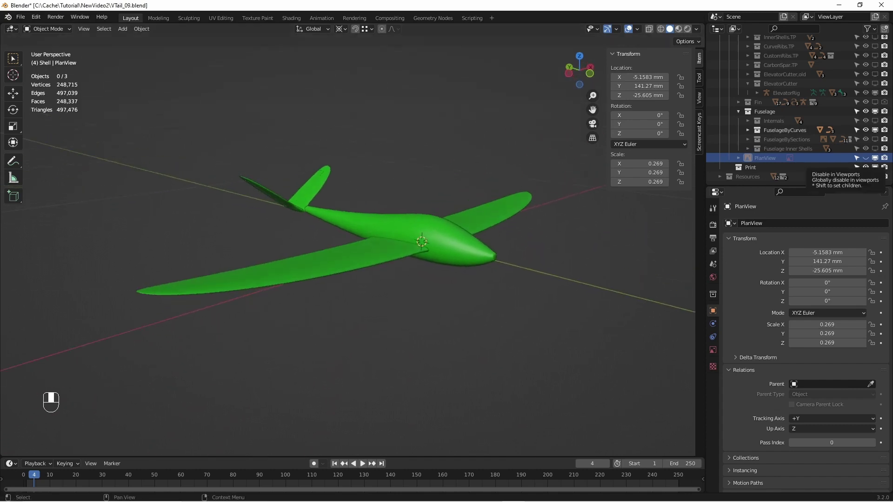
Add the side-view reference image, centre it at the origin and rotate it to X 90° and Z -90° for the side view
{"action": "left_click_drag", "start_coordinate": [626, 213], "coordinate": [621, 216]}
{"action": "key", "text": "KP_7"}
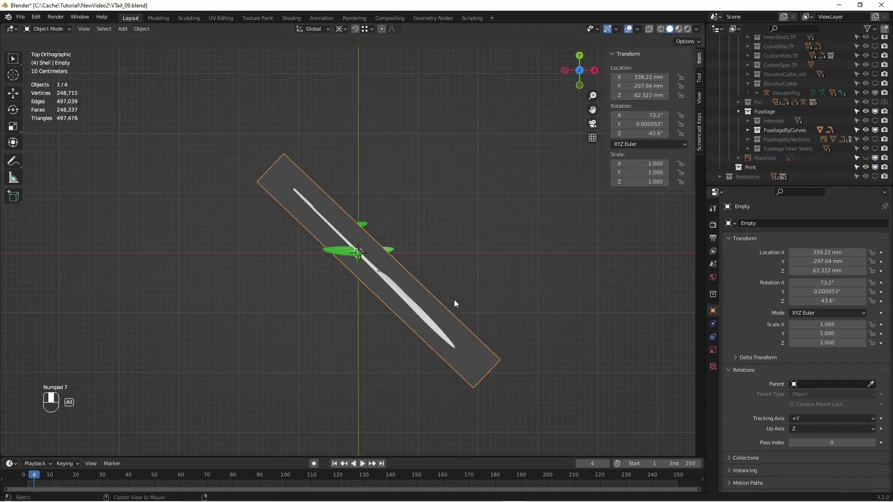
{"action": "key", "text": "alt+r"}
{"action": "key", "text": "ctrl+KP_3"}
{"action": "type", "text": "r90"}
{"action": "key", "text": "Return"}
{"action": "key", "text": "alt+g"}
{"action": "middle_click_drag", "start_coordinate": [480, 261], "coordinate": [451, 246]}
{"action": "key", "text": "KP_7"}
{"action": "type", "text": "r90"}
{"action": "key", "text": "Return"}
{"action": "key", "text": "ctrl+KP_3"}
Scale the side reference image to about 0.204 and move it over the plane's side profile
{"action": "scroll", "coordinate": [415, 240], "scroll_direction": "up", "scroll_amount": 4}
{"action": "key", "text": "s"}
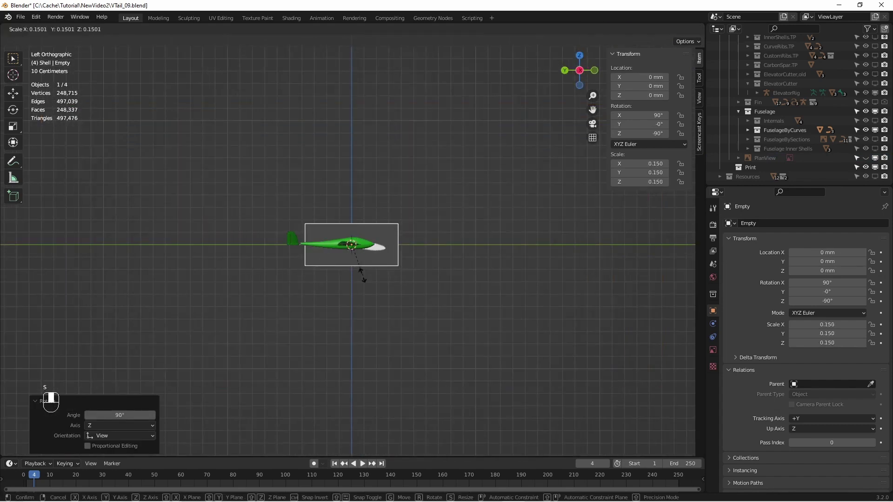
{"action": "left_click", "coordinate": [363, 274]}
{"action": "key", "text": "g"}
{"action": "left_click", "coordinate": [324, 263]}
{"action": "scroll", "coordinate": [404, 193], "scroll_direction": "up", "scroll_amount": 8}
{"action": "left_click", "coordinate": [514, 261]}
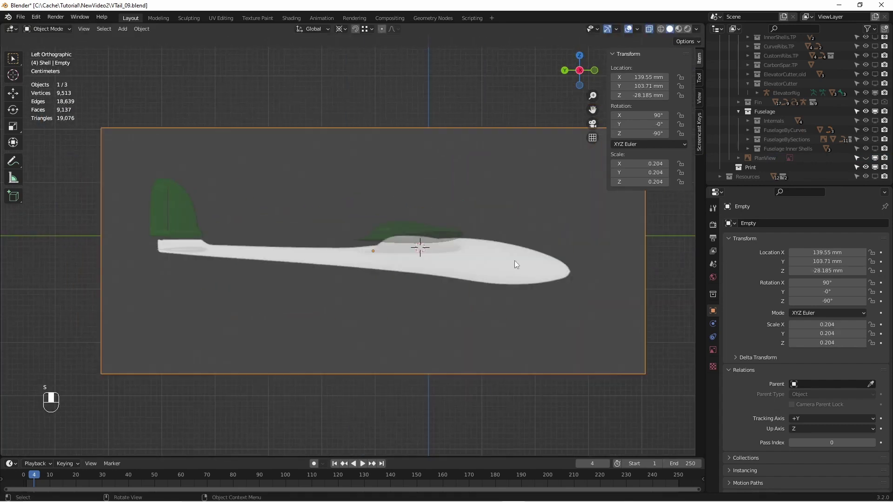
Refine the side image's scale to about 0.211 and raise it to about Z -6.4 mm to line up with the wing and tail
{"action": "key", "text": "s"}
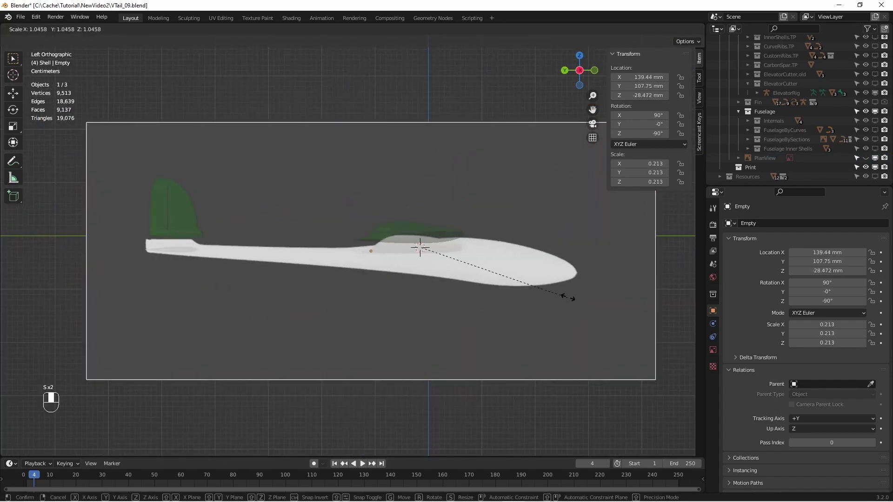
{"action": "left_click", "coordinate": [567, 297]}
{"action": "key", "text": "g"}
{"action": "key", "text": "z"}
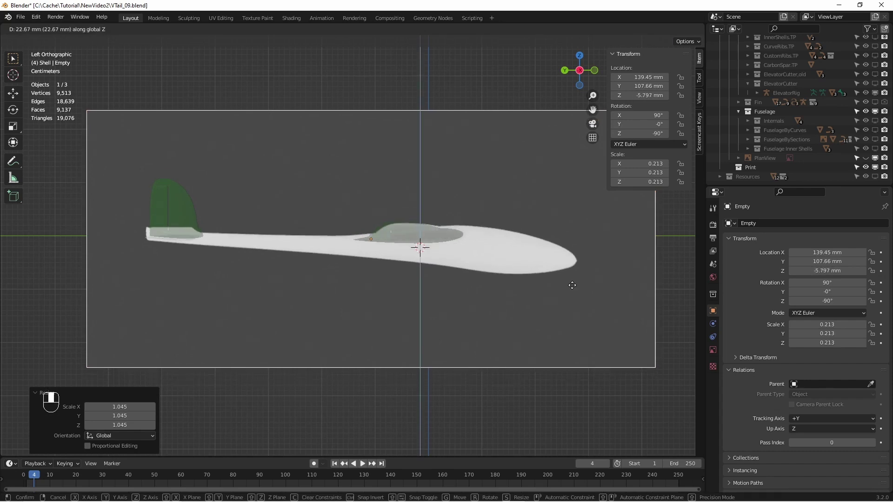
{"action": "left_click", "coordinate": [572, 286]}
{"action": "key", "text": "s"}
{"action": "left_click", "coordinate": [566, 274]}
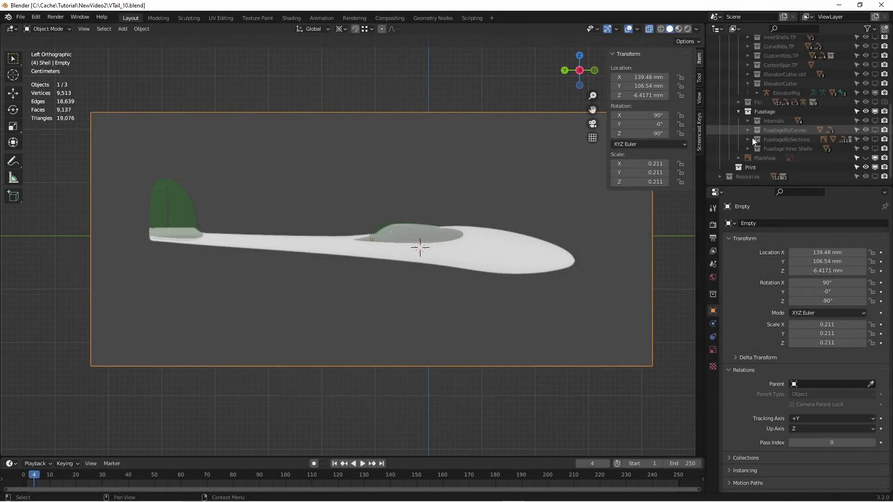
Show the LowerProfile and UpperProfile curves of the FuselageByCurves collection and select both
{"action": "left_click", "coordinate": [745, 130]}
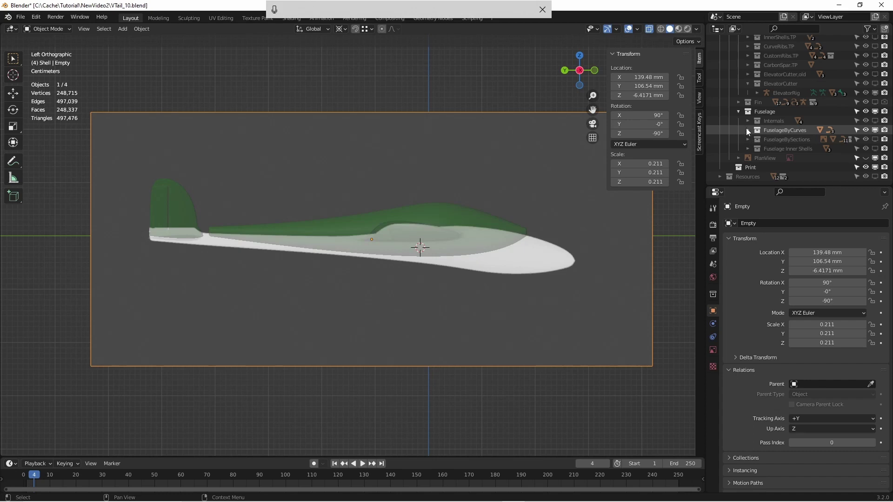
{"action": "left_click", "coordinate": [746, 128]}
{"action": "left_click", "coordinate": [787, 149]}
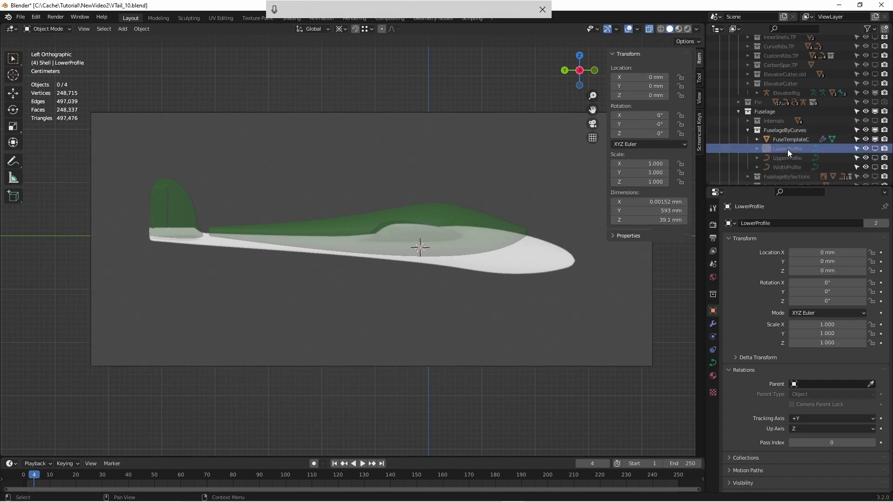
{"action": "left_click", "coordinate": [789, 158]}
{"action": "left_click", "coordinate": [791, 167]}
{"action": "left_click_drag", "start_coordinate": [875, 149], "coordinate": [874, 159]}
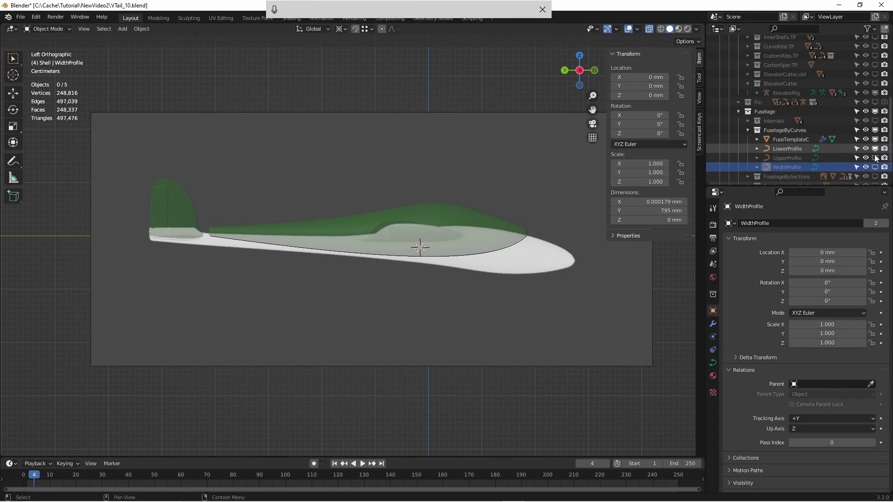
{"action": "left_click", "coordinate": [797, 155]}
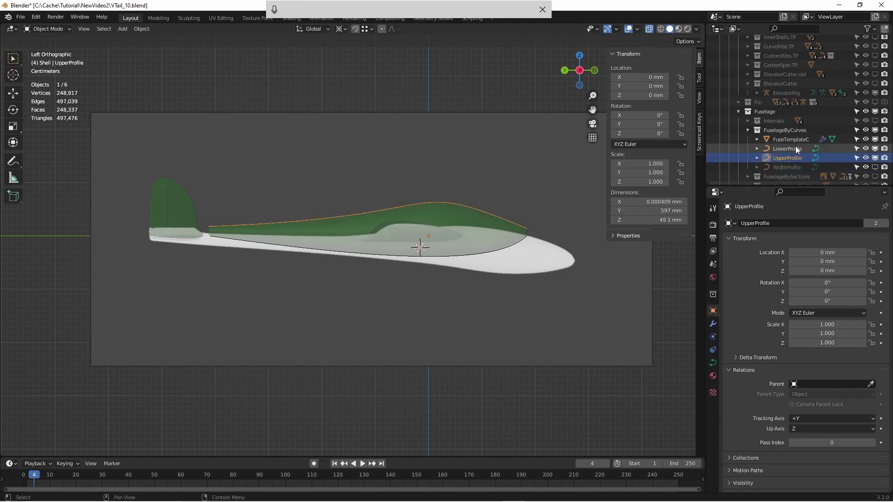
{"action": "left_click", "coordinate": [795, 146], "text": "ctrl"}
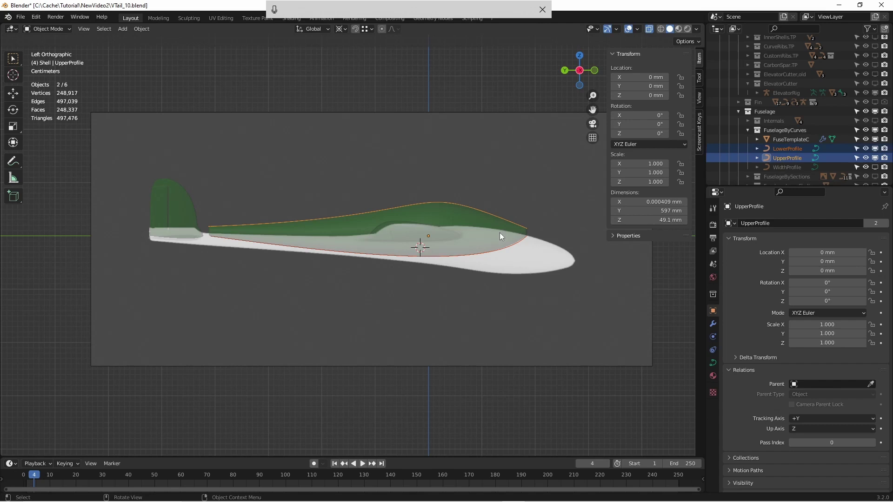
Fit the profile curves' end points to the reference's nose and tail, and add an upper control point behind the nose
{"action": "key", "text": "Tab"}
{"action": "key", "text": "g"}
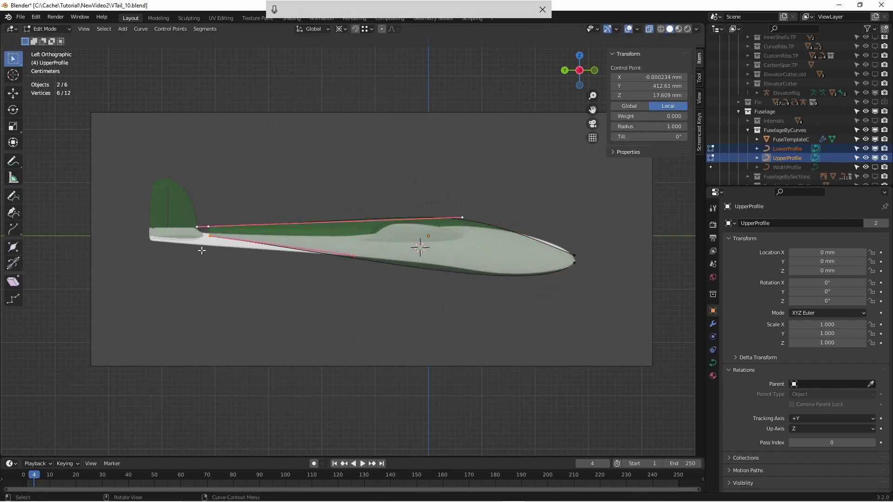
{"action": "left_click", "coordinate": [582, 263]}
{"action": "right_click", "coordinate": [442, 199], "text": "ctrl"}
{"action": "key", "text": "g"}
{"action": "left_click", "coordinate": [529, 235]}
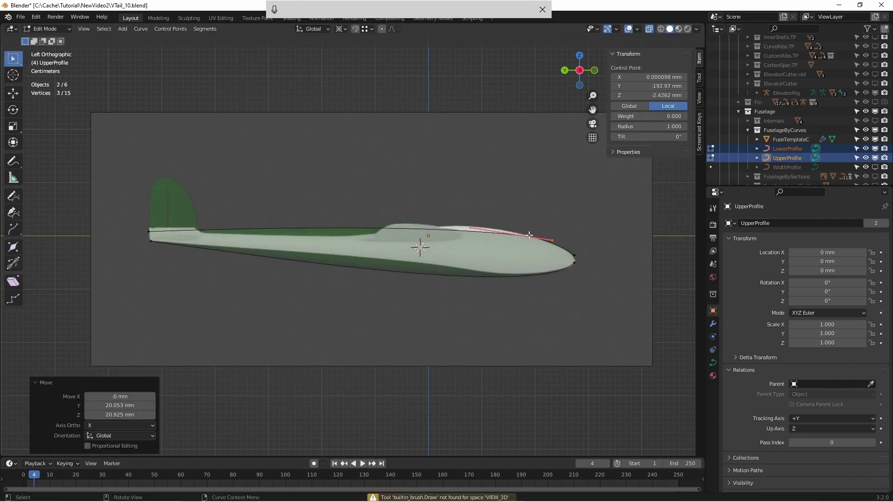
Insert control points in the upper profile around the wing saddle and move them onto the reference outline
{"action": "right_click", "coordinate": [411, 228], "text": "ctrl"}
{"action": "left_click", "coordinate": [328, 228]}
{"action": "key", "text": "g"}
{"action": "left_click", "coordinate": [344, 235]}
{"action": "right_click", "coordinate": [358, 233], "text": "ctrl"}
{"action": "key", "text": "g"}
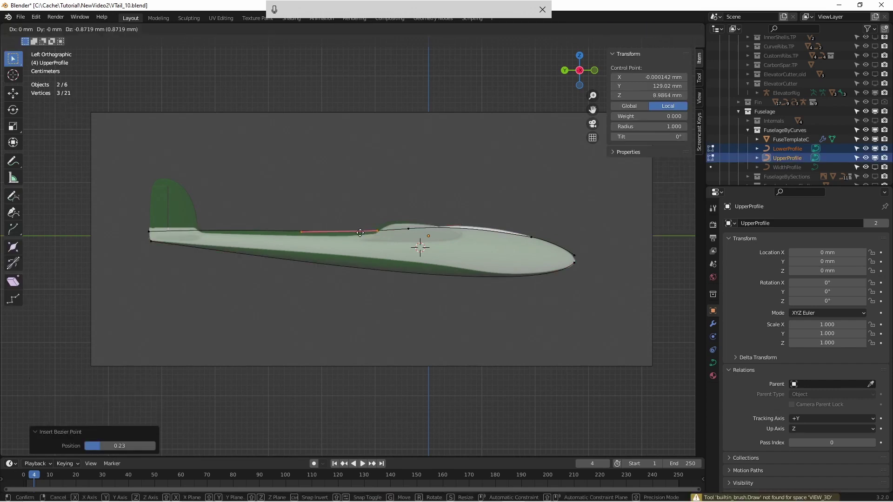
{"action": "left_click", "coordinate": [363, 235]}
Rotate the upper profile's tail end point by 90° and reposition its handle to follow the tail outline
{"action": "left_click", "coordinate": [149, 232]}
{"action": "type", "text": "r90"}
{"action": "key", "text": "Return"}
{"action": "scroll", "coordinate": [189, 253], "scroll_direction": "up", "scroll_amount": 3}
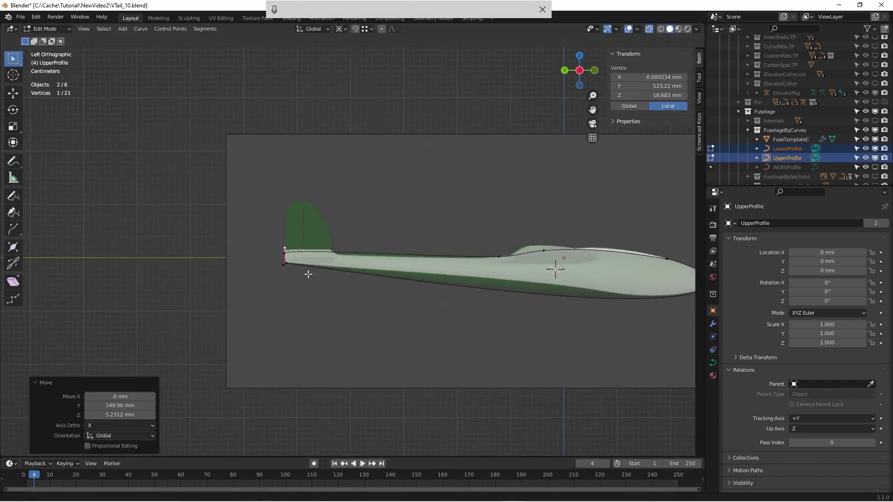
{"action": "key", "text": "g"}
{"action": "left_click", "coordinate": [242, 273]}
Insert another control point in the upper profile near the tail, and adjust the curve's handles towards the nose
{"action": "right_click", "coordinate": [547, 266], "text": "ctrl"}
{"action": "left_click", "coordinate": [548, 266]}
{"action": "left_click_drag", "start_coordinate": [548, 266], "coordinate": [549, 265]}
{"action": "middle_click_drag", "start_coordinate": [549, 265], "coordinate": [256, 253], "text": "shift"}
{"action": "left_click_drag", "start_coordinate": [486, 263], "coordinate": [492, 260]}
{"action": "left_click_drag", "start_coordinate": [673, 304], "coordinate": [672, 285]}
{"action": "scroll", "coordinate": [673, 286], "scroll_direction": "up", "scroll_amount": 6}
{"action": "middle_click_drag", "start_coordinate": [673, 286], "coordinate": [438, 288], "text": "shift"}
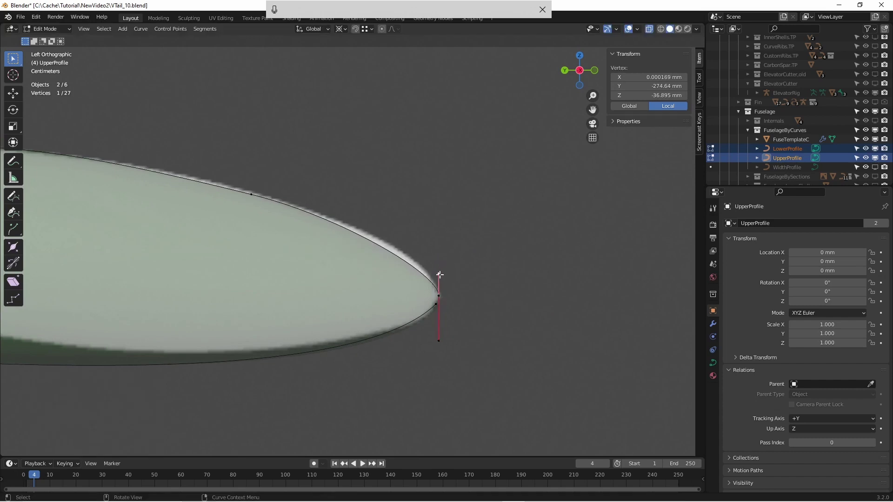
Insert control points in the lower profile under the nose and behind the wing, and fit them to the reference's belly
{"action": "scroll", "coordinate": [271, 200], "scroll_direction": "down", "scroll_amount": 4}
{"action": "left_click", "coordinate": [420, 287]}
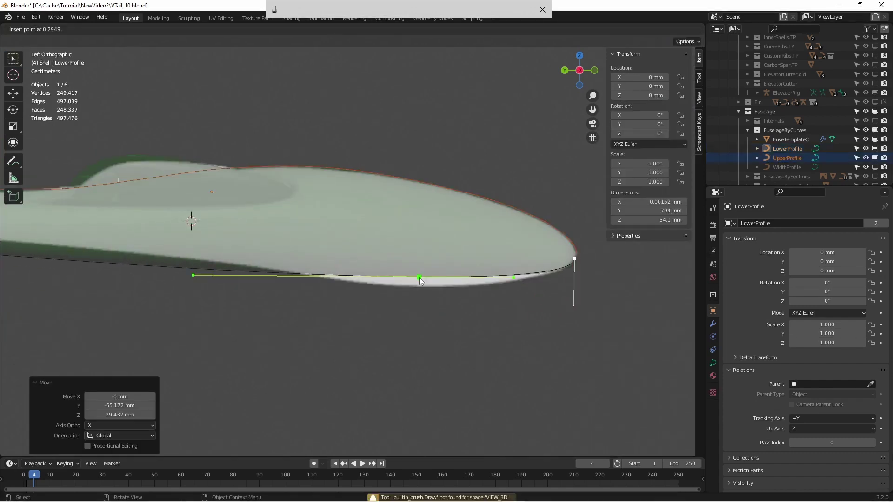
{"action": "key", "text": "g"}
{"action": "left_click", "coordinate": [514, 288]}
{"action": "left_click_drag", "start_coordinate": [514, 288], "coordinate": [518, 290]}
{"action": "middle_click_drag", "start_coordinate": [151, 257], "coordinate": [302, 275], "text": "shift"}
{"action": "left_click", "coordinate": [283, 274], "text": "ctrl"}
{"action": "key", "text": "g"}
{"action": "left_click", "coordinate": [284, 253]}
Shape the tail end of the lower profile with an added control point placed on the reference's lower tail outline
{"action": "scroll", "coordinate": [260, 317], "scroll_direction": "down", "scroll_amount": 2}
{"action": "middle_click_drag", "start_coordinate": [261, 317], "coordinate": [309, 279], "text": "shift"}
{"action": "left_click", "coordinate": [199, 264]}
{"action": "scroll", "coordinate": [199, 265], "scroll_direction": "up", "scroll_amount": 3}
{"action": "key", "text": "g"}
{"action": "left_click", "coordinate": [200, 355]}
{"action": "left_click", "coordinate": [201, 355], "text": "ctrl"}
{"action": "key", "text": "g"}
{"action": "left_click", "coordinate": [293, 374]}
Adjust the lower profile's handles along the tail boom, and return to Object Mode to inspect the fuselage
{"action": "key", "text": "g"}
{"action": "left_click", "coordinate": [409, 379]}
{"action": "scroll", "coordinate": [410, 378], "scroll_direction": "down", "scroll_amount": 6}
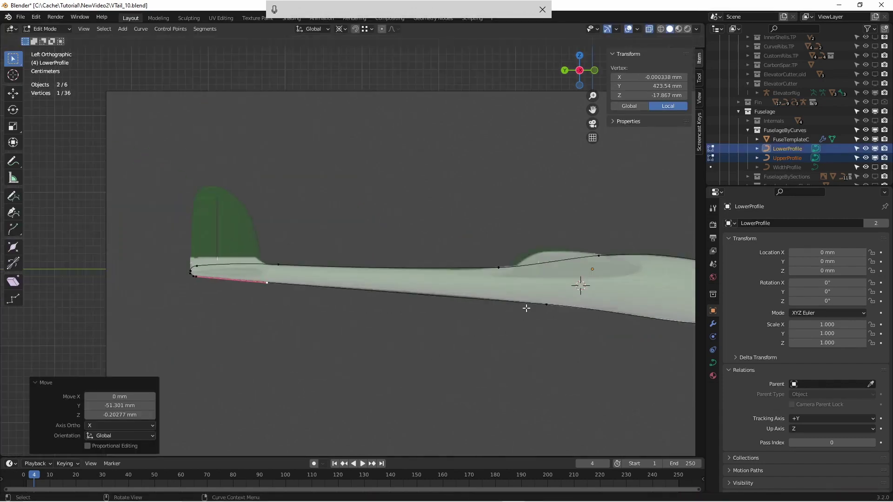
{"action": "left_click", "coordinate": [432, 297]}
{"action": "key", "text": "g"}
{"action": "left_click", "coordinate": [369, 291]}
{"action": "scroll", "coordinate": [420, 222], "scroll_direction": "down", "scroll_amount": 4}
{"action": "key", "text": "Tab"}
{"action": "middle_click_drag", "start_coordinate": [420, 222], "coordinate": [339, 272]}
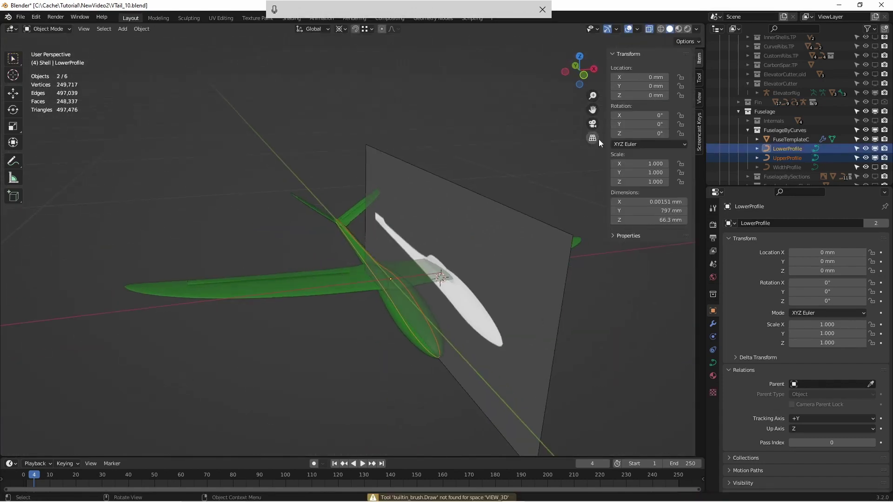
Show the PlanView reference from above, hide the LowerProfile and UpperProfile curves, and show the WidthProfile curve instead
{"action": "scroll", "coordinate": [800, 150], "scroll_direction": "down", "scroll_amount": 2}
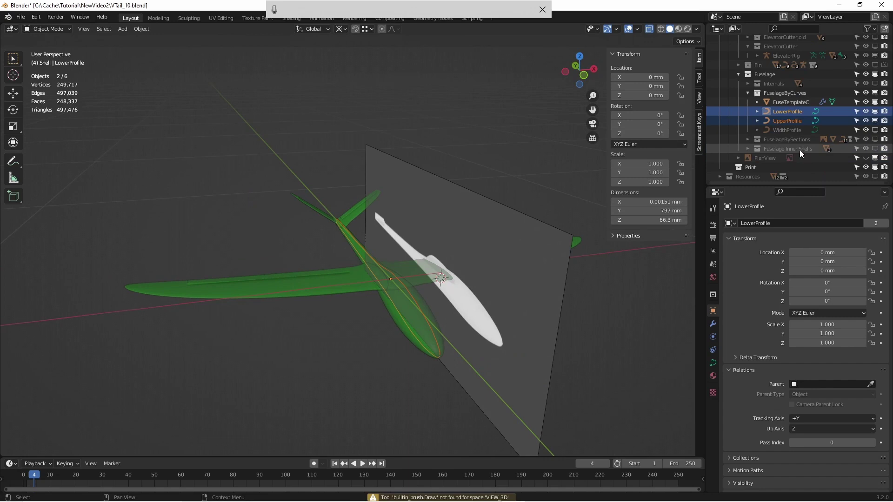
{"action": "left_click", "coordinate": [866, 158]}
{"action": "key", "text": "KP_7"}
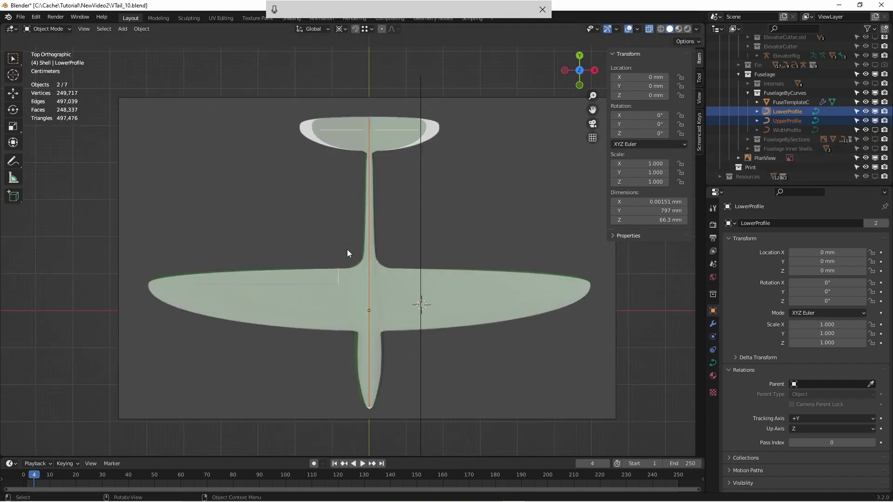
{"action": "scroll", "coordinate": [320, 245], "scroll_direction": "up", "scroll_amount": 2}
{"action": "scroll", "coordinate": [320, 245], "scroll_direction": "down", "scroll_amount": 4}
{"action": "scroll", "coordinate": [351, 347], "scroll_direction": "up", "scroll_amount": 1}
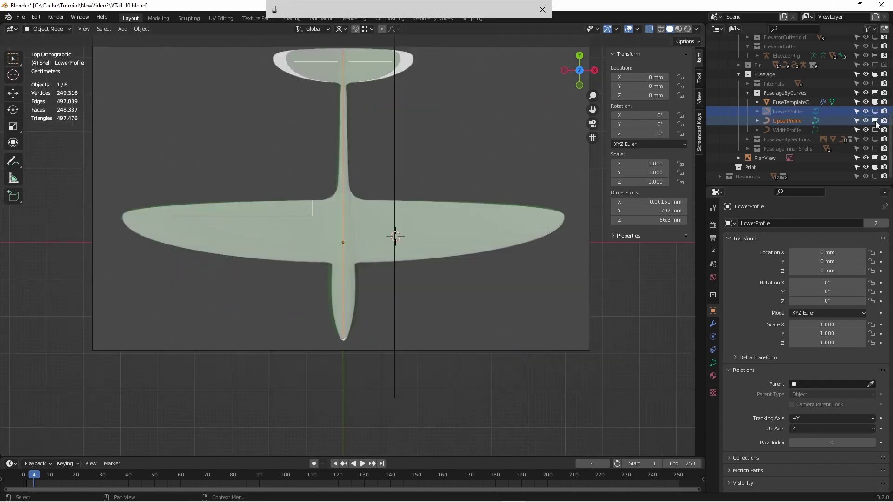
{"action": "scroll", "coordinate": [395, 247], "scroll_direction": "down", "scroll_amount": 2}
Move the whole WidthProfile curve about -6 mm along X, and pull its front handle outward to widen the forward fuselage
{"action": "key", "text": "Tab"}
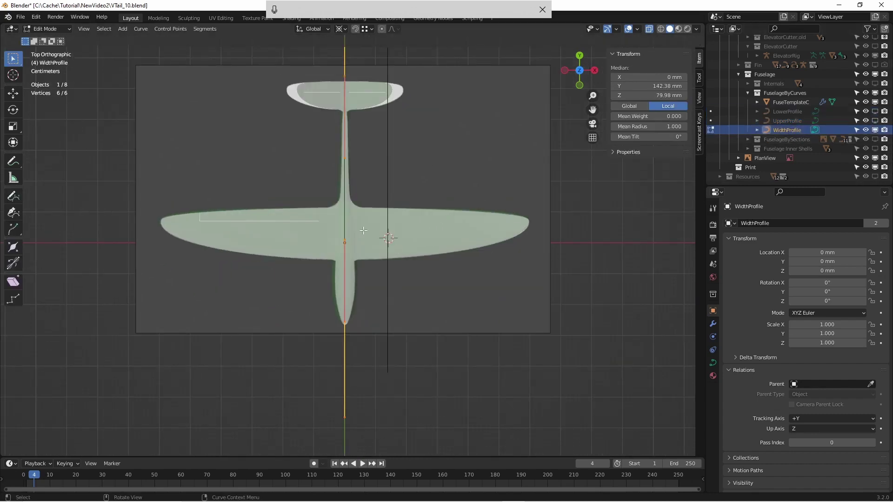
{"action": "key", "text": "a"}
{"action": "key", "text": "g"}
{"action": "key", "text": "x"}
{"action": "left_click", "coordinate": [373, 232]}
{"action": "scroll", "coordinate": [373, 232], "scroll_direction": "up", "scroll_amount": 2}
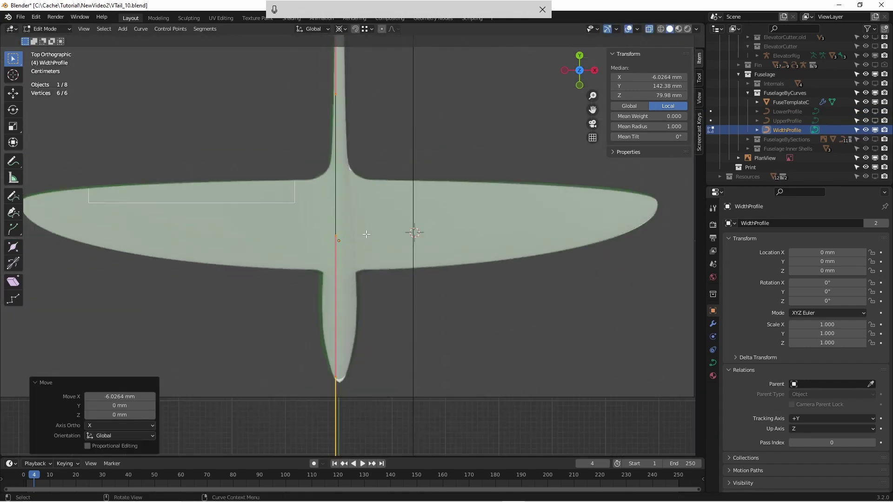
{"action": "left_click", "coordinate": [340, 241]}
{"action": "key", "text": "g"}
{"action": "left_click", "coordinate": [330, 245]}
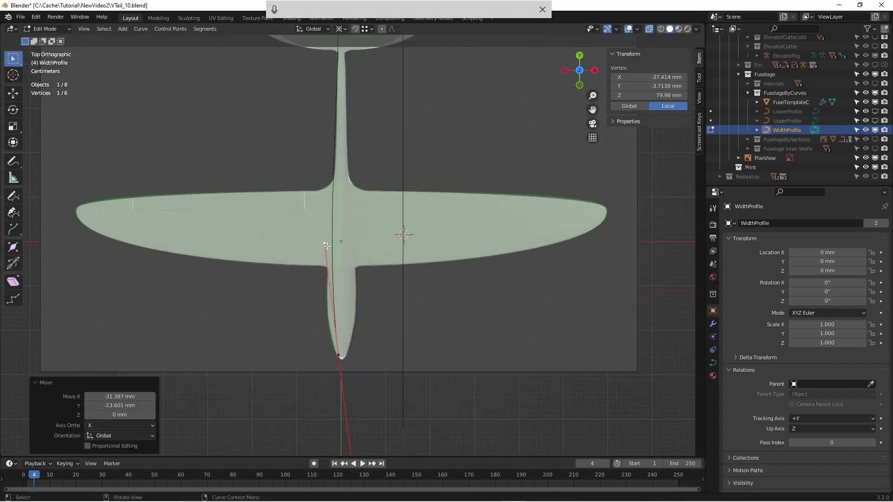
Raise the viewport's X-Ray opacity so the model shows more solidly over the plan reference
{"action": "left_click", "coordinate": [637, 29]}
{"action": "left_click", "coordinate": [696, 29]}
{"action": "left_click_drag", "start_coordinate": [699, 222], "coordinate": [749, 221]}
{"action": "scroll", "coordinate": [475, 311], "scroll_direction": "down", "scroll_amount": 2}
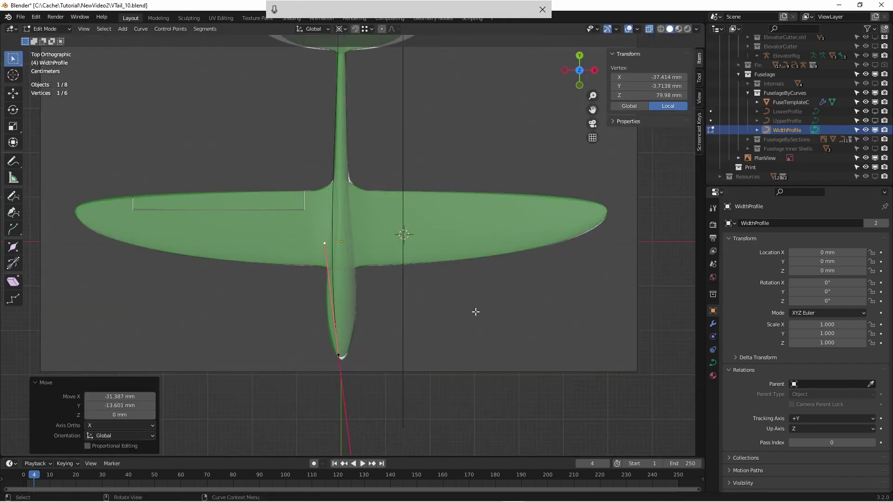
Inspect the reshaped fuselage in perspective with the reference images hidden, and hide the WidthProfile curve
{"action": "scroll", "coordinate": [389, 243], "scroll_direction": "up", "scroll_amount": 5}
{"action": "scroll", "coordinate": [385, 200], "scroll_direction": "down", "scroll_amount": 3}
{"action": "middle_click_drag", "start_coordinate": [386, 202], "coordinate": [454, 319]}
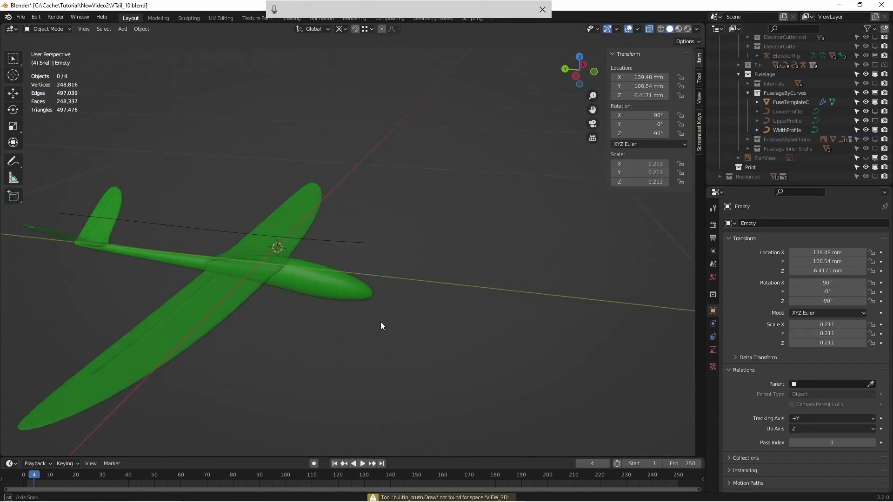
{"action": "middle_click_drag", "start_coordinate": [380, 322], "coordinate": [384, 246]}
{"action": "left_click", "coordinate": [865, 130]}
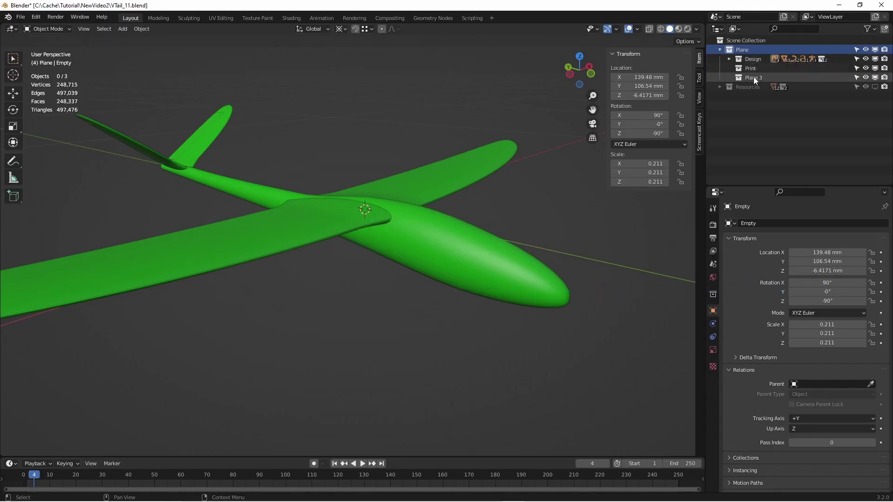
Rename the Plane 3 collection to CofG, and duplicate the tailplane, fuselage and wing in place into it
{"action": "double_click", "coordinate": [753, 77]}
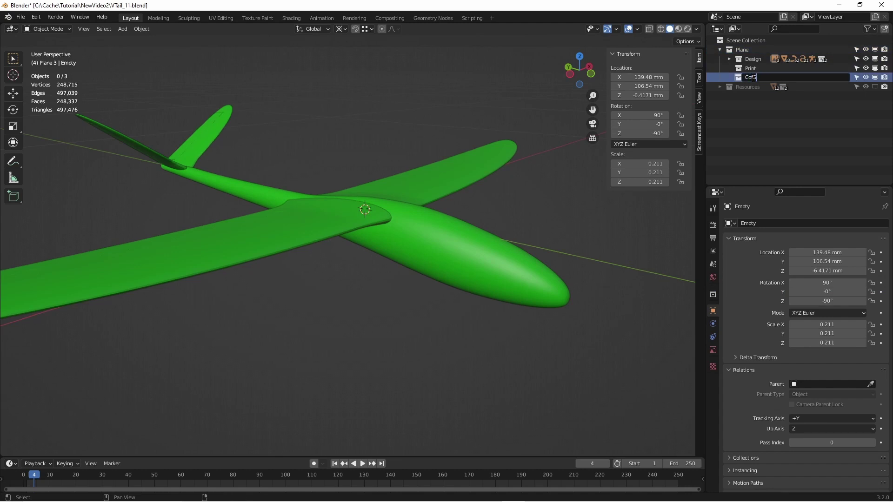
{"action": "left_click", "coordinate": [213, 138]}
{"action": "left_click", "coordinate": [231, 189], "text": "shift"}
{"action": "left_click", "coordinate": [239, 248], "text": "shift"}
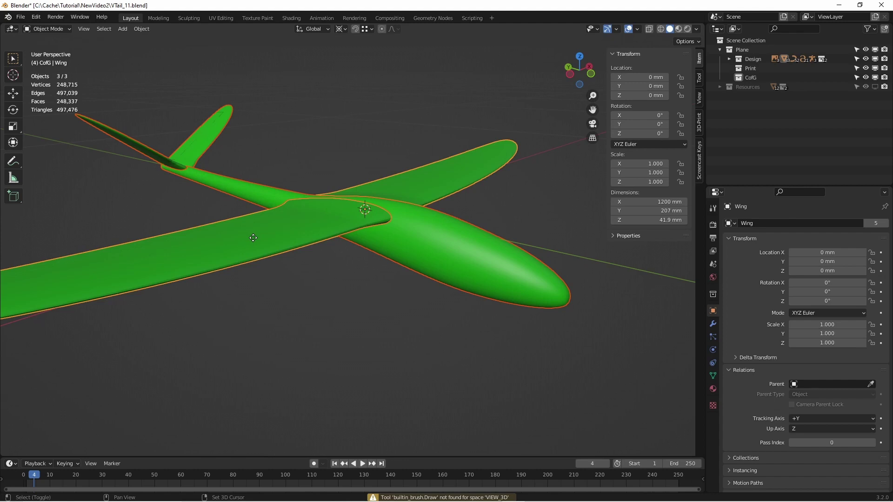
{"action": "key", "text": "shift+d"}
{"action": "right_click", "coordinate": [252, 239]}
{"action": "key", "text": "m"}
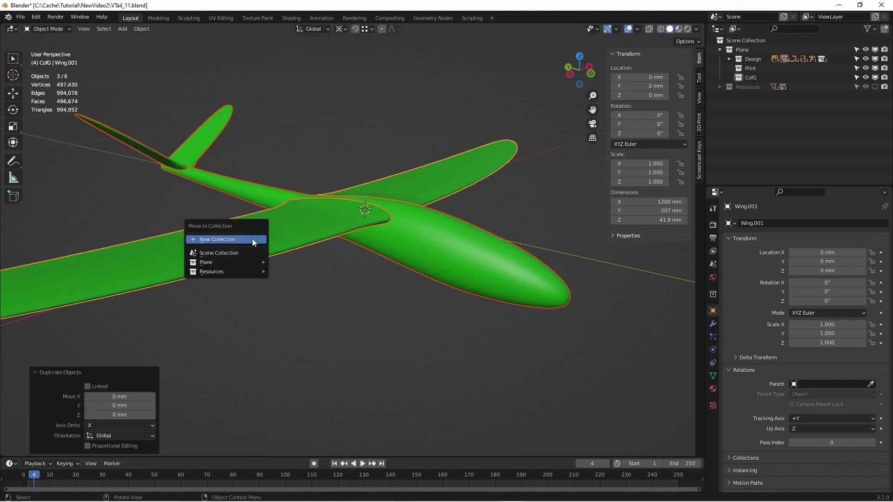
{"action": "mouse_move", "coordinate": [240, 261]}
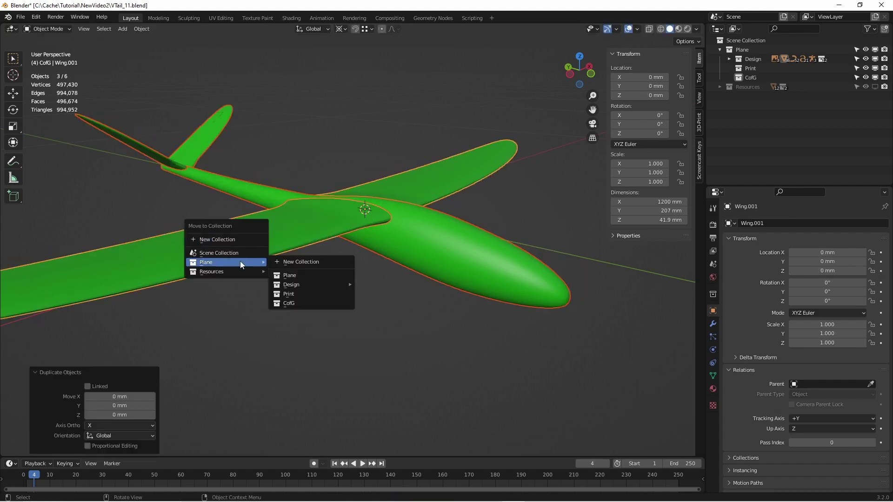
{"action": "left_click", "coordinate": [295, 303]}
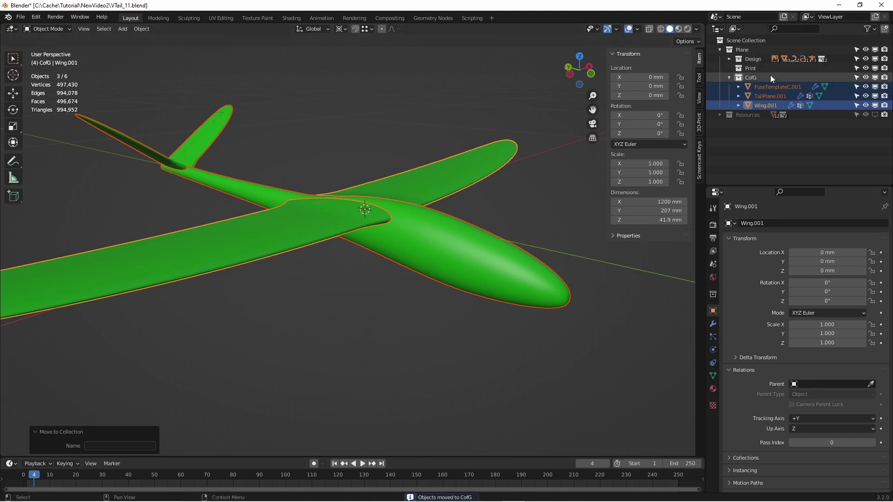
Hide the Design and Print collections, and apply all modifiers on the CofG fuselage duplicate
{"action": "left_click", "coordinate": [874, 60]}
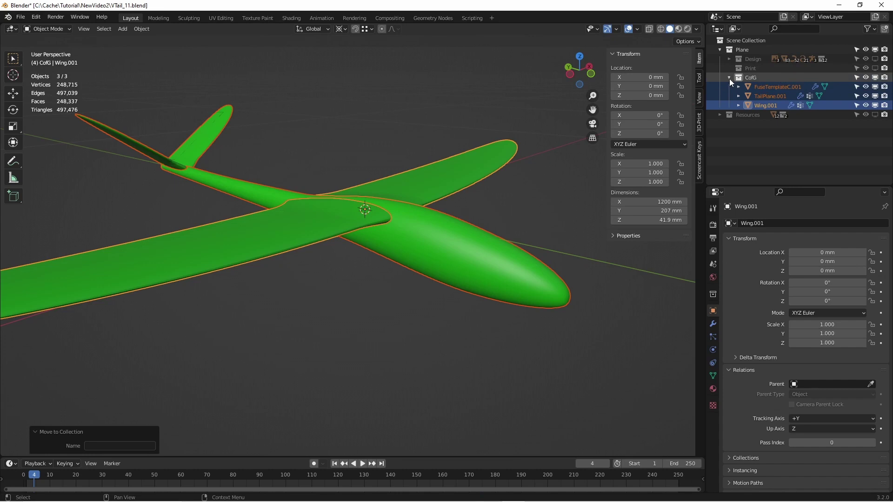
{"action": "scroll", "coordinate": [447, 244], "scroll_direction": "down", "scroll_amount": 2}
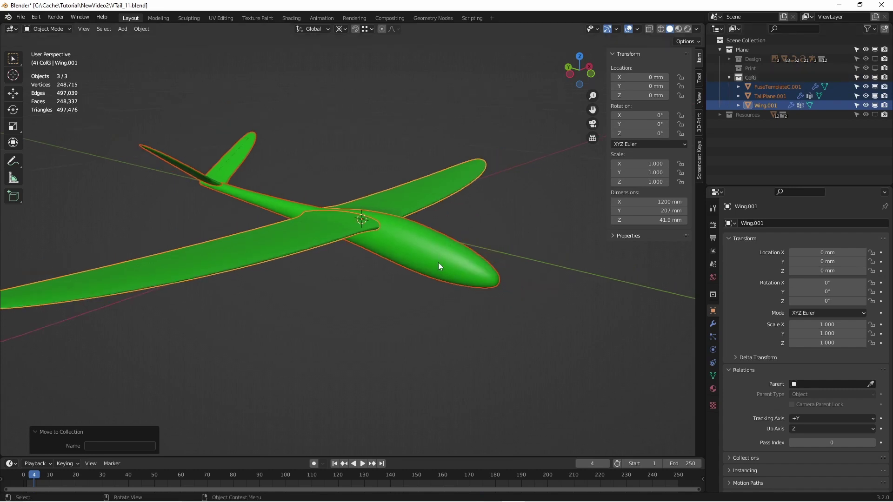
{"action": "left_click", "coordinate": [438, 263]}
{"action": "left_click", "coordinate": [713, 324]}
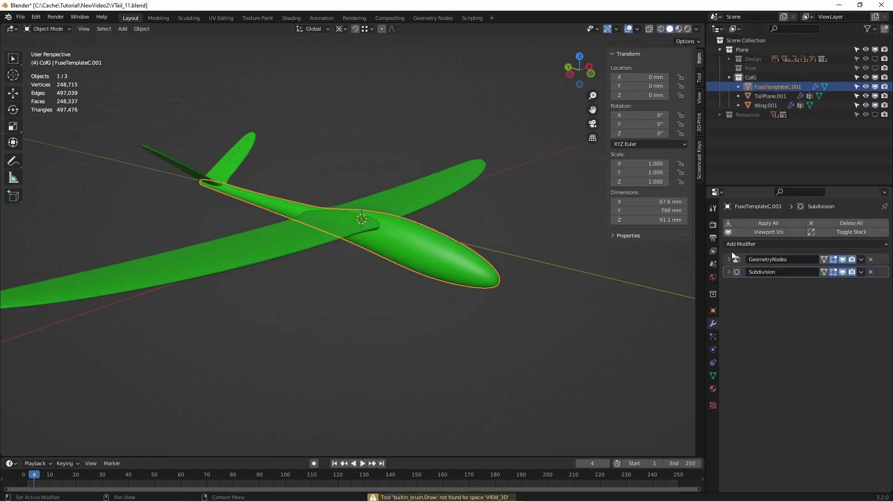
Apply all modifiers on the wing and tailplane duplicates in the CofG collection
{"action": "left_click", "coordinate": [442, 182]}
{"action": "left_click", "coordinate": [871, 284]}
{"action": "left_click", "coordinate": [872, 285]}
{"action": "left_click", "coordinate": [871, 285]}
{"action": "left_click", "coordinate": [871, 286]}
{"action": "left_click", "coordinate": [872, 285]}
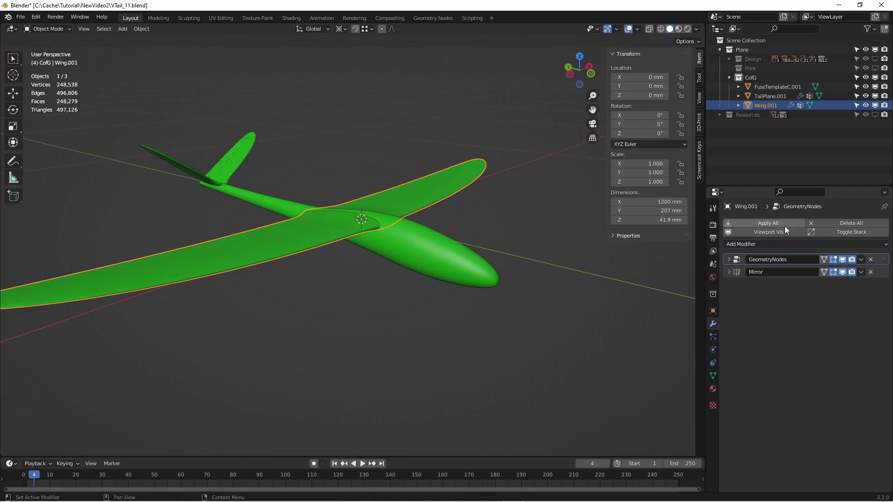
{"action": "left_click", "coordinate": [784, 224]}
{"action": "left_click", "coordinate": [241, 156]}
{"action": "left_click", "coordinate": [871, 285]}
{"action": "left_click", "coordinate": [871, 272]}
{"action": "left_click", "coordinate": [773, 224]}
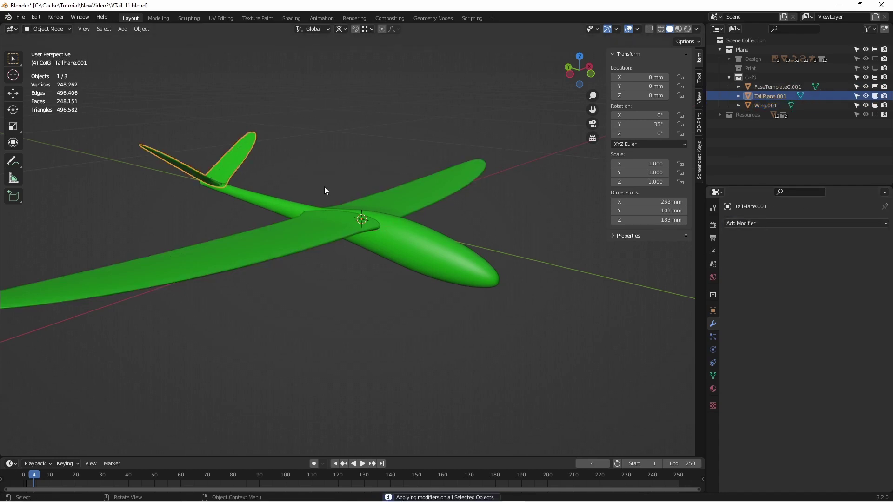
Search the add-ons for "print" and check whether Mesh: 3D-Print Toolbox is enabled
{"action": "left_click", "coordinate": [322, 212]}
{"action": "middle_click_drag", "start_coordinate": [344, 125], "coordinate": [358, 123]}
{"action": "key", "text": "F4"}
{"action": "left_click", "coordinate": [351, 123]}
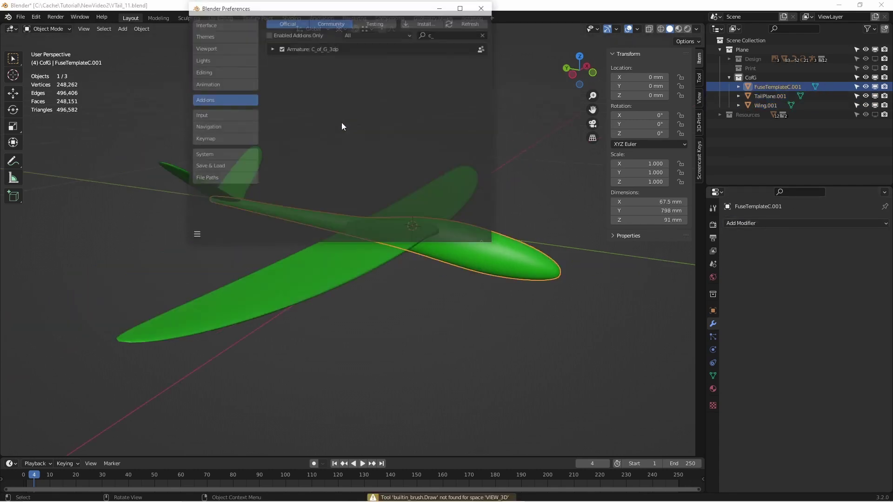
{"action": "left_click", "coordinate": [484, 34]}
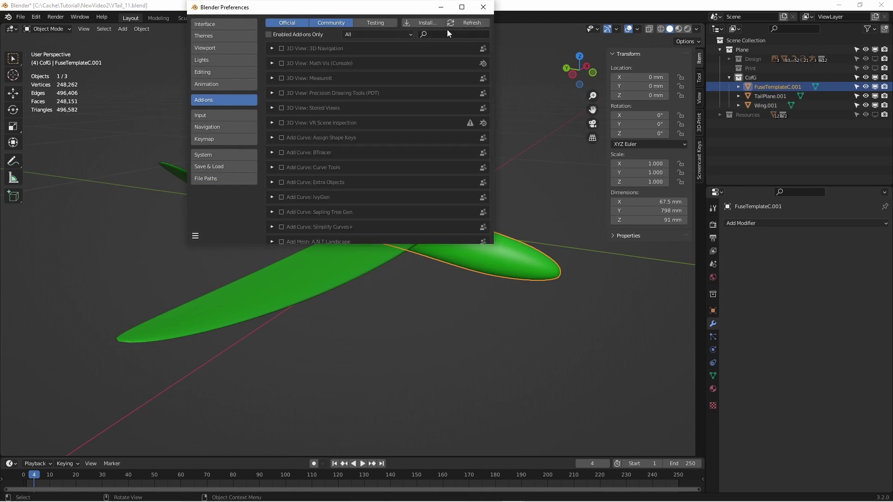
{"action": "left_click", "coordinate": [432, 34]}
{"action": "type", "text": "print"}
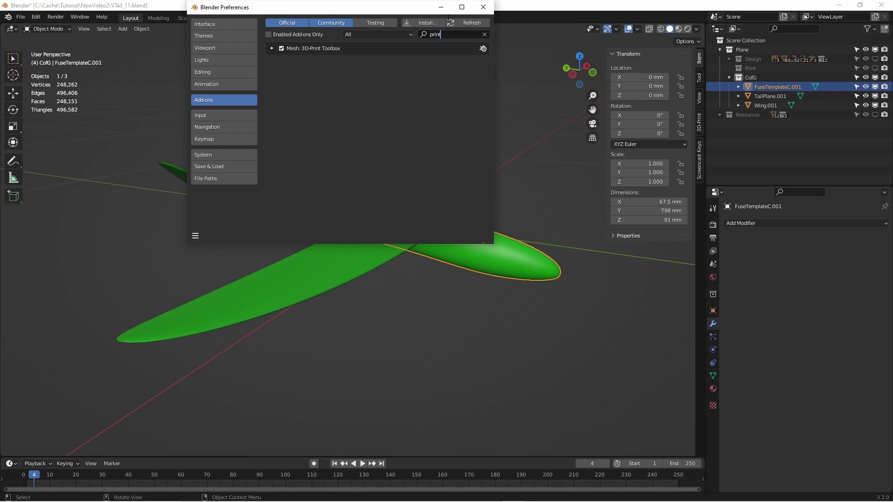
{"action": "left_click", "coordinate": [487, 7]}
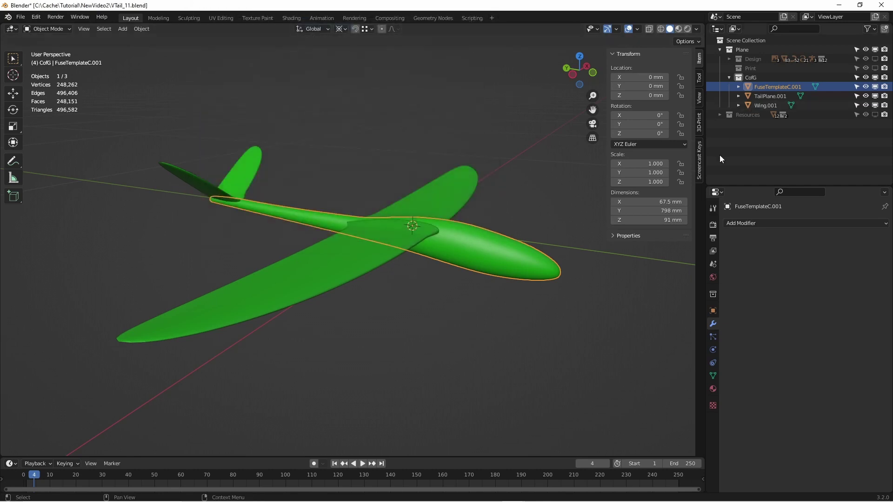
Measure the surface area of the duplicated fuselage with the 3D-Print analysis
{"action": "left_click", "coordinate": [699, 122]}
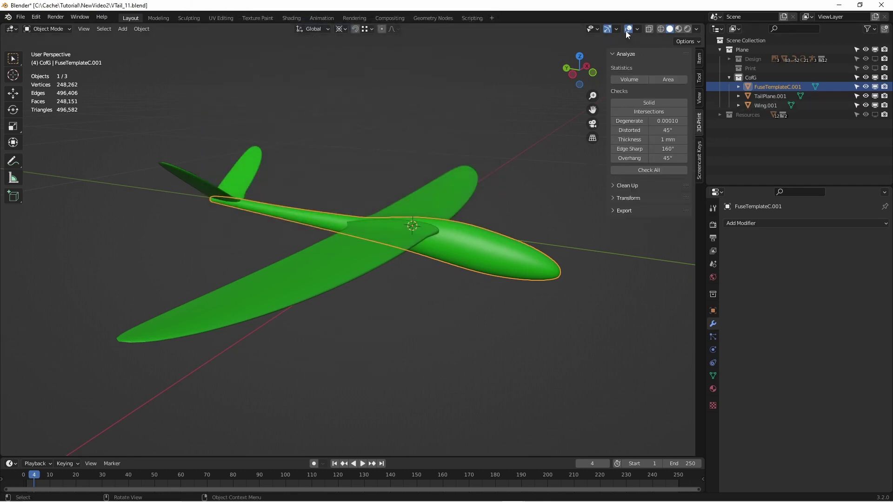
{"action": "left_click", "coordinate": [673, 79]}
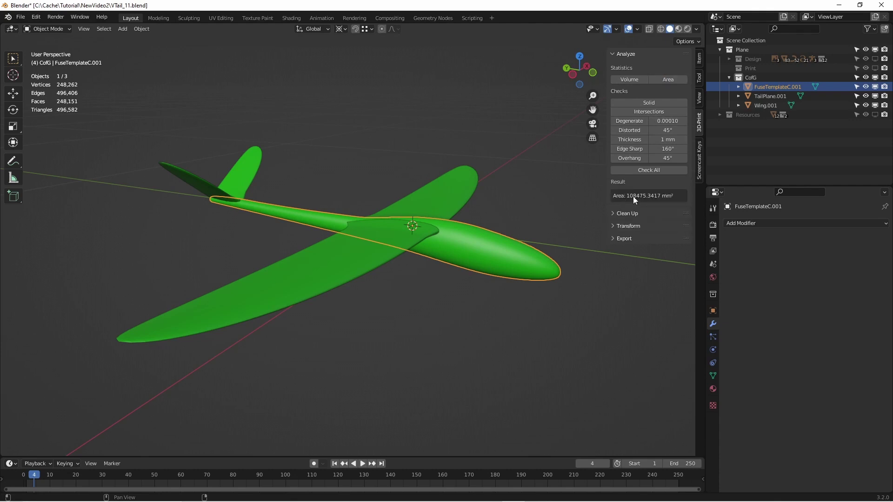
{"action": "left_click", "coordinate": [418, 221]}
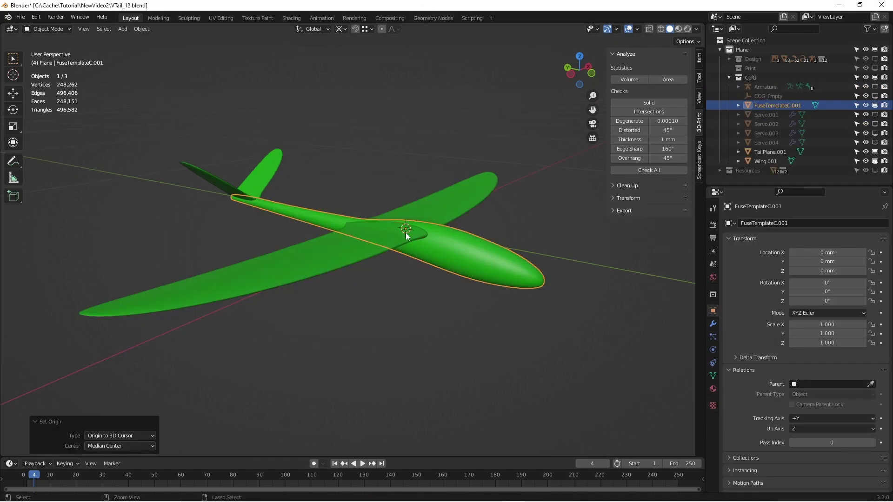
Set the fuselage duplicate's origin to its Center of Mass (Surface)
{"action": "key", "text": "ctrl+KP_3"}
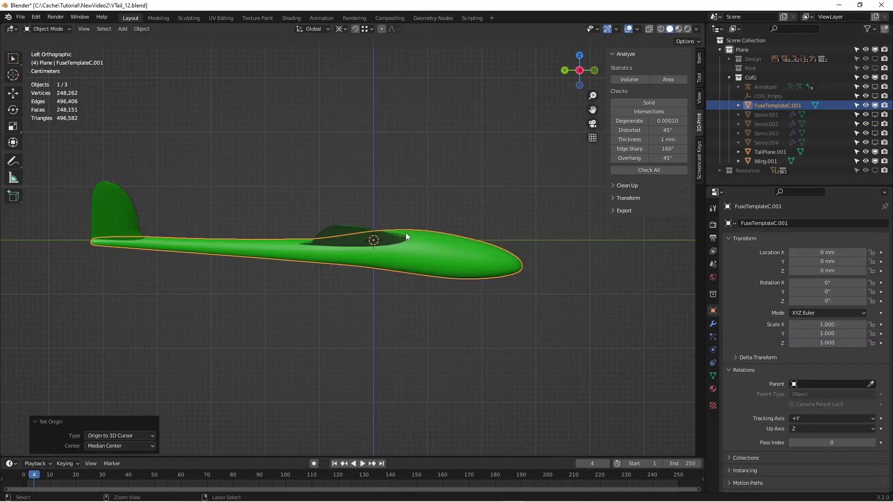
{"action": "scroll", "coordinate": [426, 253], "scroll_direction": "up", "scroll_amount": 5}
{"action": "right_click", "coordinate": [449, 272]}
{"action": "mouse_move", "coordinate": [448, 272]}
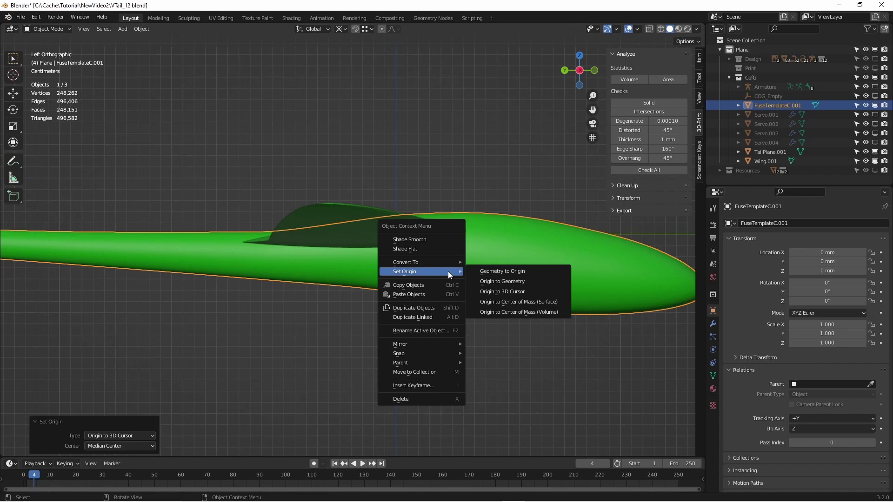
{"action": "left_click", "coordinate": [527, 301]}
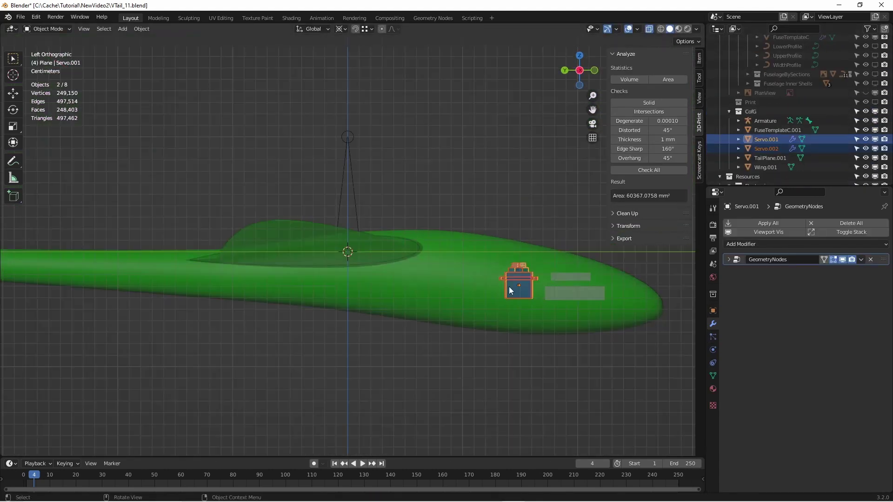
Reposition the two nose servos, and offset the tailplane.001 bone about -9.9 mm in Y and 7.2 mm in Z
{"action": "key", "text": "g"}
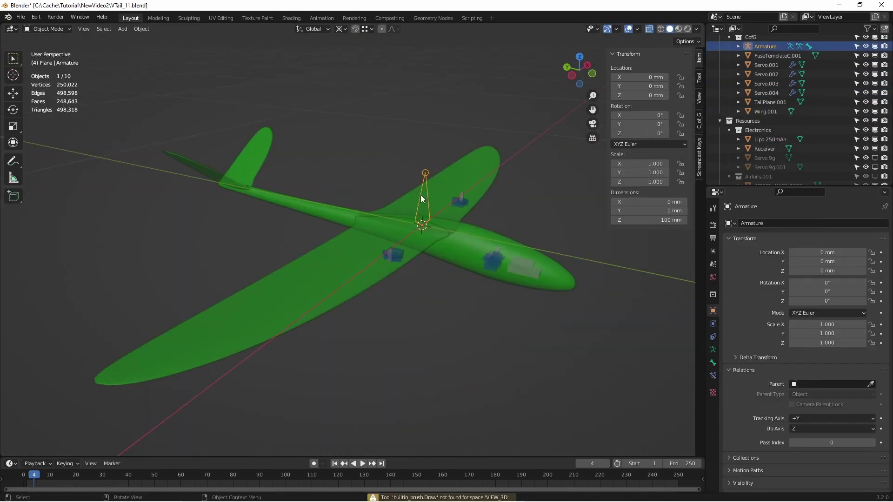
{"action": "left_click", "coordinate": [765, 223]}
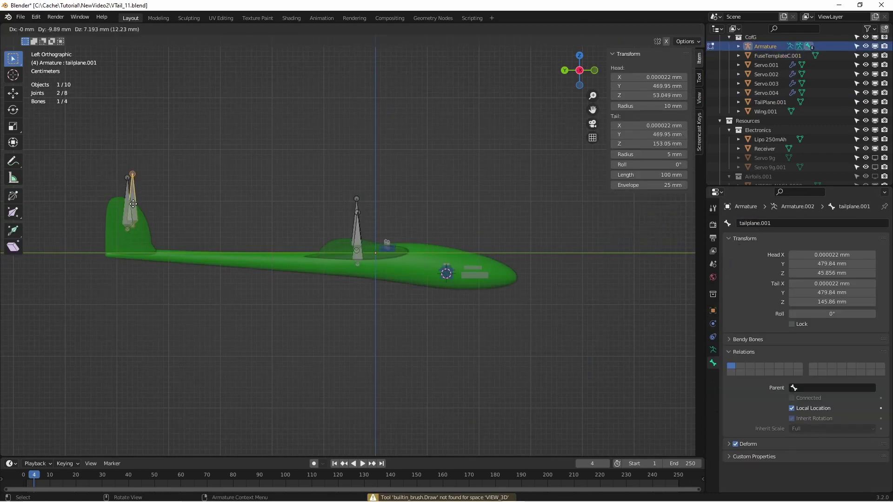
{"action": "left_click", "coordinate": [133, 203]}
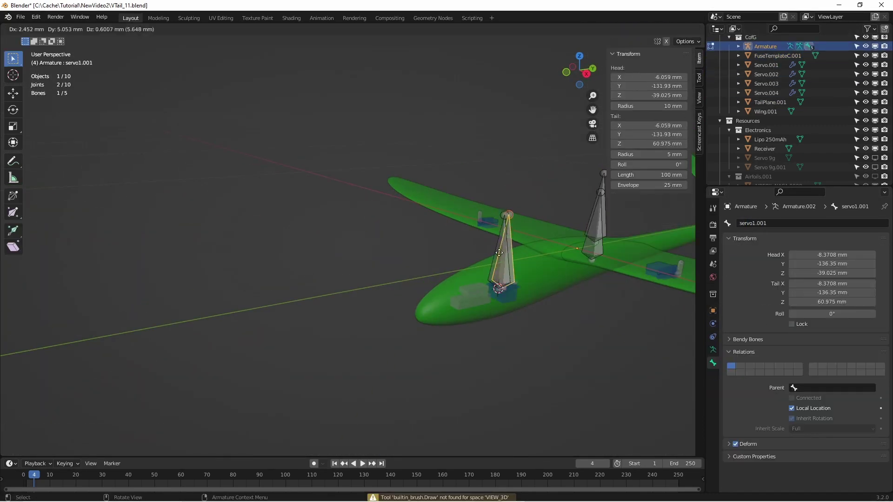
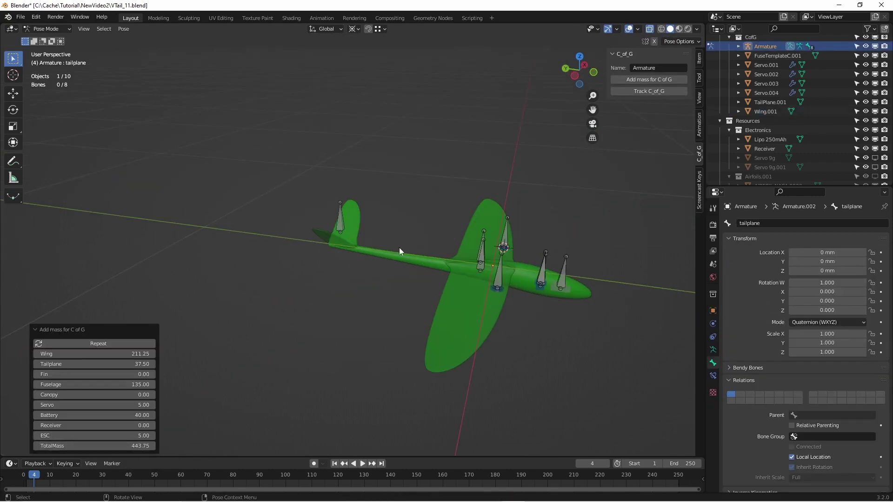
Run Track C_of_G on the armature, and scale the COG_Empty marker down to 0.226
{"action": "left_click", "coordinate": [649, 91]}
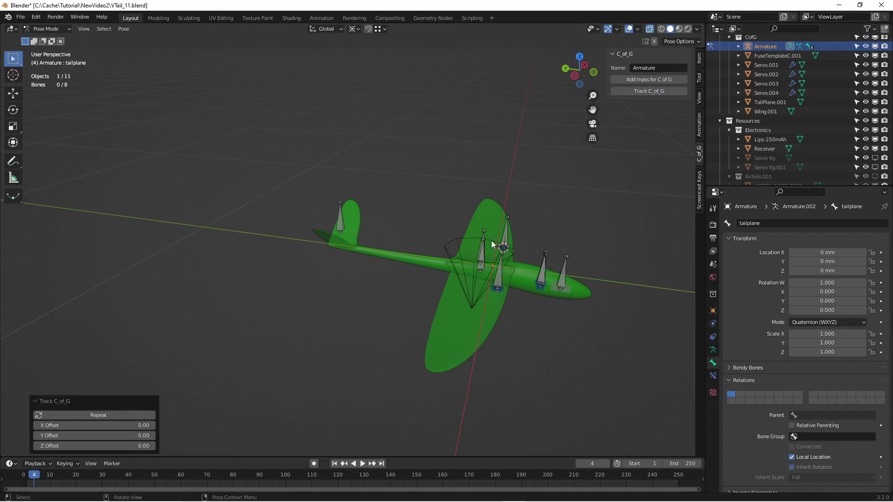
{"action": "middle_click_drag", "start_coordinate": [492, 241], "coordinate": [470, 242]}
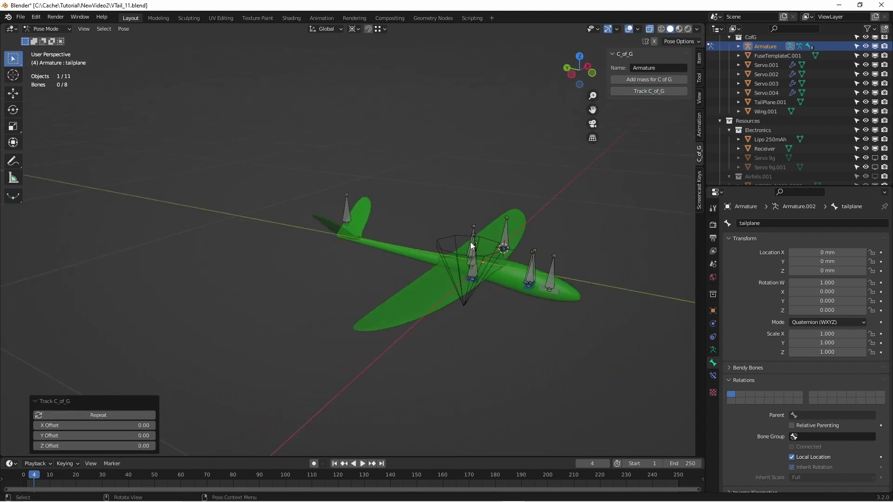
{"action": "left_click", "coordinate": [444, 252]}
{"action": "key", "text": "s"}
{"action": "left_click", "coordinate": [507, 281]}
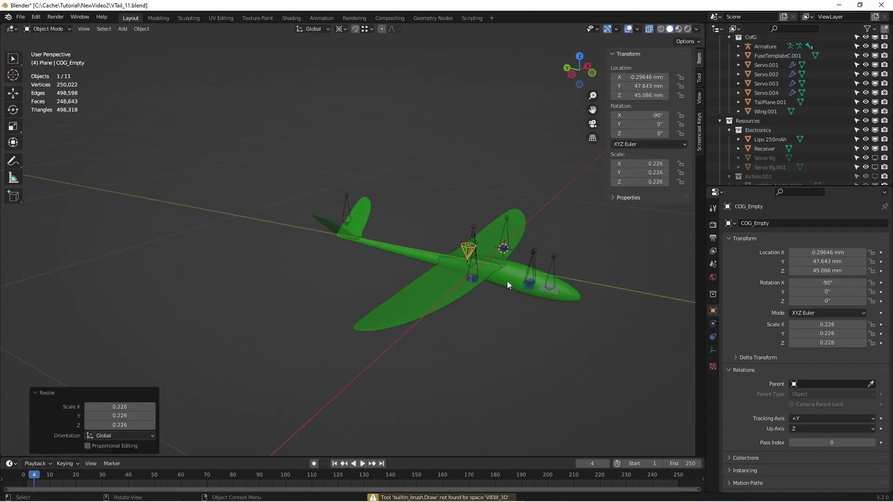
Examine the COG_Empty's position relative to the wing in side and top views
{"action": "key", "text": "ctrl+KP_3"}
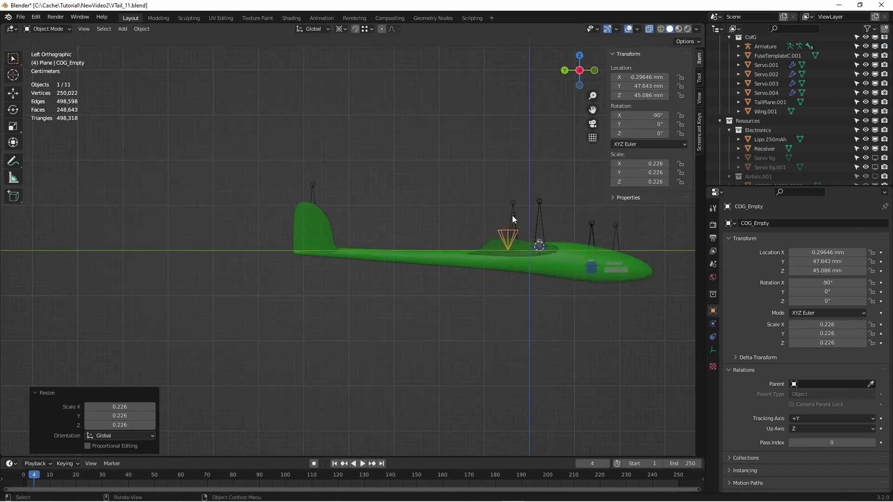
{"action": "middle_click_drag", "start_coordinate": [512, 215], "coordinate": [507, 273]}
{"action": "key", "text": "KP_7"}
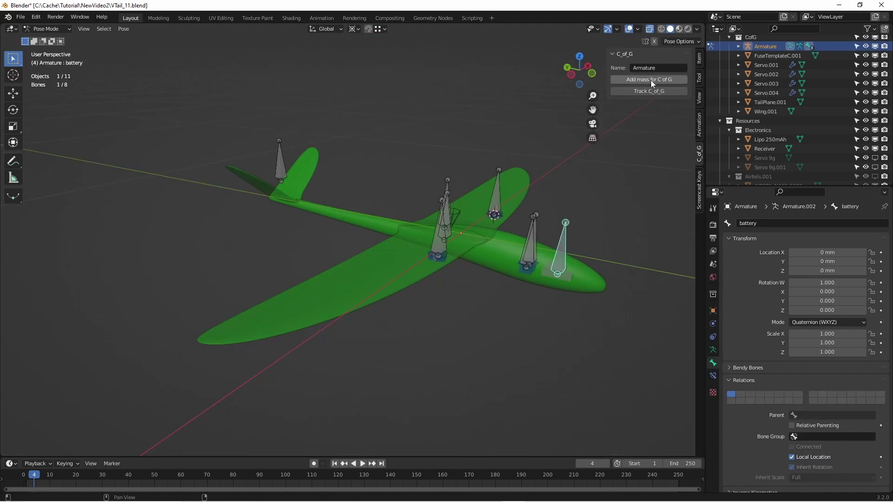
Add C of G masses of wing 116.19, tailplane 20.62, fuselage 74.25, servo 5, battery 40 and ESC 5, and inspect the balance point from above
{"action": "left_click", "coordinate": [651, 80]}
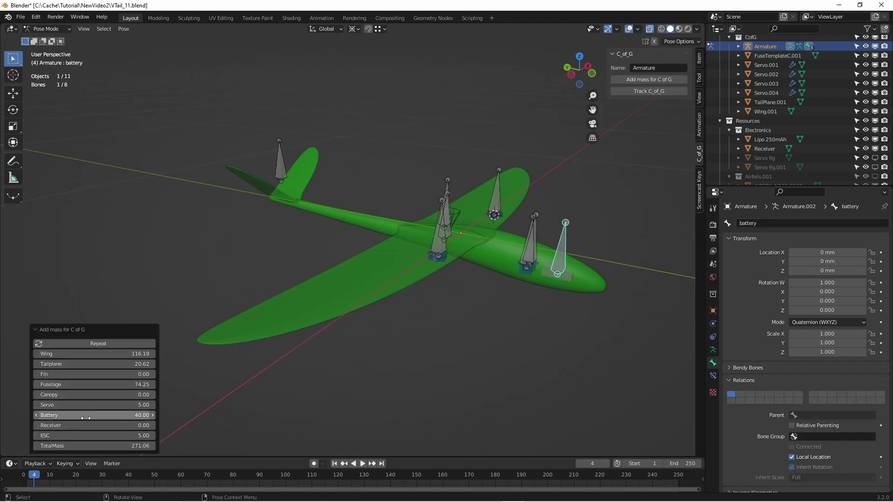
{"action": "middle_click_drag", "start_coordinate": [458, 214], "coordinate": [482, 120]}
{"action": "key", "text": "KP_7"}
{"action": "scroll", "coordinate": [486, 171], "scroll_direction": "up", "scroll_amount": 5}
{"action": "middle_click_drag", "start_coordinate": [487, 180], "coordinate": [409, 279], "text": "shift"}
{"action": "left_click", "coordinate": [392, 252]}
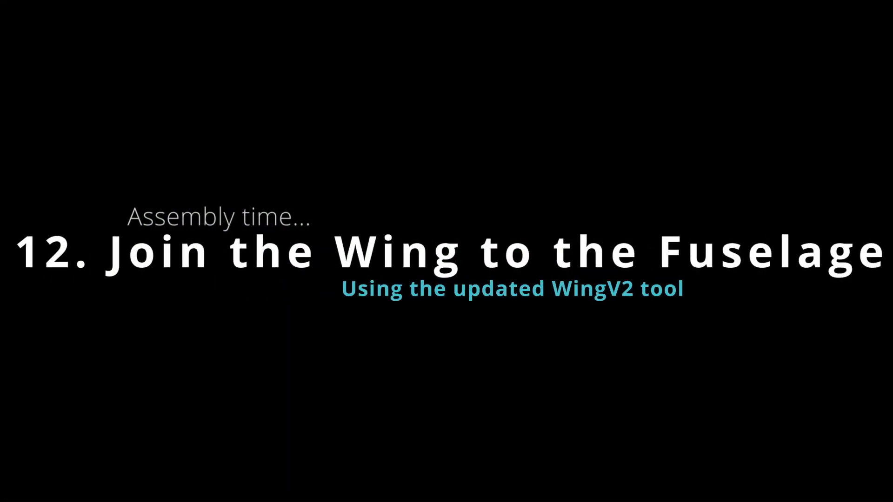
Inspect the FuseTemplateC fuselage with its modifiers, and clear the selection
{"action": "middle_click_drag", "start_coordinate": [495, 209], "coordinate": [470, 233]}
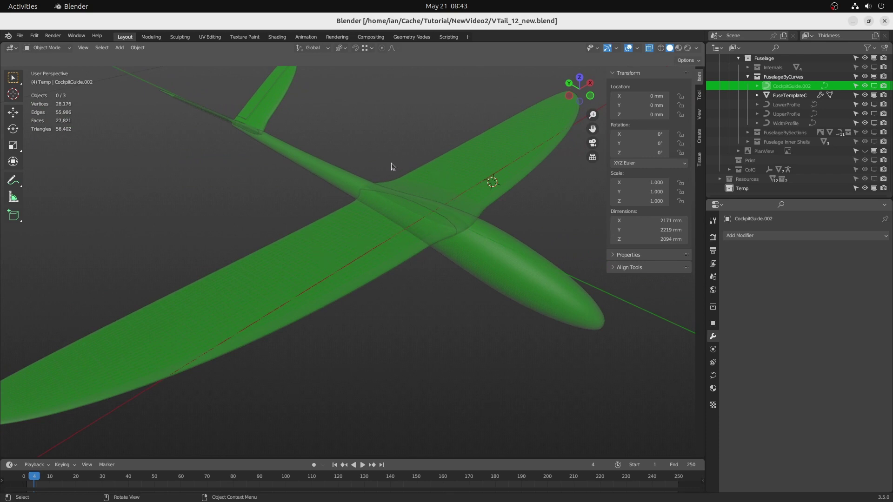
{"action": "left_click", "coordinate": [790, 95]}
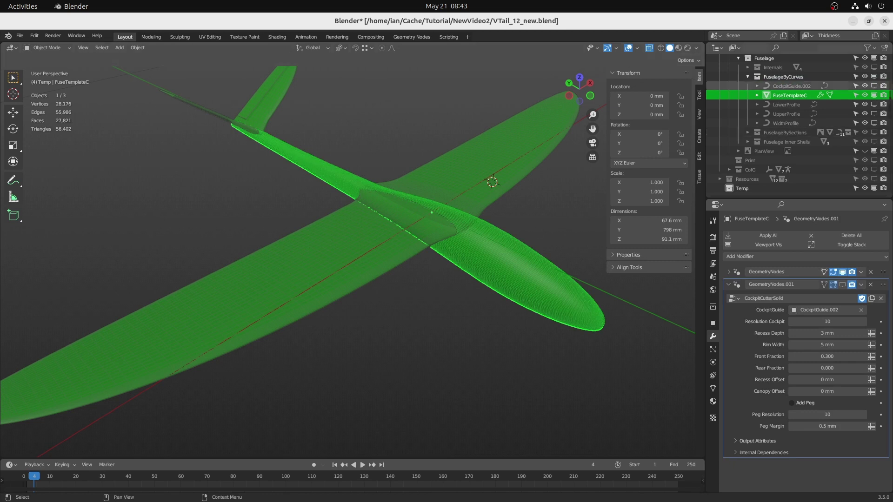
{"action": "key", "text": "alt+a"}
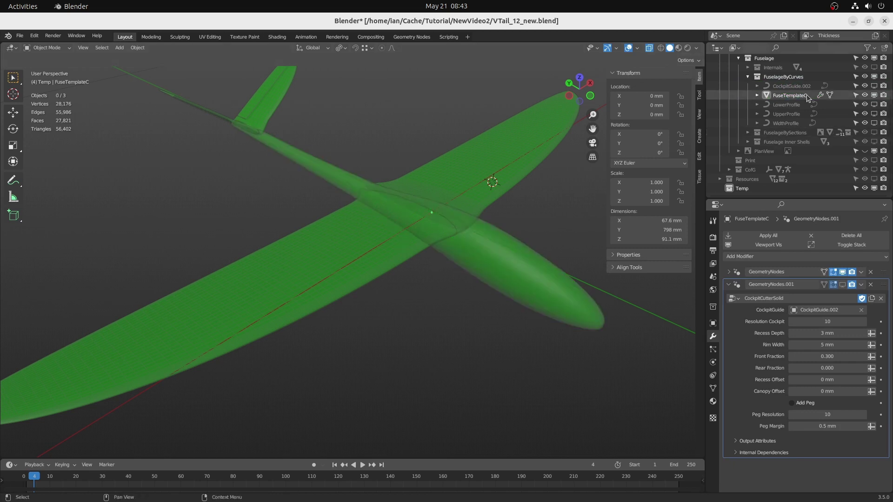
Expand the Wing collection's Shell group and select the WingV2 object
{"action": "scroll", "coordinate": [744, 92], "scroll_direction": "up", "scroll_amount": 3}
{"action": "left_click", "coordinate": [739, 86]}
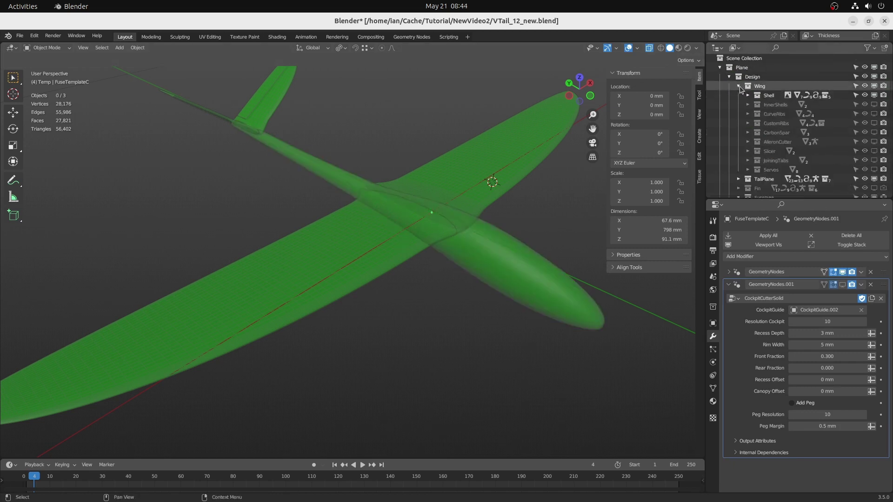
{"action": "left_click", "coordinate": [748, 95]}
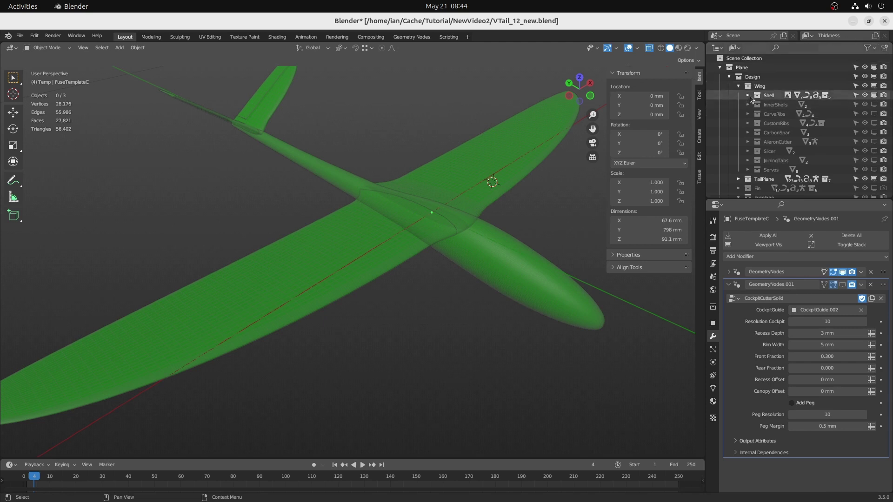
{"action": "scroll", "coordinate": [827, 154], "scroll_direction": "down", "scroll_amount": 2}
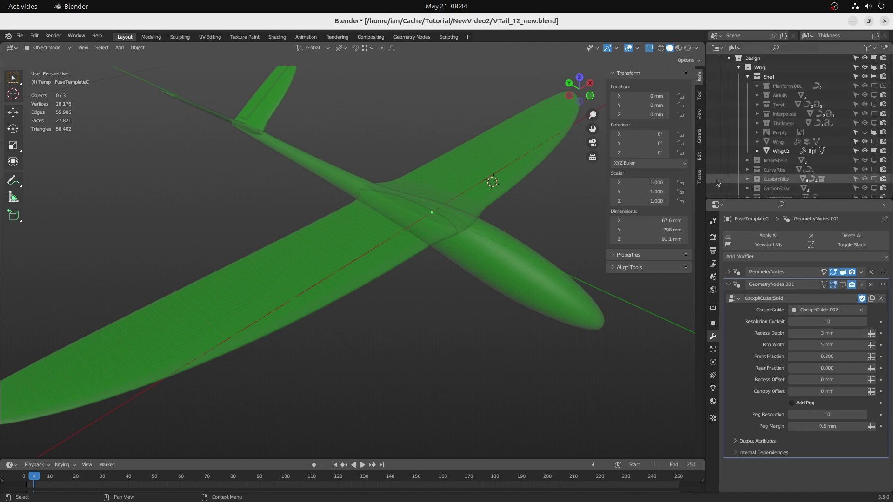
{"action": "left_click", "coordinate": [784, 152]}
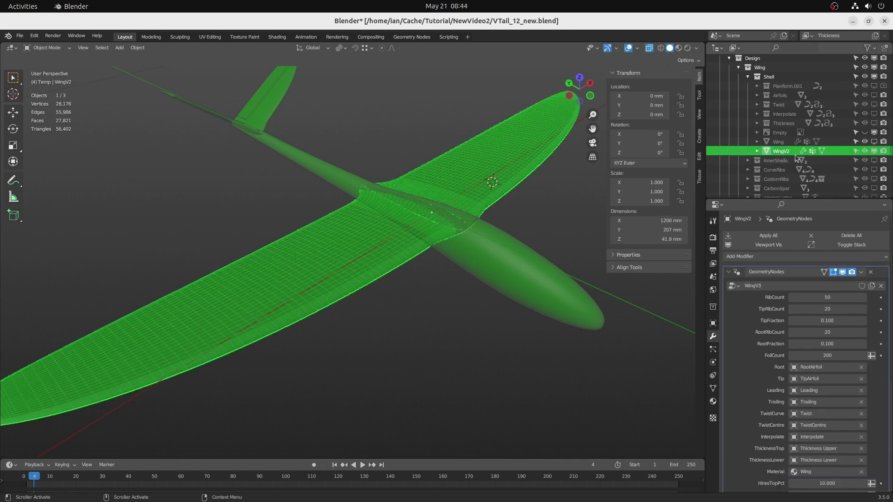
Compare the old Wing with WingV2 by swapping their visibility, leaving only WingV2 shown
{"action": "left_click", "coordinate": [874, 151]}
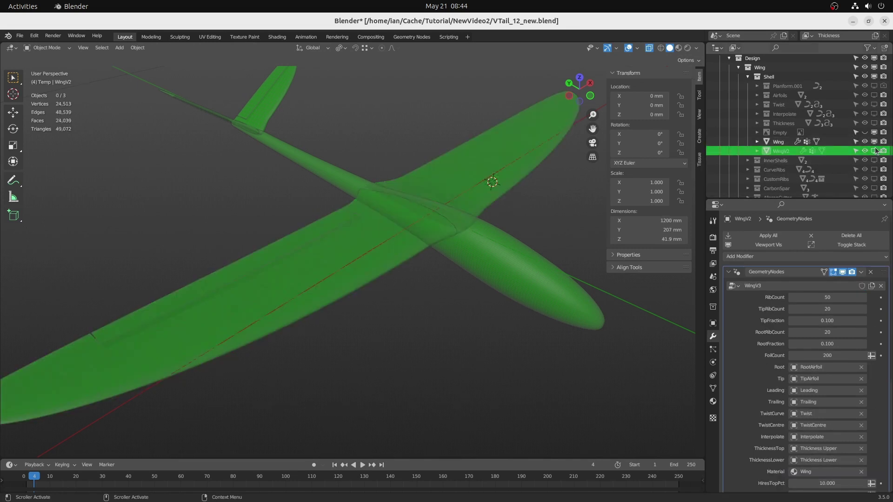
{"action": "left_click", "coordinate": [875, 151]}
{"action": "left_click", "coordinate": [874, 141]}
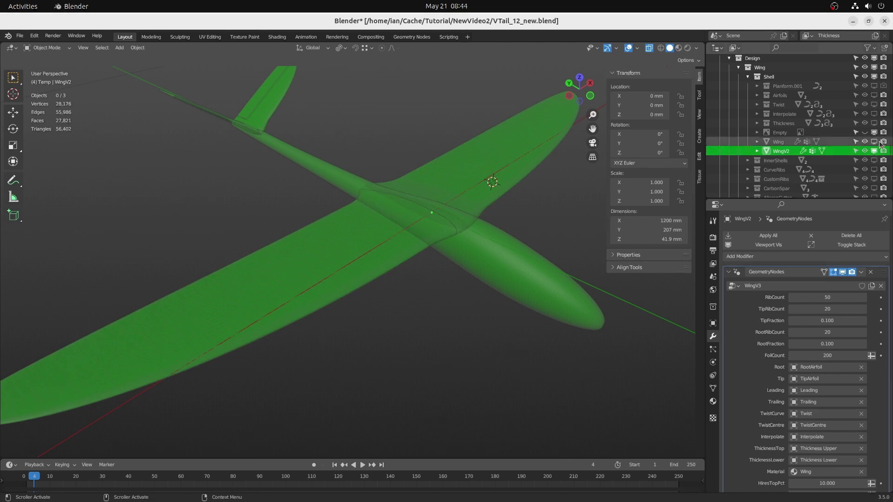
Expand the Planform.001 collection, show its Leading and Trailing curves, and view the aircraft from above
{"action": "scroll", "coordinate": [473, 220], "scroll_direction": "down", "scroll_amount": 4}
{"action": "middle_click_drag", "start_coordinate": [473, 220], "coordinate": [569, 185]}
{"action": "left_click", "coordinate": [757, 86]}
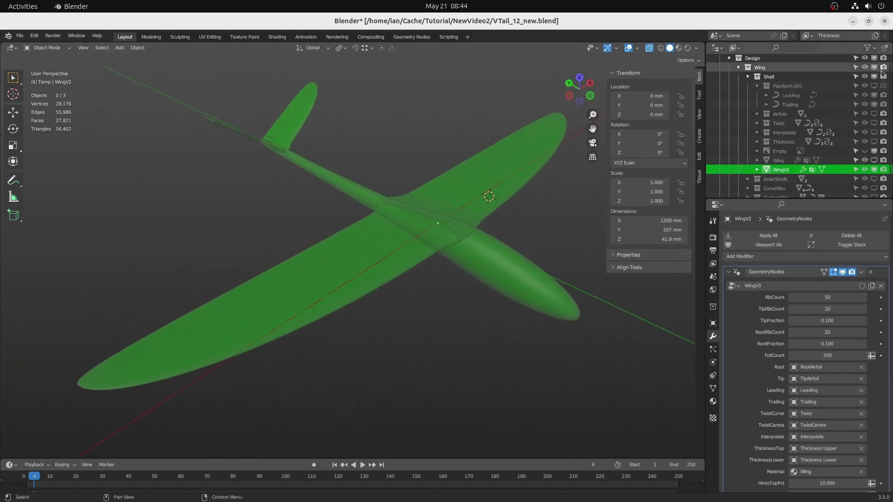
{"action": "left_click", "coordinate": [874, 86]}
{"action": "middle_click_drag", "start_coordinate": [376, 233], "coordinate": [364, 242]}
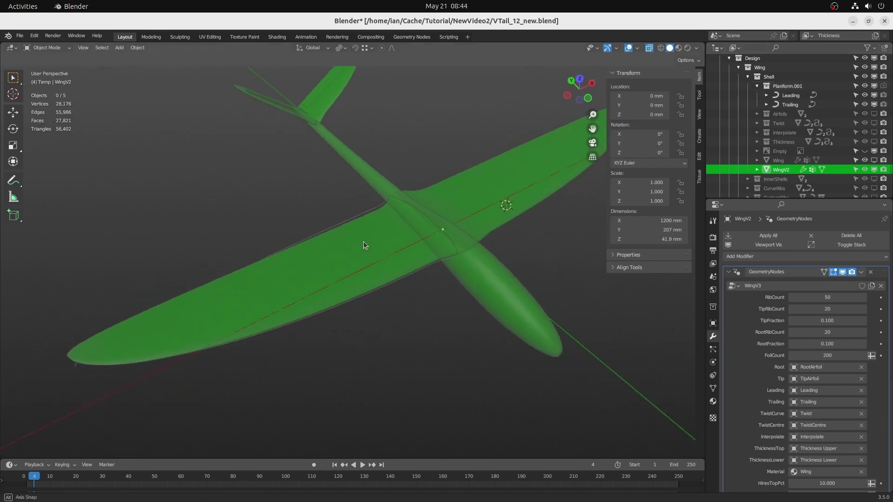
{"action": "key", "text": "KP_7"}
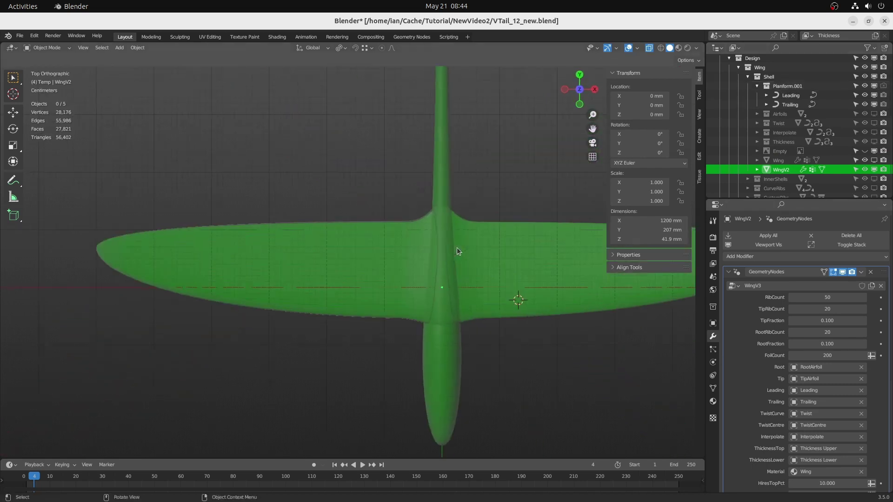
Try a RootFraction of 0.15 and a RootRibCount of 50 on WingV2, and undo both changes
{"action": "left_click", "coordinate": [493, 269]}
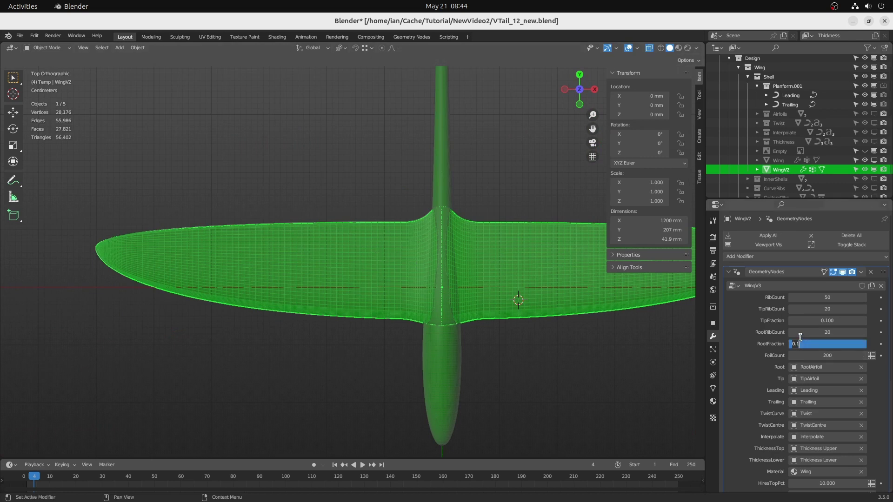
{"action": "type", "text": ".15"}
{"action": "key", "text": "Return"}
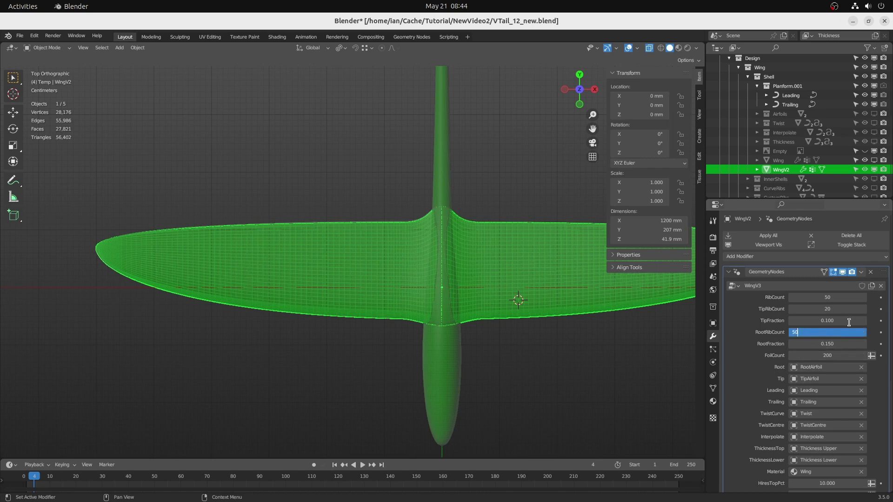
{"action": "key", "text": "Return"}
{"action": "key", "text": "ctrl+z"}
{"action": "key", "text": "ctrl+z"}
Open the Leading and Trailing curves together for editing and check the control points at the wing tip
{"action": "scroll", "coordinate": [567, 315], "scroll_direction": "up", "scroll_amount": 1}
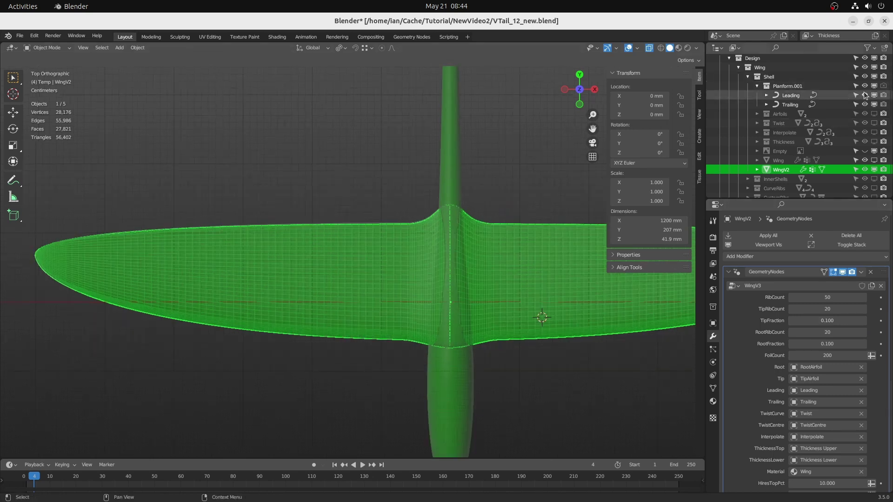
{"action": "left_click", "coordinate": [796, 96]}
{"action": "left_click", "coordinate": [791, 105], "text": "shift"}
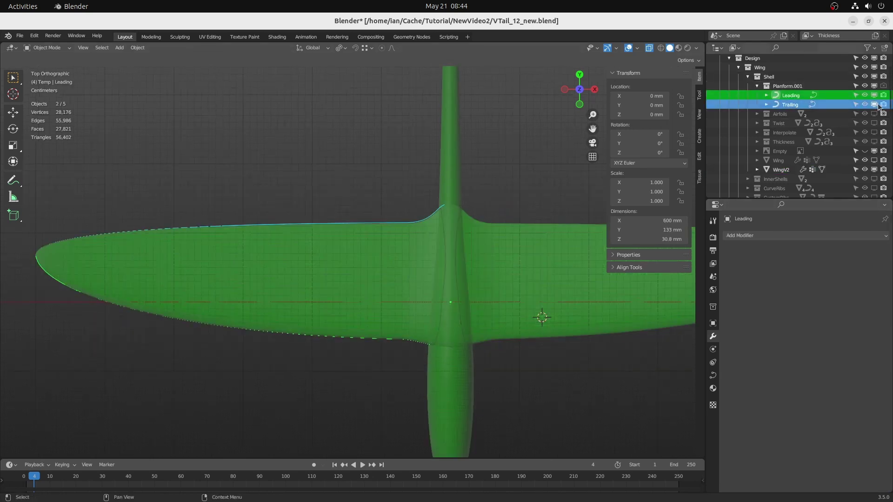
{"action": "key", "text": "Tab"}
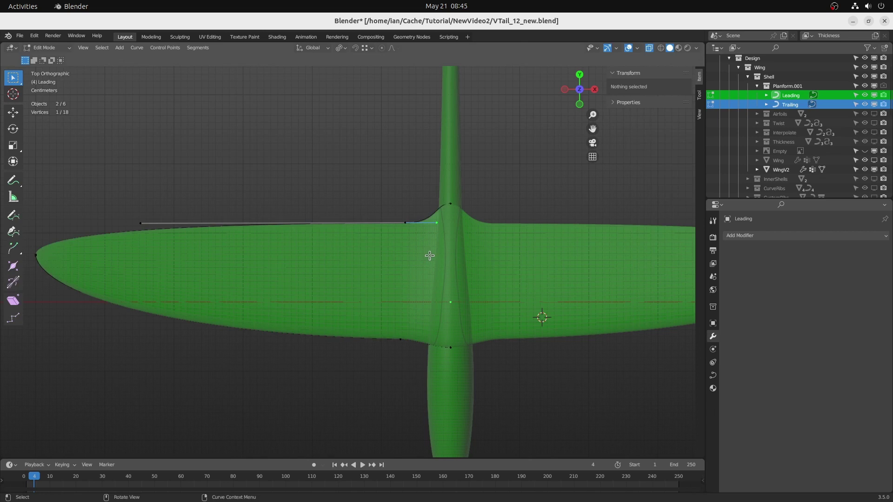
{"action": "scroll", "coordinate": [428, 255], "scroll_direction": "up", "scroll_amount": 2}
{"action": "scroll", "coordinate": [349, 259], "scroll_direction": "down", "scroll_amount": 2}
{"action": "scroll", "coordinate": [187, 247], "scroll_direction": "left", "scroll_amount": 3, "text": "ctrl"}
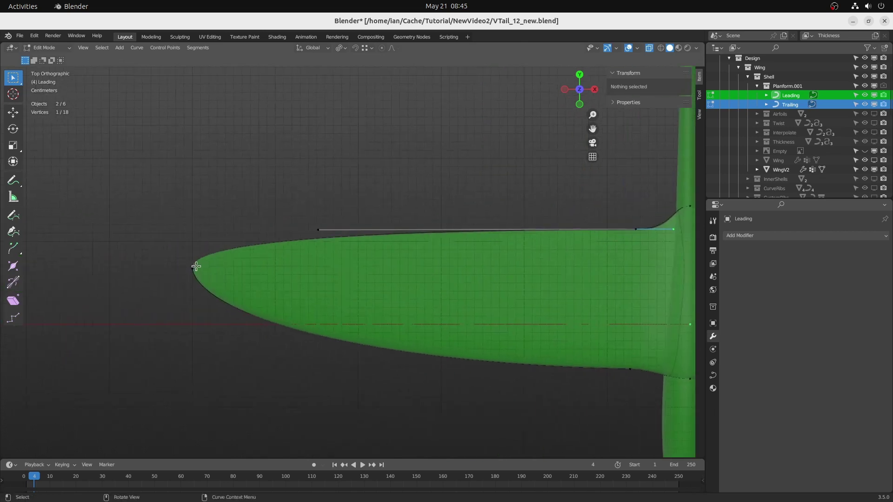
{"action": "left_click", "coordinate": [194, 267]}
{"action": "left_click", "coordinate": [191, 246]}
{"action": "mouse_move", "coordinate": [192, 245]}
{"action": "left_mouse_down"}
{"action": "mouse_move", "coordinate": [196, 214]}
{"action": "mouse_move", "coordinate": [193, 235]}
{"action": "left_mouse_up"}
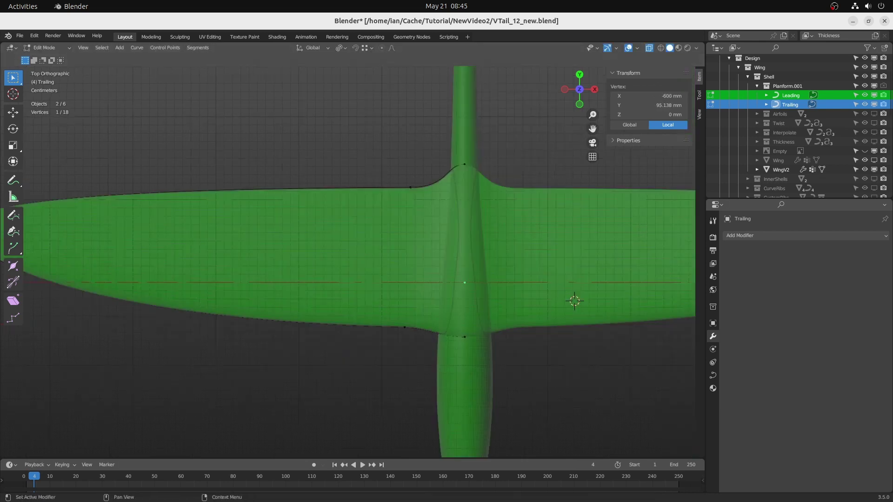
Change the handle type of the Leading curve's root point, rotate it about 61°, and move it to the fuselage side
{"action": "left_click", "coordinate": [475, 350]}
{"action": "key", "text": "v"}
{"action": "left_click", "coordinate": [475, 350]}
{"action": "key", "text": "r"}
{"action": "left_click", "coordinate": [423, 393]}
{"action": "key", "text": "g"}
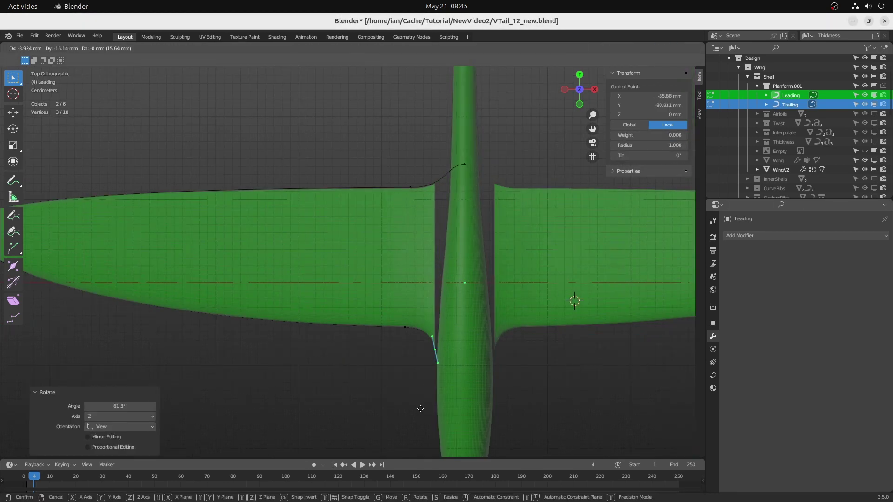
{"action": "left_click", "coordinate": [423, 405]}
Give the Trailing curve's root point automatic handles, scale and rotate them, and move it to about X -12.9, Y 148.9 mm beside the fuselage
{"action": "left_click", "coordinate": [466, 166]}
{"action": "key", "text": "v"}
{"action": "left_click", "coordinate": [465, 167]}
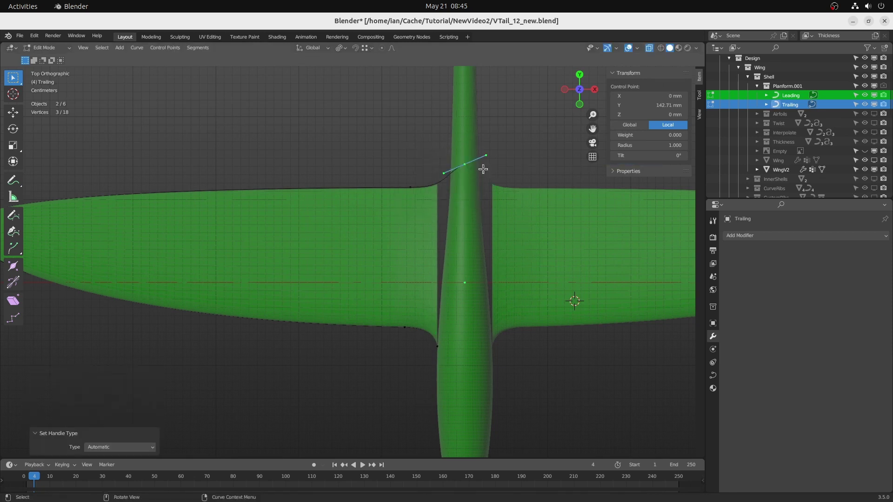
{"action": "key", "text": "s"}
{"action": "left_click", "coordinate": [499, 165]}
{"action": "key", "text": "r"}
{"action": "left_click", "coordinate": [484, 143]}
{"action": "key", "text": "g"}
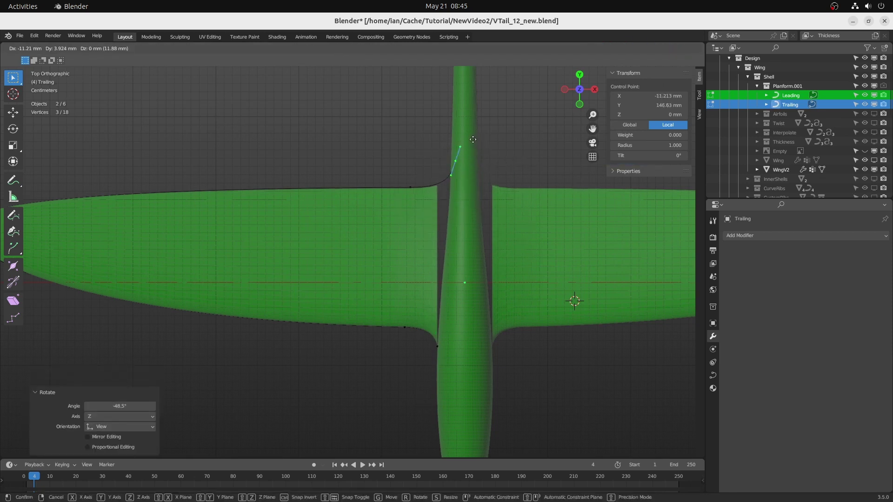
{"action": "left_click", "coordinate": [473, 138]}
{"action": "key", "text": "r"}
{"action": "left_click", "coordinate": [469, 139]}
{"action": "middle_click_drag", "start_coordinate": [472, 231], "coordinate": [460, 207]}
{"action": "key", "text": "Tab"}
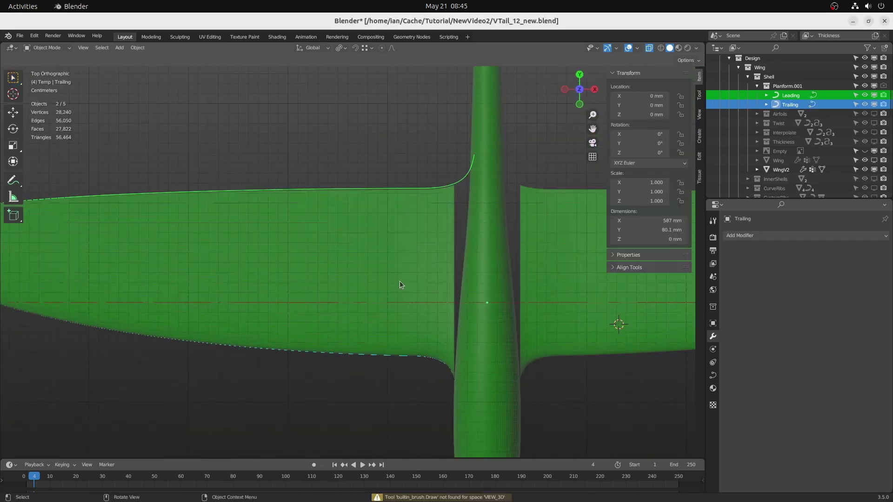
Set WingV2's RootAngle_z to -4.57° and RootAngle_y to 39.6° so the wing root follows the fuselage
{"action": "left_click", "coordinate": [400, 281]}
{"action": "scroll", "coordinate": [791, 376], "scroll_direction": "down", "scroll_amount": 5}
{"action": "scroll", "coordinate": [793, 373], "scroll_direction": "down", "scroll_amount": 4}
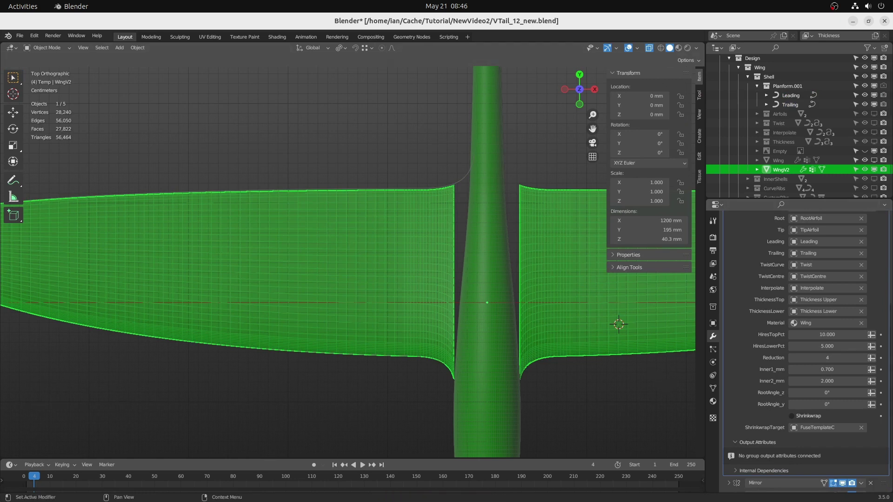
{"action": "left_click_drag", "start_coordinate": [826, 393], "coordinate": [803, 393]}
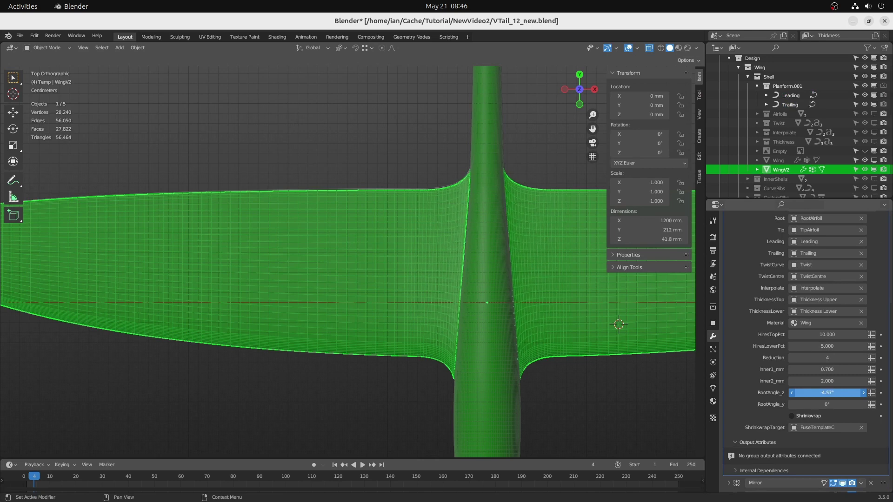
{"action": "key", "text": "KP_1"}
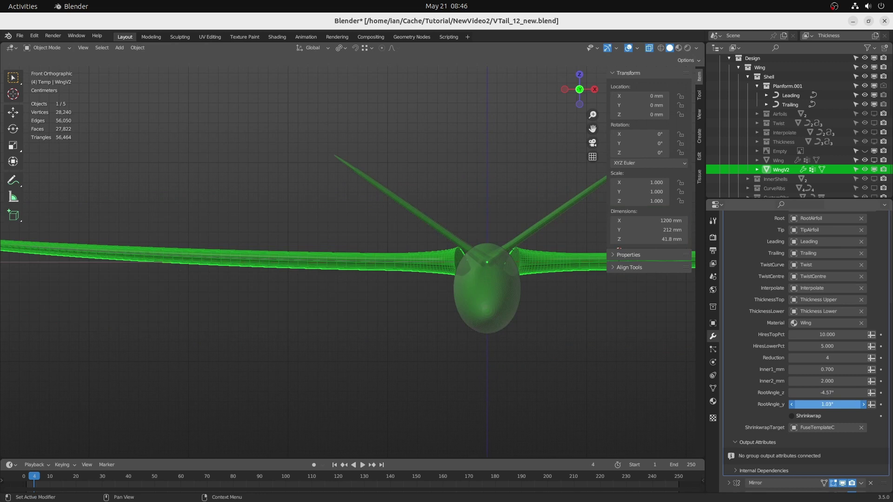
{"action": "left_click_drag", "start_coordinate": [827, 404], "coordinate": [847, 405]}
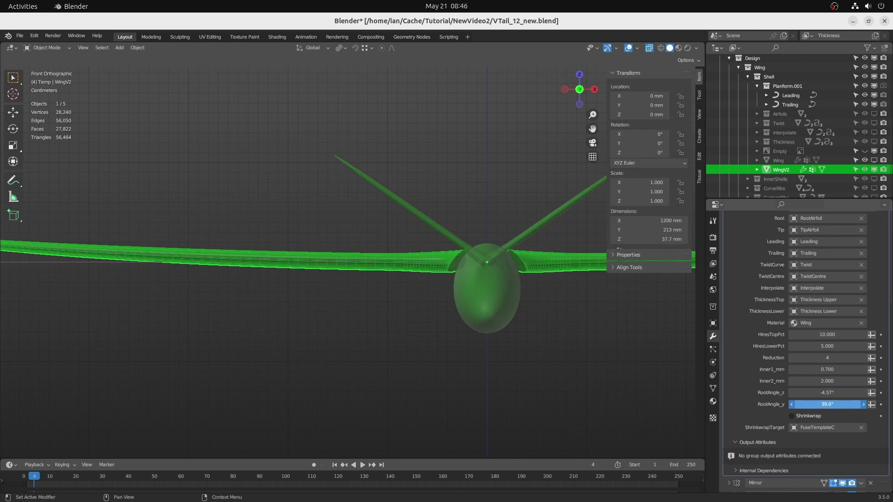
Move the root points of the Leading and Trailing curves together along X, by 8.92 mm and then back by 1.03 mm
{"action": "key", "text": "KP_7"}
{"action": "left_click", "coordinate": [790, 95]}
{"action": "left_click", "coordinate": [792, 104], "text": "shift"}
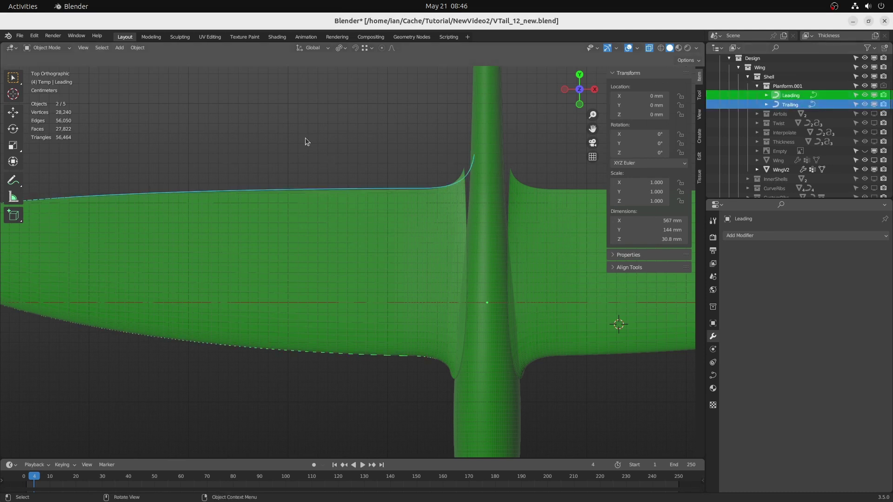
{"action": "key", "text": "Tab"}
{"action": "middle_click_drag", "start_coordinate": [471, 316], "coordinate": [464, 353]}
{"action": "left_click", "coordinate": [461, 386], "text": "shift"}
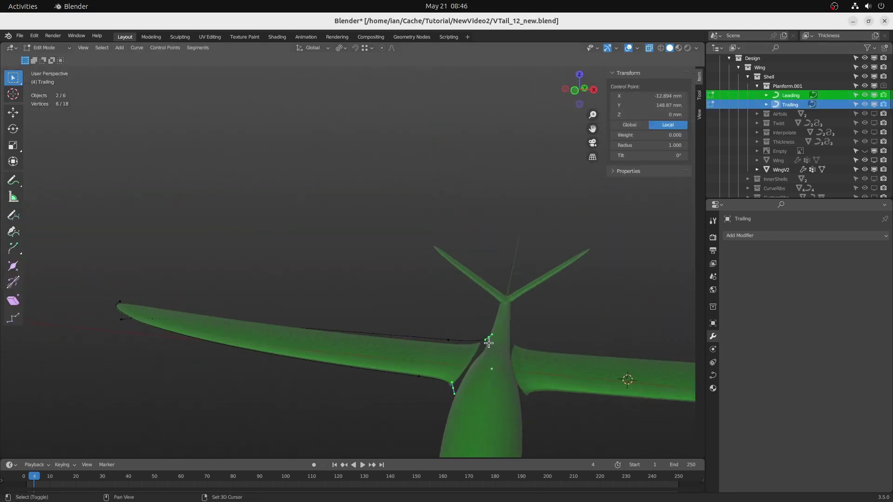
{"action": "key", "text": "g"}
{"action": "key", "text": "x"}
{"action": "left_click", "coordinate": [515, 365]}
{"action": "middle_click_drag", "start_coordinate": [514, 365], "coordinate": [417, 318]}
{"action": "key", "text": "g"}
{"action": "key", "text": "x"}
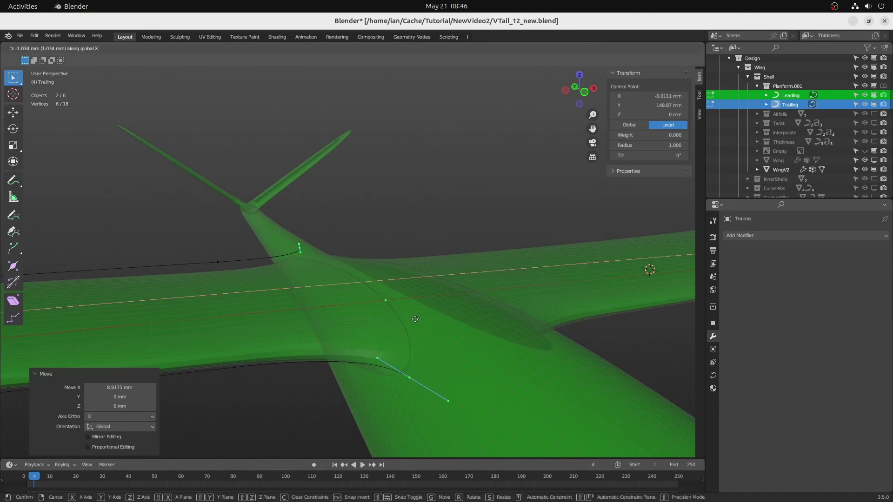
{"action": "left_click", "coordinate": [414, 319]}
Finish editing the planform curves and set WingV2's RootAngle_z to about -5.08°
{"action": "scroll", "coordinate": [465, 293], "scroll_direction": "up", "scroll_amount": 4}
{"action": "middle_click_drag", "start_coordinate": [503, 271], "coordinate": [382, 348]}
{"action": "middle_click_drag", "start_coordinate": [382, 348], "coordinate": [442, 291], "text": "shift"}
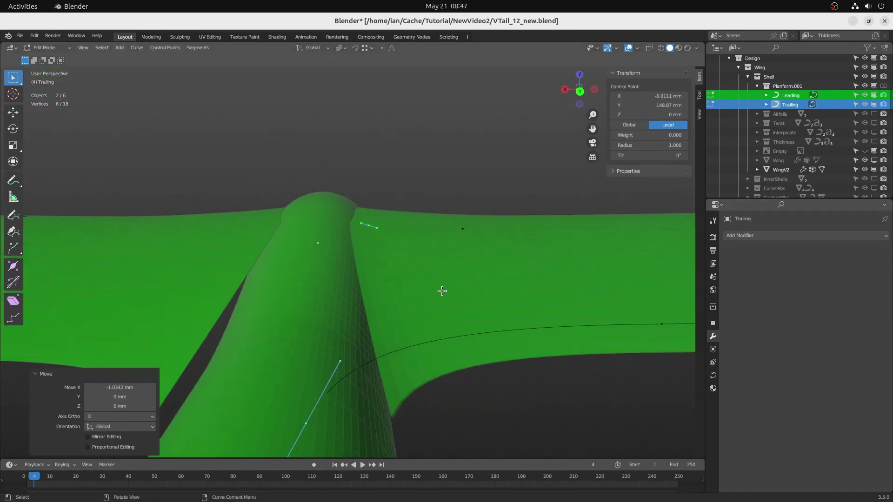
{"action": "key", "text": "Tab"}
{"action": "left_click", "coordinate": [442, 291]}
{"action": "scroll", "coordinate": [817, 470], "scroll_direction": "down", "scroll_amount": 7}
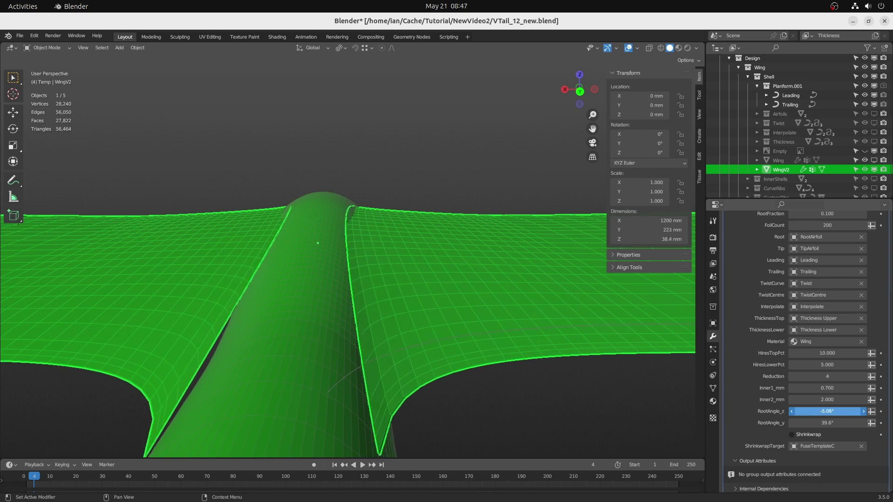
Move the Trailing curve's root point 1.07 mm along X
{"action": "left_click", "coordinate": [326, 407]}
{"action": "key", "text": "Tab"}
{"action": "key", "text": "g"}
{"action": "key", "text": "x"}
{"action": "left_click", "coordinate": [296, 428]}
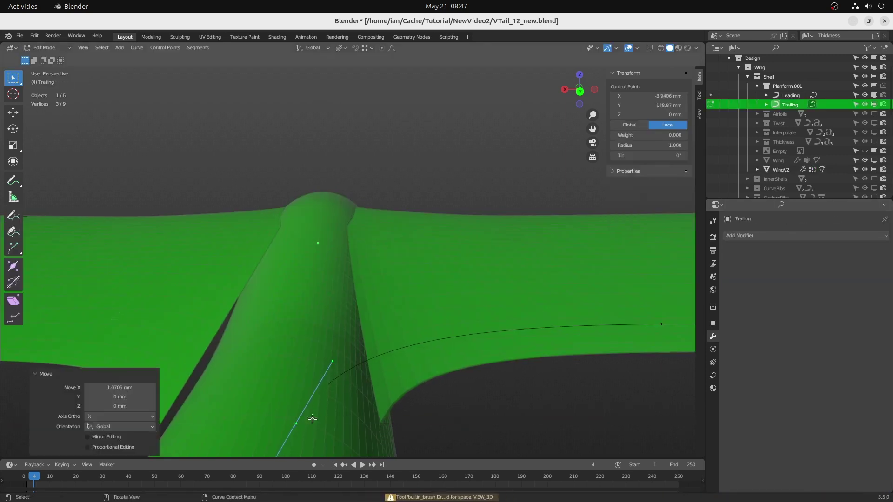
Finish editing the Trailing curve and set WingV2's RootAngle_z to -5.2°
{"action": "key", "text": "Tab"}
{"action": "left_click", "coordinate": [419, 344]}
{"action": "scroll", "coordinate": [814, 387], "scroll_direction": "down", "scroll_amount": 7}
{"action": "left_click_drag", "start_coordinate": [819, 412], "coordinate": [819, 412]}
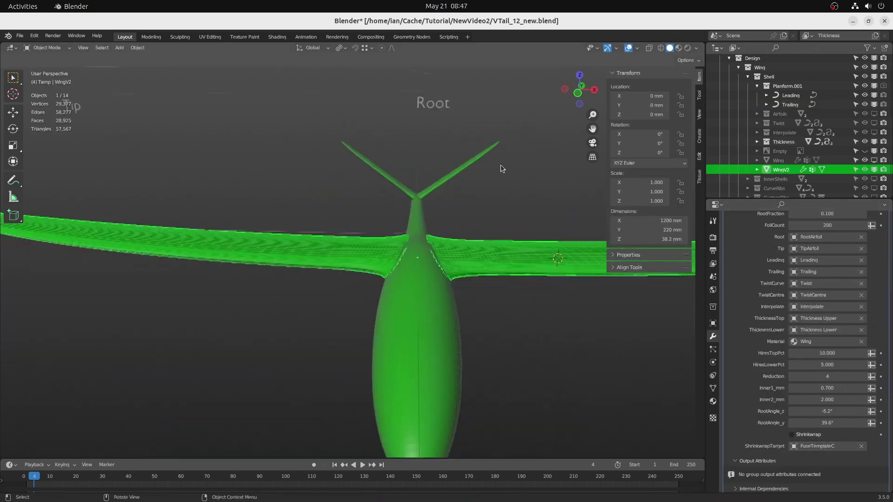
Open the Thickness Upper curve from the Thickness collection for editing and raise its root point 10.85 mm along Z
{"action": "key", "text": "KP_1"}
{"action": "scroll", "coordinate": [481, 161], "scroll_direction": "down", "scroll_amount": 4}
{"action": "scroll", "coordinate": [482, 161], "scroll_direction": "up", "scroll_amount": 3}
{"action": "middle_click_drag", "start_coordinate": [481, 161], "coordinate": [475, 185], "text": "shift"}
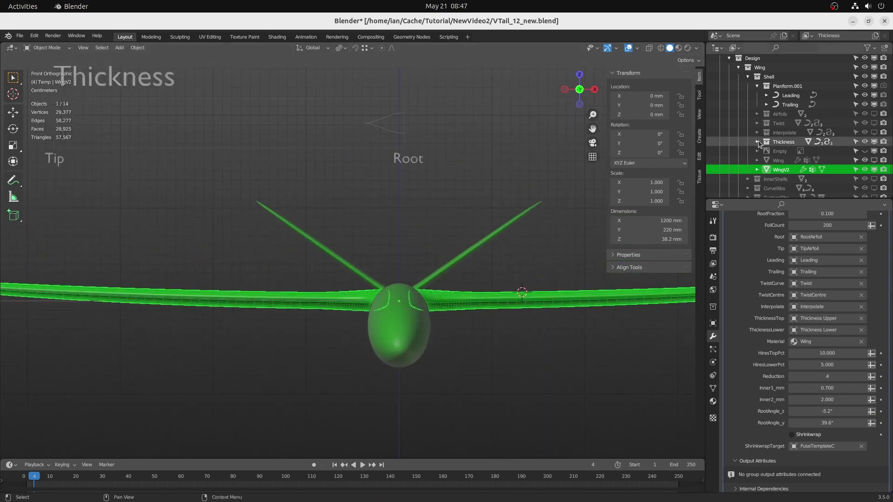
{"action": "left_click", "coordinate": [757, 141]}
{"action": "left_click", "coordinate": [800, 161]}
{"action": "scroll", "coordinate": [383, 152], "scroll_direction": "up", "scroll_amount": 1}
{"action": "middle_click_drag", "start_coordinate": [393, 106], "coordinate": [394, 104]}
{"action": "key", "text": "Tab"}
{"action": "key", "text": "g"}
{"action": "key", "text": "z"}
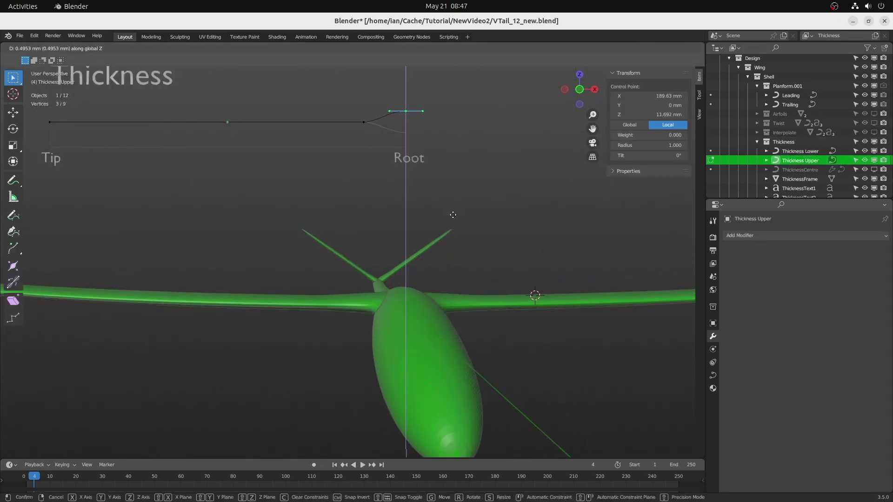
{"action": "left_click", "coordinate": [454, 186]}
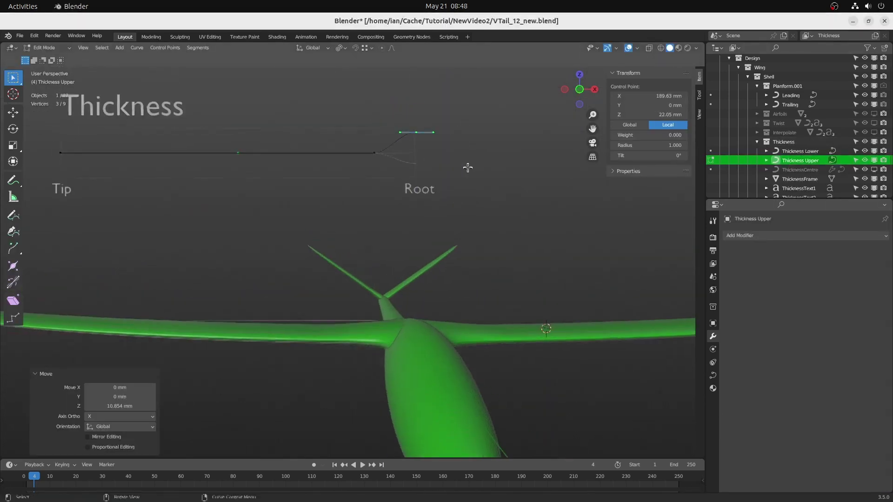
Try different heights for the Thickness Upper root point and settle it at about Z 14.4 mm
{"action": "middle_click_drag", "start_coordinate": [468, 168], "coordinate": [467, 204]}
{"action": "key", "text": "g"}
{"action": "key", "text": "z"}
{"action": "left_click", "coordinate": [369, 298]}
{"action": "scroll", "coordinate": [368, 298], "scroll_direction": "down", "scroll_amount": 3}
{"action": "middle_click_drag", "start_coordinate": [386, 288], "coordinate": [366, 322]}
{"action": "scroll", "coordinate": [367, 279], "scroll_direction": "up", "scroll_amount": 3}
{"action": "scroll", "coordinate": [367, 322], "scroll_direction": "up", "scroll_amount": 1}
{"action": "key", "text": "g"}
{"action": "key", "text": "z"}
{"action": "left_click", "coordinate": [414, 120]}
{"action": "middle_click_drag", "start_coordinate": [415, 120], "coordinate": [350, 309]}
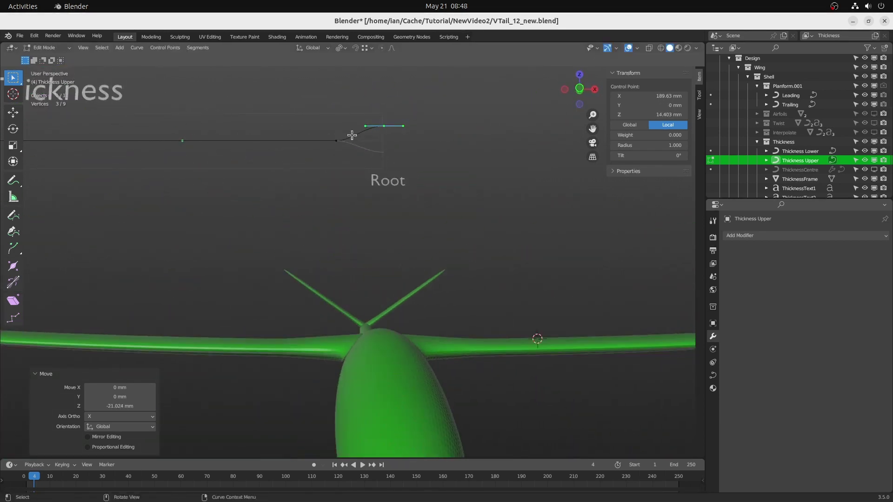
Reshape the root end of the Thickness Upper curve by lowering its handle and adjusting the height along Z
{"action": "left_click", "coordinate": [363, 131]}
{"action": "key", "text": "g"}
{"action": "left_click", "coordinate": [365, 153]}
{"action": "middle_click_drag", "start_coordinate": [389, 259], "coordinate": [411, 283]}
{"action": "left_click", "coordinate": [381, 93]}
{"action": "key", "text": "g"}
{"action": "key", "text": "z"}
{"action": "left_click", "coordinate": [390, 143]}
Switch editing to the Thickness Lower curve, rotate its root point about 25° and lower it along Z
{"action": "key", "text": "alt+q"}
{"action": "left_click", "coordinate": [336, 182]}
{"action": "key", "text": "KP_1"}
{"action": "key", "text": "r"}
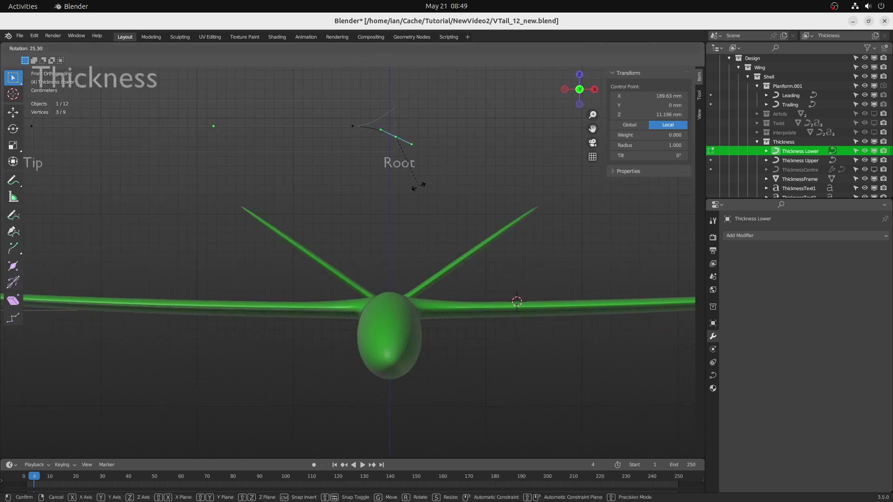
{"action": "left_click", "coordinate": [417, 187]}
{"action": "key", "text": "g"}
{"action": "key", "text": "z"}
{"action": "left_click", "coordinate": [415, 204]}
Enable Shrinkwrap on WingV2 with FuseTemplateC as its target, clear the selection, and inspect the wing-to-fuselage joint
{"action": "key", "text": "Tab"}
{"action": "left_click", "coordinate": [458, 307]}
{"action": "scroll", "coordinate": [800, 413], "scroll_direction": "down", "scroll_amount": 5}
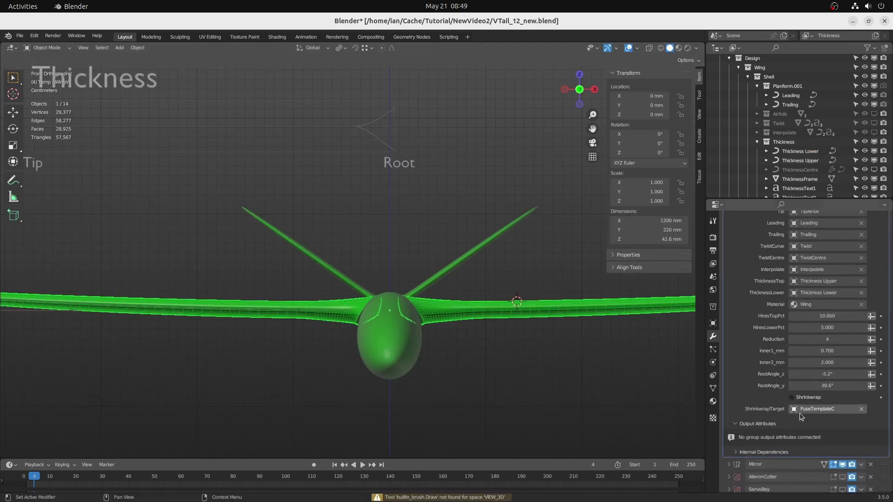
{"action": "left_click", "coordinate": [811, 408]}
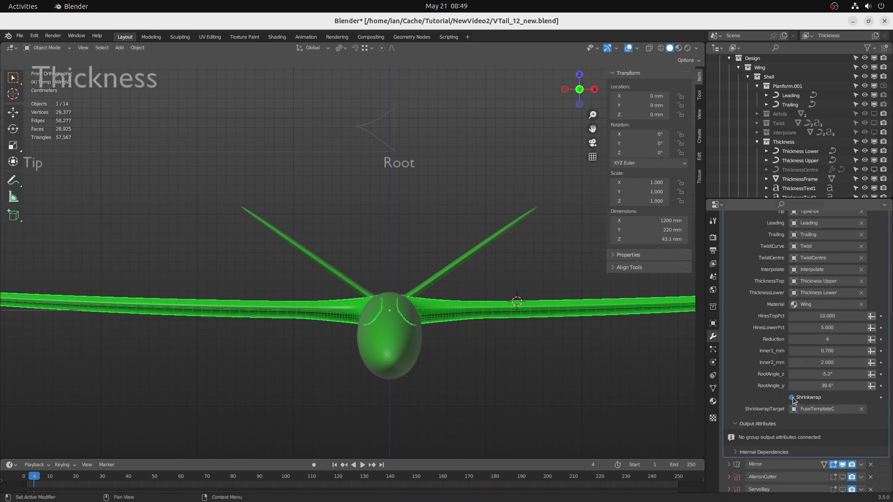
{"action": "middle_click_drag", "start_coordinate": [421, 294], "coordinate": [340, 303]}
{"action": "key", "text": "alt+a"}
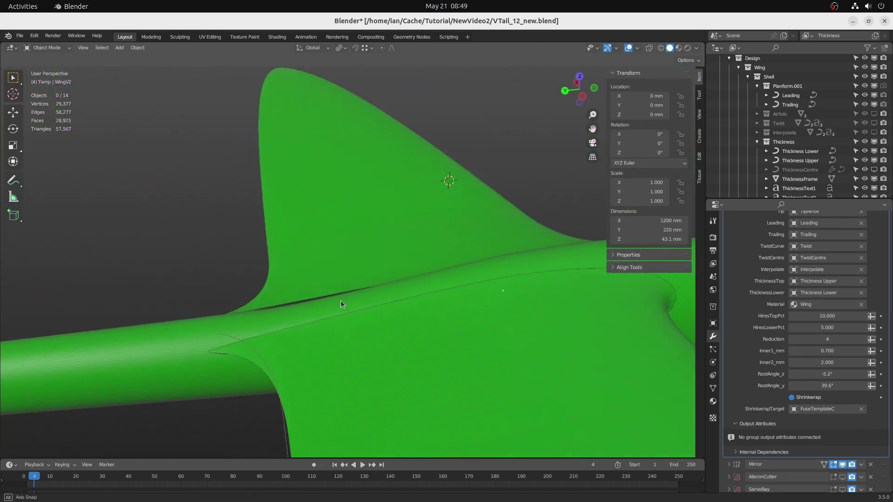
{"action": "middle_click_drag", "start_coordinate": [298, 366], "coordinate": [355, 211]}
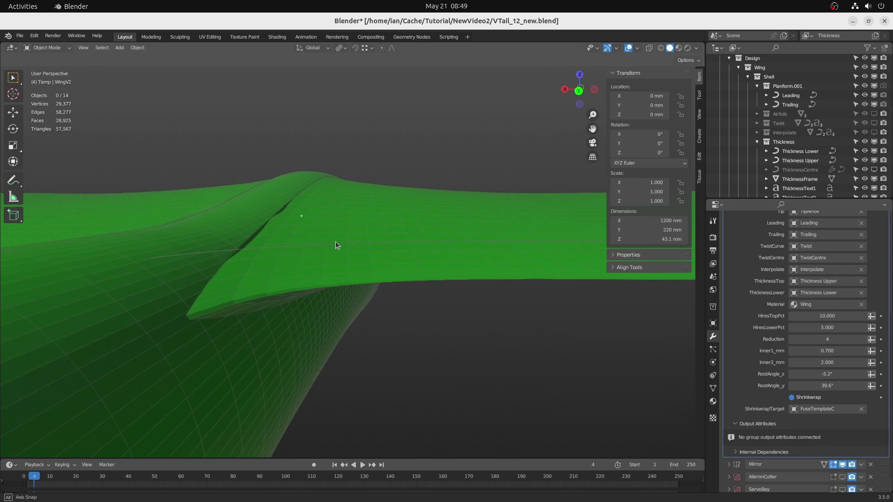
{"action": "middle_click_drag", "start_coordinate": [336, 242], "coordinate": [342, 236]}
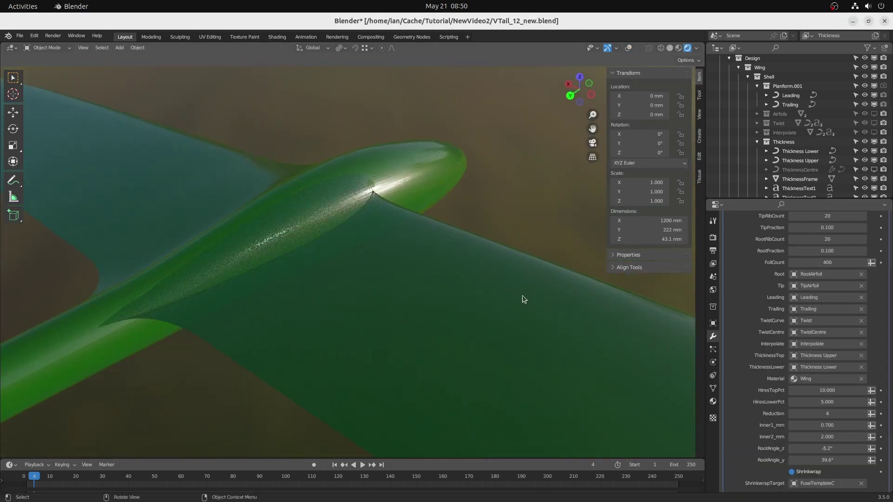
Open WingV2's material settings and look through its surface parameters
{"action": "left_click", "coordinate": [713, 401]}
{"action": "scroll", "coordinate": [795, 331], "scroll_direction": "down", "scroll_amount": 2}
{"action": "scroll", "coordinate": [794, 331], "scroll_direction": "down", "scroll_amount": 8}
{"action": "middle_click_drag", "start_coordinate": [419, 218], "coordinate": [396, 195]}
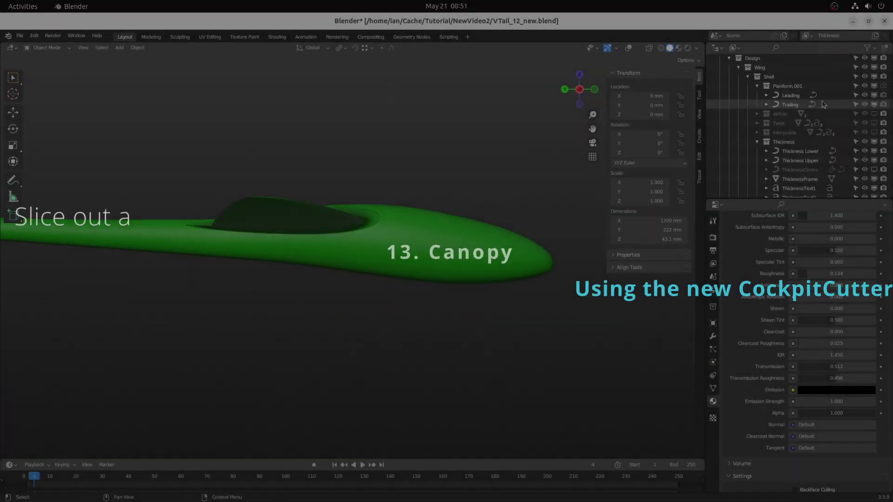
Expand the FuselageByCurves collection, make CockpitGuide.002 visible in the viewport, and turn on the viewport overlays
{"action": "scroll", "coordinate": [822, 103], "scroll_direction": "down", "scroll_amount": 7}
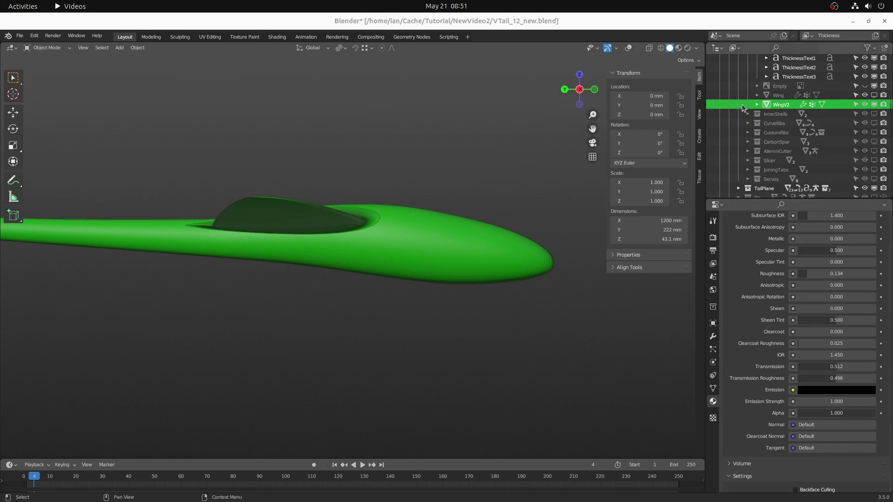
{"action": "scroll", "coordinate": [751, 110], "scroll_direction": "down", "scroll_amount": 6}
{"action": "left_click", "coordinate": [768, 115]}
{"action": "left_click", "coordinate": [768, 116]}
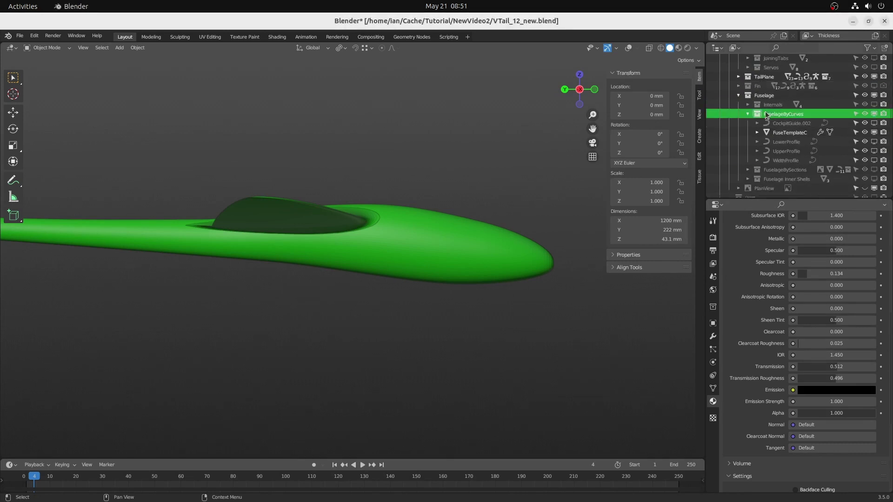
{"action": "left_click", "coordinate": [799, 124]}
{"action": "left_click", "coordinate": [873, 123]}
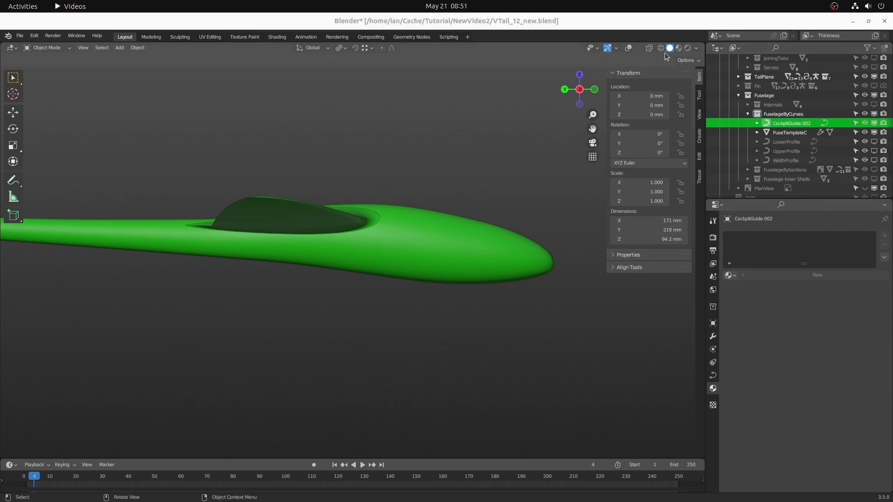
{"action": "left_click", "coordinate": [628, 48]}
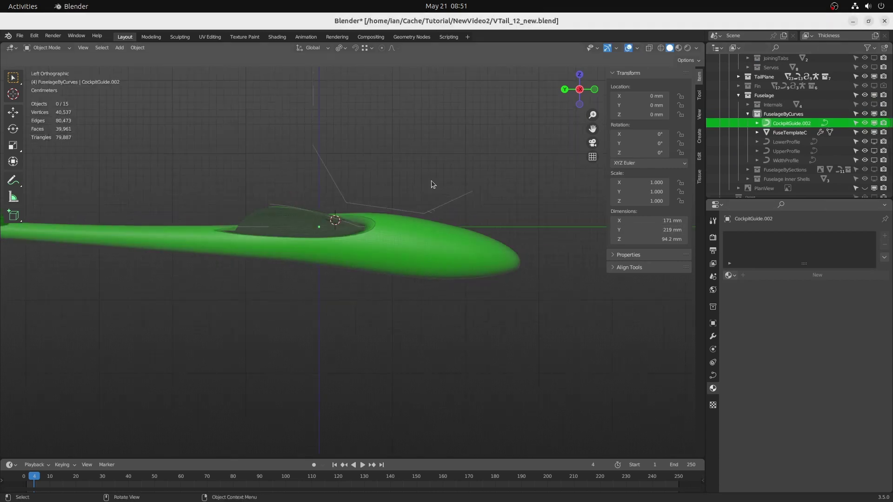
Move all control points of CockpitGuide.002 about -68 mm in Y and -47 mm in Z, onto the fuselage nose
{"action": "left_click", "coordinate": [426, 203]}
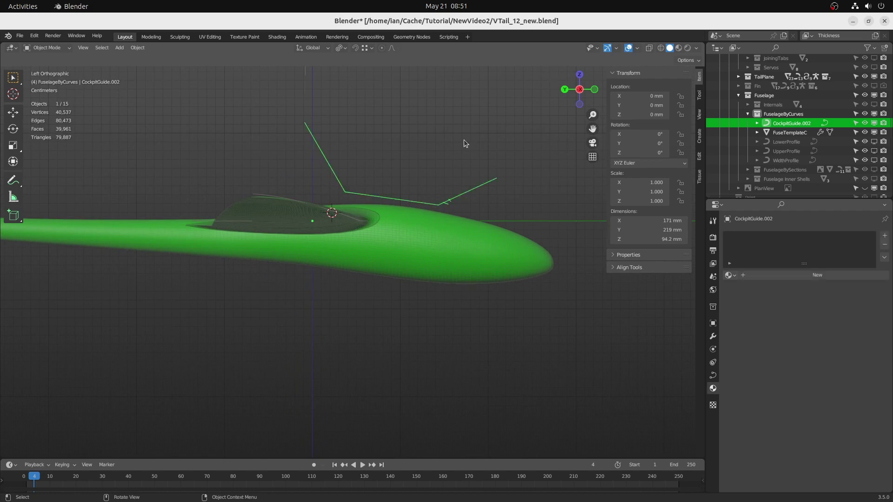
{"action": "key", "text": "Tab"}
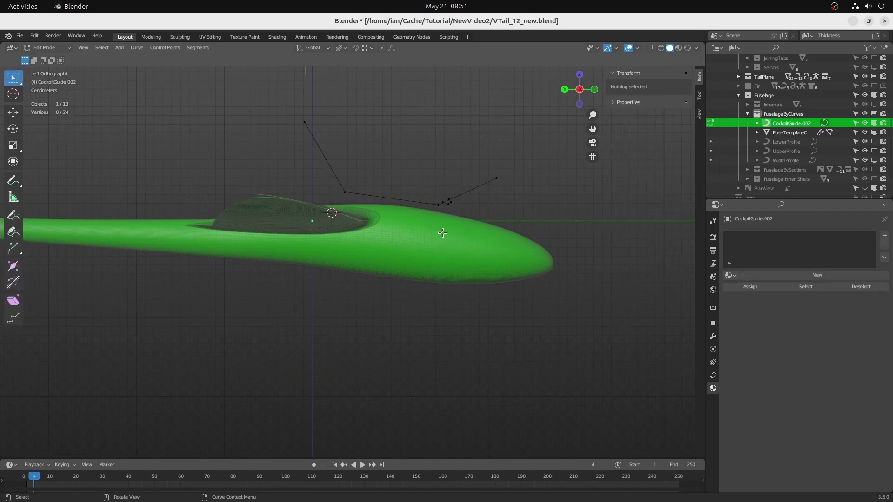
{"action": "key", "text": "a"}
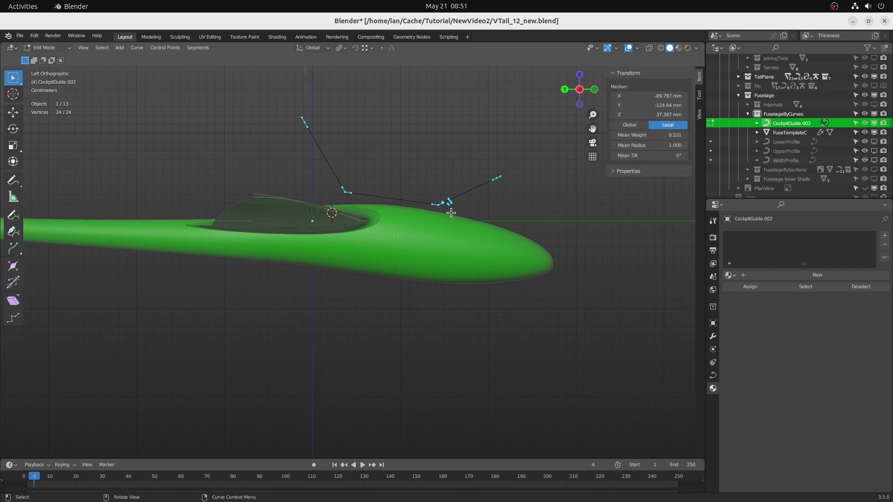
{"action": "key", "text": "g"}
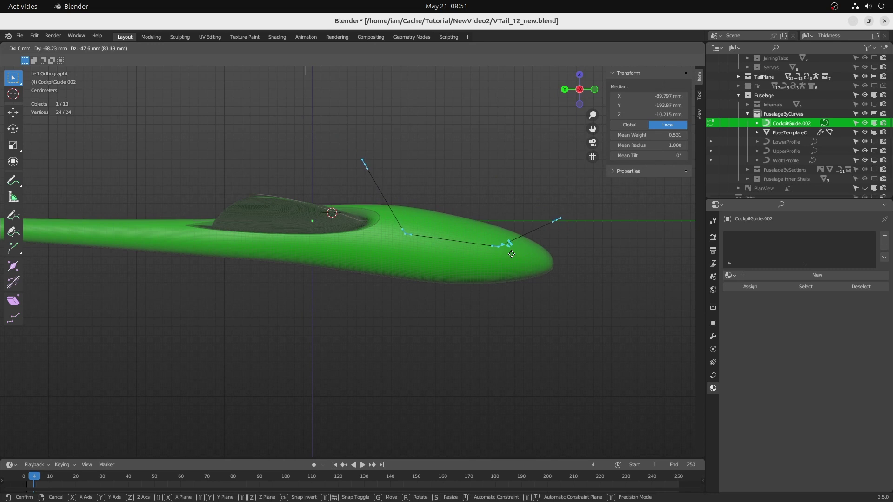
{"action": "left_click", "coordinate": [511, 255]}
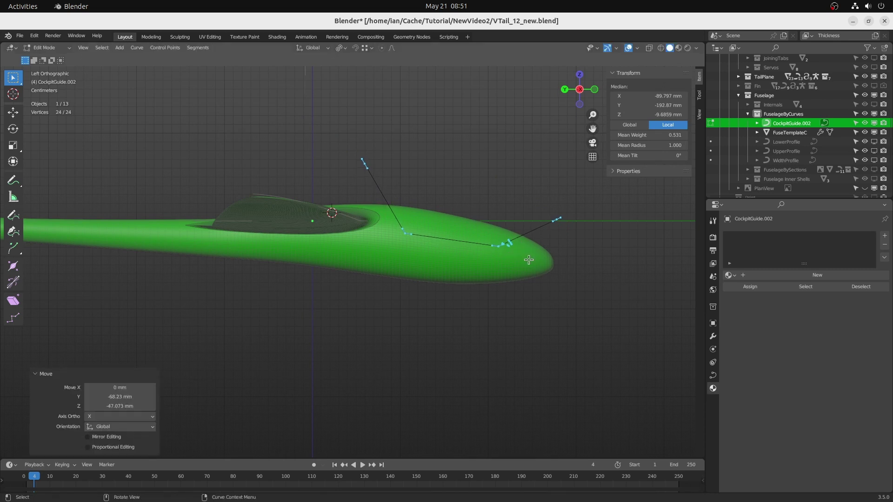
{"action": "key", "text": "Tab"}
Enable FuseTemplateC's CockpitCutterSolid modifier in the viewport and set its Resolution Cockpit to 50
{"action": "left_click", "coordinate": [502, 275]}
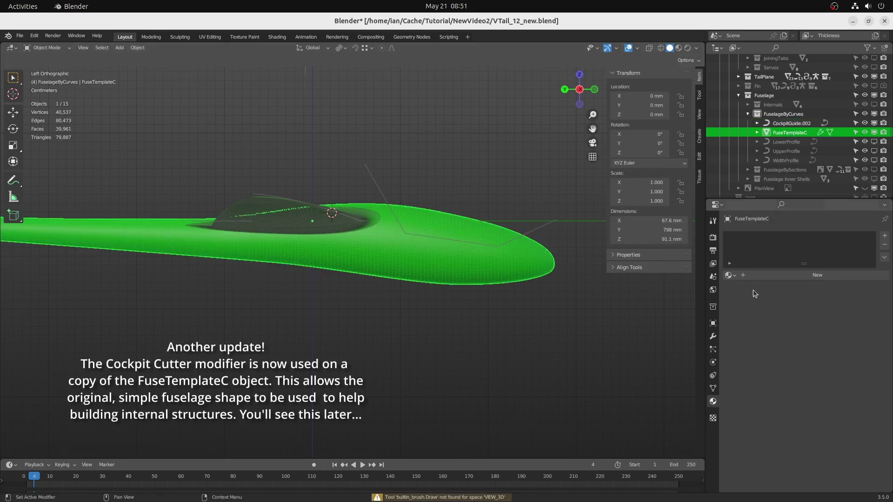
{"action": "left_click", "coordinate": [712, 337]}
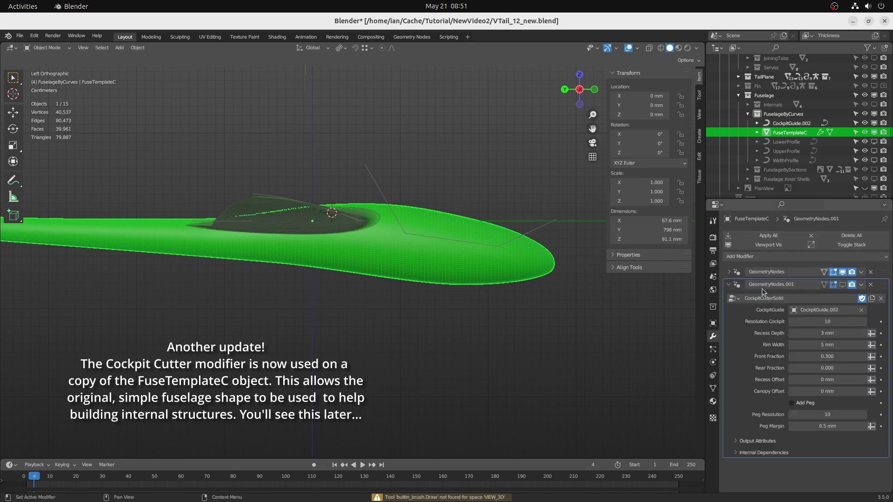
{"action": "left_click", "coordinate": [840, 285]}
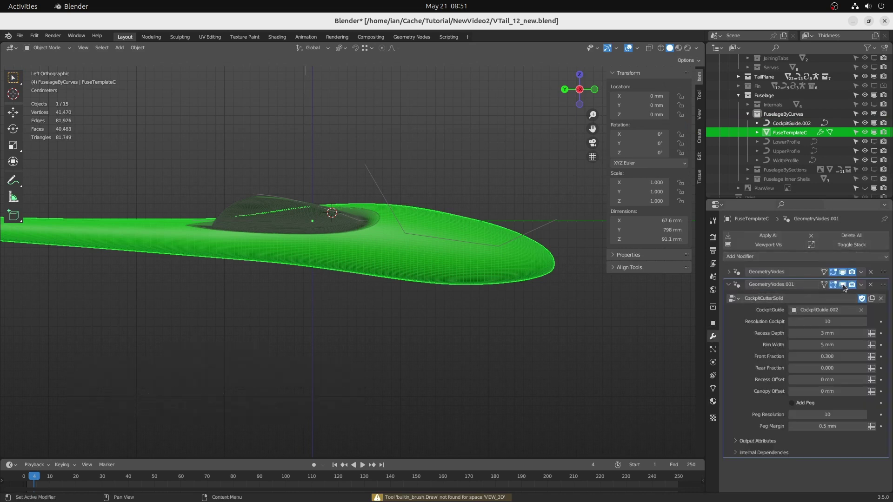
{"action": "scroll", "coordinate": [547, 272], "scroll_direction": "up", "scroll_amount": 4}
{"action": "scroll", "coordinate": [547, 272], "scroll_direction": "down", "scroll_amount": 2}
{"action": "middle_click_drag", "start_coordinate": [520, 276], "coordinate": [434, 308], "text": "shift"}
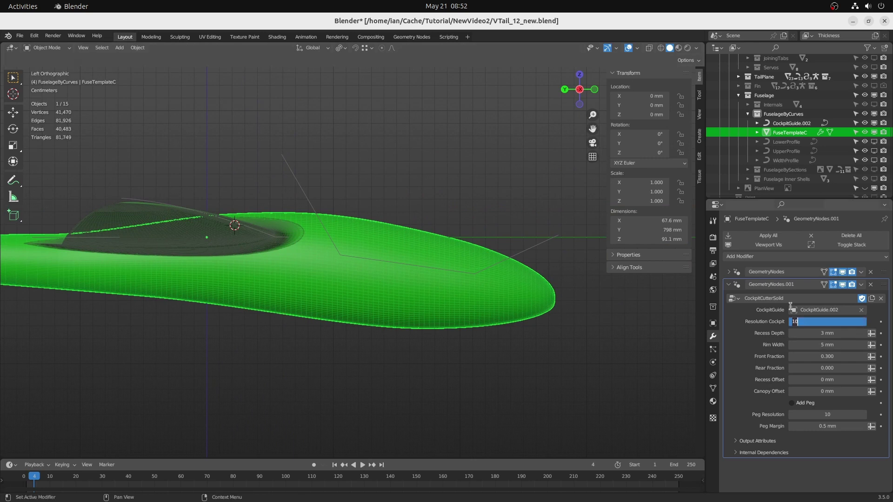
{"action": "key", "text": "Return"}
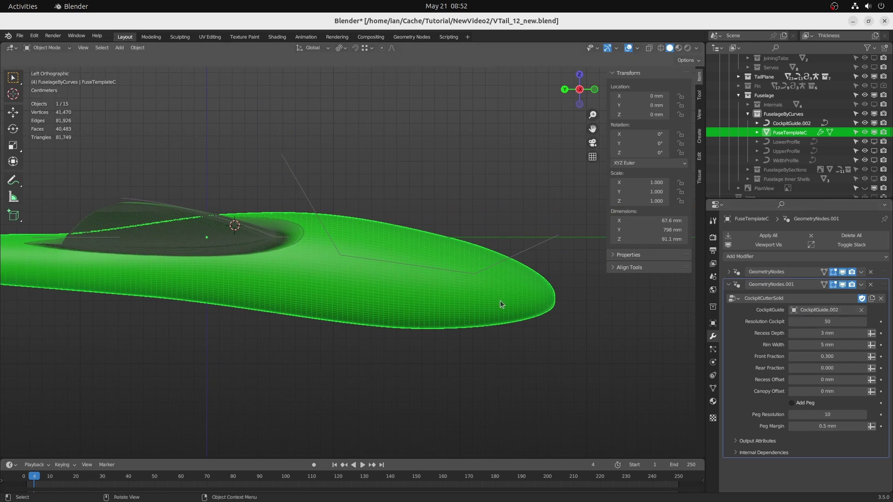
Turn on X-ray and examine the cockpit cut outline on the fuselage nose from several angles
{"action": "mouse_move", "coordinate": [480, 262]}
{"action": "middle_mouse_down"}
{"action": "mouse_move", "coordinate": [440, 276]}
{"action": "mouse_move", "coordinate": [485, 265]}
{"action": "middle_mouse_up"}
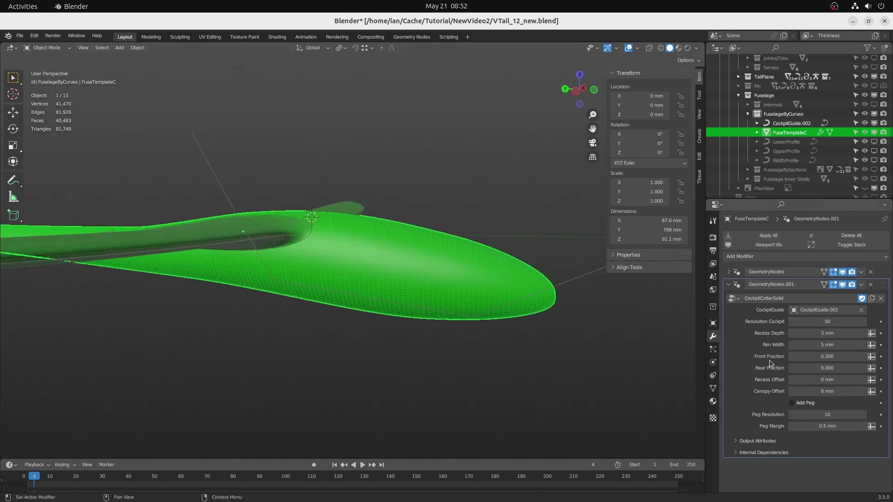
{"action": "scroll", "coordinate": [403, 265], "scroll_direction": "up", "scroll_amount": 2}
{"action": "middle_click_drag", "start_coordinate": [414, 272], "coordinate": [382, 254]}
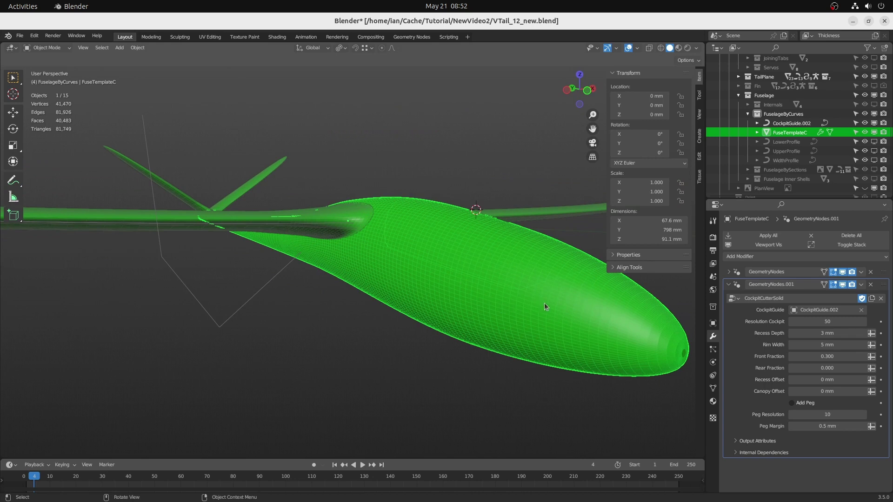
{"action": "mouse_move", "coordinate": [506, 310]}
{"action": "middle_mouse_down"}
{"action": "mouse_move", "coordinate": [471, 291]}
{"action": "mouse_move", "coordinate": [509, 300]}
{"action": "middle_mouse_up"}
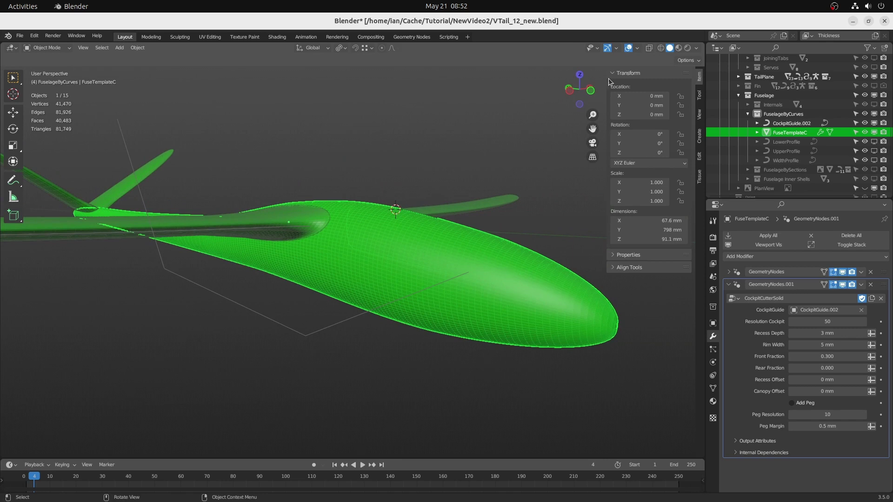
{"action": "left_click", "coordinate": [650, 48]}
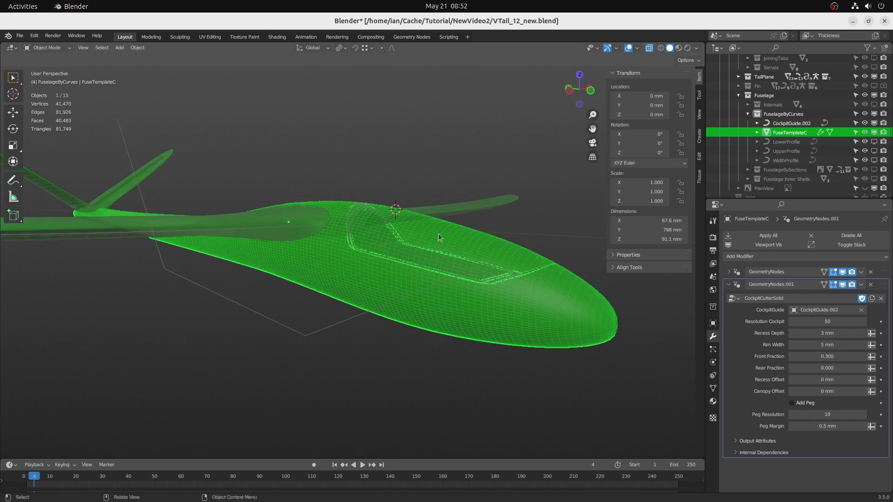
{"action": "middle_click_drag", "start_coordinate": [436, 231], "coordinate": [406, 246]}
{"action": "scroll", "coordinate": [406, 247], "scroll_direction": "up", "scroll_amount": 5}
{"action": "middle_click_drag", "start_coordinate": [413, 292], "coordinate": [380, 268]}
{"action": "scroll", "coordinate": [318, 289], "scroll_direction": "up", "scroll_amount": 3}
{"action": "middle_click_drag", "start_coordinate": [318, 289], "coordinate": [366, 279]}
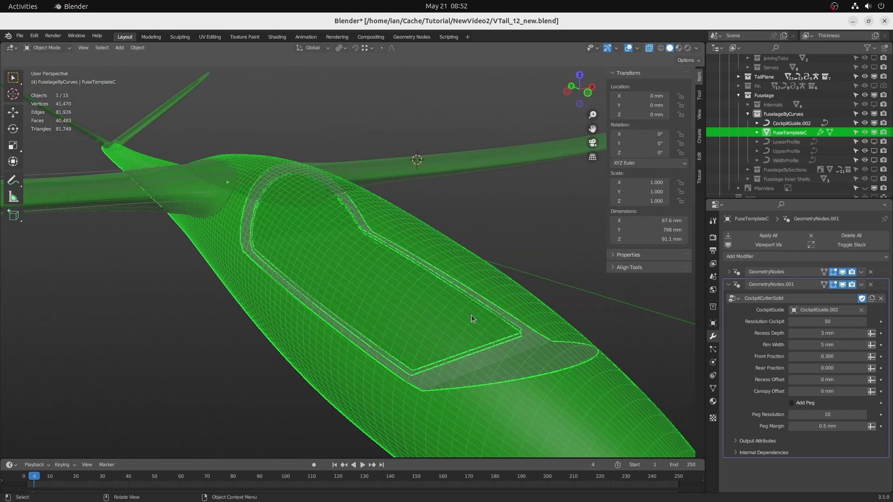
{"action": "middle_click_drag", "start_coordinate": [437, 352], "coordinate": [422, 394]}
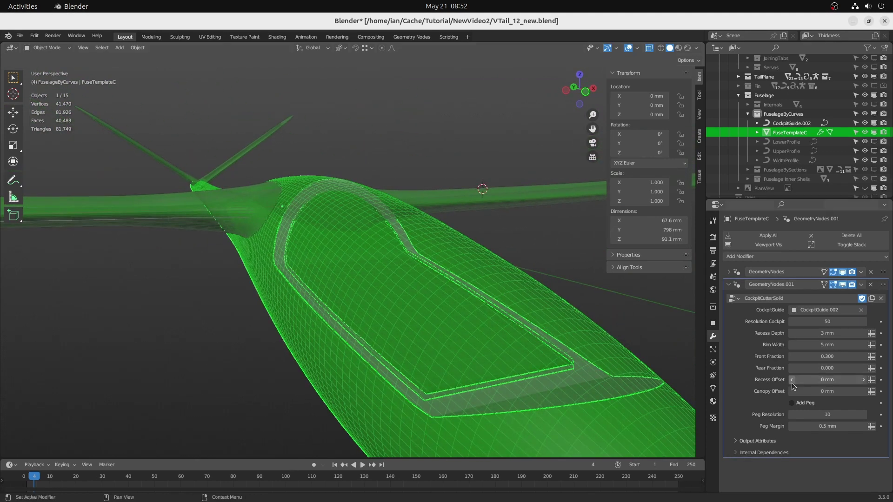
Set the Canopy Offset to 50 mm to lift the canopy clear of the fuselage, and view the cockpit opening
{"action": "left_click", "coordinate": [820, 389]}
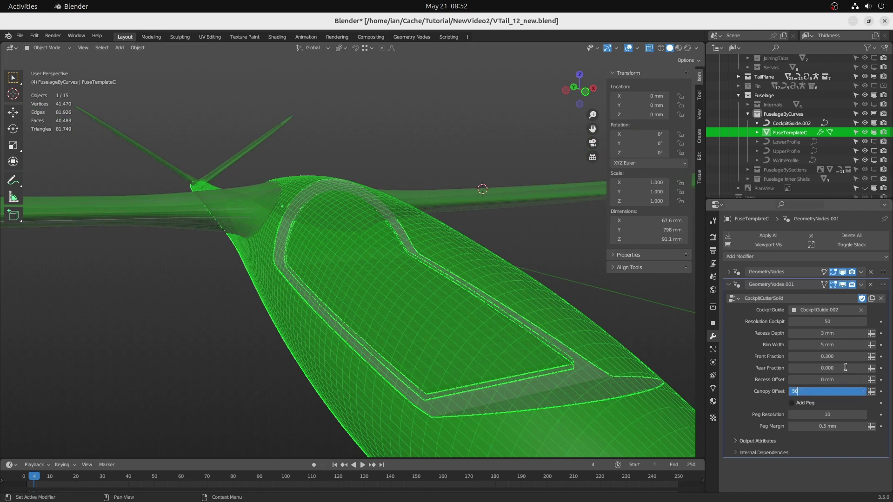
{"action": "type", "text": "50"}
{"action": "key", "text": "Return"}
{"action": "middle_click_drag", "start_coordinate": [465, 365], "coordinate": [391, 251]}
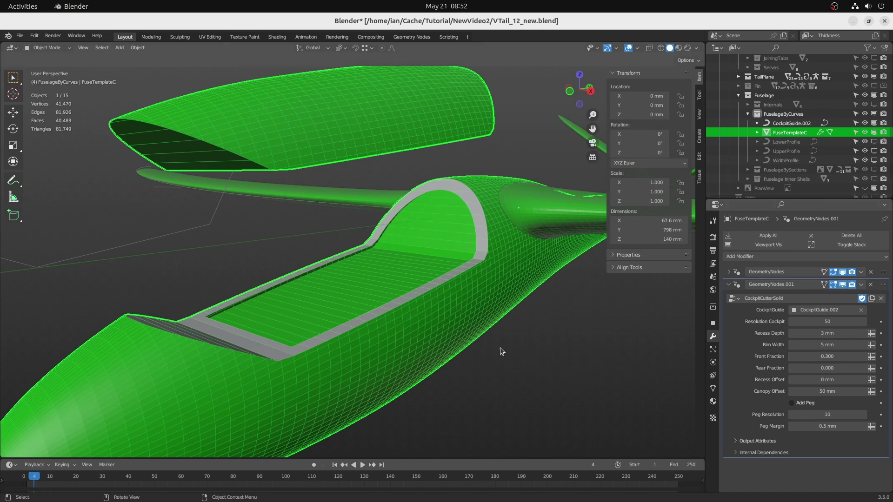
Try a Rear Fraction of 0.2 for the cockpit cutter, settle on 0.4, and view the rear rim
{"action": "left_click", "coordinate": [807, 369]}
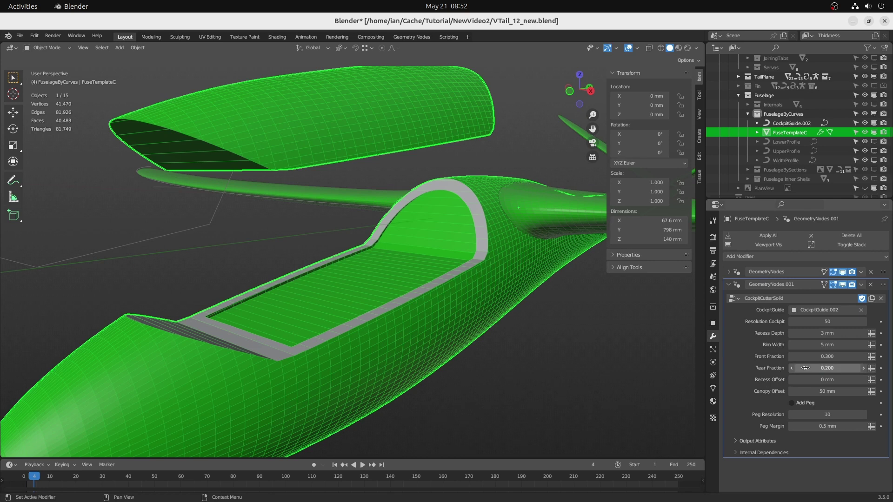
{"action": "left_click", "coordinate": [803, 368]}
{"action": "type", "text": ".4"}
{"action": "key", "text": "Return"}
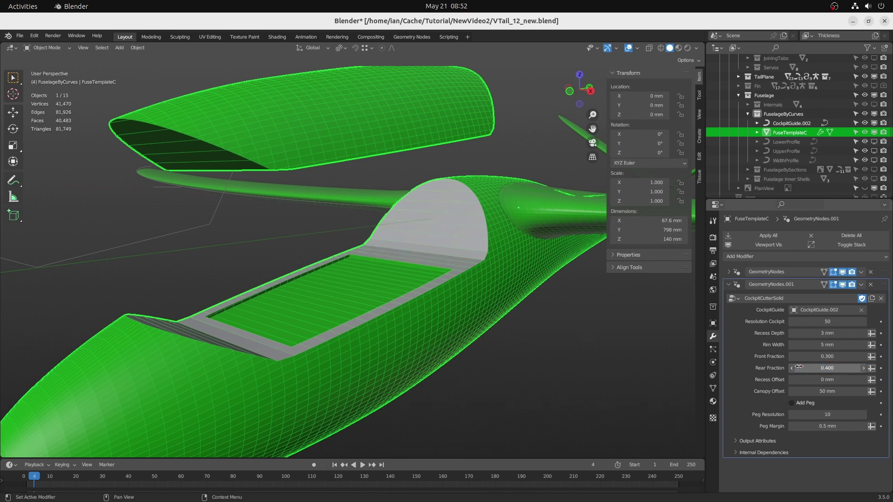
{"action": "middle_click_drag", "start_coordinate": [394, 224], "coordinate": [378, 230]}
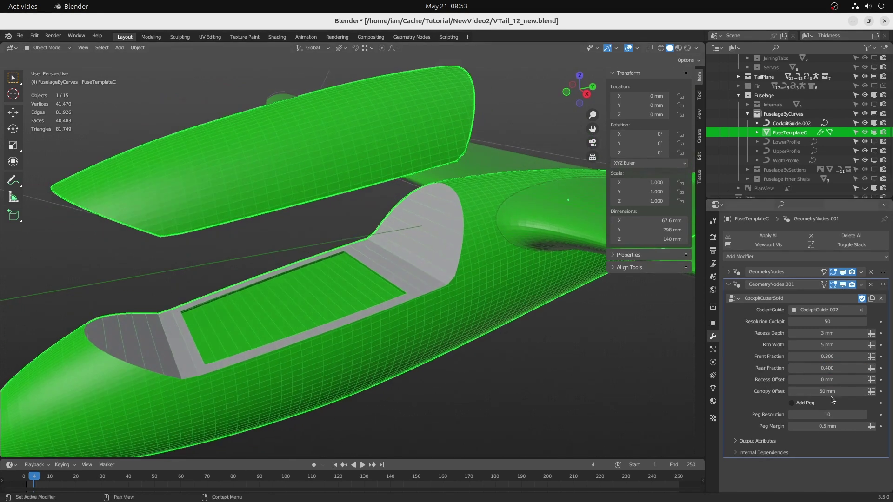
Try a Rim Width of 8 mm, set the Recess Depth to 5 mm, and return the Rim Width to 5 mm
{"action": "left_click", "coordinate": [828, 347]}
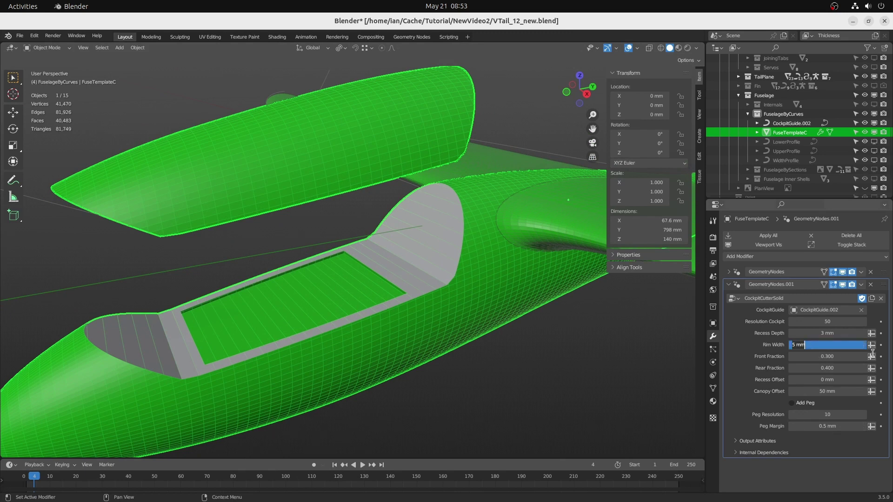
{"action": "key", "text": "Return"}
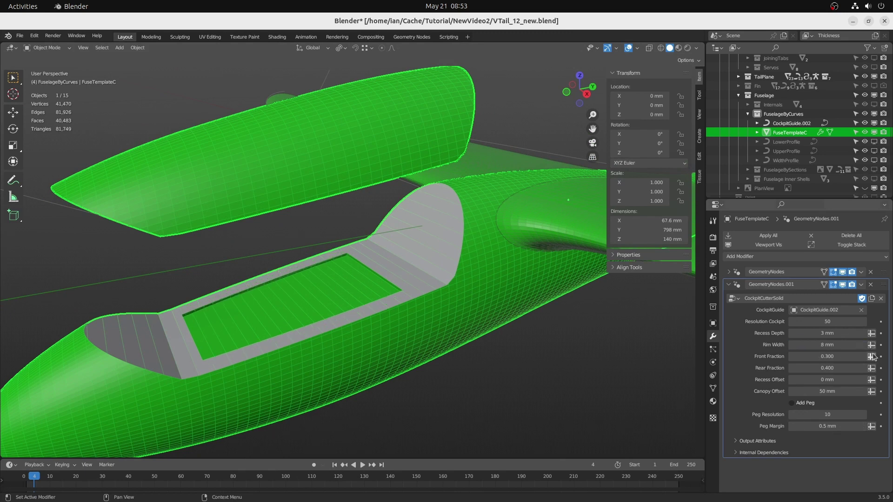
{"action": "left_click", "coordinate": [808, 335]}
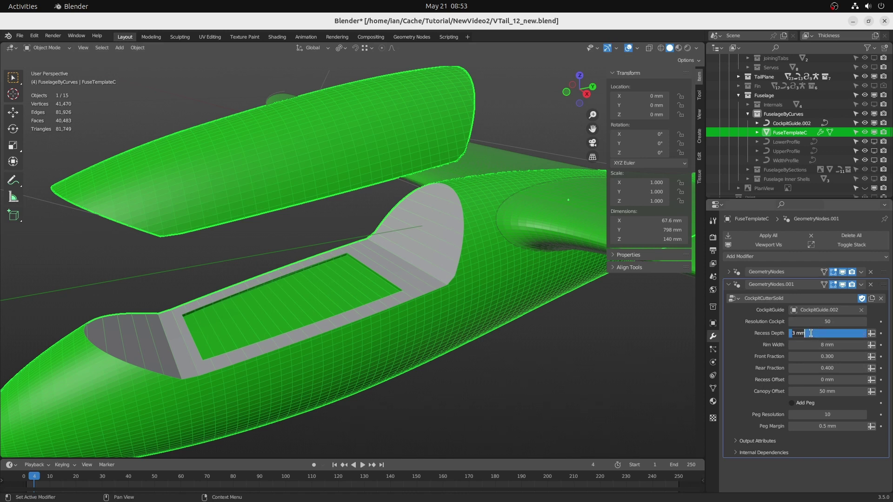
{"action": "key", "text": "Return"}
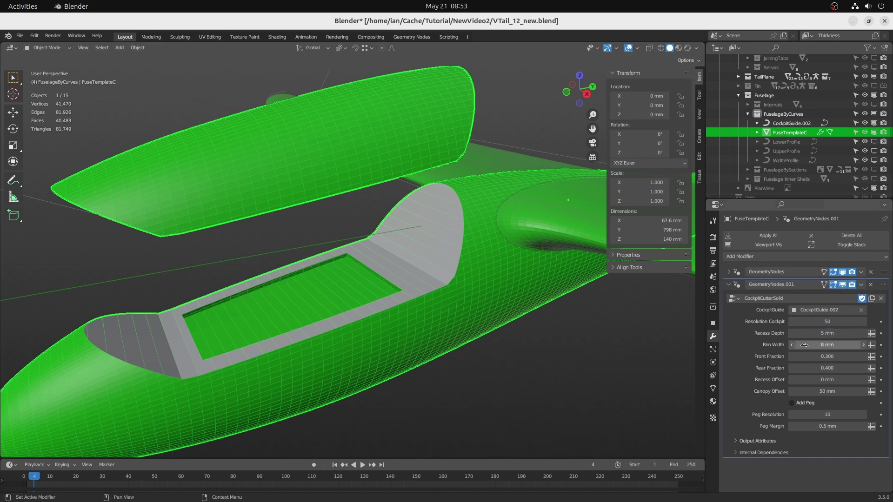
{"action": "left_click", "coordinate": [803, 344]}
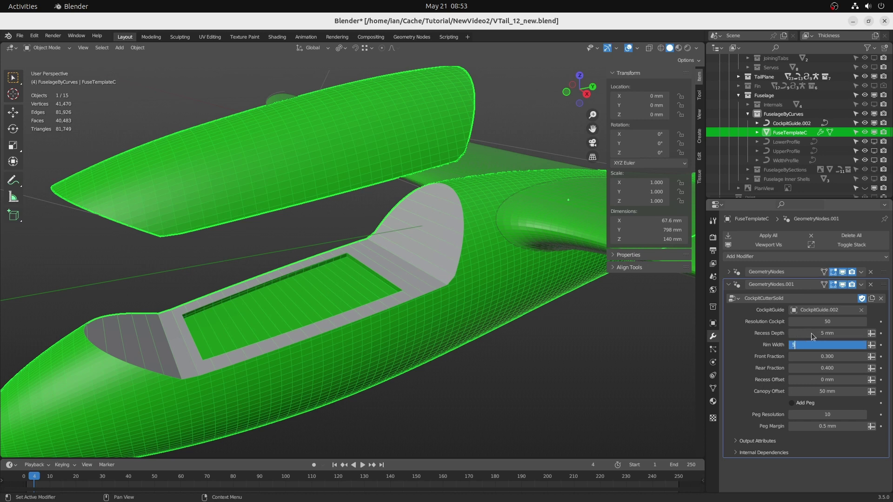
{"action": "key", "text": "Return"}
{"action": "middle_click_drag", "start_coordinate": [417, 312], "coordinate": [442, 299]}
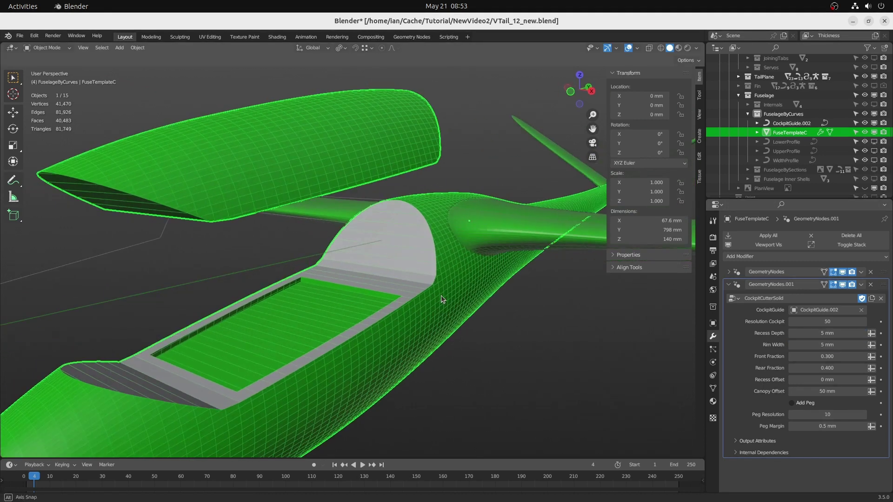
Inspect the raised canopy and cockpit recess, and set the Canopy Offset back to 0 mm
{"action": "left_click_drag", "start_coordinate": [822, 391], "coordinate": [824, 391]}
{"action": "middle_click_drag", "start_coordinate": [454, 247], "coordinate": [480, 325]}
{"action": "middle_click_drag", "start_coordinate": [445, 267], "coordinate": [457, 287]}
{"action": "left_click", "coordinate": [823, 392]}
{"action": "type", "text": "0"}
{"action": "key", "text": "Return"}
In an X-ray side view, move CockpitGuide.002's small separate segments near the nose about -1.2 mm in Y and 1.5 mm in Z
{"action": "key", "text": "ctrl+KP_3"}
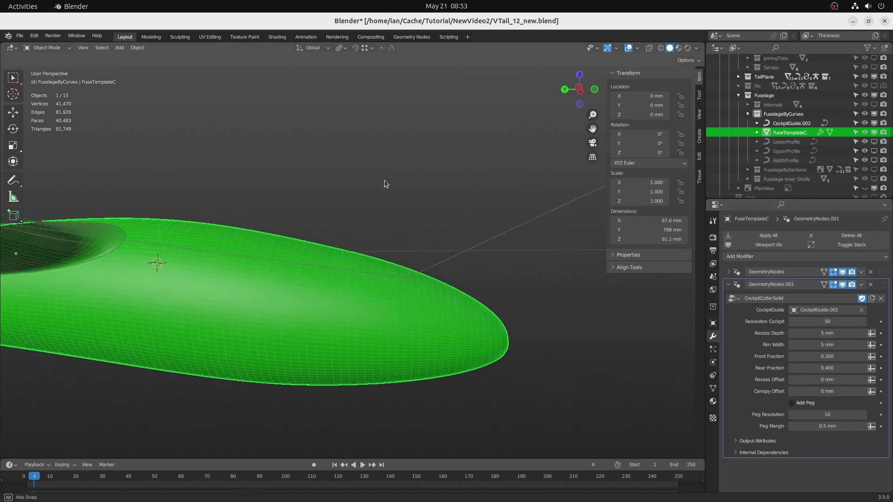
{"action": "left_click", "coordinate": [466, 283]}
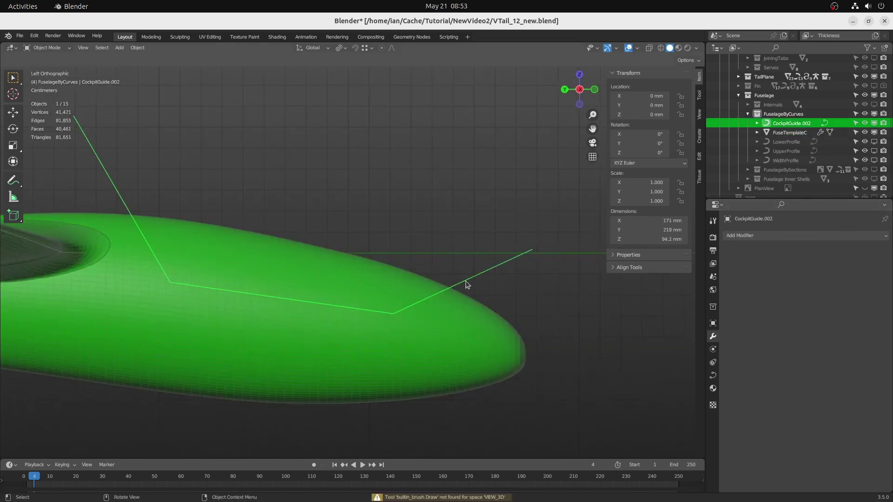
{"action": "key", "text": "alt+z"}
{"action": "scroll", "coordinate": [378, 343], "scroll_direction": "up", "scroll_amount": 3}
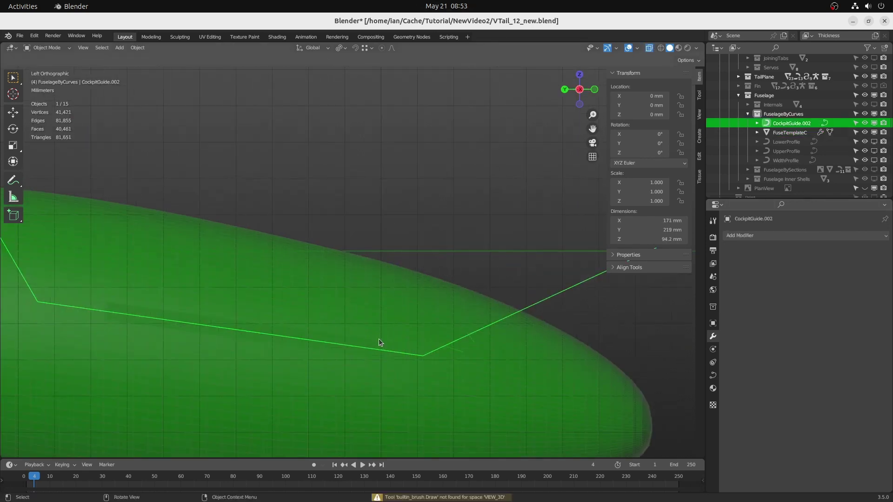
{"action": "left_click", "coordinate": [458, 354]}
{"action": "left_click", "coordinate": [564, 290]}
{"action": "key", "text": "Tab"}
{"action": "left_click_drag", "start_coordinate": [435, 318], "coordinate": [482, 364]}
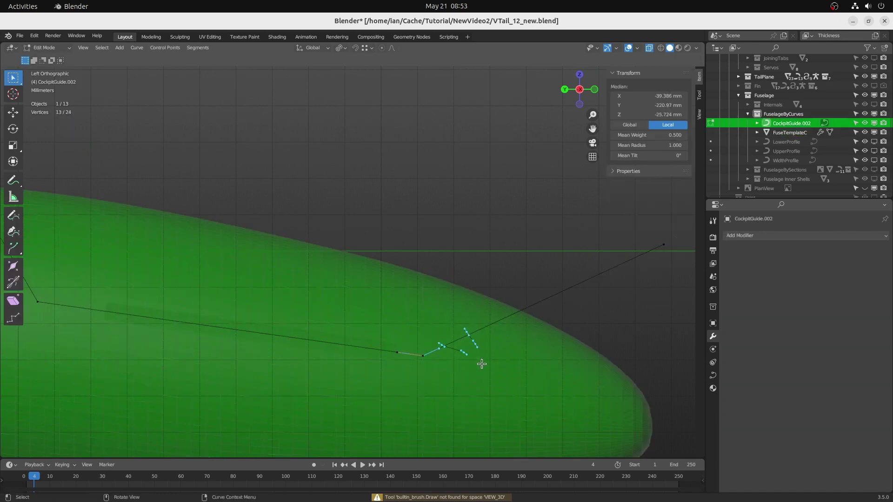
{"action": "left_click", "coordinate": [441, 346], "text": "shift"}
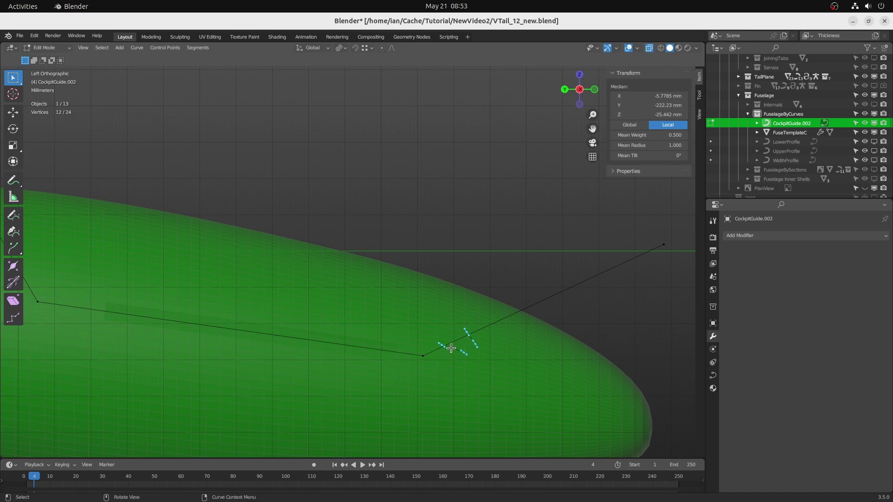
{"action": "key", "text": "g"}
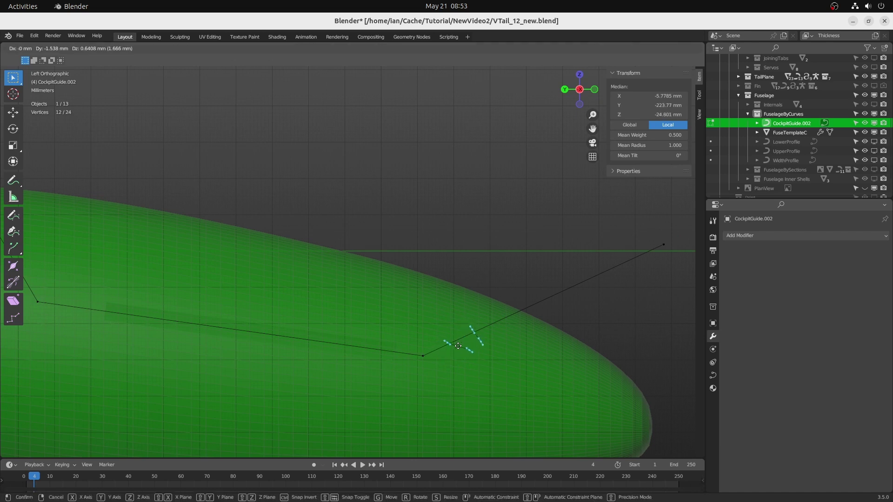
{"action": "left_click", "coordinate": [457, 346]}
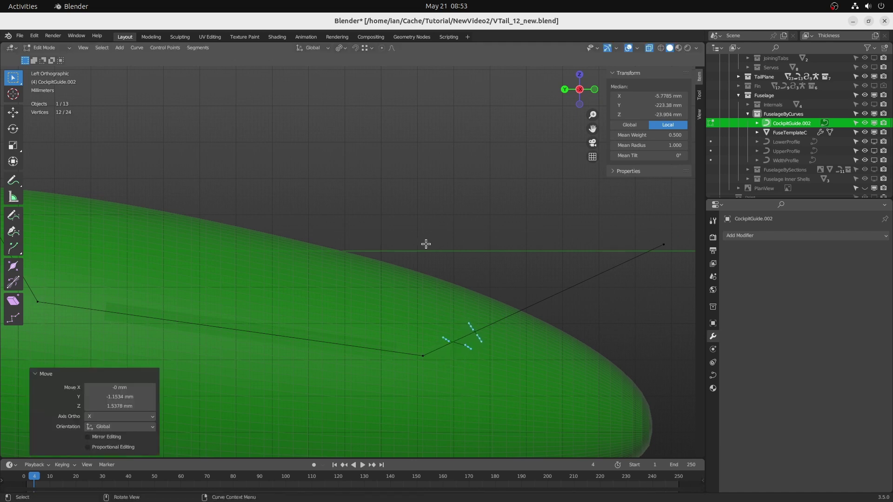
Leave edit mode on the cockpit guide curve and enable Add Peg in FuseTemplateC's cockpit cutter modifier
{"action": "key", "text": "KP_7"}
{"action": "middle_click_drag", "start_coordinate": [511, 386], "coordinate": [460, 291], "text": "shift"}
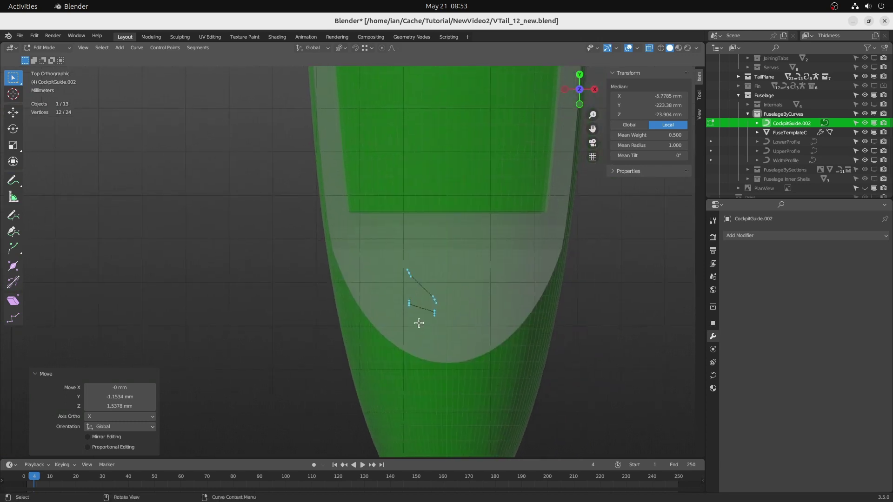
{"action": "key", "text": "Tab"}
{"action": "key", "text": "KP_3"}
{"action": "left_click", "coordinate": [484, 399]}
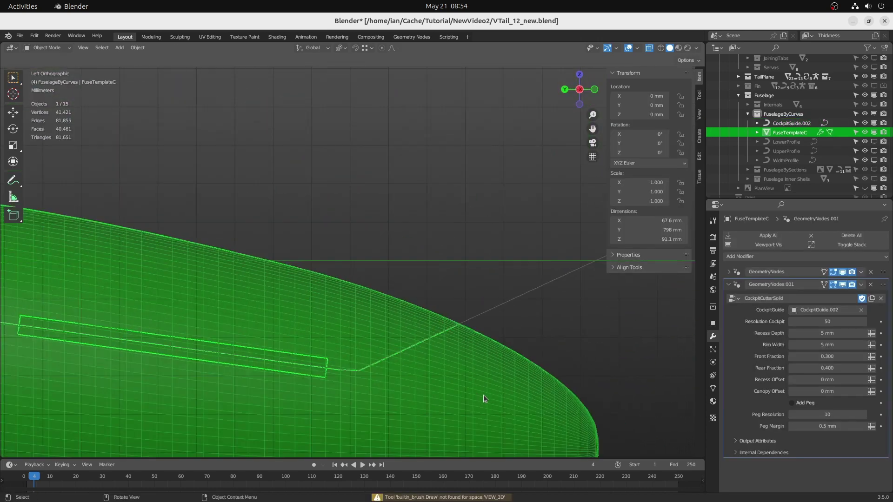
{"action": "middle_click_drag", "start_coordinate": [409, 391], "coordinate": [490, 306], "text": "shift"}
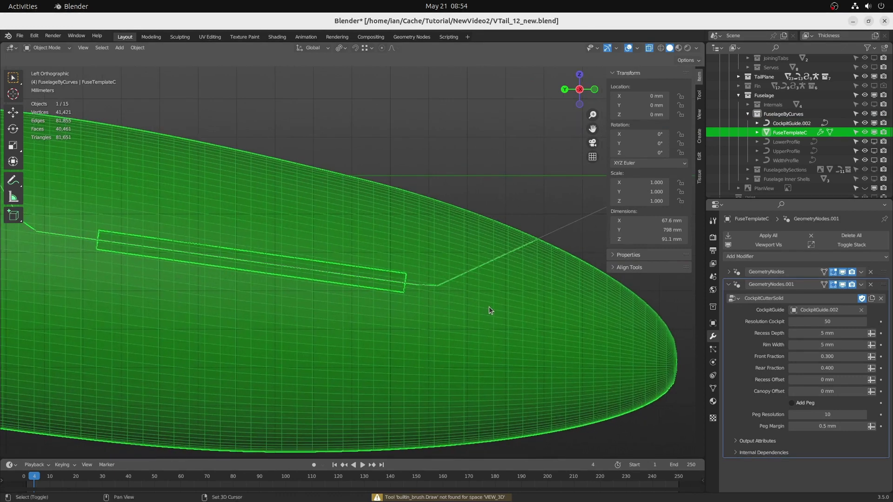
{"action": "left_click", "coordinate": [791, 402]}
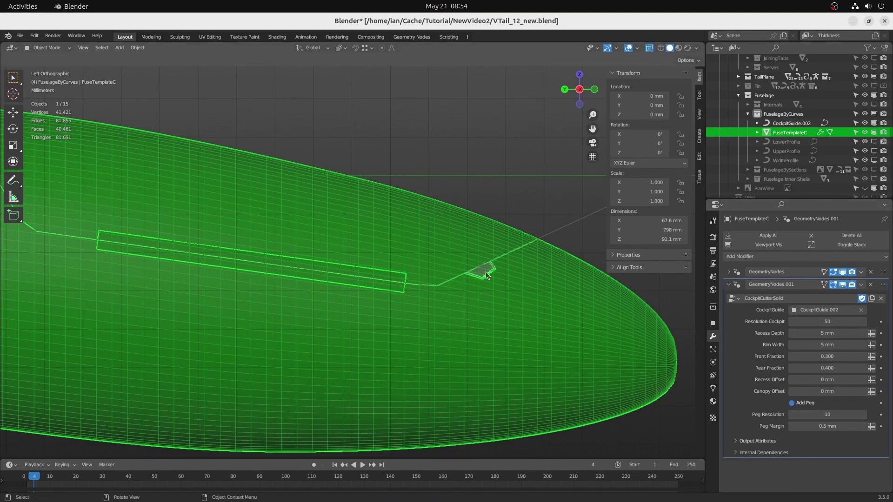
Set the cockpit cutter modifier's Canopy Offset to 30 mm to lift the canopy off the fuselage
{"action": "scroll", "coordinate": [493, 267], "scroll_direction": "up", "scroll_amount": 4}
{"action": "middle_click_drag", "start_coordinate": [493, 267], "coordinate": [417, 311], "text": "shift"}
{"action": "scroll", "coordinate": [417, 311], "scroll_direction": "down", "scroll_amount": 1}
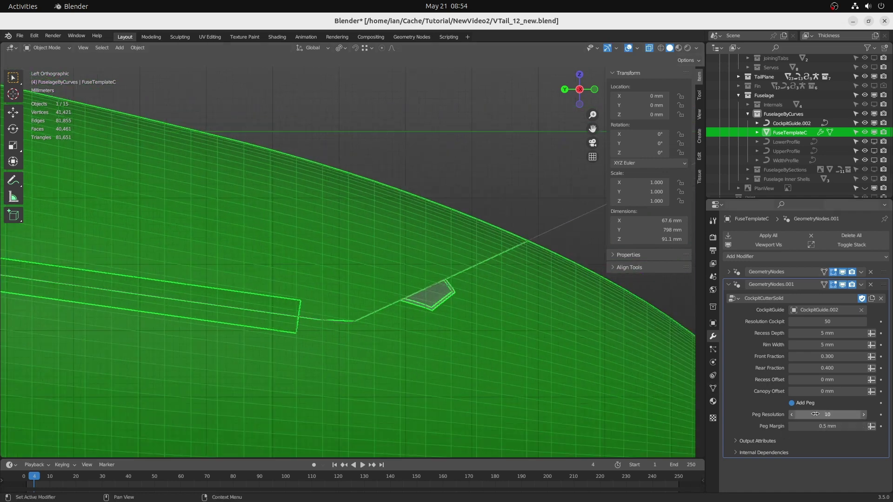
{"action": "left_click", "coordinate": [821, 391]}
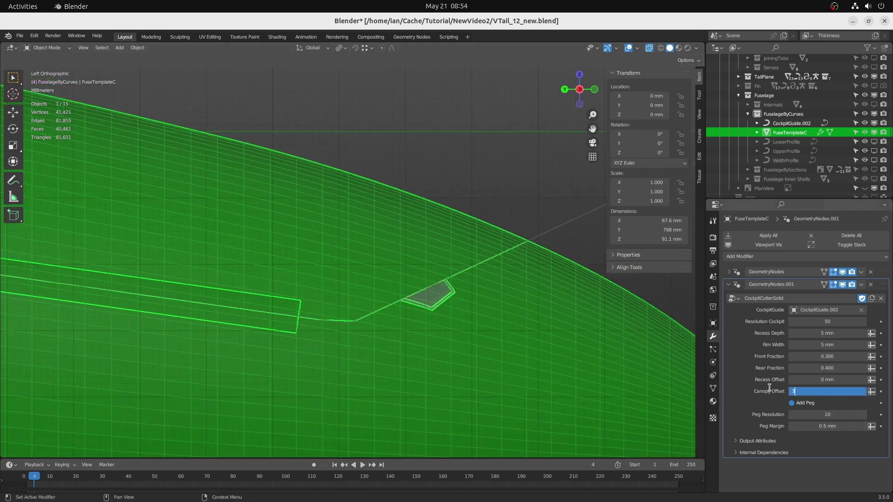
{"action": "type", "text": "30"}
{"action": "key", "text": "Return"}
Turn off X-ray display to inspect the raised canopy and its peg, and set the Canopy Offset to 0 mm
{"action": "scroll", "coordinate": [512, 210], "scroll_direction": "down", "scroll_amount": 2}
{"action": "middle_click_drag", "start_coordinate": [387, 216], "coordinate": [431, 216], "text": "shift"}
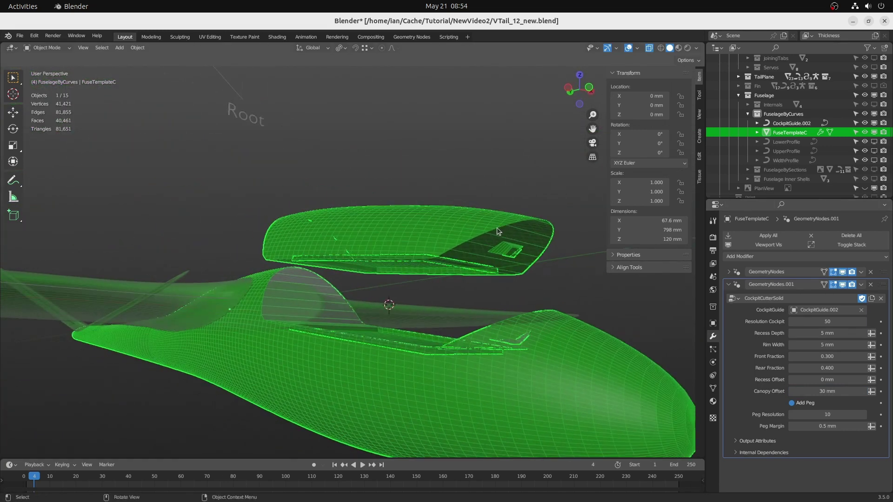
{"action": "left_click", "coordinate": [648, 48]}
{"action": "scroll", "coordinate": [560, 241], "scroll_direction": "up", "scroll_amount": 2}
{"action": "middle_click_drag", "start_coordinate": [559, 241], "coordinate": [450, 245]}
{"action": "middle_click_drag", "start_coordinate": [397, 222], "coordinate": [468, 282]}
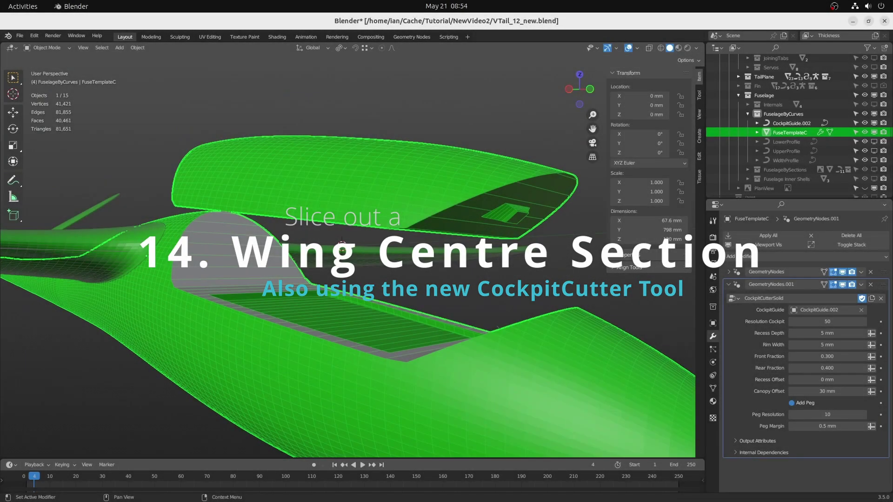
{"action": "middle_click_drag", "start_coordinate": [511, 219], "coordinate": [651, 330]}
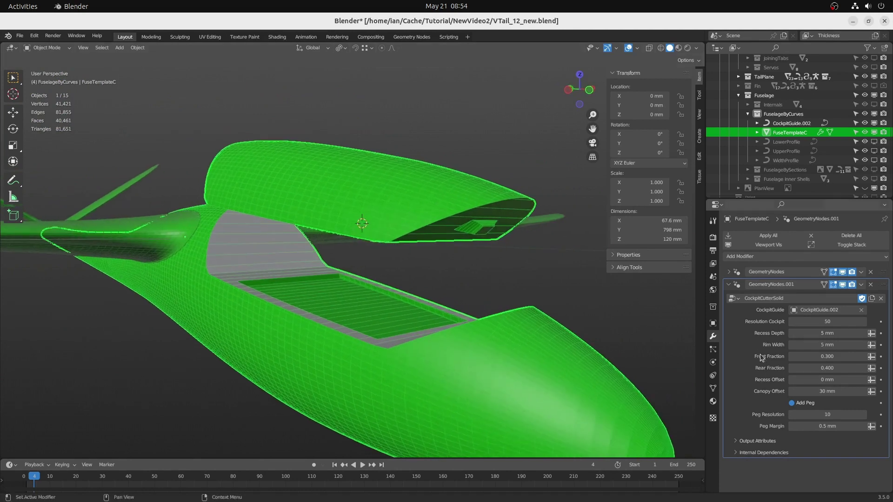
{"action": "double_click", "coordinate": [812, 392]}
{"action": "key", "text": "Return"}
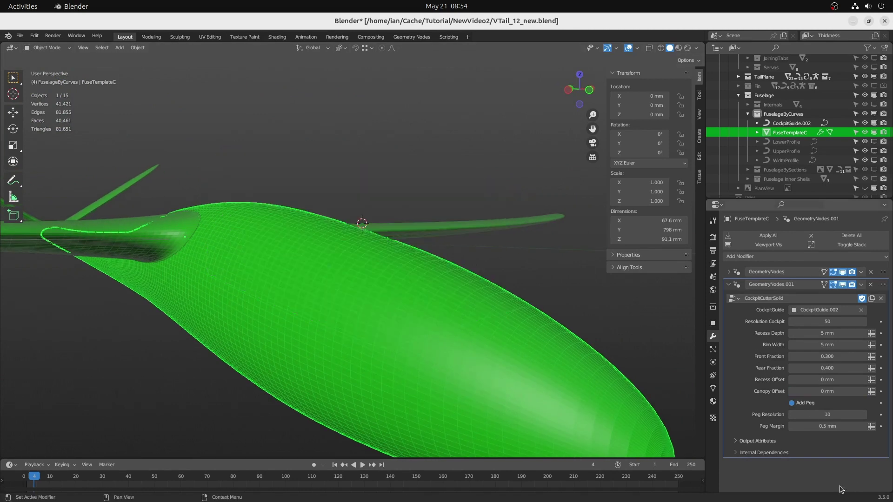
In side view, duplicate the cockpit guide curve and place the copy beside the wing root, about 204 mm along Y
{"action": "scroll", "coordinate": [465, 372], "scroll_direction": "down", "scroll_amount": 3}
{"action": "key", "text": "ctrl+KP_3"}
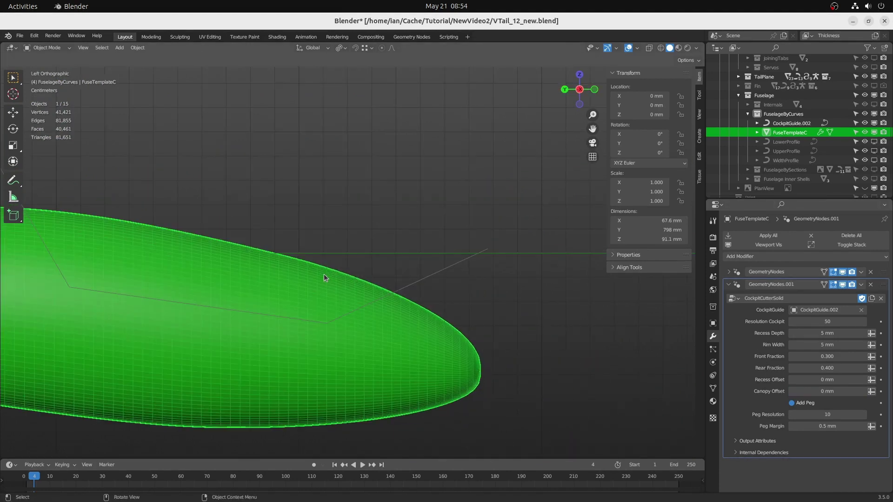
{"action": "middle_click_drag", "start_coordinate": [299, 250], "coordinate": [471, 255], "text": "shift"}
{"action": "scroll", "coordinate": [465, 251], "scroll_direction": "down", "scroll_amount": 2}
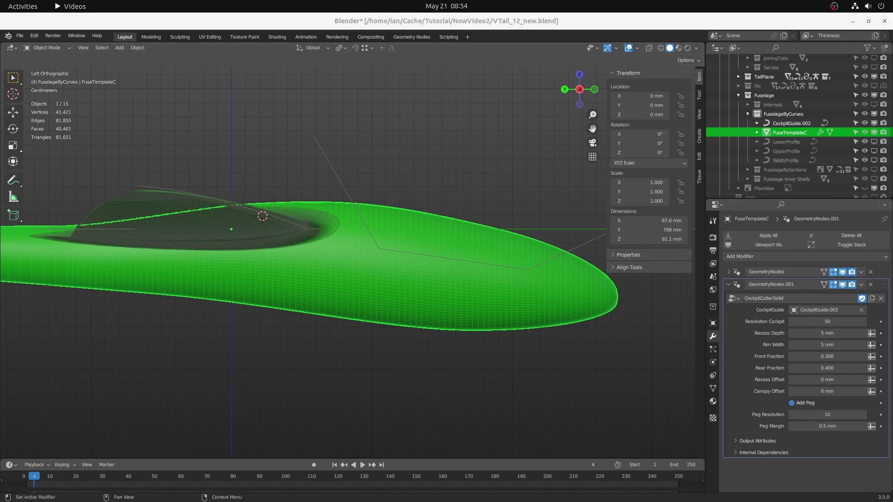
{"action": "scroll", "coordinate": [493, 252], "scroll_direction": "down", "scroll_amount": 3}
{"action": "left_click", "coordinate": [488, 249]}
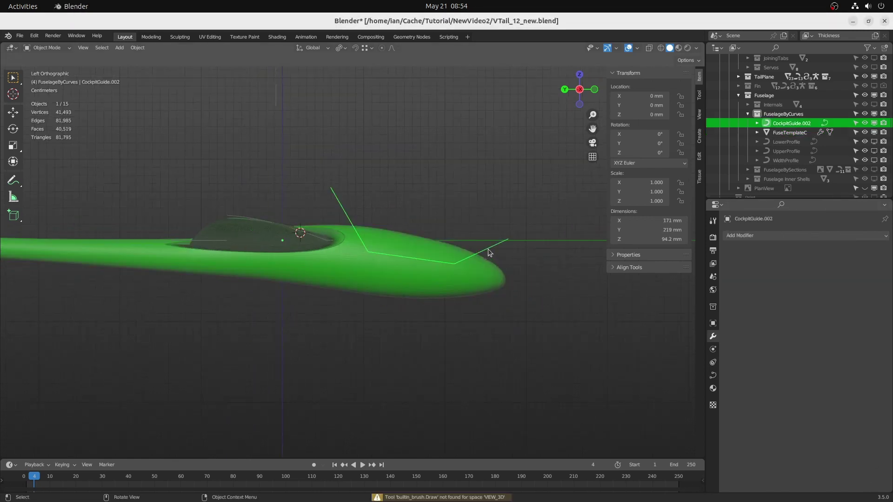
{"action": "key", "text": "shift+d"}
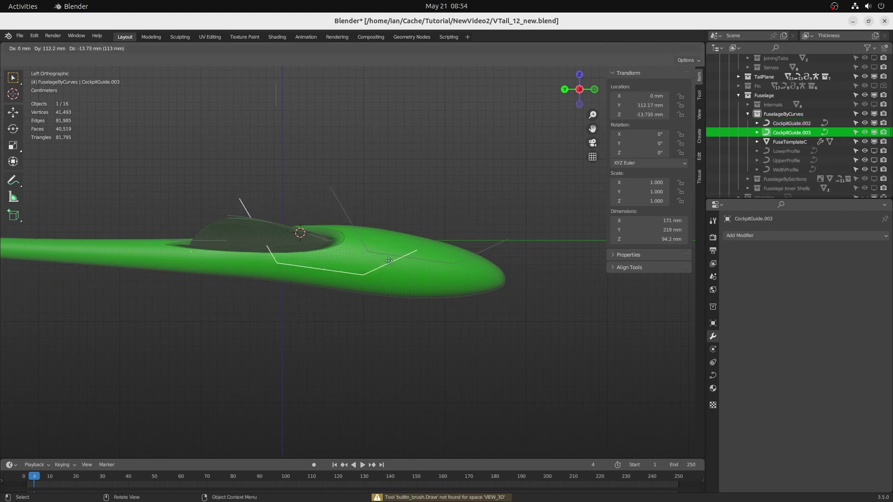
{"action": "left_click", "coordinate": [323, 250]}
Edit the duplicated curve, moving its front end and front corner to the wing's leading edge and its rear corner behind the trailing edge
{"action": "scroll", "coordinate": [347, 256], "scroll_direction": "up", "scroll_amount": 3}
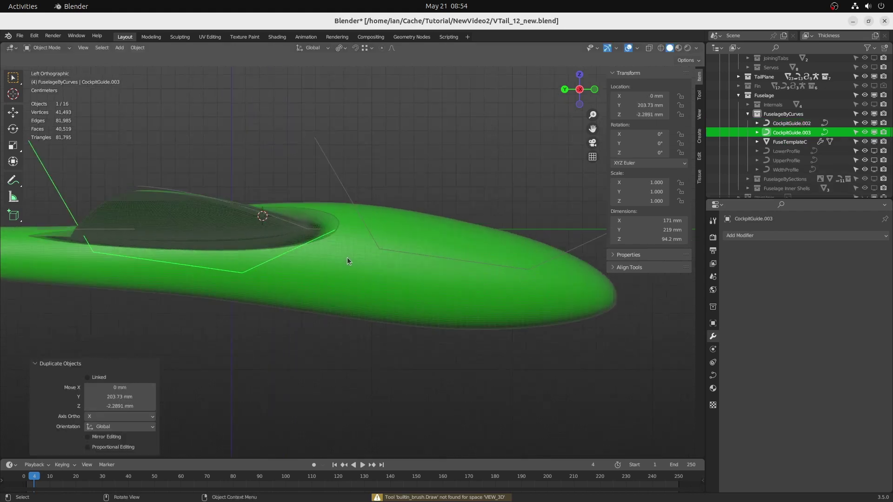
{"action": "middle_click_drag", "start_coordinate": [300, 254], "coordinate": [388, 308], "text": "shift"}
{"action": "scroll", "coordinate": [481, 321], "scroll_direction": "up", "scroll_amount": 2}
{"action": "scroll", "coordinate": [482, 324], "scroll_direction": "down", "scroll_amount": 2}
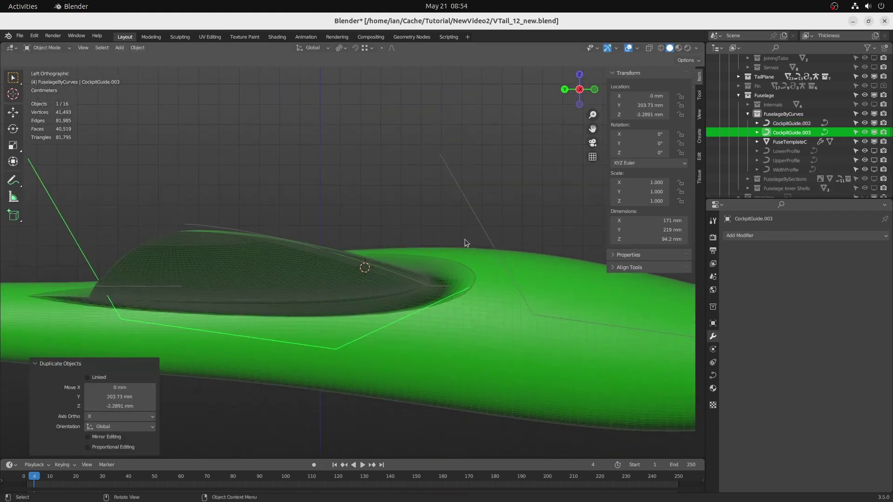
{"action": "key", "text": "Tab"}
{"action": "left_click", "coordinate": [436, 279]}
{"action": "key", "text": "g"}
{"action": "left_click", "coordinate": [441, 241]}
{"action": "left_click", "coordinate": [344, 323]}
{"action": "key", "text": "g"}
{"action": "left_click", "coordinate": [435, 288]}
{"action": "left_click", "coordinate": [192, 301]}
{"action": "key", "text": "g"}
{"action": "left_click", "coordinate": [125, 291]}
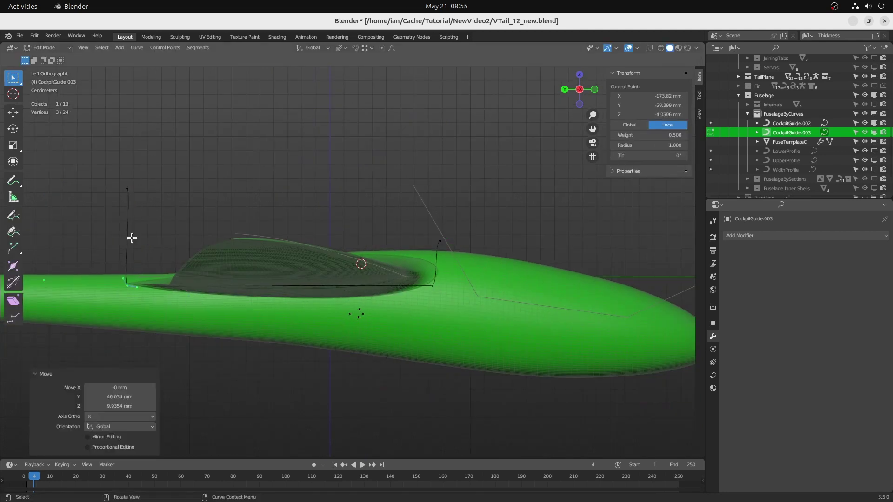
Lower the curve's rear end point to just above the fuselage behind the wing root and rotate its handles
{"action": "left_click", "coordinate": [128, 188]}
{"action": "key", "text": "g"}
{"action": "left_click", "coordinate": [119, 265]}
{"action": "key", "text": "r"}
{"action": "left_click", "coordinate": [141, 306]}
Change the handle type of the curve's rear corner and adjust its handle to follow the wing root's underside
{"action": "left_click", "coordinate": [128, 287]}
{"action": "left_click", "coordinate": [127, 286]}
{"action": "left_click", "coordinate": [127, 287]}
{"action": "key", "text": "v"}
{"action": "left_click", "coordinate": [127, 286]}
{"action": "left_click", "coordinate": [162, 311]}
{"action": "key", "text": "g"}
{"action": "left_click", "coordinate": [165, 292]}
Change the handle type of the curve's front corner and adjust its handle to bend smoothly around the leading edge
{"action": "left_click", "coordinate": [434, 286]}
{"action": "key", "text": "v"}
{"action": "left_click", "coordinate": [430, 287]}
{"action": "left_click", "coordinate": [365, 343]}
{"action": "key", "text": "g"}
{"action": "left_click", "coordinate": [386, 300]}
Fine-tune the curve's front corner and end points so the profile clears the wing root fairing
{"action": "left_click", "coordinate": [440, 241]}
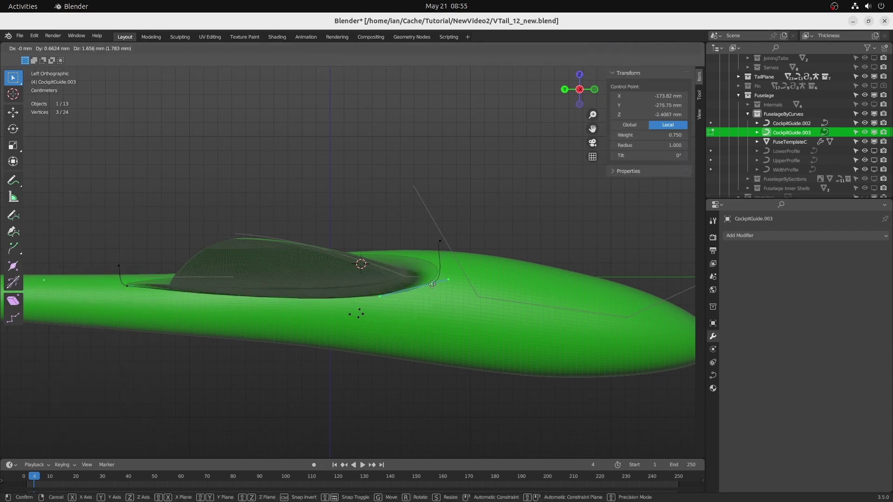
{"action": "left_click", "coordinate": [442, 278]}
{"action": "key", "text": "g"}
{"action": "left_click", "coordinate": [418, 297]}
{"action": "key", "text": "g"}
{"action": "left_click", "coordinate": [119, 262]}
{"action": "key", "text": "g"}
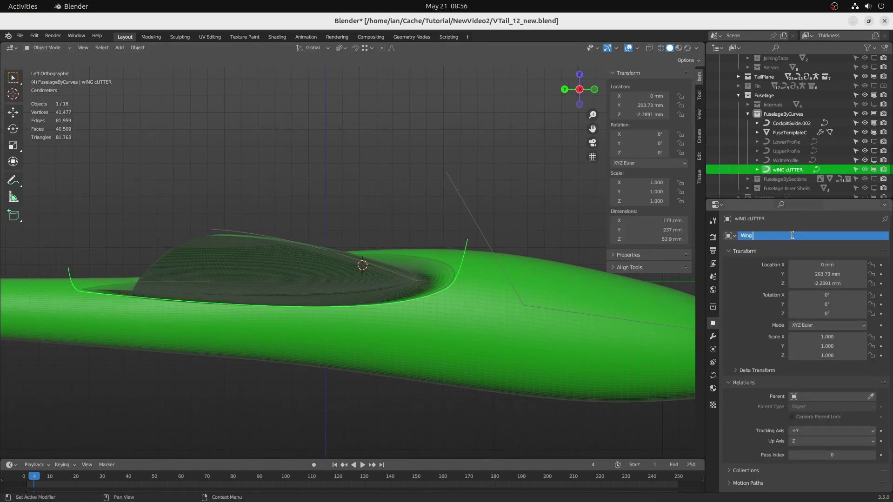
Rename the duplicated curve as Wing Cutter
{"action": "type", "text": "Cutter"}
{"action": "key", "text": "Return"}
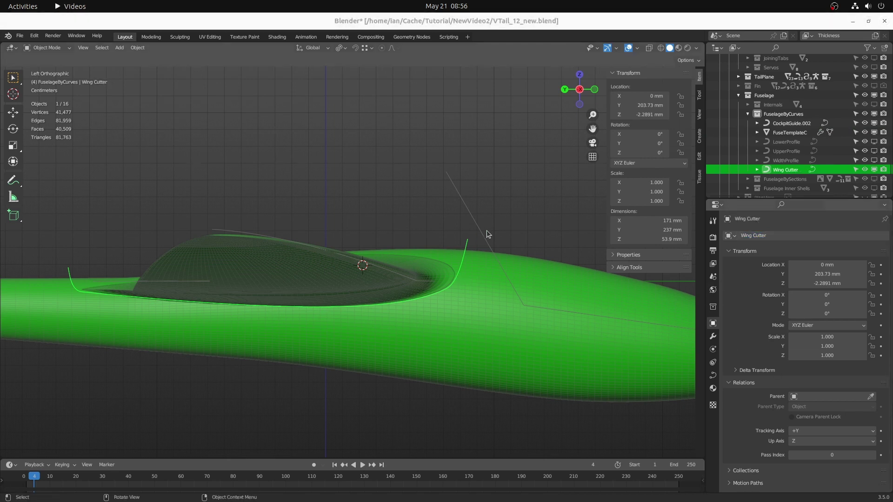
Select FuseTemplateC and duplicate its CockpitCutterSolid geometry nodes modifier
{"action": "left_click", "coordinate": [542, 344]}
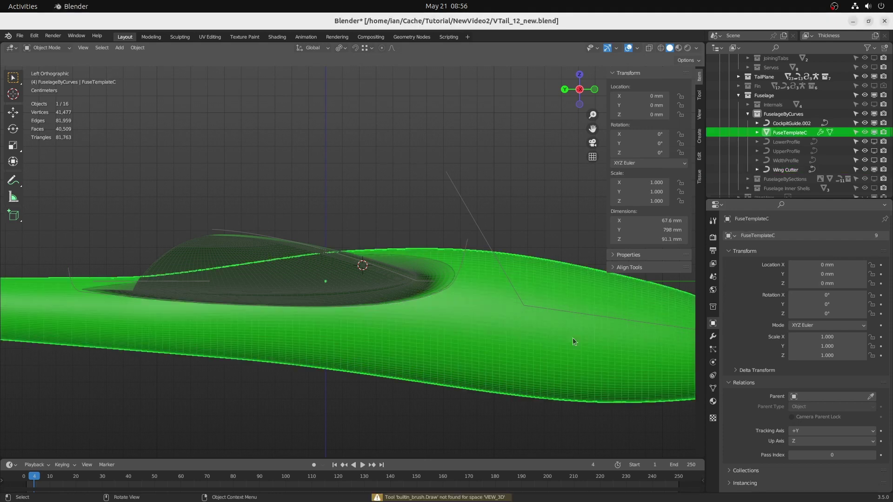
{"action": "left_click", "coordinate": [713, 336]}
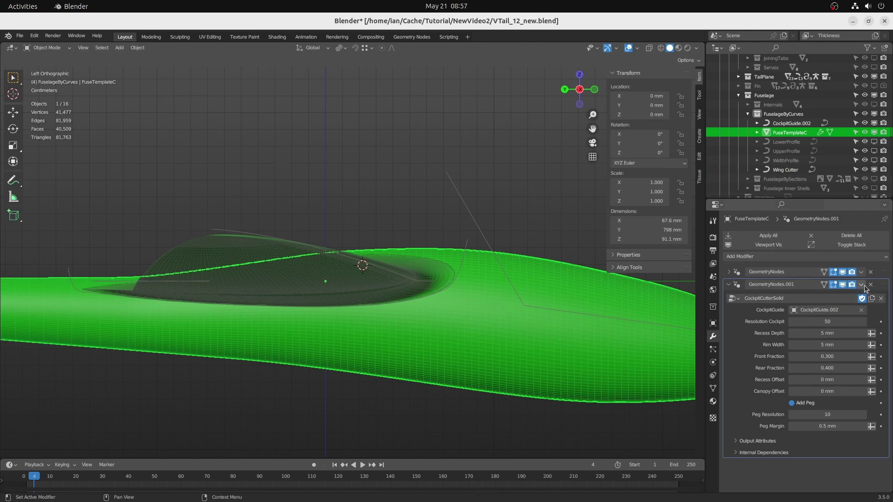
{"action": "left_click", "coordinate": [824, 288]}
{"action": "left_click", "coordinate": [860, 289]}
{"action": "left_click", "coordinate": [821, 302]}
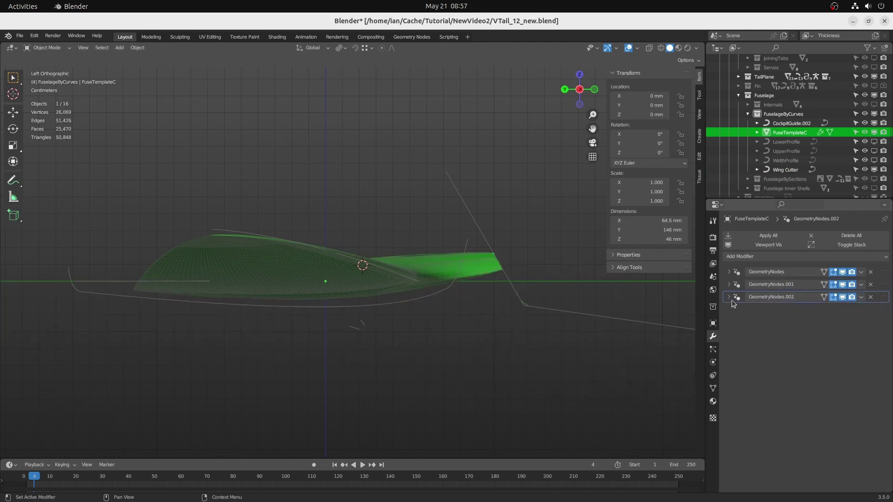
In the duplicated modifier, assign Wing Cutter as the CockpitGuide and set the Canopy Offset to 40 mm
{"action": "left_click", "coordinate": [731, 299]}
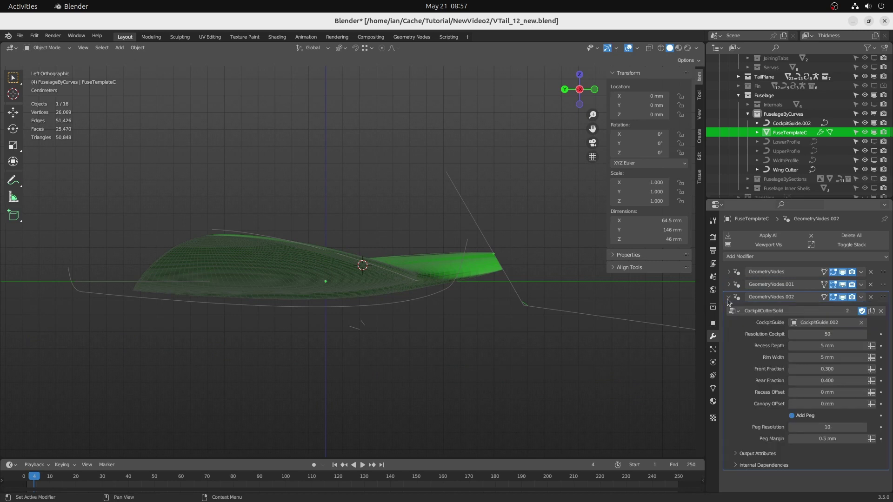
{"action": "left_click", "coordinate": [819, 323]}
{"action": "type", "text": "W"}
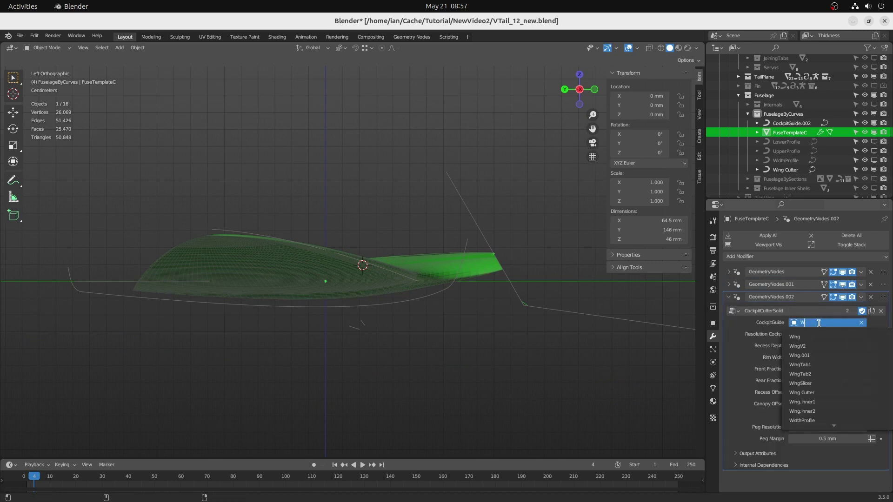
{"action": "type", "text": "ingc"}
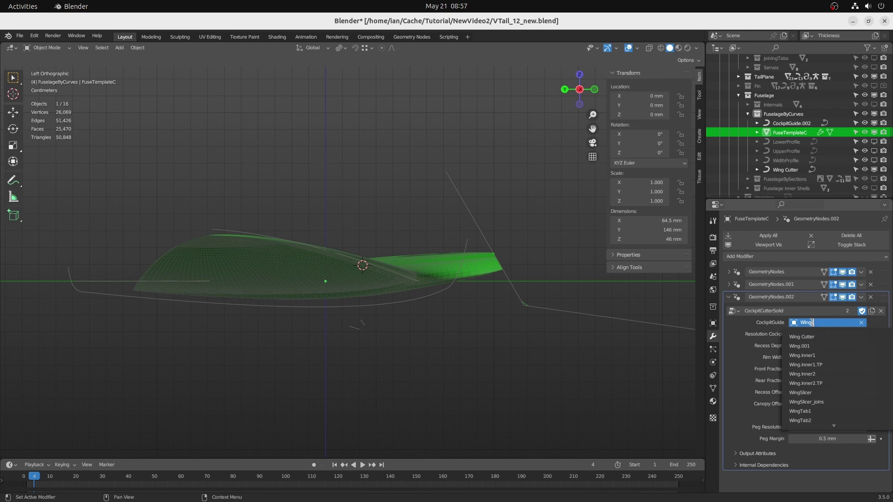
{"action": "left_click", "coordinate": [815, 336]}
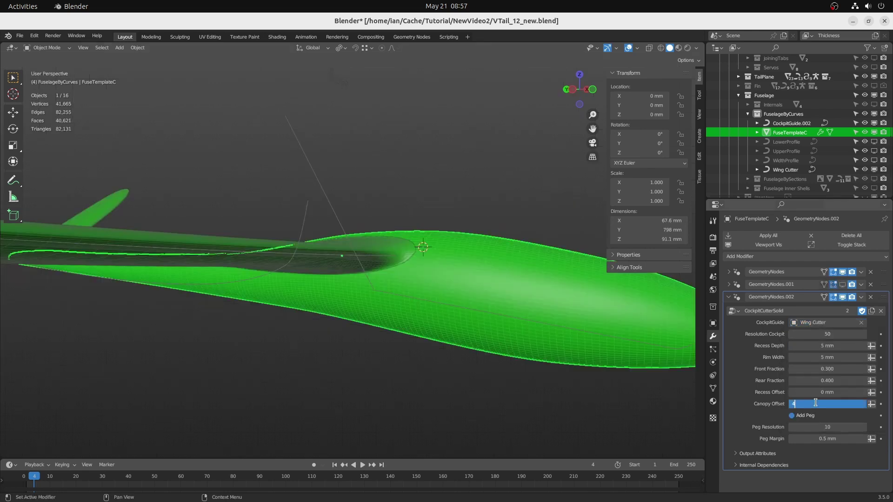
{"action": "key", "text": "Return"}
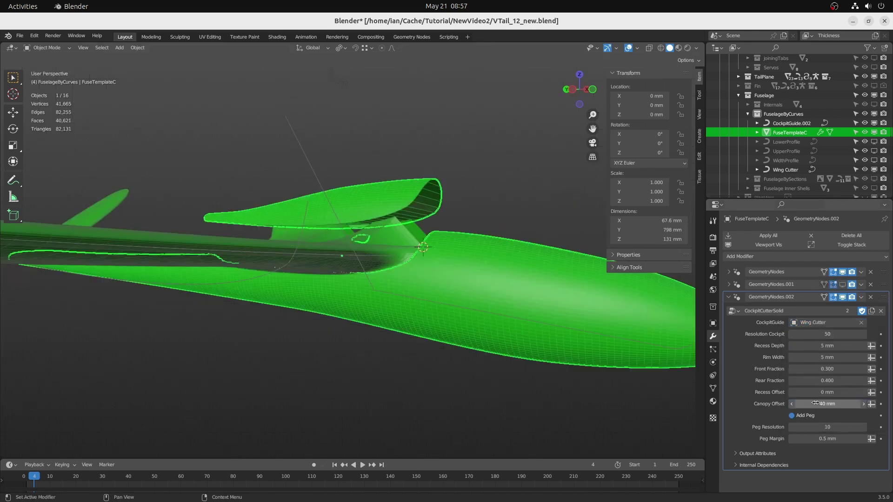
Move the wing object WingV2 up 40 mm along Z to match the raised centre section
{"action": "left_click", "coordinate": [328, 248]}
{"action": "key", "text": "g"}
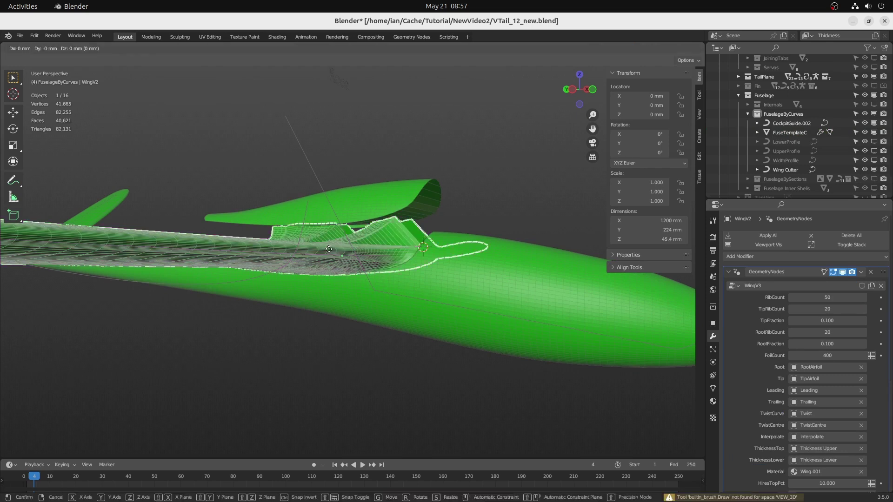
{"action": "type", "text": "z"}
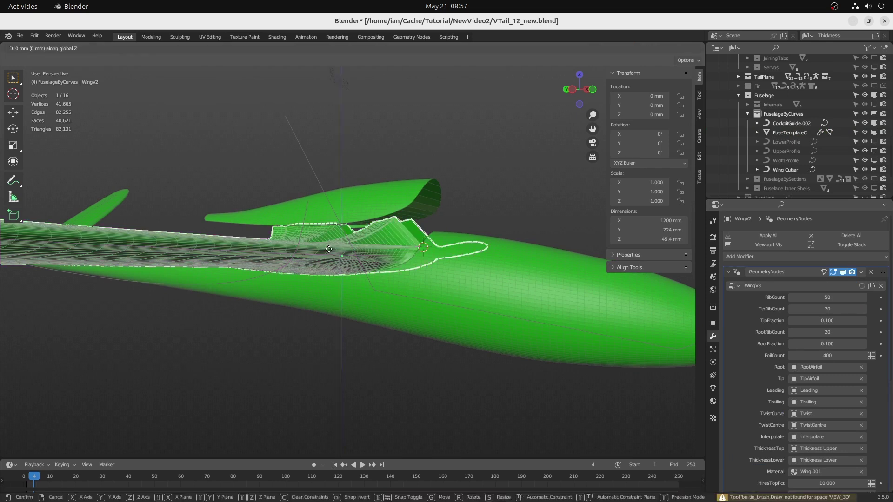
{"action": "type", "text": "40"}
{"action": "key", "text": "Return"}
Set the Rear Fraction of FuseTemplateC's wing cutter modifier to 0.2, and reduce it further to 0.1 to extend the recess rearward
{"action": "middle_click_drag", "start_coordinate": [301, 162], "coordinate": [352, 244]}
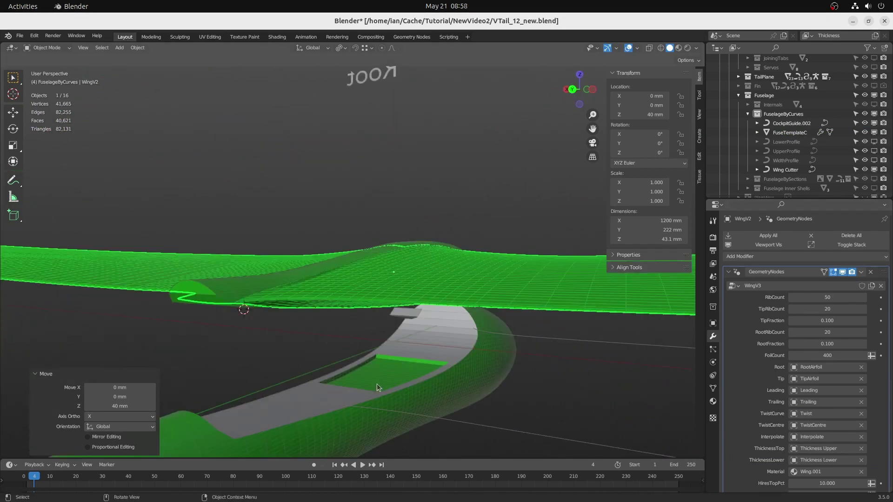
{"action": "left_click", "coordinate": [373, 394]}
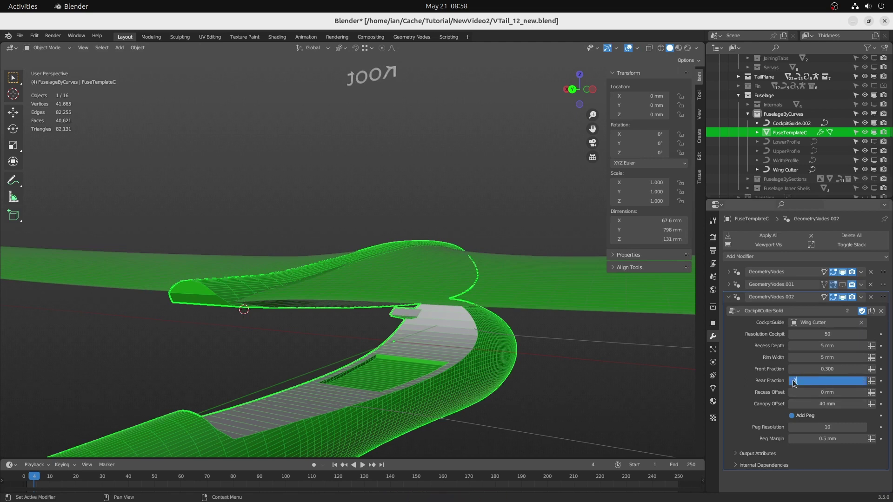
{"action": "type", "text": "0.2"}
{"action": "key", "text": "Return"}
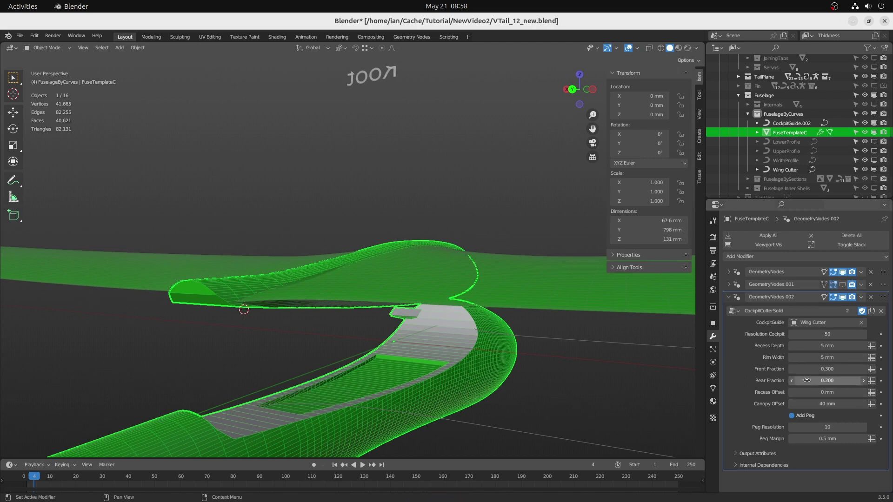
{"action": "key", "text": "Return"}
{"action": "middle_click_drag", "start_coordinate": [400, 392], "coordinate": [344, 393]}
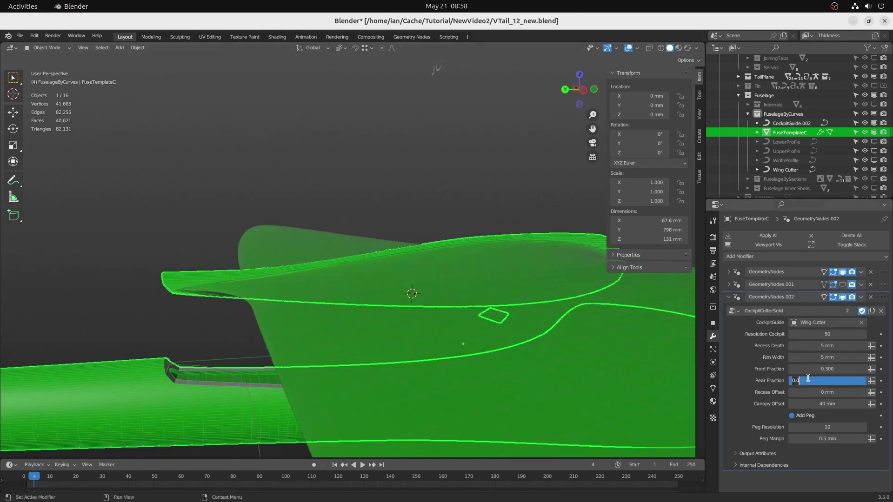
{"action": "key", "text": "Return"}
{"action": "key", "text": "Return"}
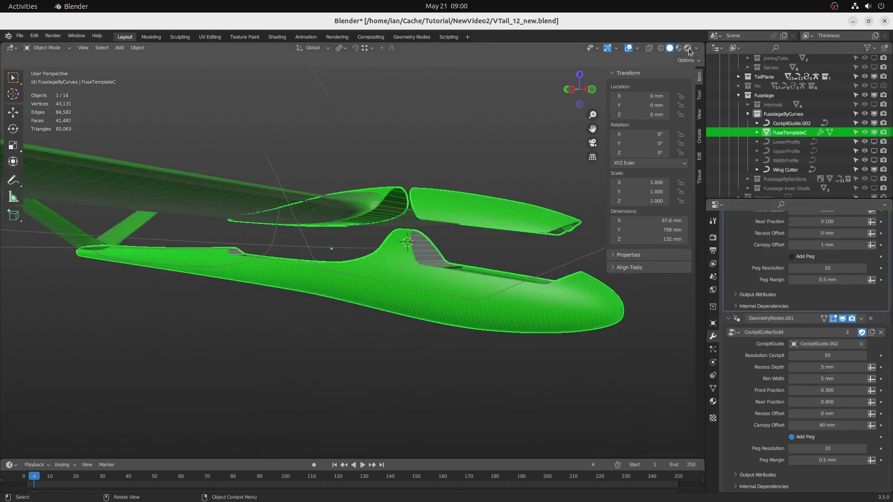
View the glider in rendered shading with the overlays hidden and from another angle
{"action": "left_click", "coordinate": [688, 49]}
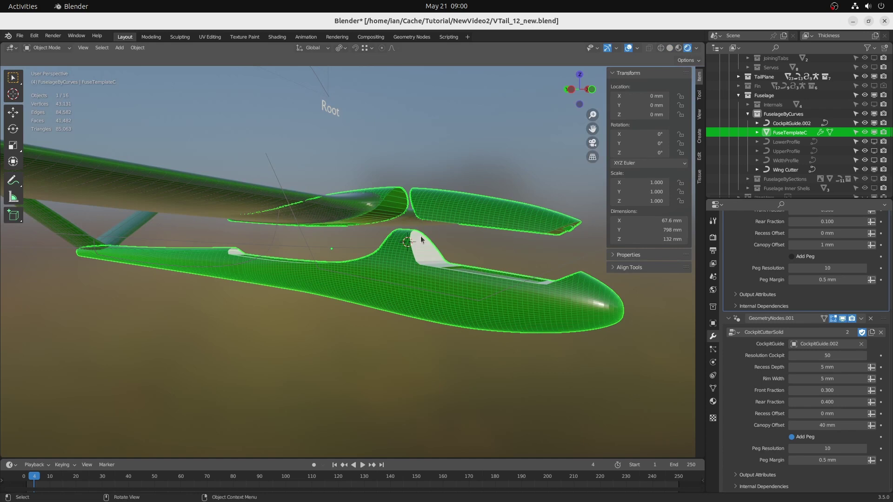
{"action": "left_click", "coordinate": [628, 48]}
{"action": "middle_click_drag", "start_coordinate": [402, 201], "coordinate": [245, 219]}
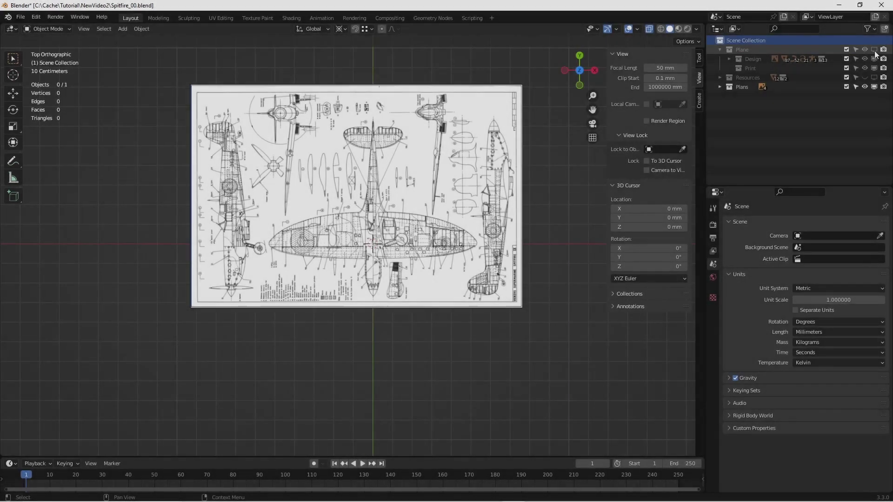
Show the Plane collection over the Spitfire plan and save the file as Spitfire_01.blend
{"action": "left_click", "coordinate": [874, 49]}
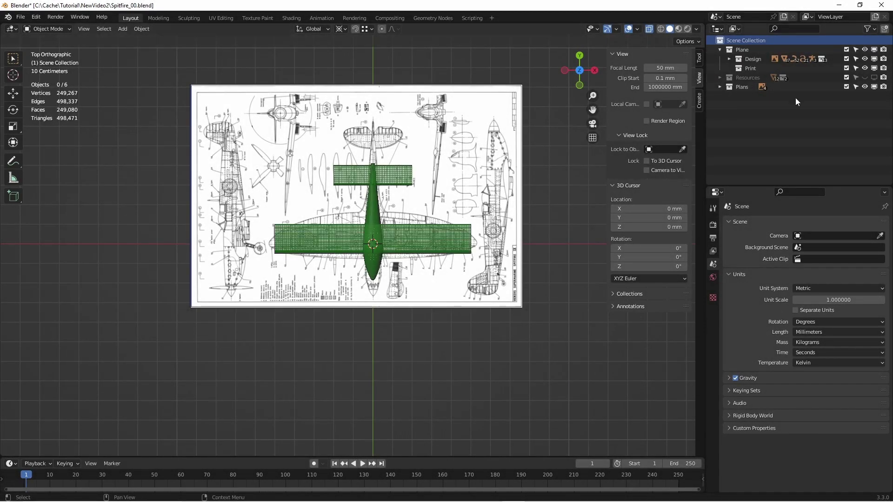
{"action": "scroll", "coordinate": [326, 221], "scroll_direction": "up", "scroll_amount": 2}
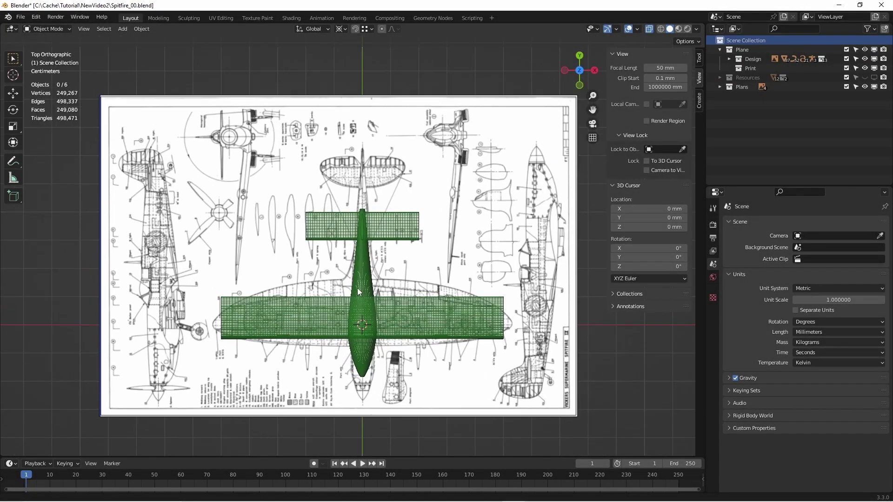
{"action": "left_click", "coordinate": [21, 17]}
{"action": "left_click", "coordinate": [52, 88]}
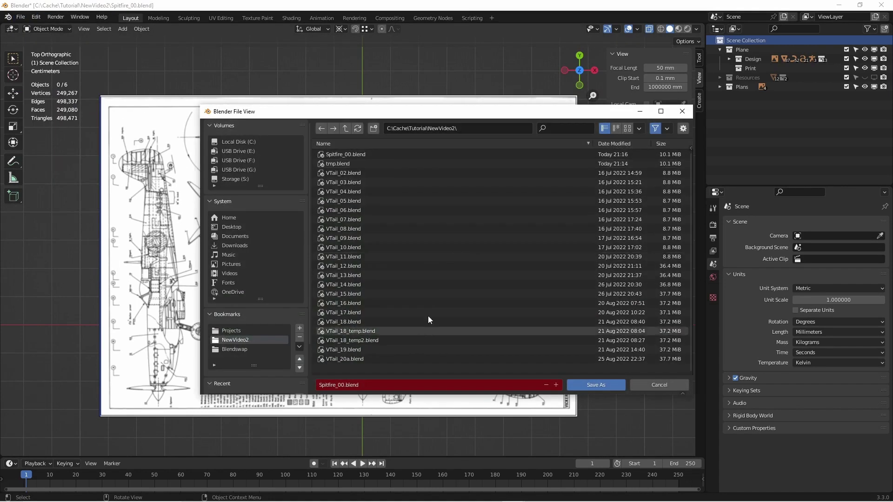
{"action": "left_click", "coordinate": [345, 385]}
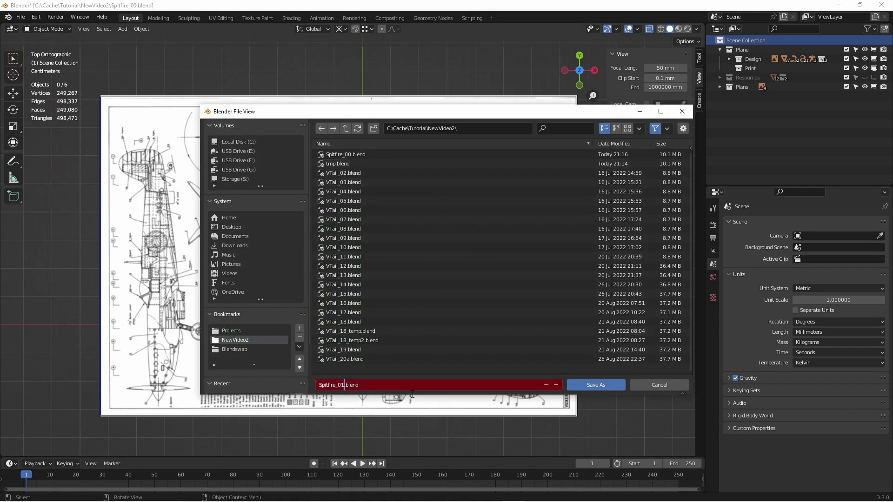
{"action": "left_click", "coordinate": [597, 385]}
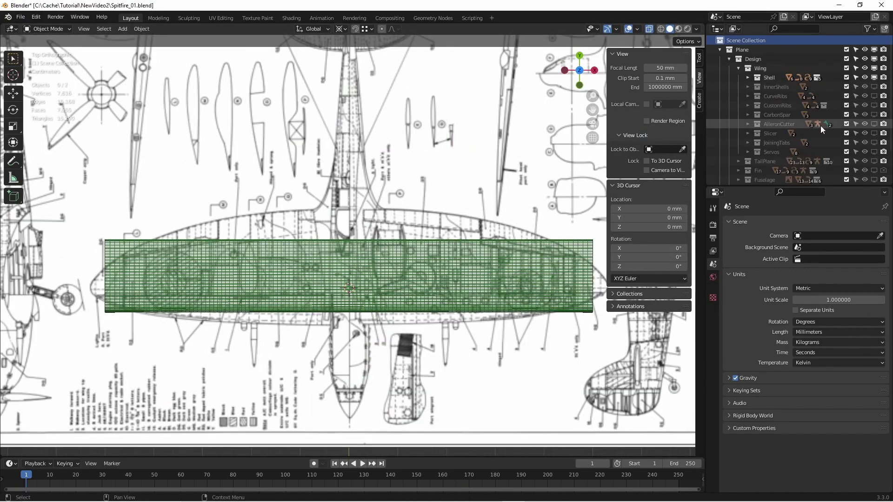
Edit the Leading and Trailing planform curves together, moving each curve's points along Y to the plan's wing root edges
{"action": "left_click", "coordinate": [791, 96]}
{"action": "left_click", "coordinate": [791, 105], "text": "ctrl"}
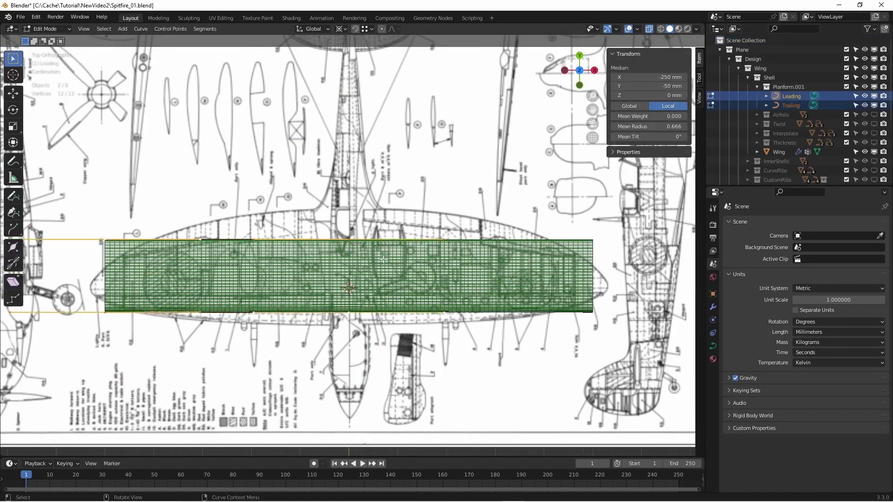
{"action": "key", "text": "Tab"}
{"action": "key", "text": "g"}
{"action": "key", "text": "y"}
{"action": "left_click", "coordinate": [449, 181]}
{"action": "left_click_drag", "start_coordinate": [483, 312], "coordinate": [88, 342]}
{"action": "key", "text": "g"}
{"action": "key", "text": "y"}
{"action": "left_click", "coordinate": [108, 344]}
Scale and move the Leading curve's tip point and handles so the curve follows the plan's rounded leading edge
{"action": "key", "text": "s"}
{"action": "left_click", "coordinate": [165, 348]}
{"action": "key", "text": "g"}
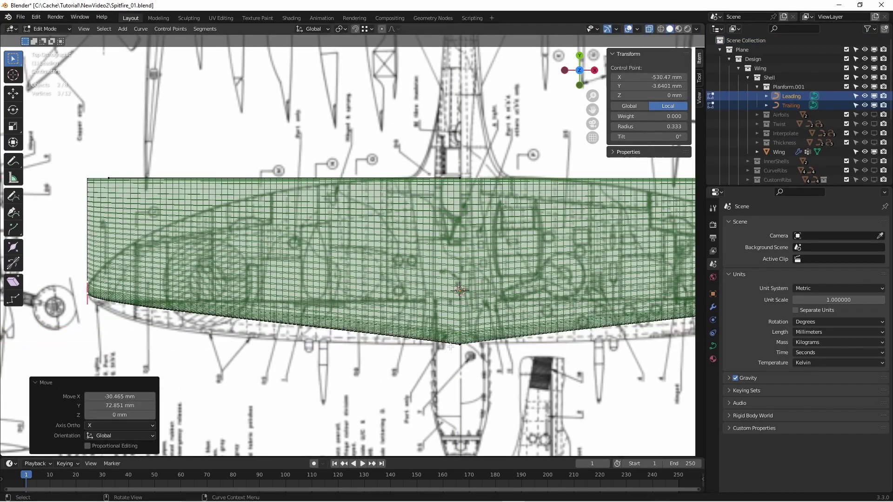
{"action": "left_click", "coordinate": [314, 324]}
{"action": "key", "text": "g"}
{"action": "left_click", "coordinate": [88, 325]}
Scale the Trailing curve's tip point, rotate it 90°, and move it onto the plan's wing tip
{"action": "left_click", "coordinate": [87, 178]}
{"action": "key", "text": "s"}
{"action": "key", "text": "r"}
{"action": "key", "text": "9"}
{"action": "key", "text": "0"}
{"action": "key", "text": "Return"}
{"action": "key", "text": "g"}
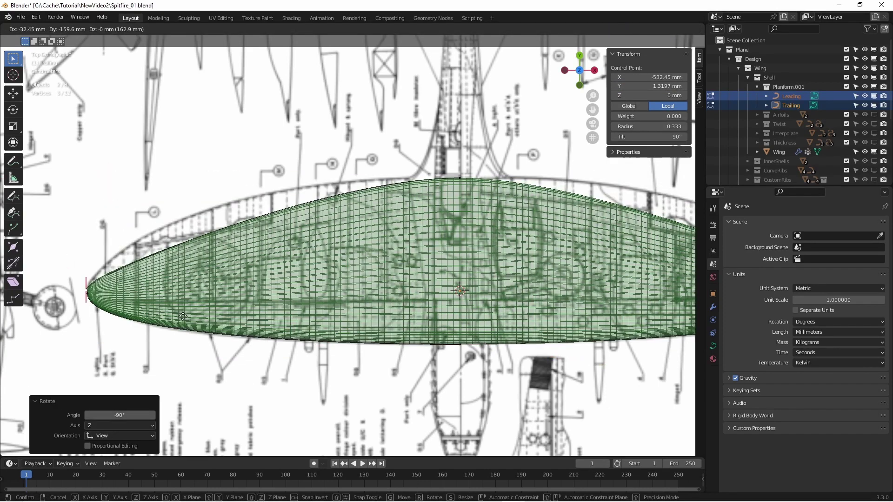
{"action": "left_click", "coordinate": [88, 292]}
Adjust the Trailing curve's handles to follow the plan's rounded trailing edge and finish editing the planform
{"action": "left_click", "coordinate": [460, 178]}
{"action": "left_click", "coordinate": [88, 274]}
{"action": "key", "text": "g"}
{"action": "left_click", "coordinate": [104, 185]}
{"action": "key", "text": "Tab"}
Show the Airfoils collection, select the RootAirfoil object and open its object data properties
{"action": "middle_click_drag", "start_coordinate": [326, 279], "coordinate": [372, 209]}
{"action": "left_click", "coordinate": [874, 115]}
{"action": "left_click", "coordinate": [445, 161]}
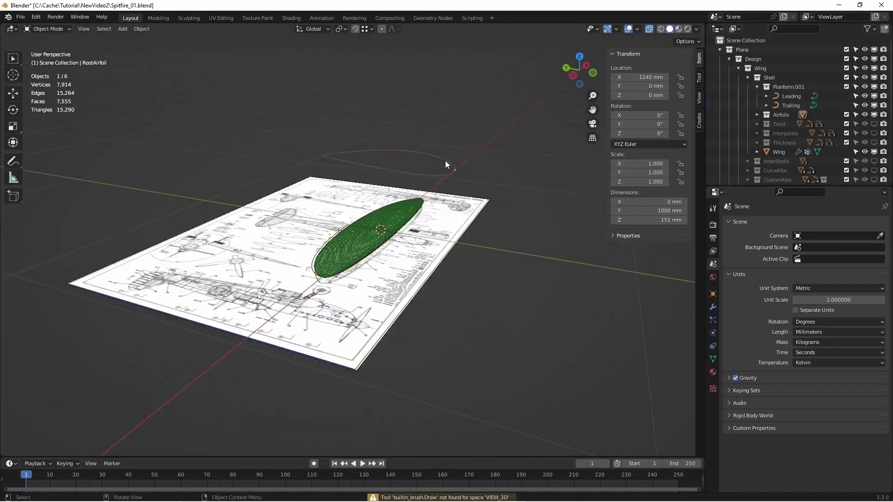
{"action": "left_click", "coordinate": [713, 359]}
{"action": "middle_click_drag", "start_coordinate": [432, 124], "coordinate": [381, 171]}
{"action": "left_click", "coordinate": [782, 104]}
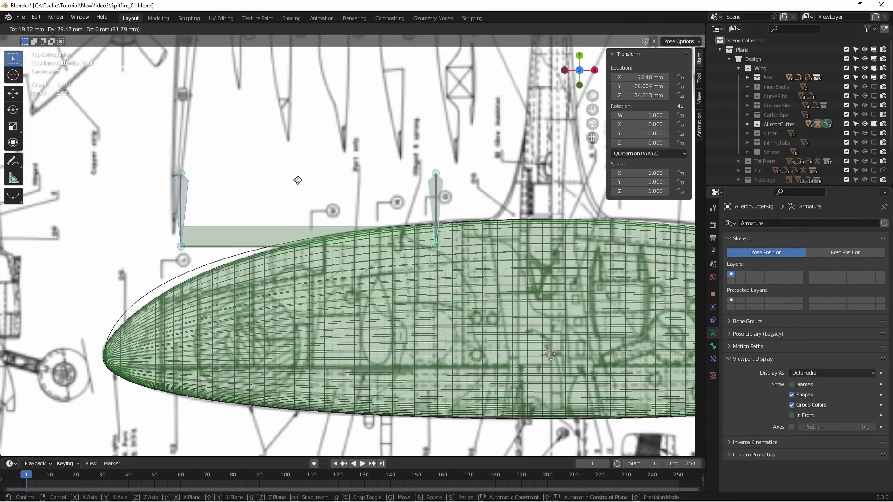
Move the AileronCutterRig's bones beside the wing's trailing edge in top view
{"action": "key", "text": "g"}
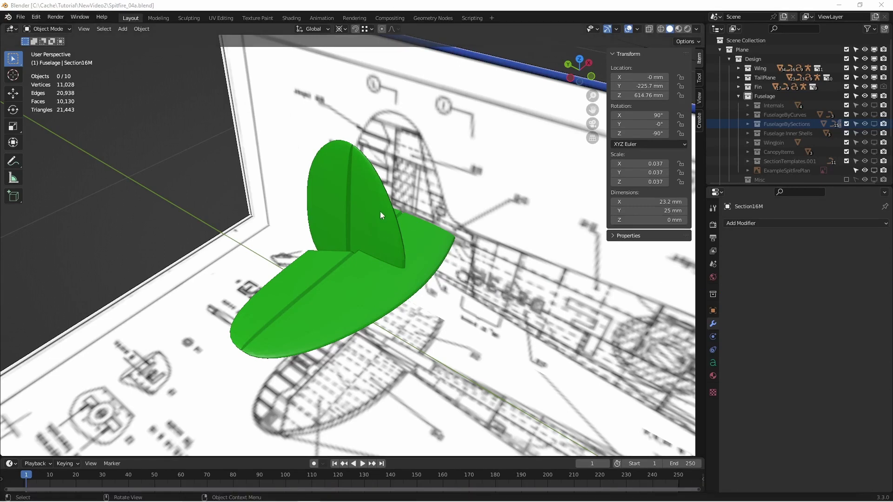
Examine the fuselage cross-sections and side profile on the Spitfire plan in left orthographic view
{"action": "scroll", "coordinate": [388, 211], "scroll_direction": "down", "scroll_amount": 6}
{"action": "middle_click_drag", "start_coordinate": [405, 220], "coordinate": [410, 147]}
{"action": "key", "text": "ctrl+KP_3"}
{"action": "middle_click_drag", "start_coordinate": [439, 245], "coordinate": [434, 434], "text": "shift"}
{"action": "scroll", "coordinate": [281, 321], "scroll_direction": "up", "scroll_amount": 5}
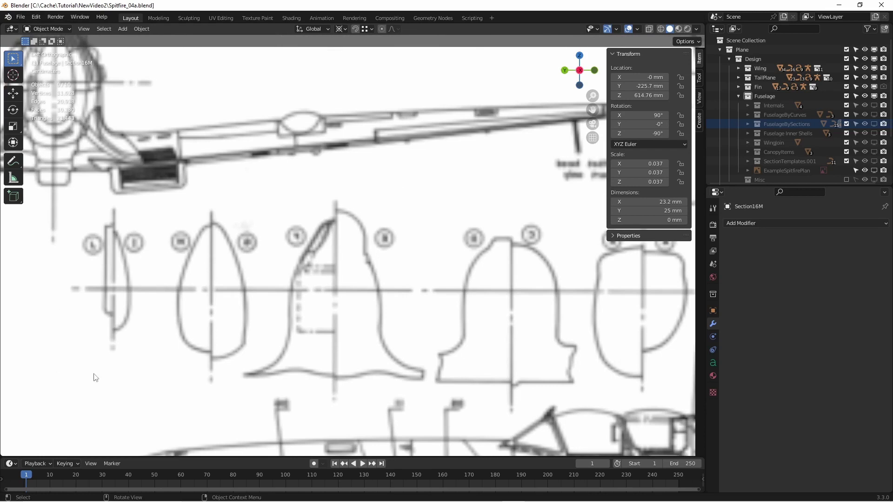
{"action": "scroll", "coordinate": [528, 321], "scroll_direction": "down", "scroll_amount": 7}
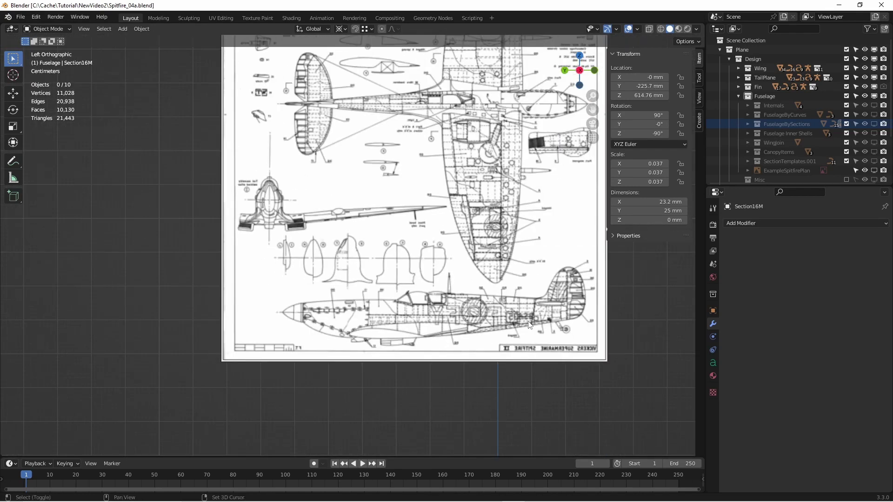
{"action": "middle_click_drag", "start_coordinate": [527, 324], "coordinate": [415, 410], "text": "shift"}
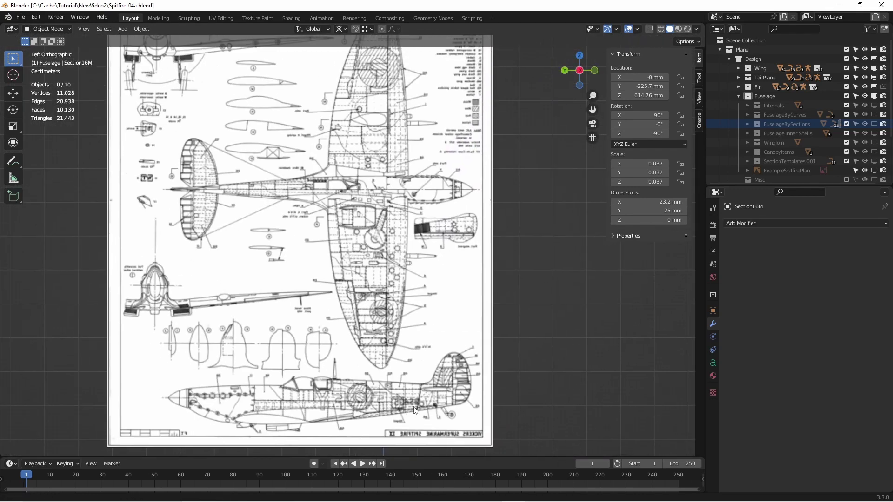
Make the FuselageBySections collection visible and select the FuseTemplateS fuselage over the side-view plan
{"action": "left_click", "coordinate": [738, 96]}
{"action": "left_click", "coordinate": [738, 96]}
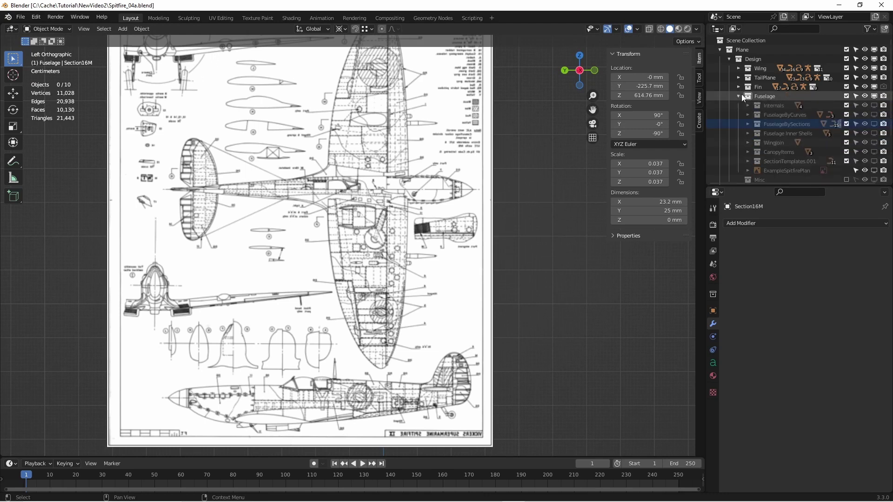
{"action": "left_click", "coordinate": [875, 123]}
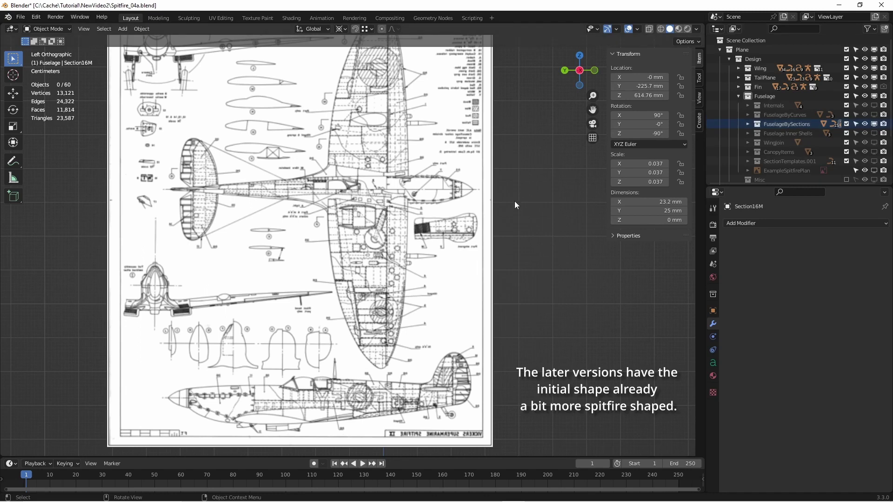
{"action": "scroll", "coordinate": [507, 202], "scroll_direction": "down", "scroll_amount": 3}
{"action": "middle_click_drag", "start_coordinate": [443, 153], "coordinate": [483, 354], "text": "shift"}
{"action": "scroll", "coordinate": [444, 347], "scroll_direction": "up", "scroll_amount": 5}
{"action": "middle_click_drag", "start_coordinate": [392, 284], "coordinate": [366, 218], "text": "shift"}
{"action": "left_click", "coordinate": [308, 268]}
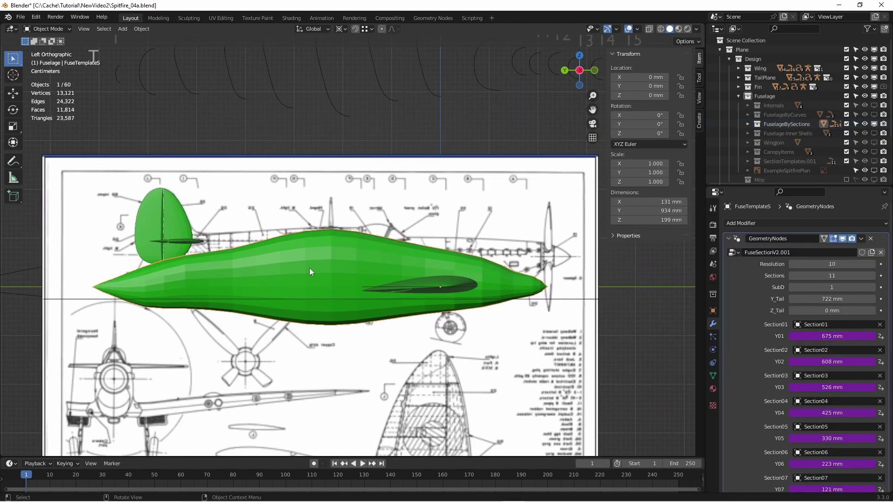
Examine the FuseSectionV2.001 node network and its modifier inputs in the Geometry Nodes workspace, and return to the Layout workspace
{"action": "left_click", "coordinate": [432, 18]}
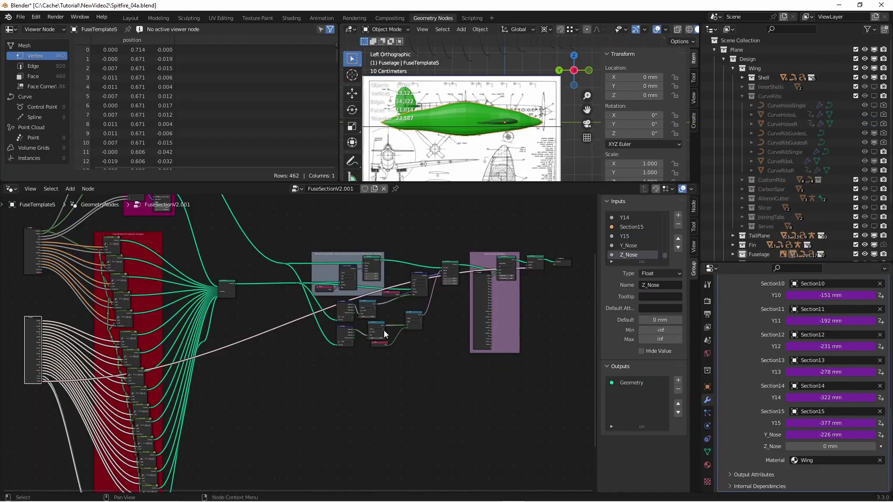
{"action": "key", "text": "Home"}
{"action": "mouse_move", "coordinate": [377, 379]}
{"action": "middle_mouse_down"}
{"action": "mouse_move", "coordinate": [492, 380]}
{"action": "mouse_move", "coordinate": [365, 384]}
{"action": "middle_mouse_up"}
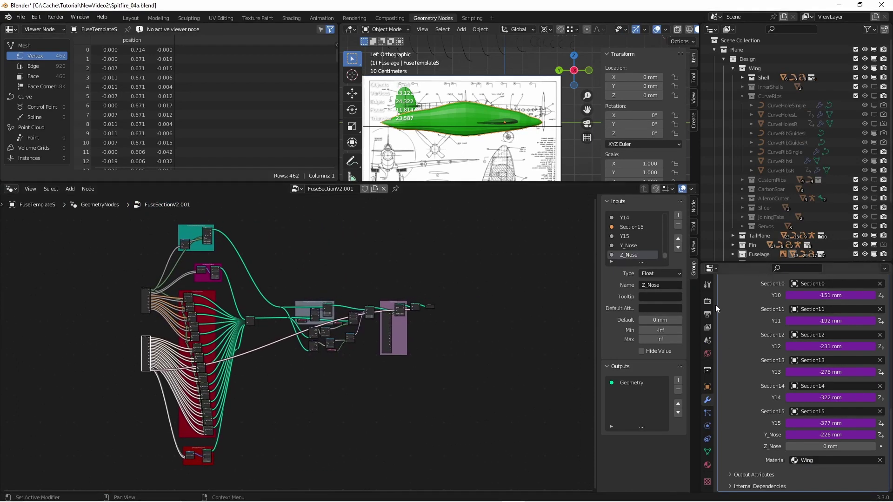
{"action": "left_click_drag", "start_coordinate": [699, 304], "coordinate": [642, 304]}
{"action": "scroll", "coordinate": [761, 330], "scroll_direction": "up", "scroll_amount": 15}
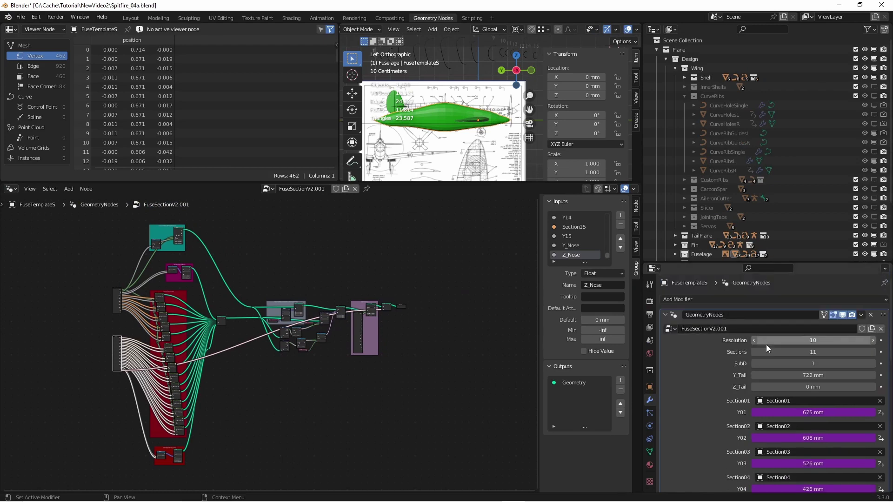
{"action": "double_click", "coordinate": [789, 340]}
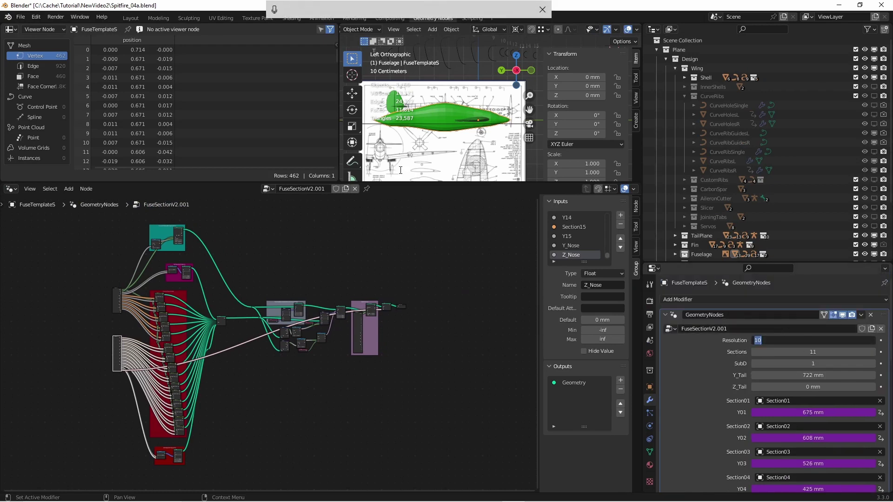
{"action": "left_click", "coordinate": [130, 18]}
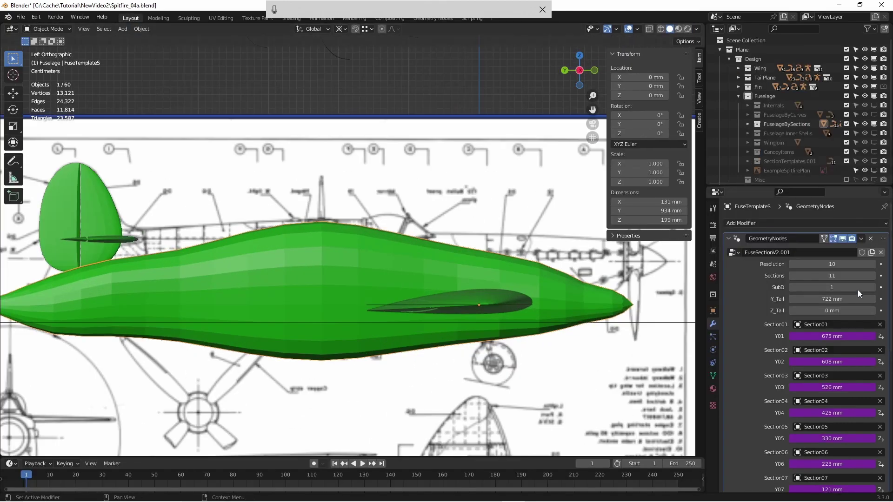
Try a Resolution of 20 on the FuseTemplateS fuselage modifier and restore it to 10
{"action": "double_click", "coordinate": [828, 264]}
{"action": "type", "text": "2"}
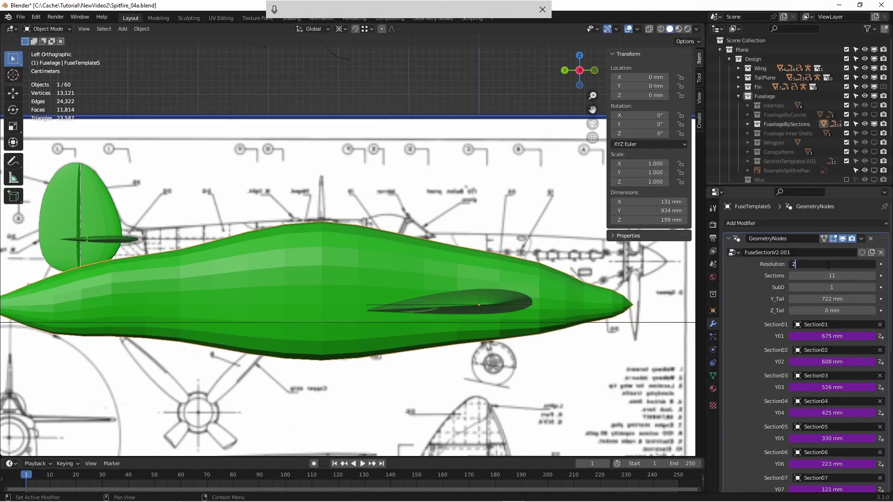
{"action": "type", "text": "0"}
{"action": "key", "text": "Return"}
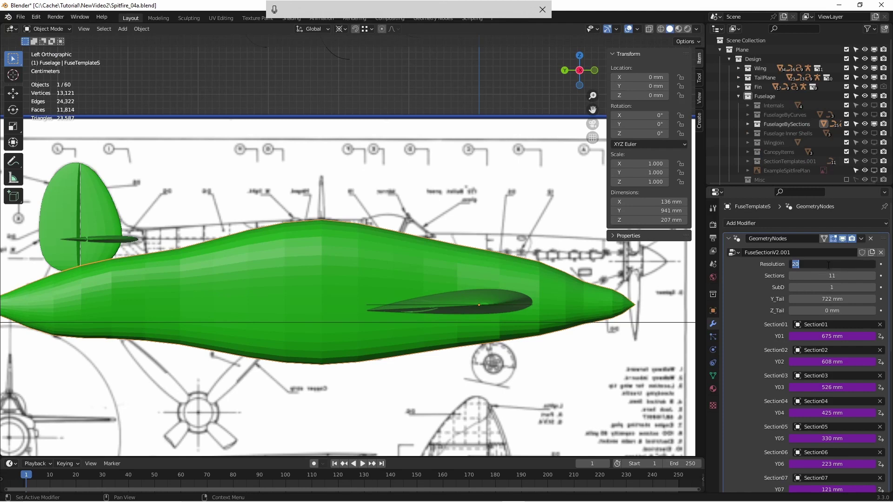
{"action": "key", "text": "Return"}
Try 13 Sections on the FuseTemplateS fuselage modifier and restore the count to 11
{"action": "double_click", "coordinate": [827, 276]}
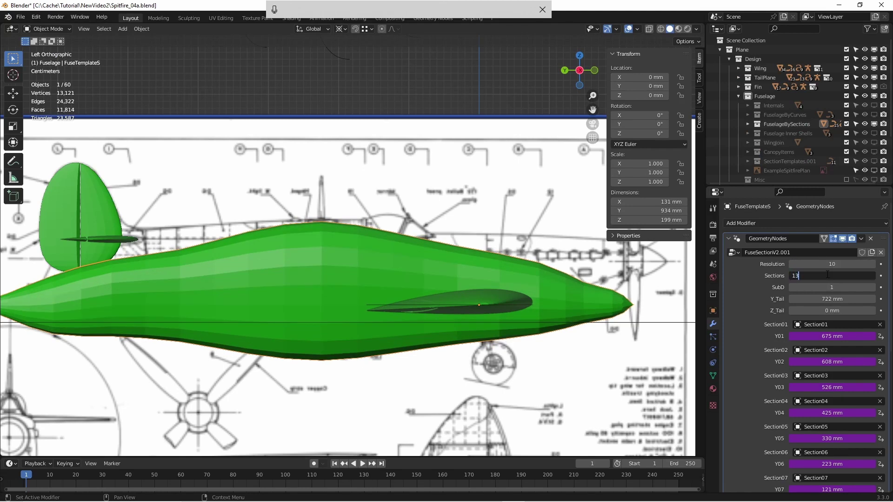
{"action": "key", "text": "Return"}
{"action": "double_click", "coordinate": [826, 274]}
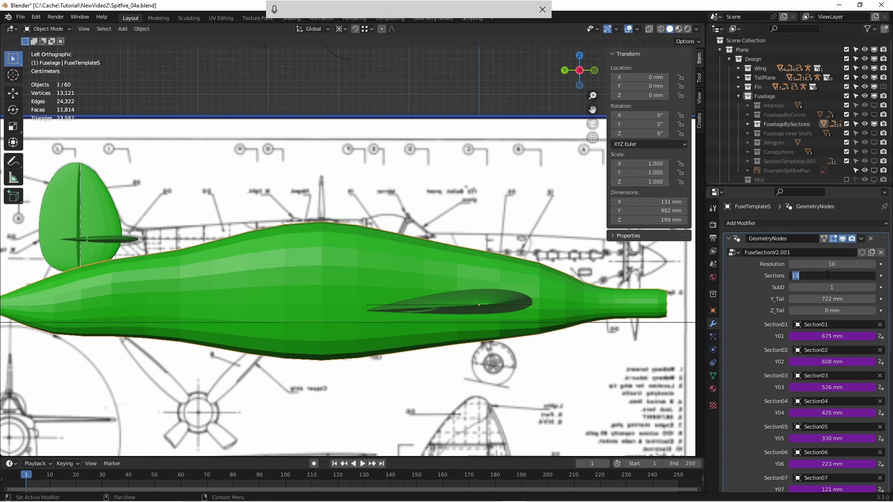
{"action": "type", "text": "11"}
{"action": "key", "text": "Return"}
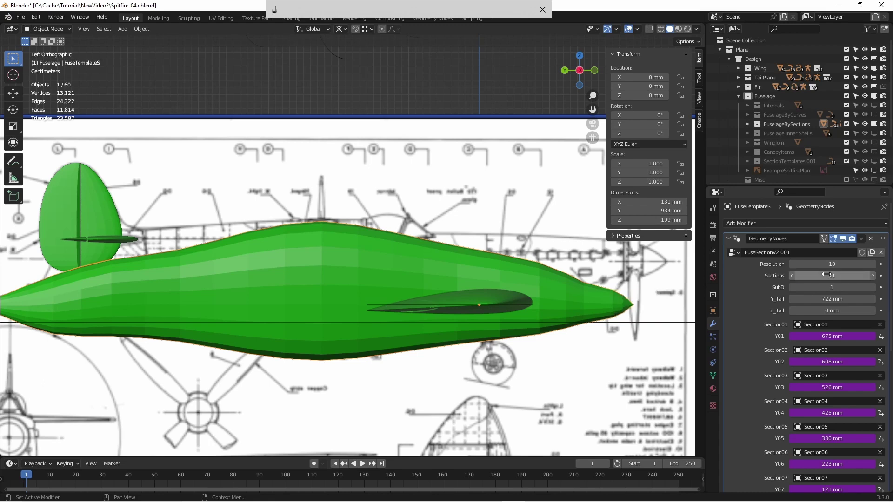
Raise the SubD level of the FuseTemplateS fuselage modifier to 4 and set it back to 1
{"action": "left_click", "coordinate": [873, 288]}
{"action": "left_click", "coordinate": [873, 288]}
{"action": "left_click", "coordinate": [873, 288]}
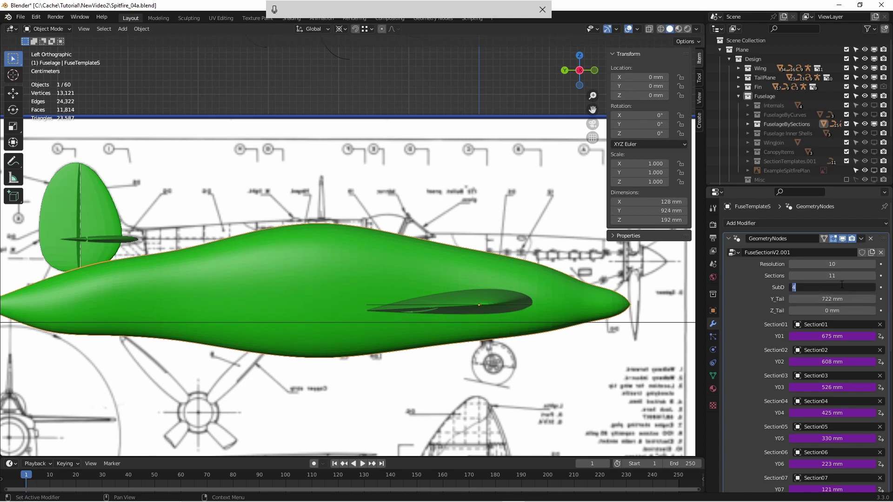
{"action": "left_click", "coordinate": [842, 285]}
{"action": "type", "text": "1"}
{"action": "key", "text": "Return"}
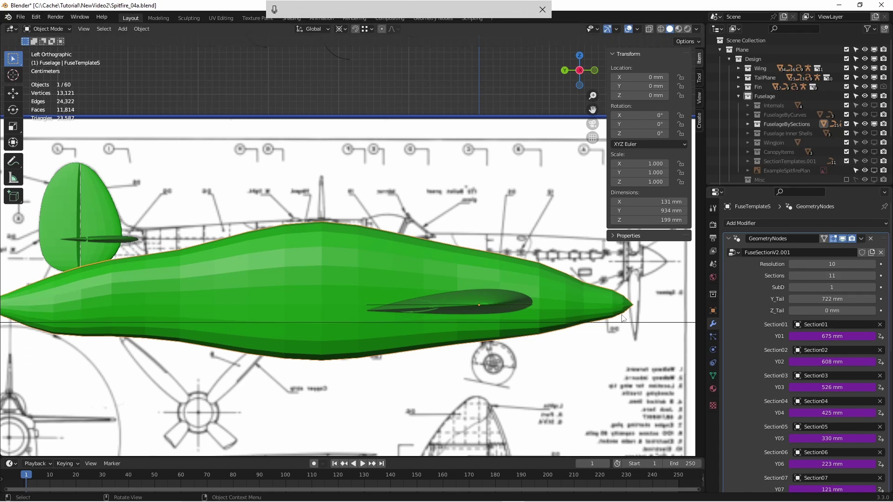
Review the section inputs of the fuselage modifier and select the Section01 profile curve above the plan
{"action": "scroll", "coordinate": [812, 333], "scroll_direction": "down", "scroll_amount": 4}
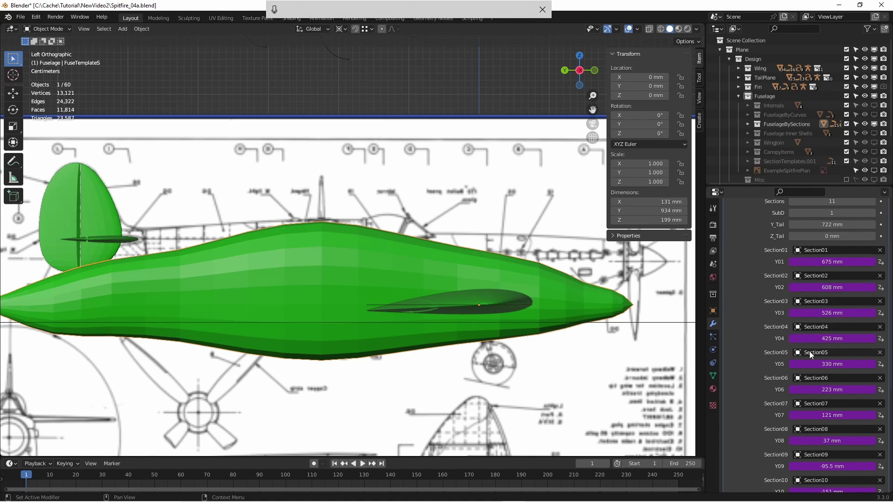
{"action": "scroll", "coordinate": [474, 250], "scroll_direction": "down", "scroll_amount": 7}
{"action": "scroll", "coordinate": [493, 250], "scroll_direction": "up", "scroll_amount": 3}
{"action": "middle_click_drag", "start_coordinate": [501, 250], "coordinate": [498, 318], "text": "shift"}
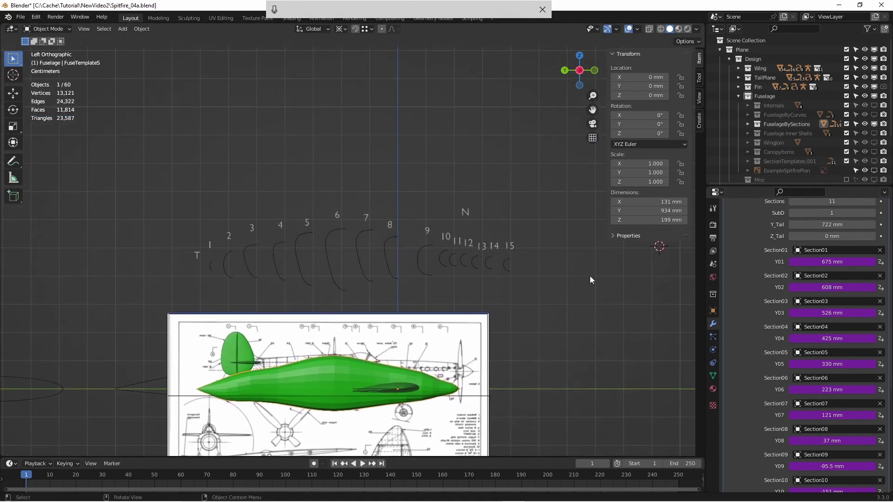
{"action": "left_click", "coordinate": [818, 252]}
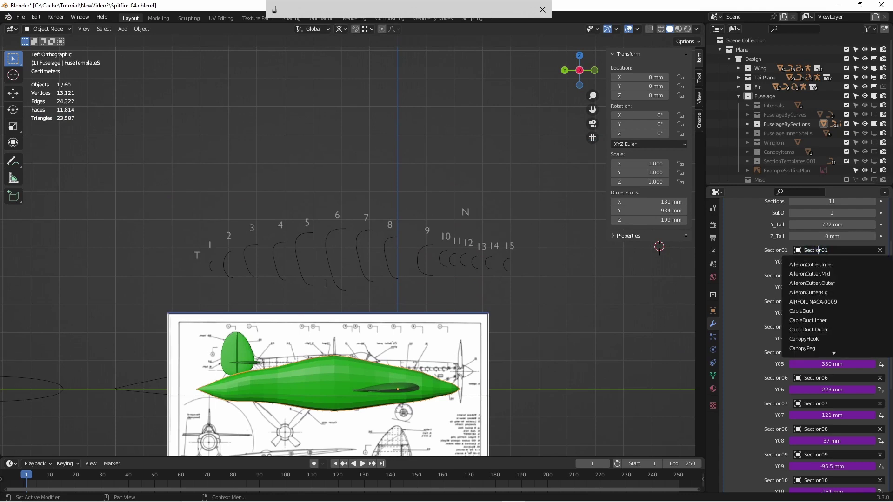
{"action": "left_click", "coordinate": [210, 270]}
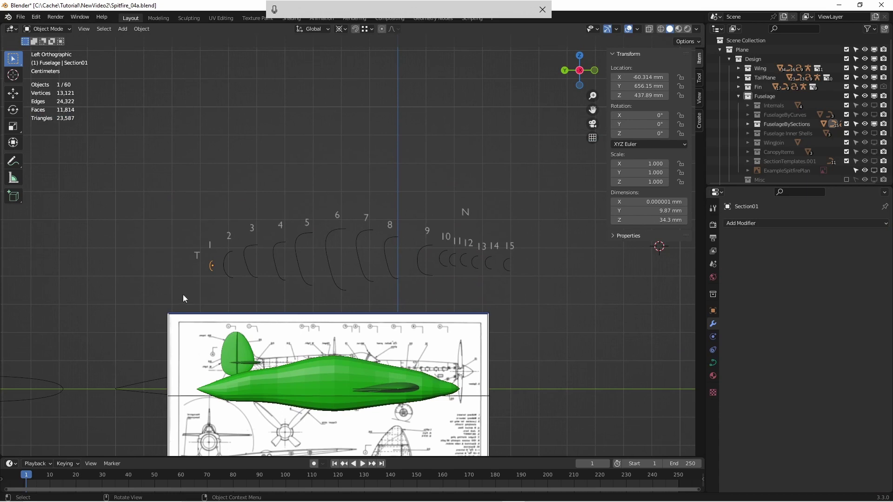
Inspect the control points of the Section03 profile curve above the plan in Edit Mode
{"action": "left_click", "coordinate": [252, 273]}
{"action": "key", "text": "Tab"}
{"action": "scroll", "coordinate": [278, 251], "scroll_direction": "up", "scroll_amount": 2}
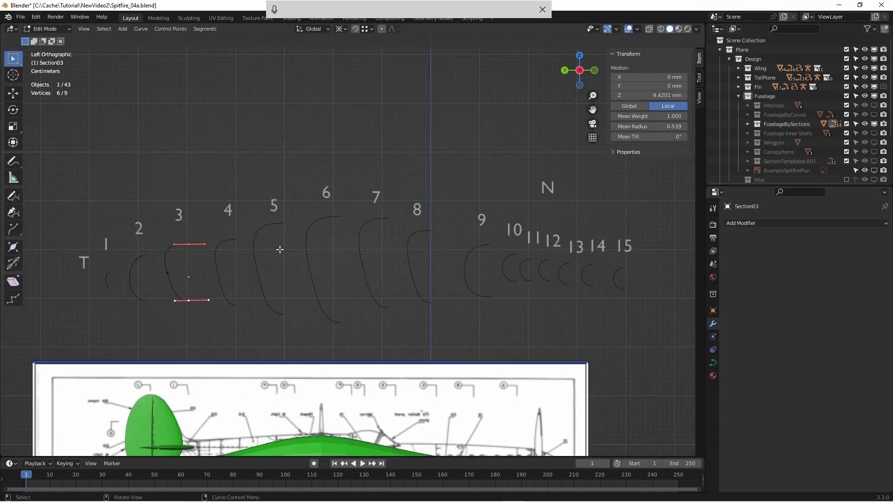
{"action": "scroll", "coordinate": [278, 250], "scroll_direction": "down", "scroll_amount": 2}
{"action": "key", "text": "Tab"}
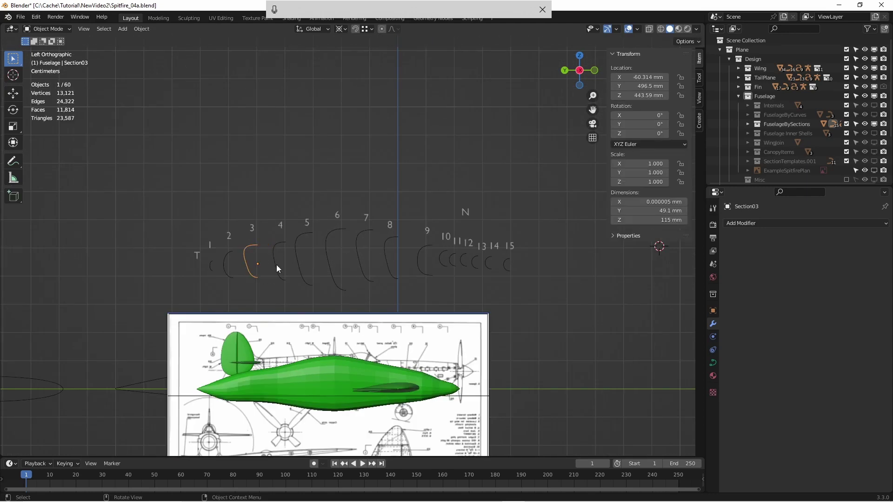
Copy the Y location of the section 1 marker as a new driver and review the driver options of the fuselage's Y01 input
{"action": "left_click", "coordinate": [211, 246]}
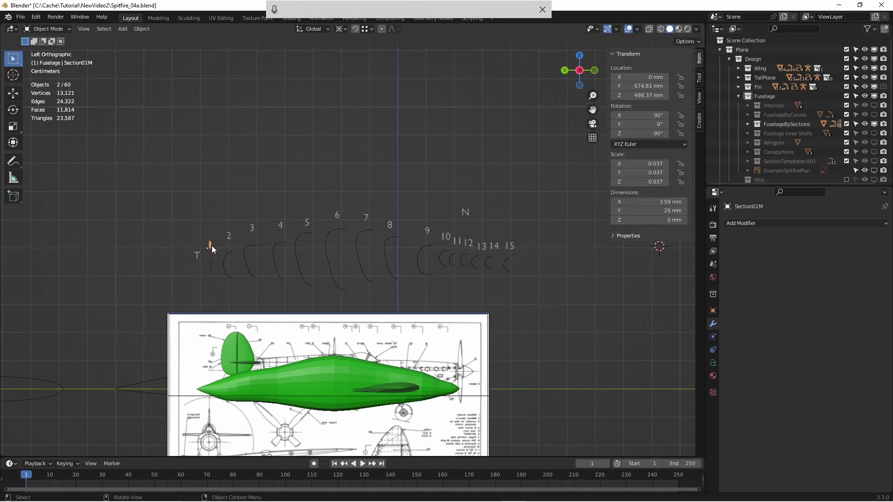
{"action": "right_click", "coordinate": [628, 86]}
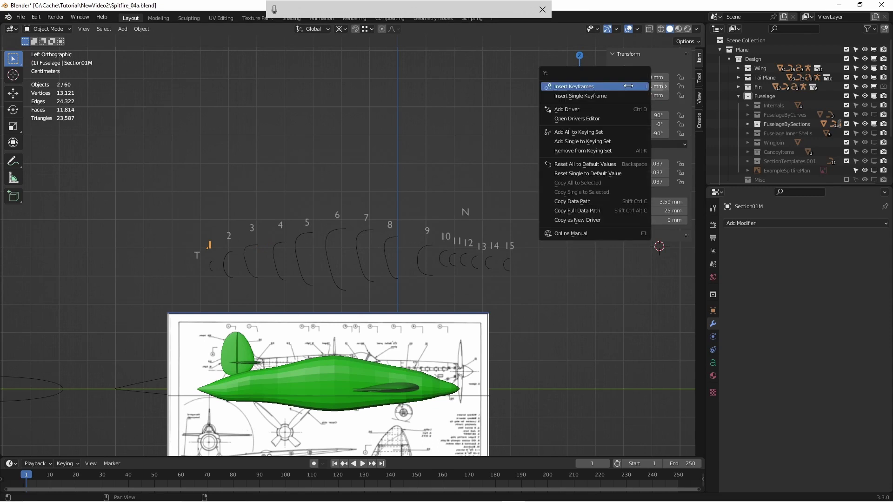
{"action": "left_click", "coordinate": [601, 220]}
{"action": "left_click", "coordinate": [306, 384]}
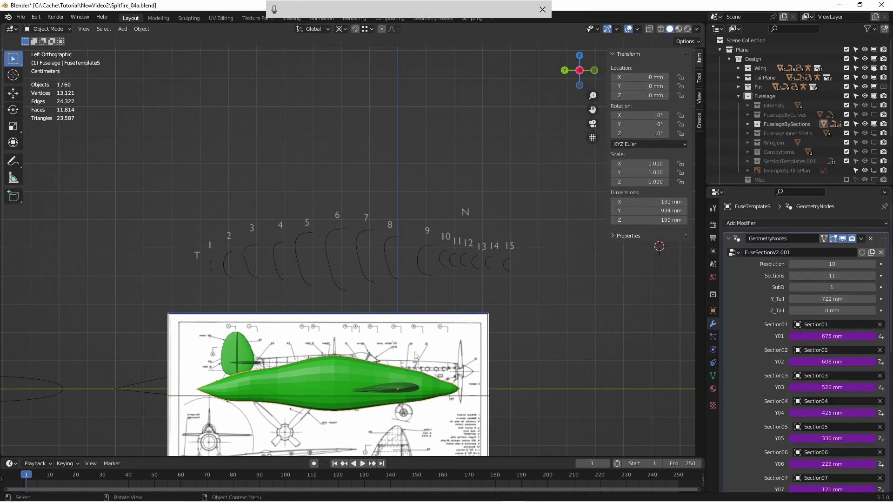
{"action": "right_click", "coordinate": [817, 335]}
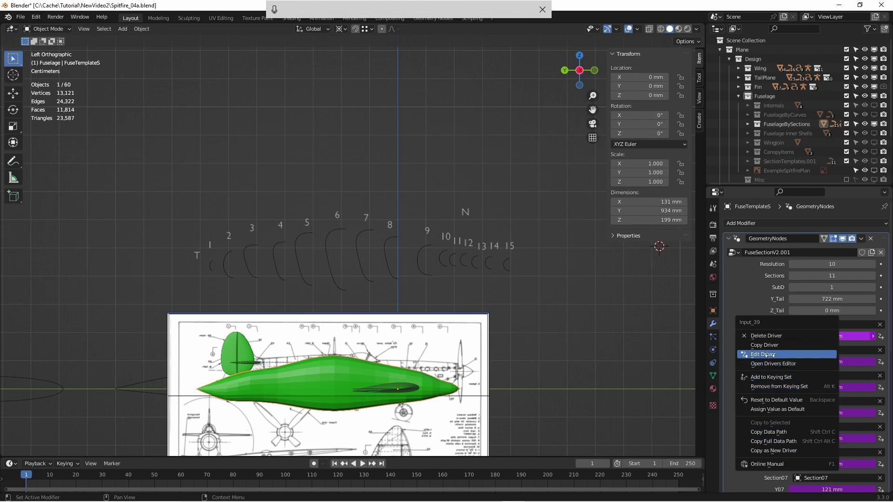
{"action": "scroll", "coordinate": [391, 232], "scroll_direction": "down", "scroll_amount": 3}
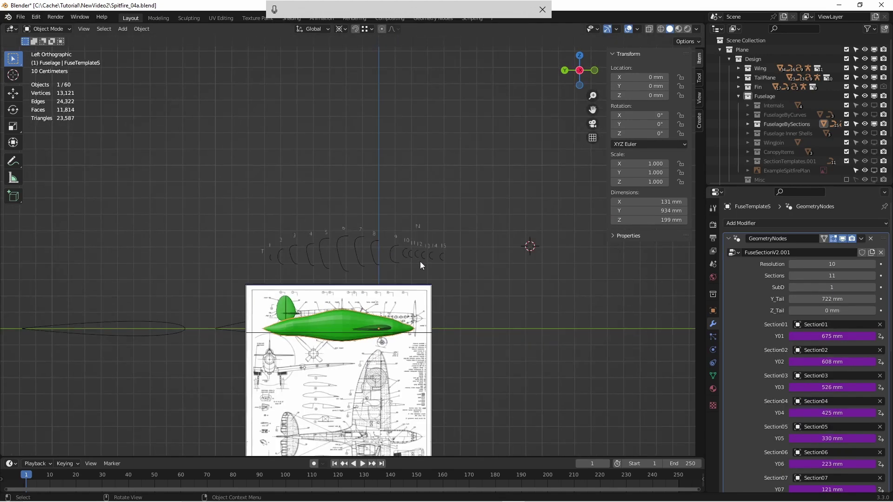
{"action": "scroll", "coordinate": [393, 224], "scroll_direction": "up", "scroll_amount": 3}
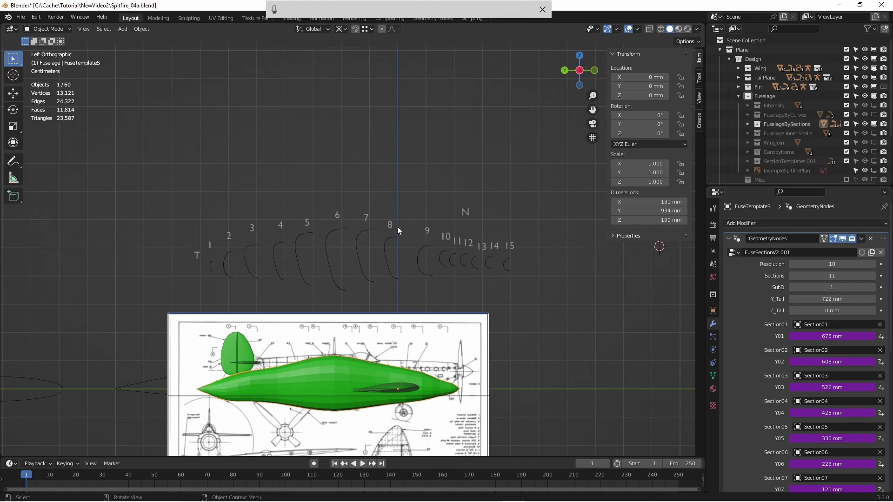
Turn on X-ray and move the T tail marker about -148 mm in Y and -245 mm in Z, above the fin on the plan
{"action": "left_click", "coordinate": [197, 254]}
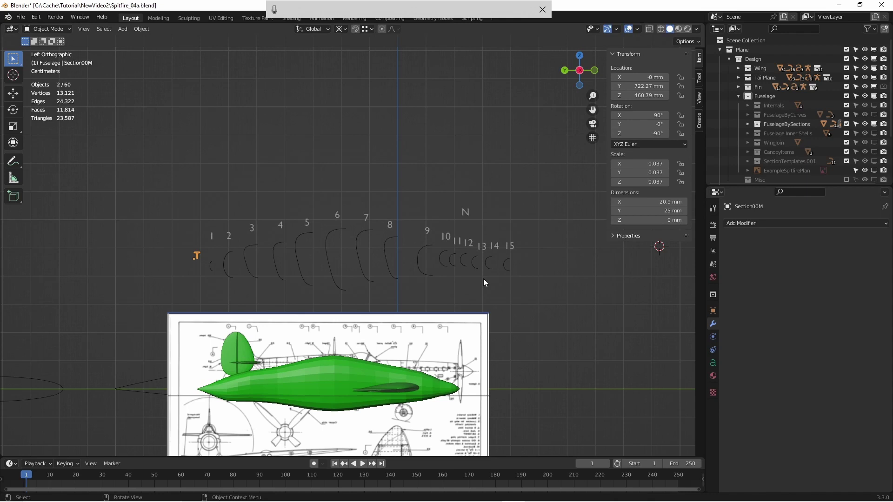
{"action": "scroll", "coordinate": [485, 280], "scroll_direction": "up", "scroll_amount": 3}
{"action": "middle_click_drag", "start_coordinate": [473, 332], "coordinate": [520, 135], "text": "shift"}
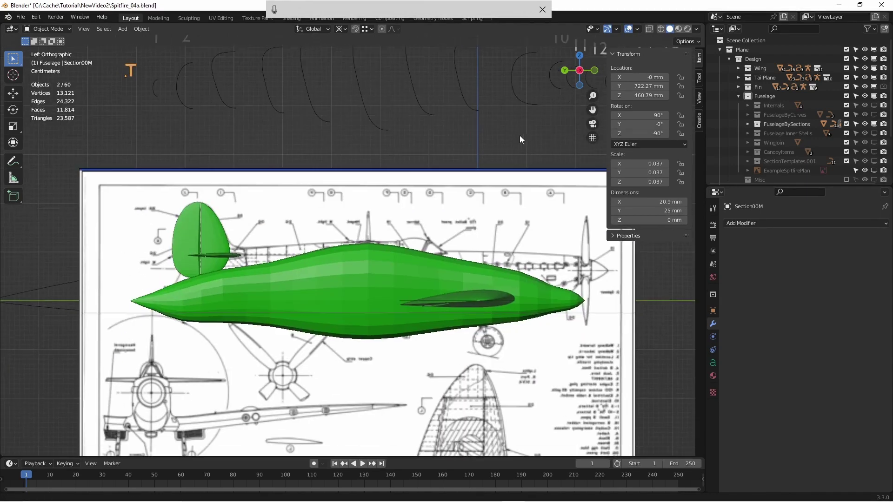
{"action": "left_click", "coordinate": [649, 29]}
{"action": "middle_click_drag", "start_coordinate": [200, 203], "coordinate": [209, 231], "text": "shift"}
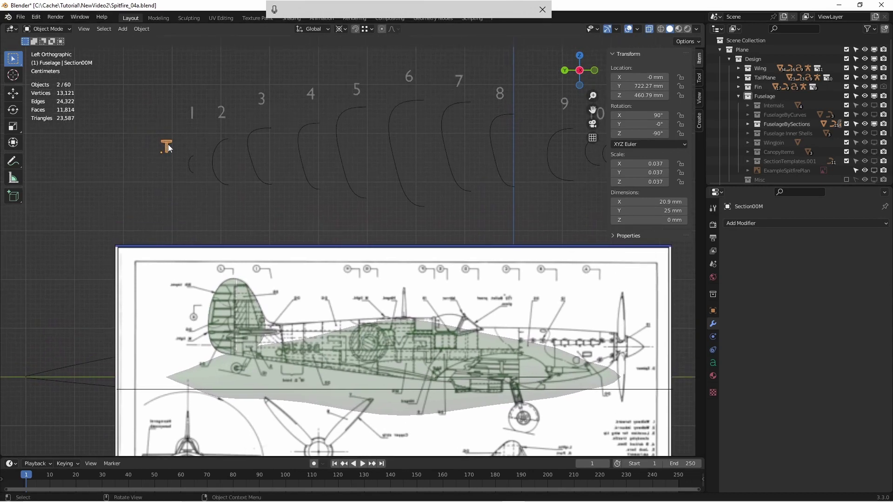
{"action": "key", "text": "g"}
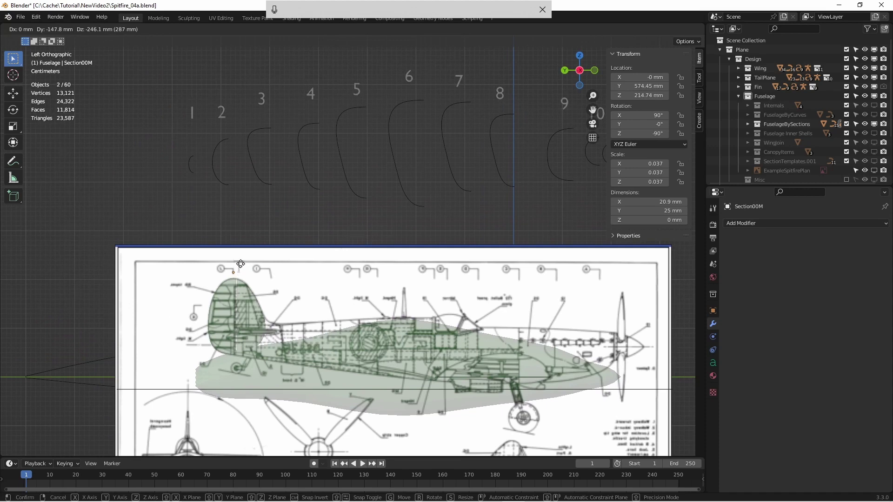
{"action": "left_click", "coordinate": [240, 263]}
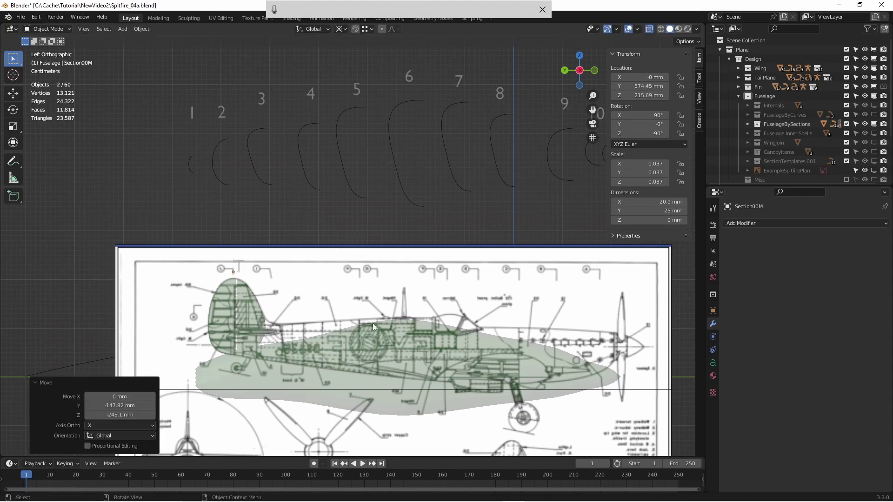
Set the SubD level of the FuseTemplateS fuselage modifier to 0 and examine the lettered fuselage cross sections on the plan
{"action": "left_click", "coordinate": [409, 412]}
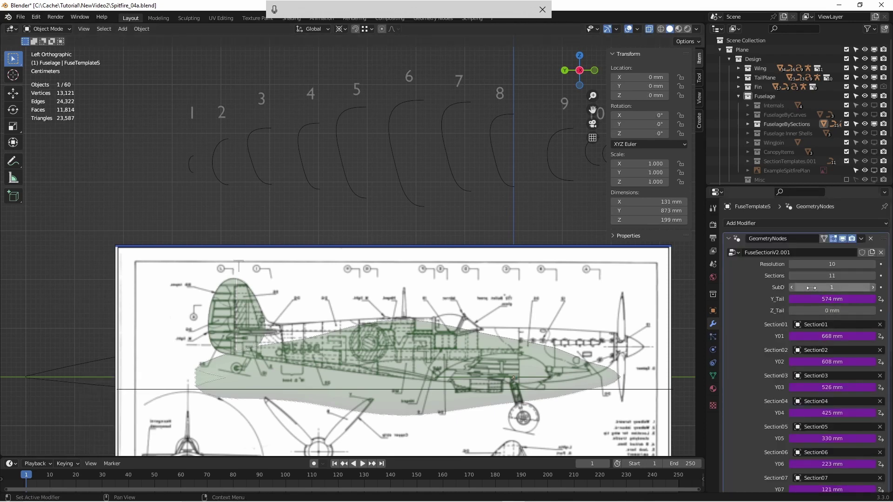
{"action": "left_click", "coordinate": [792, 287]}
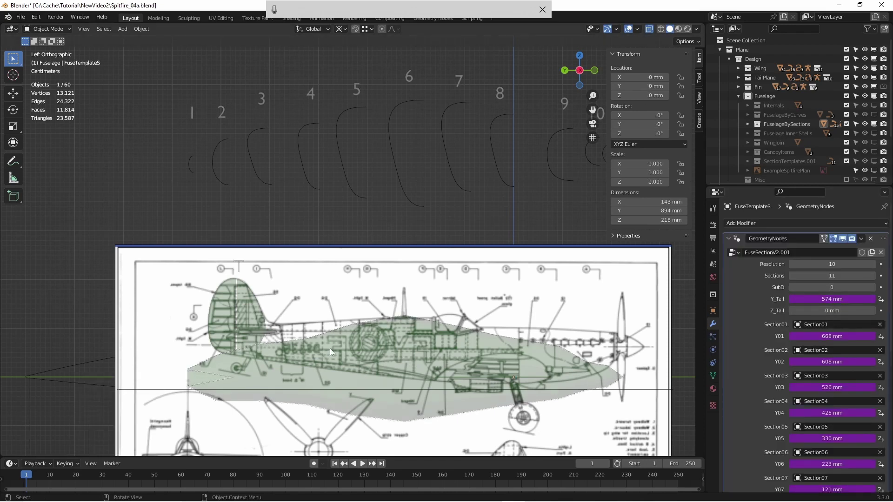
{"action": "scroll", "coordinate": [254, 361], "scroll_direction": "down", "scroll_amount": 3}
{"action": "middle_click_drag", "start_coordinate": [309, 329], "coordinate": [397, 132], "text": "shift"}
{"action": "scroll", "coordinate": [401, 129], "scroll_direction": "up", "scroll_amount": 7}
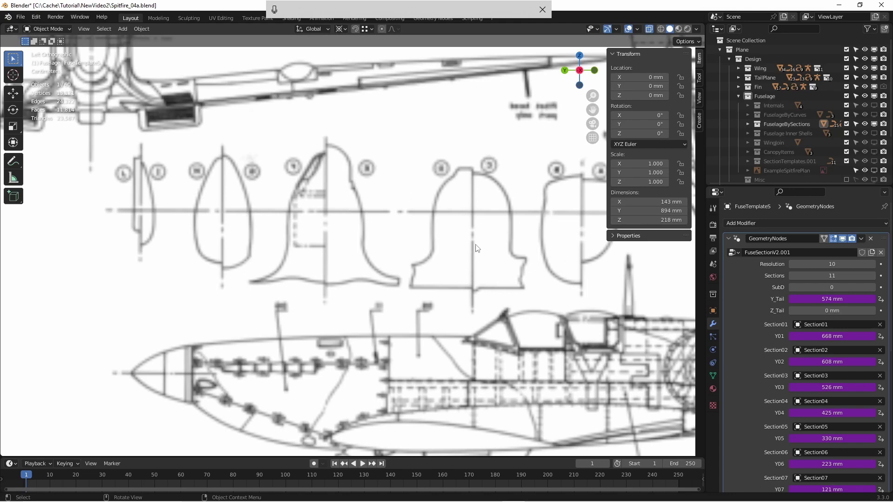
{"action": "scroll", "coordinate": [478, 249], "scroll_direction": "down", "scroll_amount": 10}
{"action": "middle_click_drag", "start_coordinate": [484, 165], "coordinate": [472, 443], "text": "shift"}
{"action": "scroll", "coordinate": [381, 358], "scroll_direction": "up", "scroll_amount": 4}
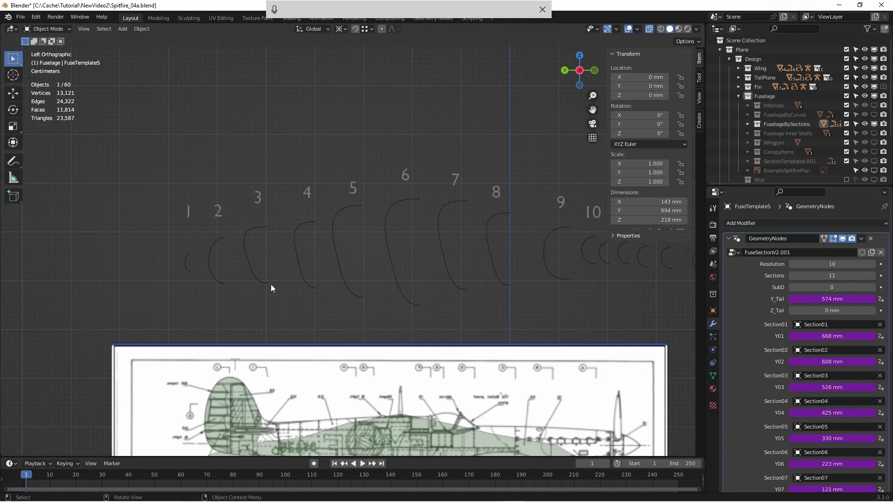
Try rotating the Section03 profile curve about the global Z axis
{"action": "left_click", "coordinate": [270, 284]}
{"action": "key", "text": "r"}
{"action": "key", "text": "z"}
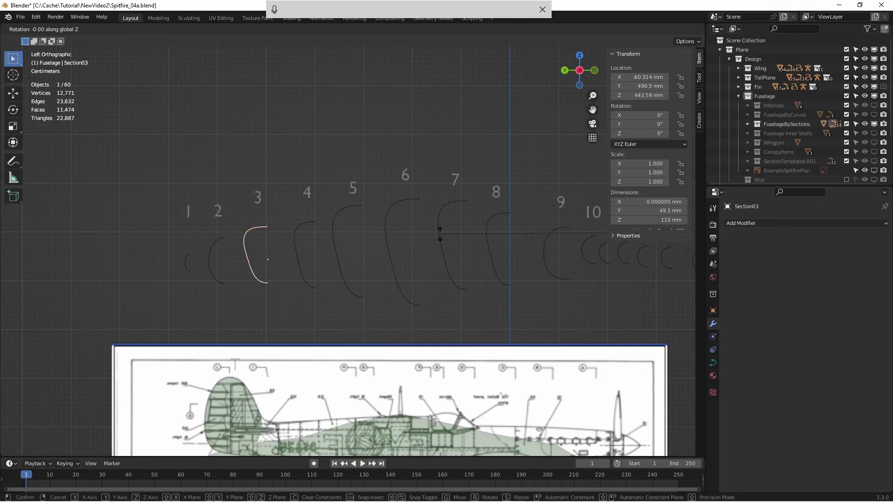
{"action": "key", "text": "Escape"}
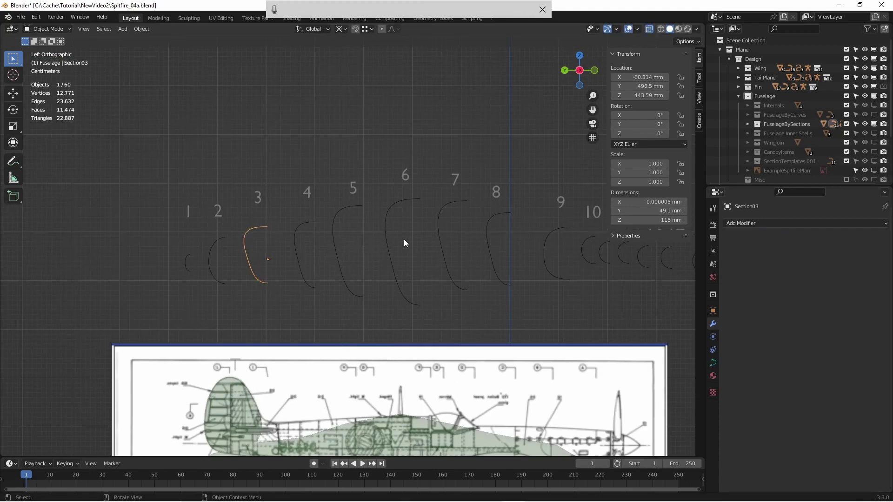
{"action": "key", "text": "r"}
{"action": "key", "text": "z"}
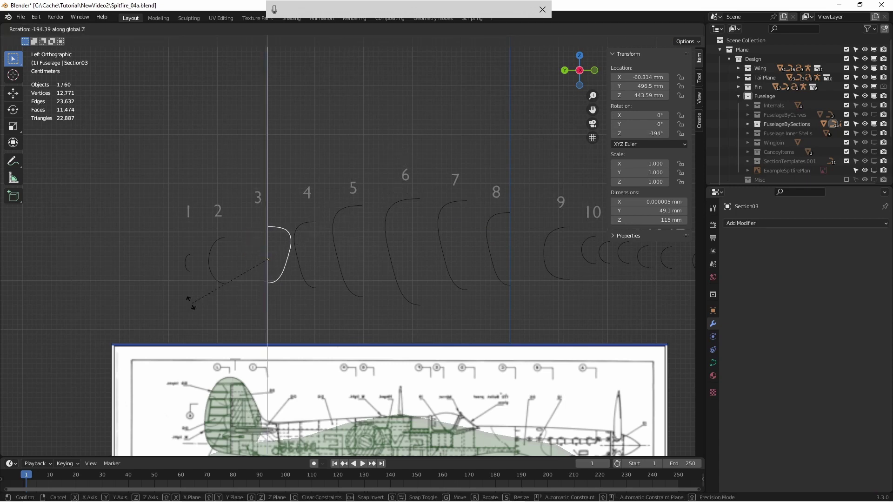
{"action": "right_click", "coordinate": [382, 222]}
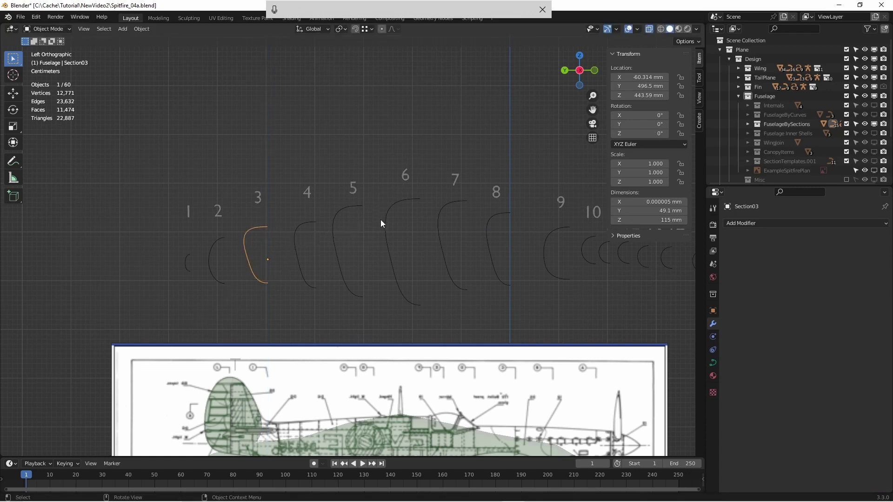
Move the Section01 profile onto the plan's section L drawing, placing its origin where the centrelines cross at about Y 625 mm, Z -1116.5 mm
{"action": "scroll", "coordinate": [408, 225], "scroll_direction": "down", "scroll_amount": 3}
{"action": "middle_click_drag", "start_coordinate": [405, 263], "coordinate": [403, 127], "text": "shift"}
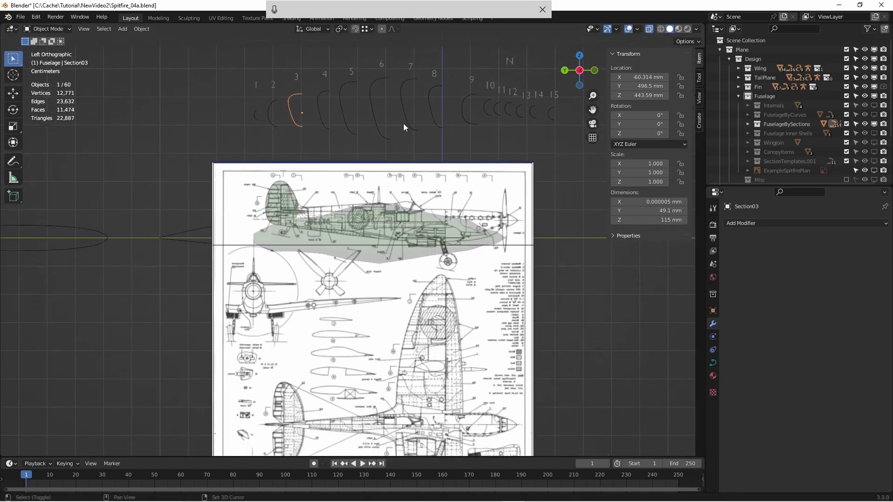
{"action": "left_click", "coordinate": [257, 119]}
{"action": "key", "text": "g"}
{"action": "left_click", "coordinate": [392, 392]}
{"action": "scroll", "coordinate": [393, 392], "scroll_direction": "down", "scroll_amount": 5, "text": "shift"}
{"action": "scroll", "coordinate": [298, 131], "scroll_direction": "up", "scroll_amount": 2}
{"action": "key", "text": "g"}
{"action": "left_click", "coordinate": [260, 239]}
{"action": "scroll", "coordinate": [260, 239], "scroll_direction": "up", "scroll_amount": 7}
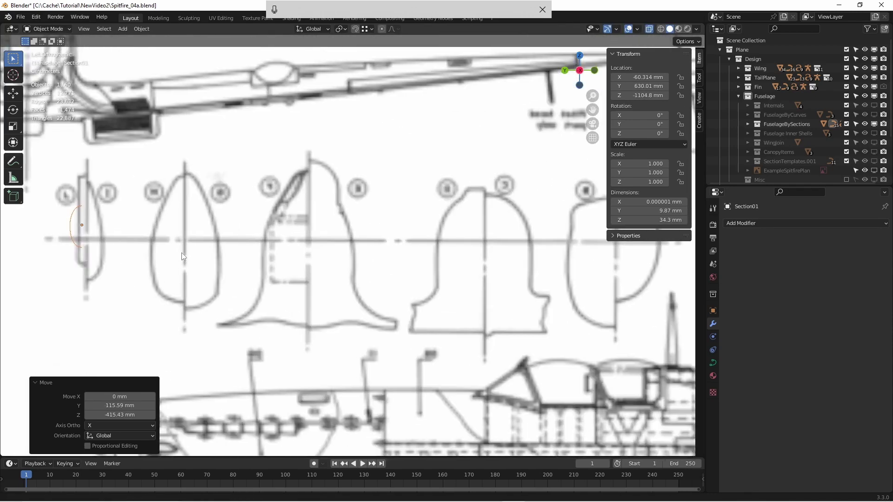
{"action": "key", "text": "g"}
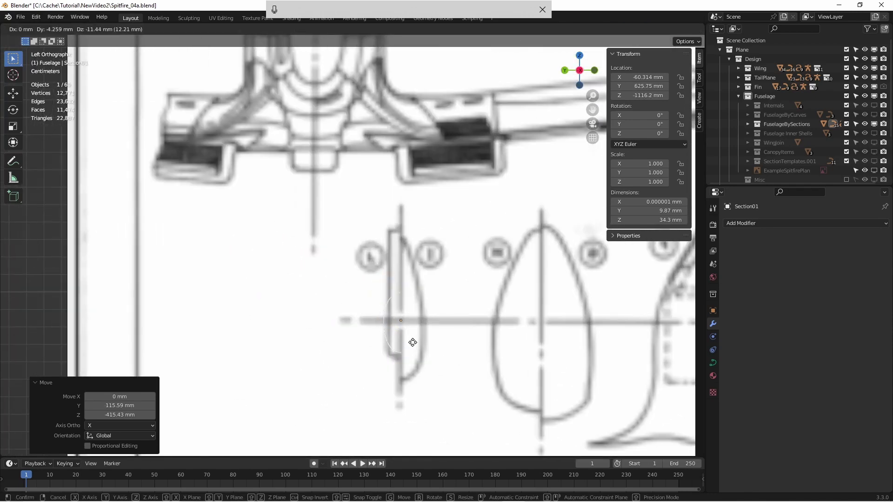
{"action": "left_click", "coordinate": [413, 343]}
Subdivide a segment of the Section01 curve to add a control point on its side
{"action": "key", "text": "Tab"}
{"action": "left_click", "coordinate": [384, 323], "text": "shift"}
{"action": "right_click", "coordinate": [361, 321]}
{"action": "left_click", "coordinate": [356, 244]}
Move the two side control points of Section01 to the lower and upper outer corners of the section L outline
{"action": "left_click", "coordinate": [389, 327]}
{"action": "key", "text": "g"}
{"action": "left_click", "coordinate": [390, 356]}
{"action": "left_click", "coordinate": [388, 302]}
{"action": "key", "text": "g"}
{"action": "left_click", "coordinate": [387, 231]}
Align the end points of Section01 with the section L outline on the centreline and set all control points to Vector handles
{"action": "key", "text": "g"}
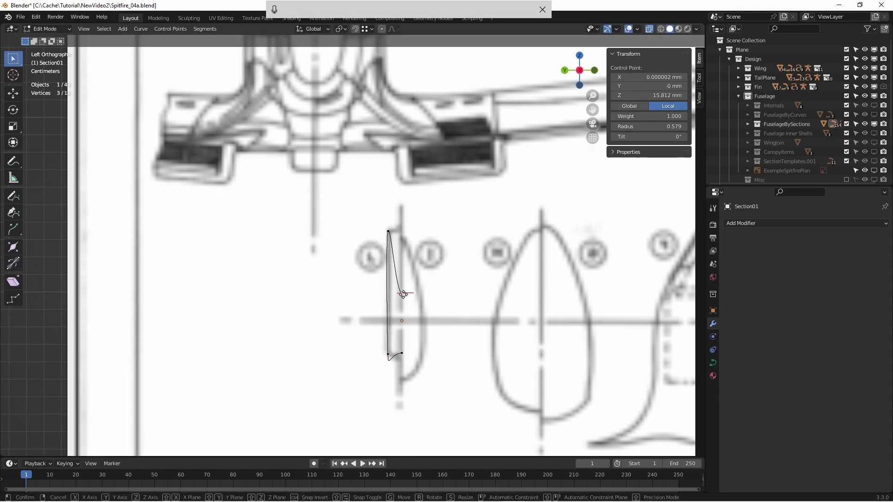
{"action": "left_click", "coordinate": [413, 234]}
{"action": "key", "text": "a"}
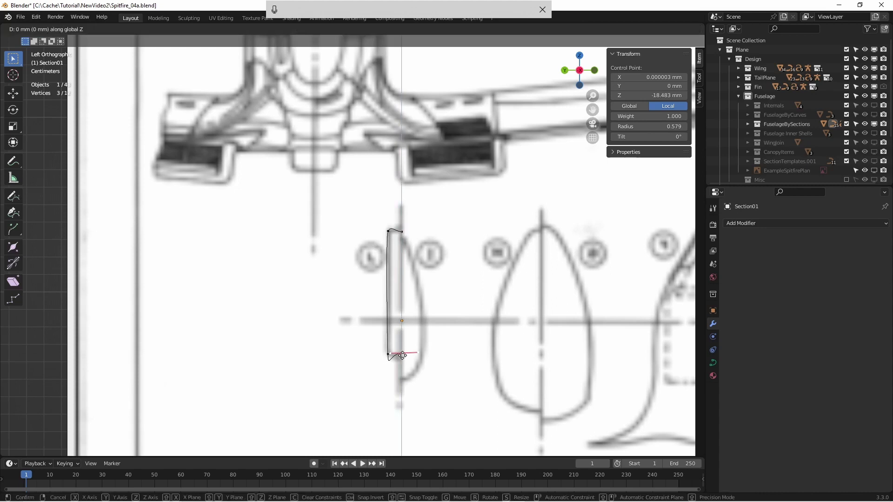
{"action": "key", "text": "v"}
{"action": "left_click", "coordinate": [404, 367]}
{"action": "scroll", "coordinate": [437, 228], "scroll_direction": "up", "scroll_amount": 3}
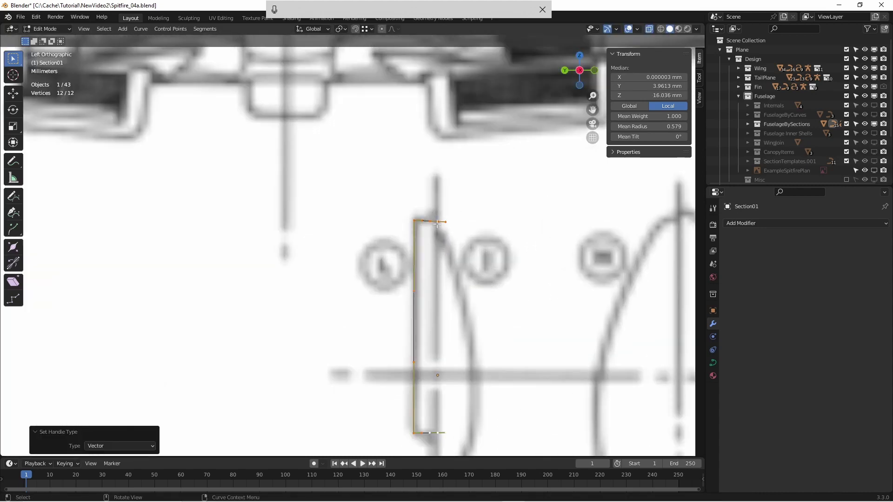
Raise the upper centreline point of Section01 by about 0.46 mm along Z to level it with the upper corner
{"action": "left_click", "coordinate": [437, 221]}
{"action": "key", "text": "g"}
{"action": "key", "text": "z"}
{"action": "left_click", "coordinate": [438, 235]}
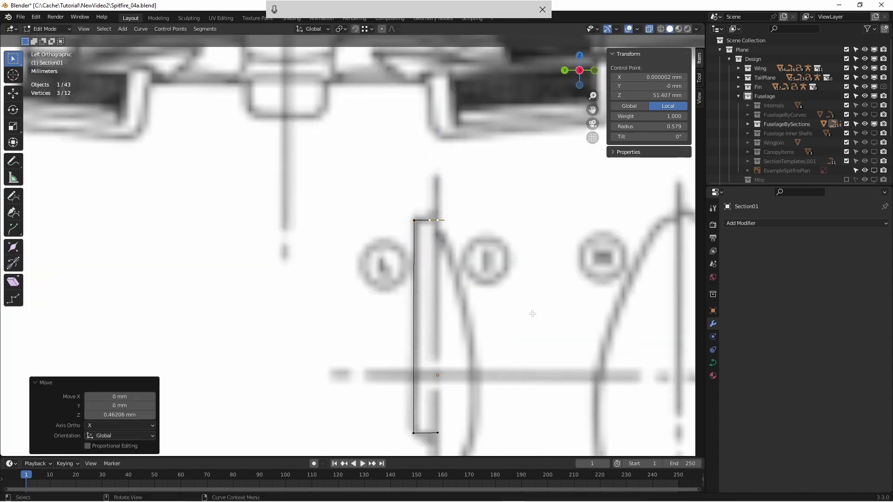
{"action": "key", "text": "Tab"}
{"action": "scroll", "coordinate": [534, 325], "scroll_direction": "down", "scroll_amount": 2}
{"action": "middle_click_drag", "start_coordinate": [538, 341], "coordinate": [482, 281], "text": "shift"}
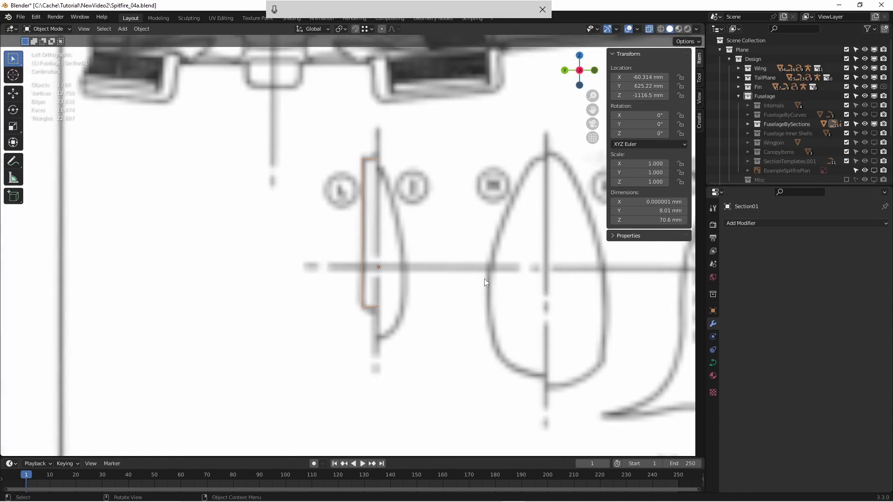
Try shifting the lower centreline point of Section01 along Z against the section L outline
{"action": "scroll", "coordinate": [407, 348], "scroll_direction": "up", "scroll_amount": 2}
{"action": "key", "text": "Tab"}
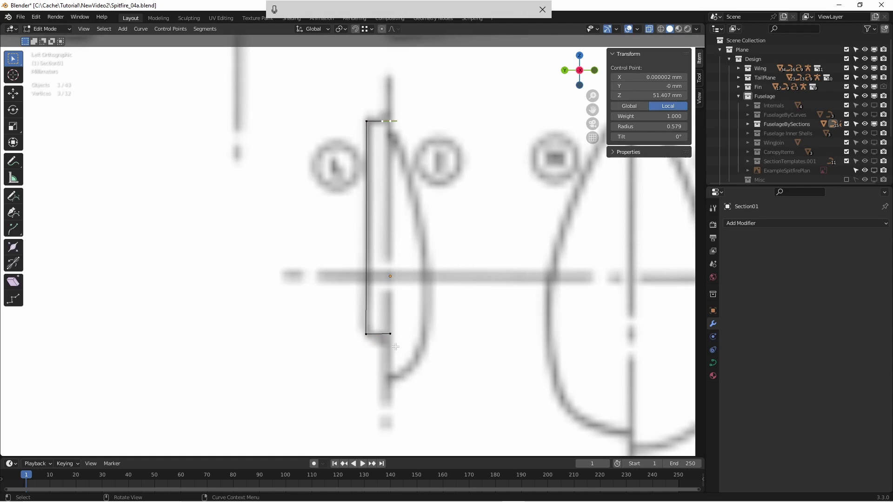
{"action": "left_click", "coordinate": [390, 335]}
{"action": "key", "text": "g"}
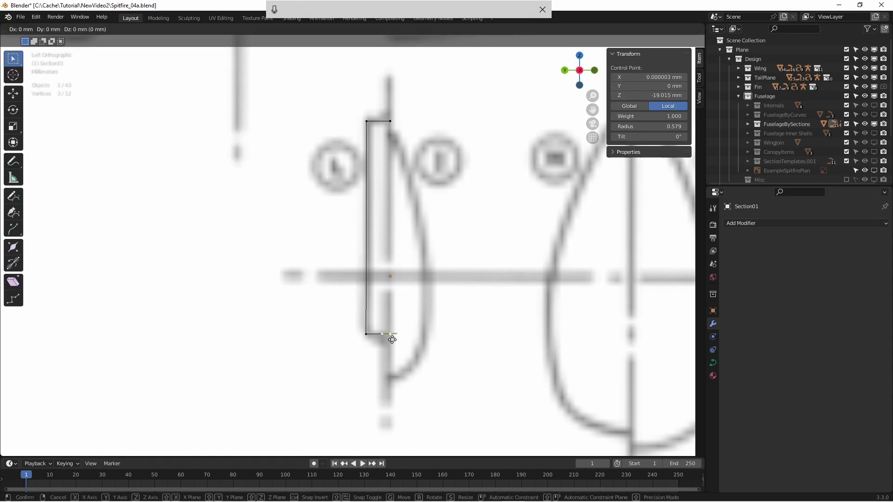
{"action": "key", "text": "z"}
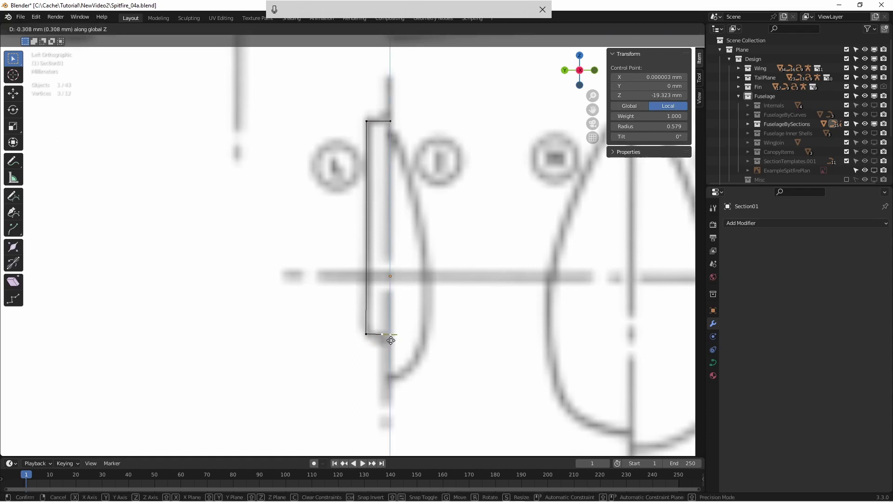
{"action": "left_click", "coordinate": [392, 340]}
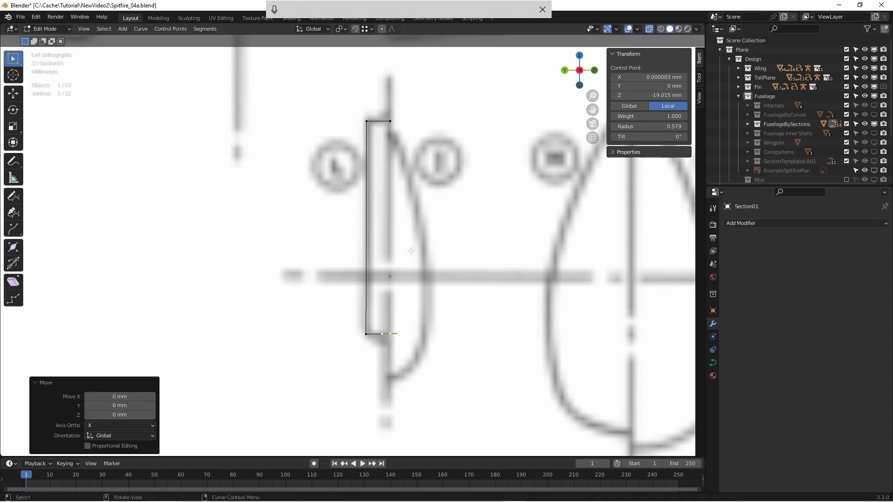
{"action": "key", "text": "Tab"}
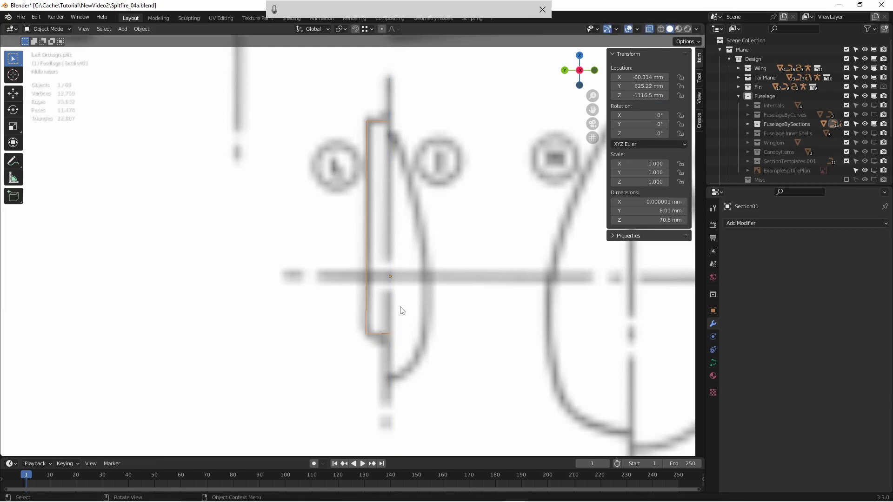
Set the X coordinate of Section01's upper and lower centreline control points to 0
{"action": "scroll", "coordinate": [401, 310], "scroll_direction": "down", "scroll_amount": 3}
{"action": "scroll", "coordinate": [397, 292], "scroll_direction": "up", "scroll_amount": 3}
{"action": "key", "text": "Tab"}
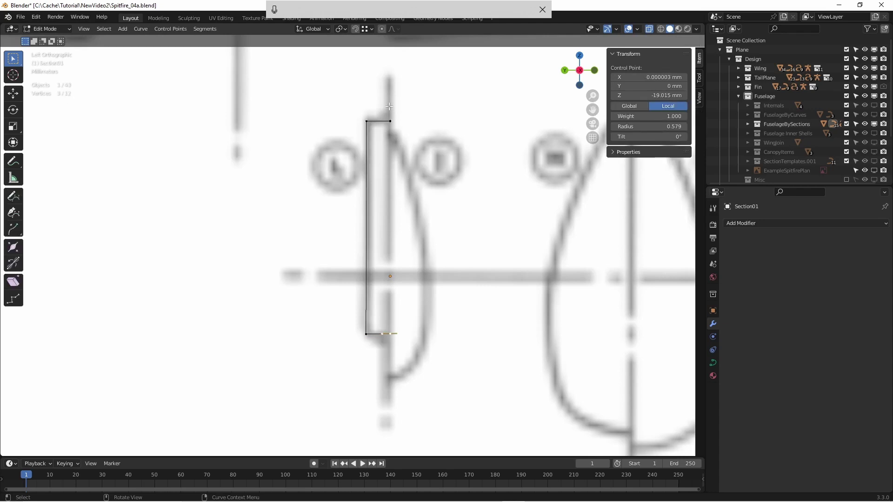
{"action": "left_click", "coordinate": [391, 121]}
{"action": "left_click", "coordinate": [669, 73]}
{"action": "type", "text": "0"}
{"action": "key", "text": "Return"}
{"action": "left_click", "coordinate": [393, 337]}
{"action": "left_click", "coordinate": [641, 77]}
{"action": "type", "text": "0"}
{"action": "key", "text": "Return"}
{"action": "left_click", "coordinate": [393, 284]}
{"action": "key", "text": "Tab"}
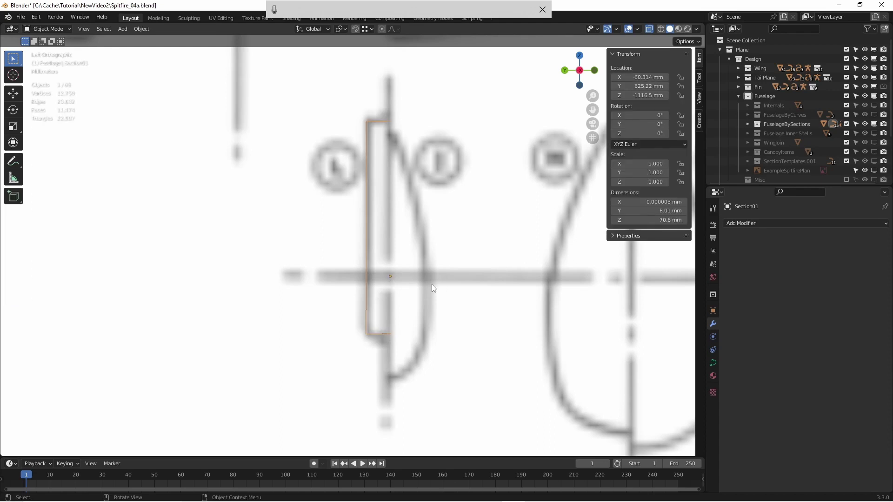
Snap the 3D cursor to Section01's origin and set the transform pivot point to 3D Cursor
{"action": "key", "text": "shift+s"}
{"action": "left_click", "coordinate": [430, 307]}
{"action": "scroll", "coordinate": [421, 309], "scroll_direction": "down", "scroll_amount": 2}
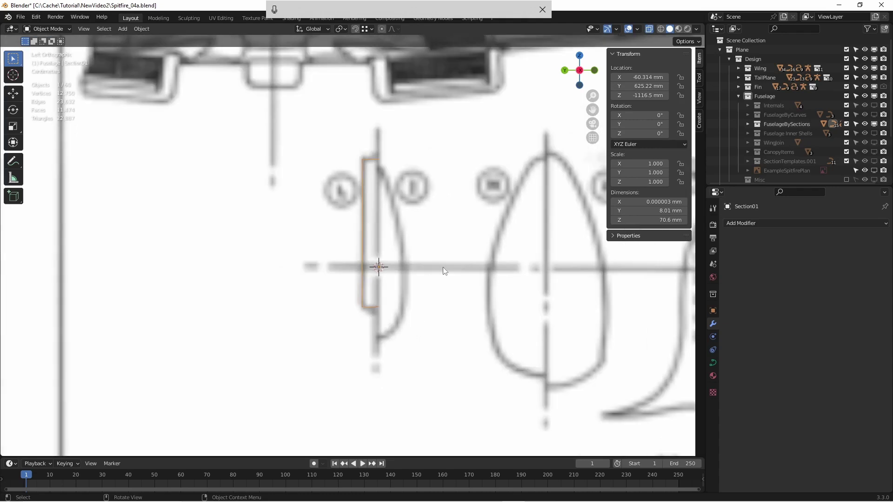
{"action": "key", "text": "period"}
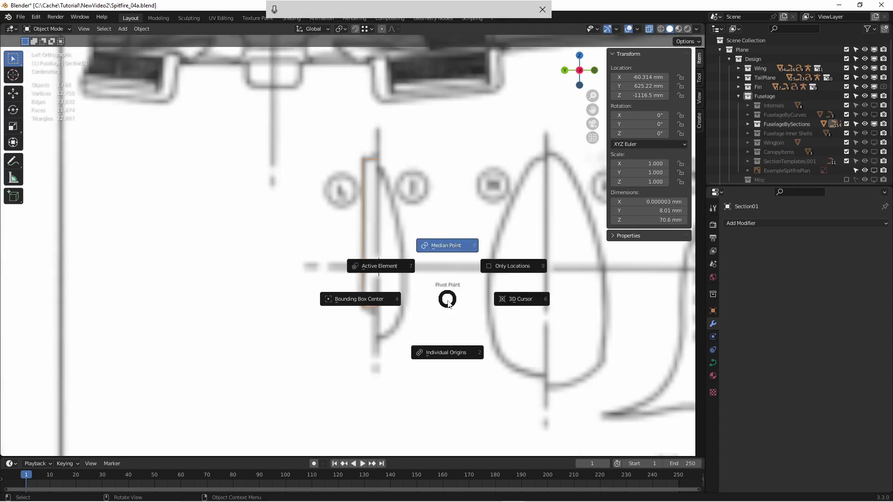
{"action": "left_click", "coordinate": [523, 300]}
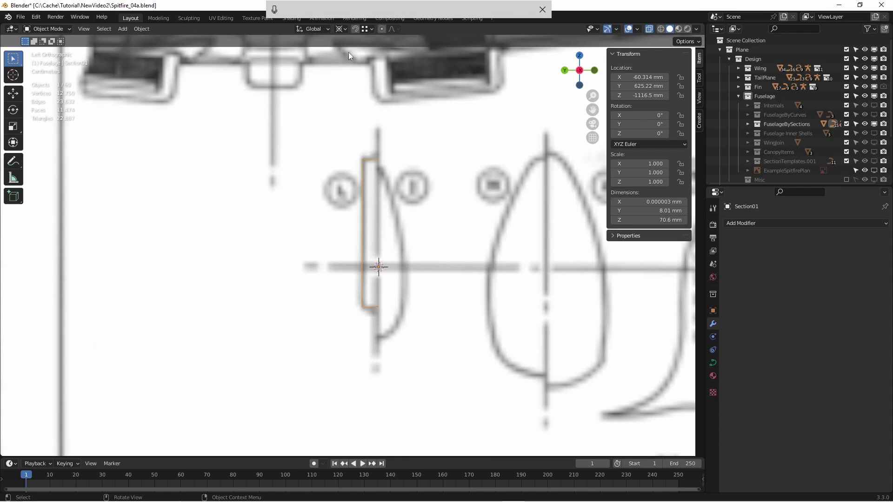
{"action": "left_click", "coordinate": [345, 29]}
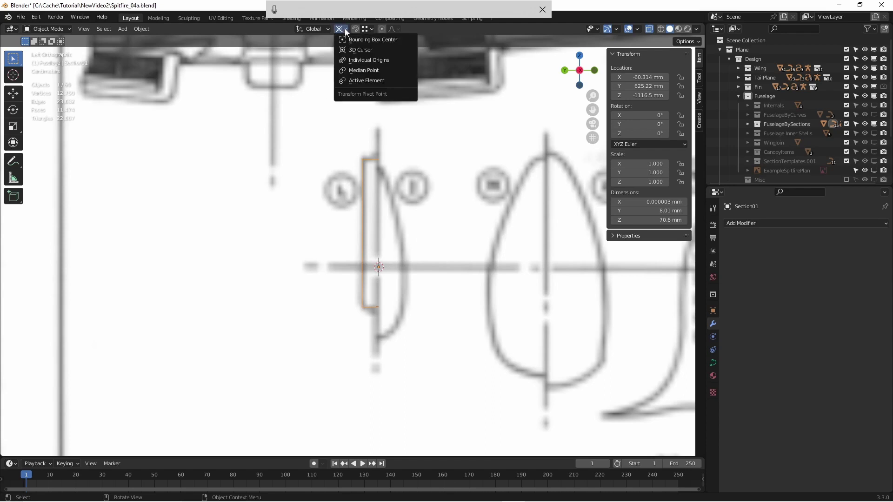
{"action": "left_click", "coordinate": [358, 50]}
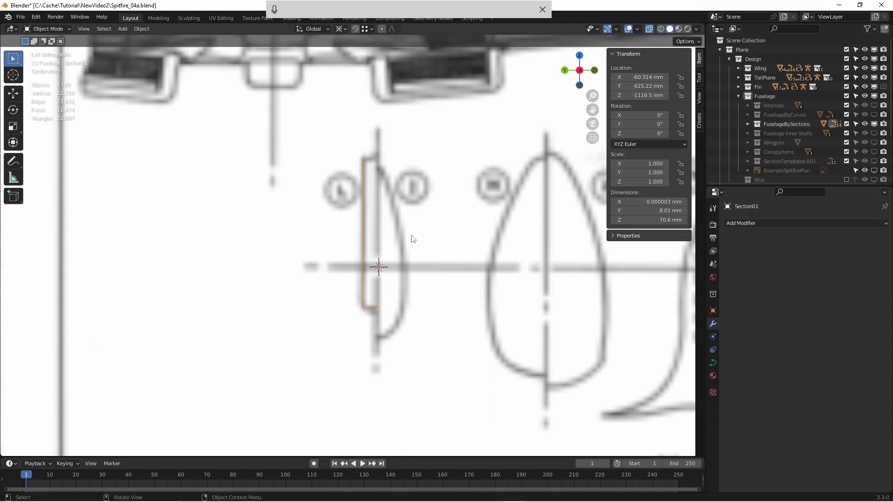
Try scaling all control points of Section01 about the 3D cursor
{"action": "key", "text": "Tab"}
{"action": "key", "text": "a"}
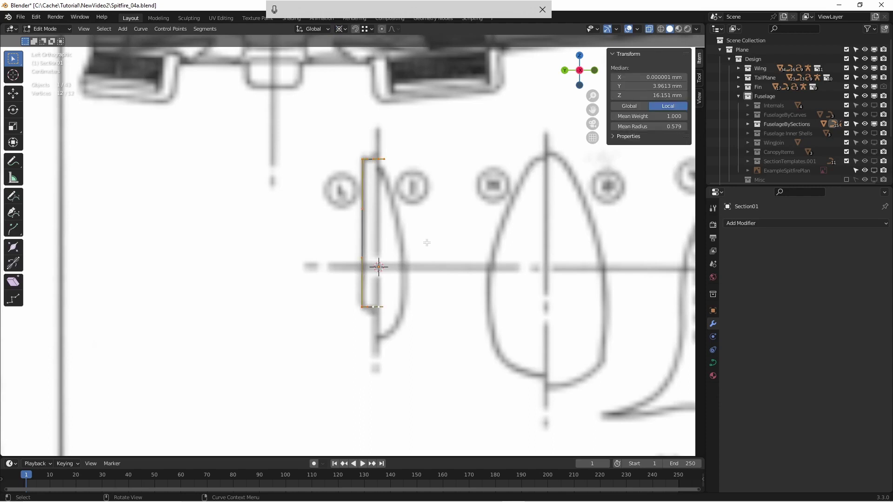
{"action": "key", "text": "s"}
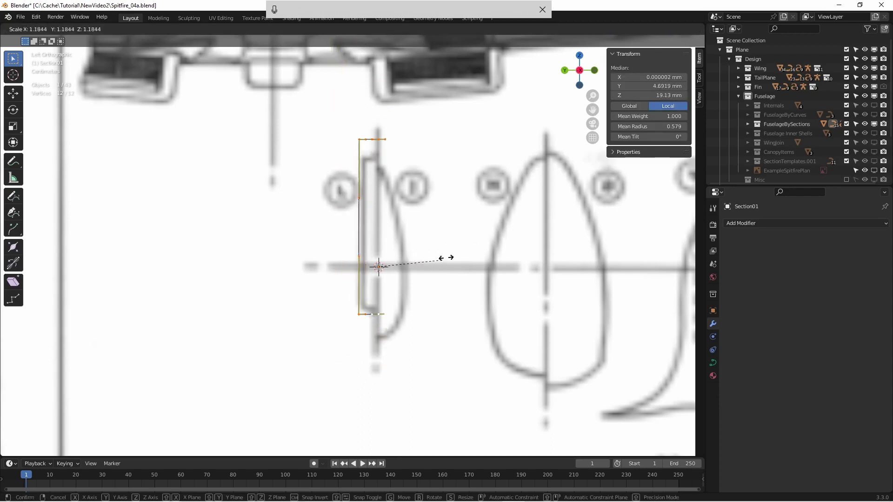
{"action": "left_click", "coordinate": [440, 263]}
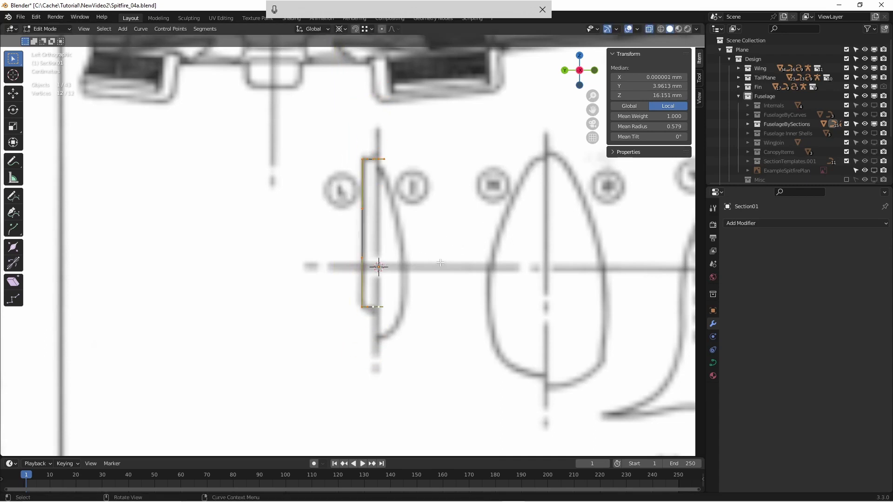
{"action": "left_click", "coordinate": [381, 159]}
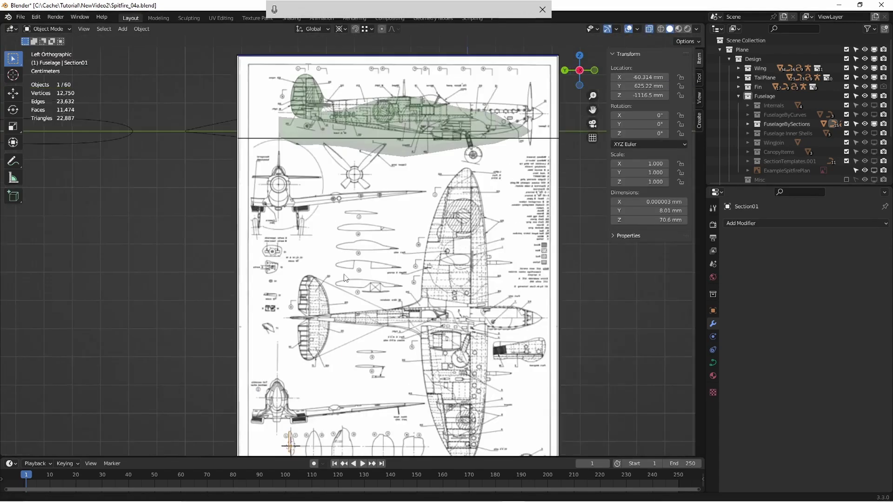
Move the section 1 marker to the station mark above the fin, at about Y 575 mm and Z 254 mm
{"action": "middle_click_drag", "start_coordinate": [309, 114], "coordinate": [358, 303], "text": "shift"}
{"action": "scroll", "coordinate": [359, 302], "scroll_direction": "up", "scroll_amount": 9}
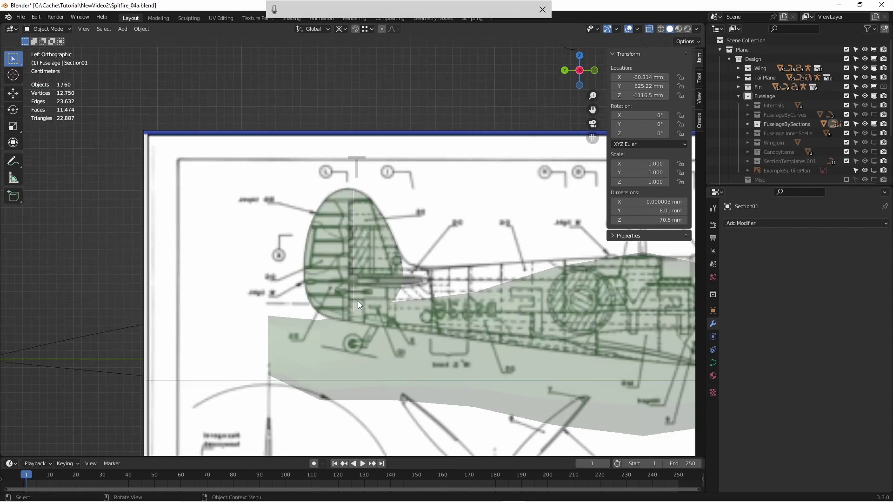
{"action": "scroll", "coordinate": [353, 263], "scroll_direction": "down", "scroll_amount": 6}
{"action": "left_click", "coordinate": [301, 95], "text": "shift"}
{"action": "key", "text": "g"}
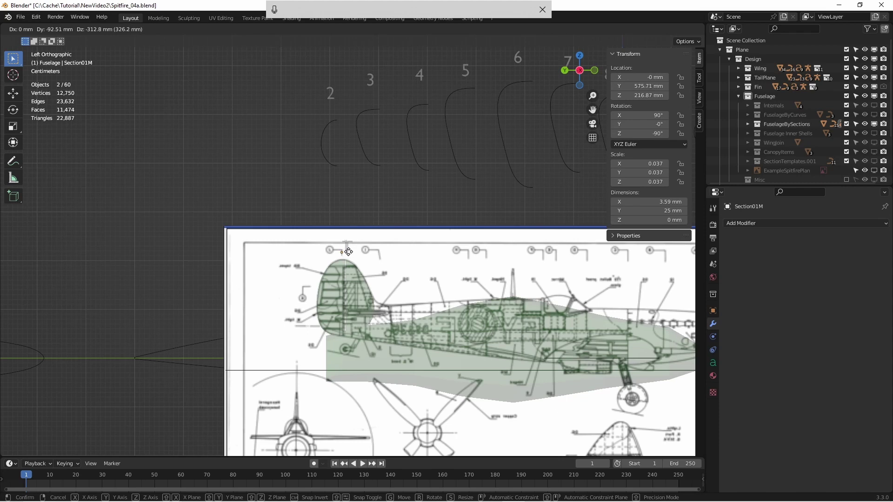
{"action": "left_click", "coordinate": [349, 251]}
{"action": "key", "text": "g"}
{"action": "key", "text": "z"}
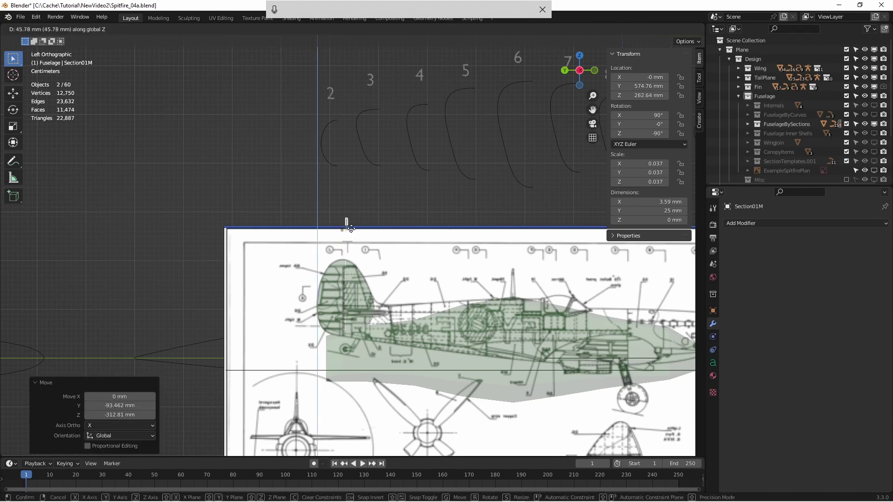
{"action": "left_click", "coordinate": [352, 237]}
Snap the 3D cursor to the section 1 marker and move the section 2 marker onto the cursor
{"action": "left_click", "coordinate": [332, 95]}
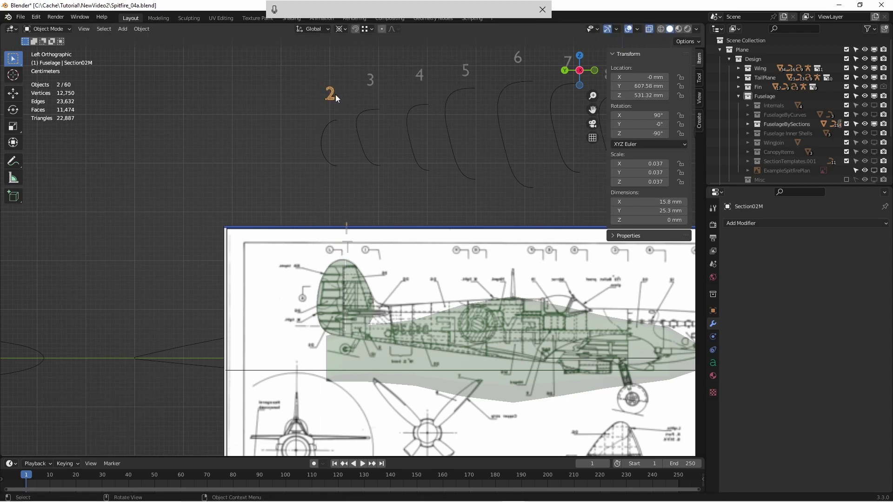
{"action": "left_click", "coordinate": [347, 227]}
{"action": "left_click", "coordinate": [335, 98], "text": "shift"}
{"action": "key", "text": "shift+s"}
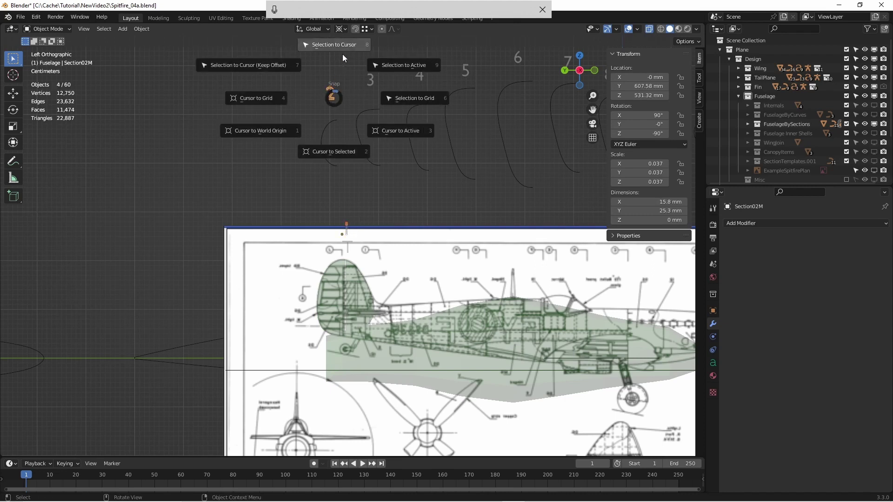
{"action": "left_click", "coordinate": [342, 264]}
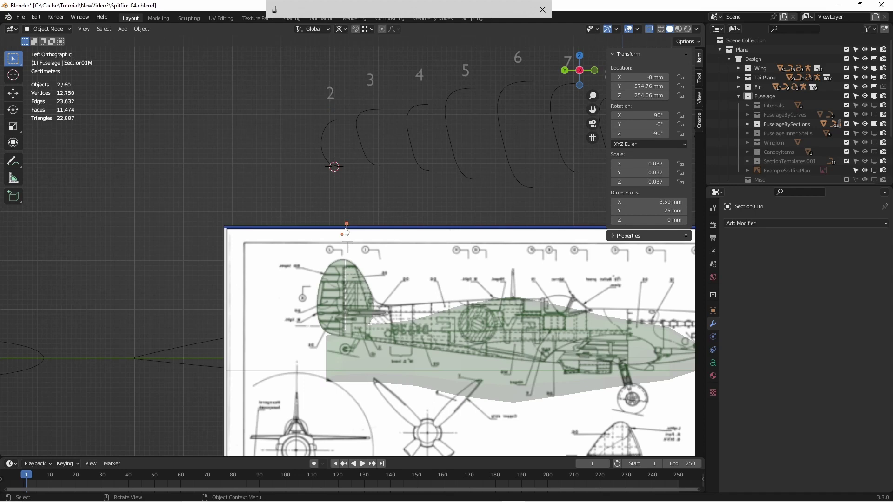
{"action": "left_click", "coordinate": [346, 247]}
{"action": "left_click", "coordinate": [330, 95]}
{"action": "key", "text": "shift+s"}
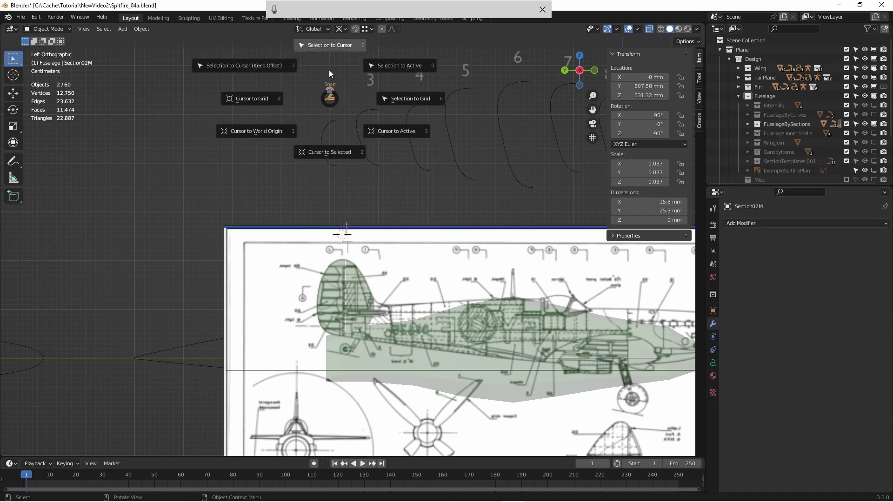
{"action": "left_click", "coordinate": [330, 47]}
Raise the section 2 marker about 46 mm along Z and shift it about -7.8 mm along Y
{"action": "key", "text": "g"}
{"action": "key", "text": "z"}
{"action": "left_click", "coordinate": [356, 216]}
{"action": "key", "text": "g"}
{"action": "key", "text": "y"}
{"action": "left_click", "coordinate": [360, 219]}
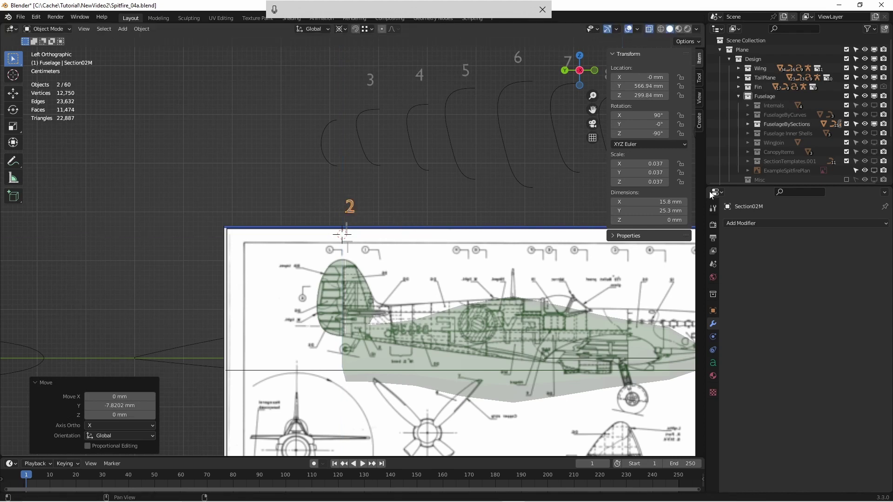
Assign Section01 as the Section02 object in the geometry nodes modifier of FuseTemplateS
{"action": "left_click", "coordinate": [379, 375]}
{"action": "left_click", "coordinate": [819, 353]}
{"action": "type", "text": "sec"}
{"action": "left_click", "coordinate": [816, 373]}
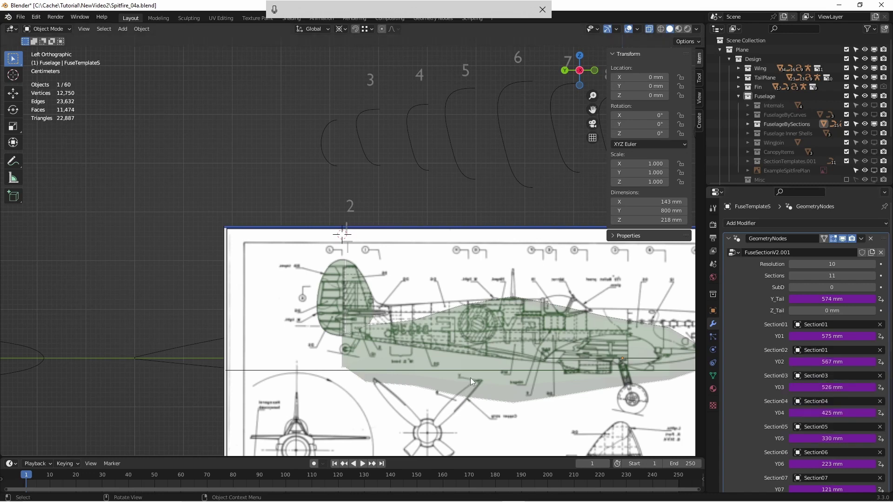
Raise the fuselage template along Z over the plan's side view
{"action": "scroll", "coordinate": [470, 377], "scroll_direction": "up", "scroll_amount": 2}
{"action": "scroll", "coordinate": [405, 345], "scroll_direction": "down", "scroll_amount": 3}
{"action": "scroll", "coordinate": [405, 344], "scroll_direction": "up", "scroll_amount": 2}
{"action": "scroll", "coordinate": [406, 344], "scroll_direction": "down", "scroll_amount": 1}
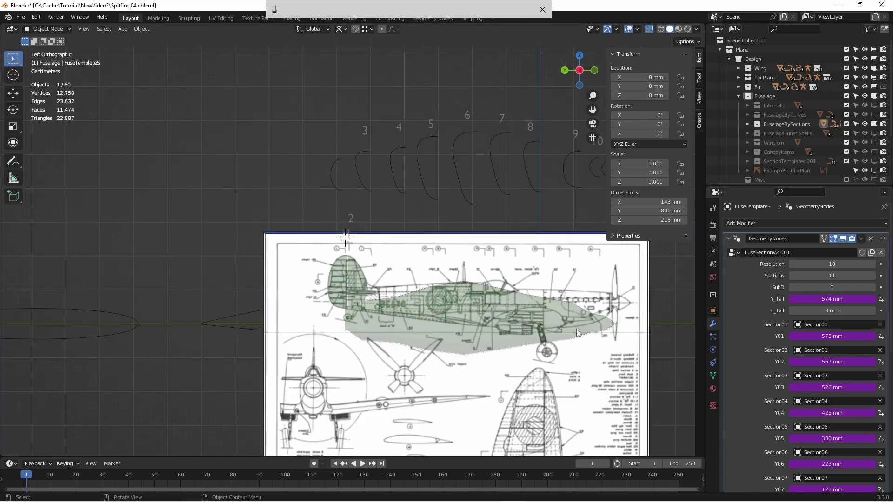
{"action": "left_click", "coordinate": [512, 352]}
{"action": "key", "text": "g"}
{"action": "key", "text": "z"}
{"action": "right_click", "coordinate": [507, 343]}
{"action": "left_click", "coordinate": [559, 330]}
Toggle the X-ray display and show the hidden PLan.Side2 image in the viewport
{"action": "left_click", "coordinate": [649, 30]}
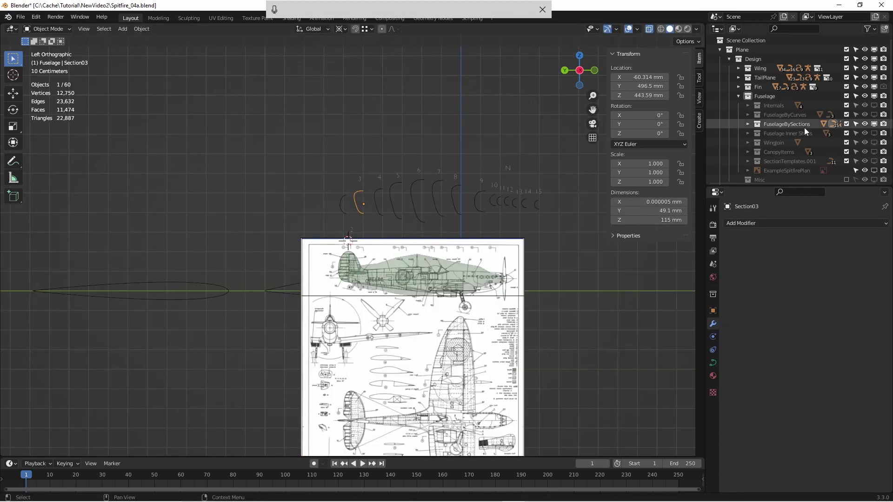
{"action": "scroll", "coordinate": [804, 128], "scroll_direction": "down", "scroll_amount": 5}
{"action": "left_click", "coordinate": [875, 166]}
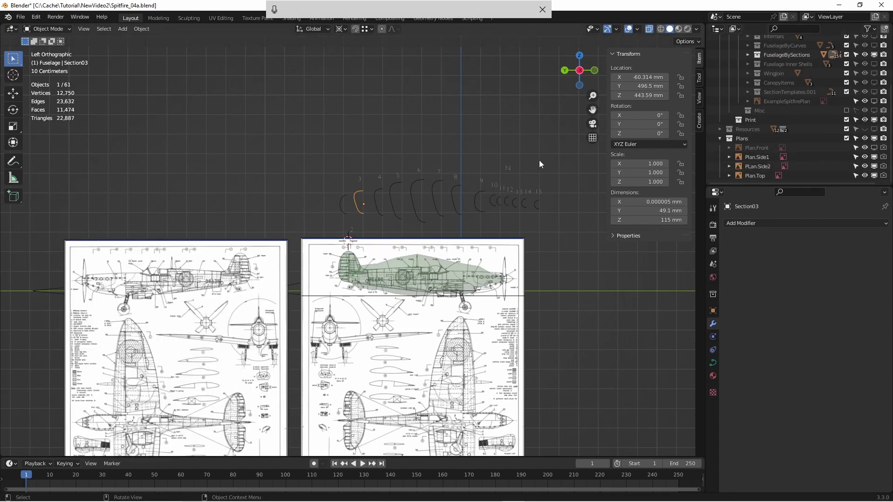
Move Section03 to the section I outline on PLan.Side2, with its origin where the centrelines cross
{"action": "scroll", "coordinate": [390, 212], "scroll_direction": "down", "scroll_amount": 1}
{"action": "middle_click_drag", "start_coordinate": [349, 221], "coordinate": [397, 133], "text": "shift"}
{"action": "key", "text": "g"}
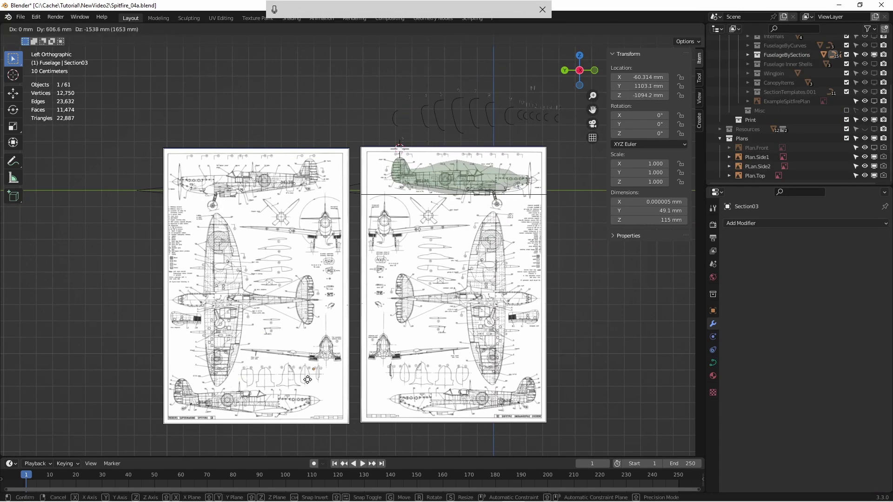
{"action": "left_click", "coordinate": [316, 385]}
{"action": "key", "text": "KP_Decimal"}
{"action": "scroll", "coordinate": [393, 265], "scroll_direction": "down", "scroll_amount": 3}
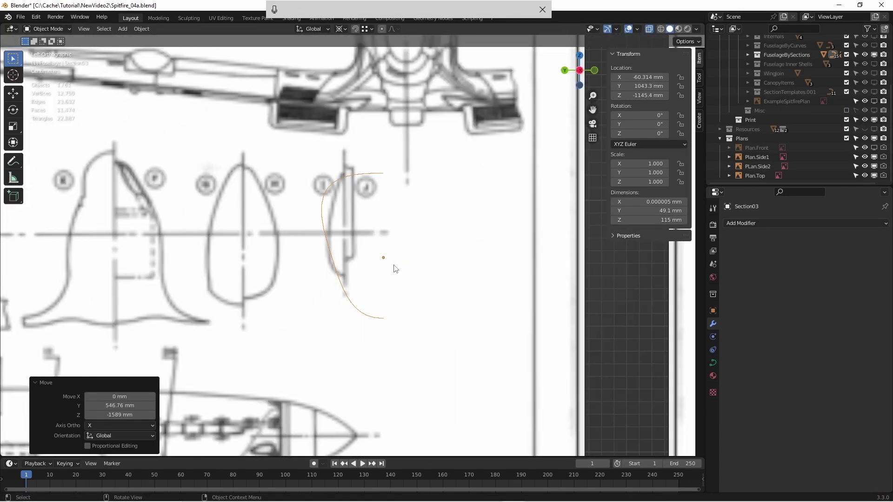
{"action": "key", "text": "g"}
Scale Section03's end points about its origin to the section I outline's height and move its side control point onto the lower outline
{"action": "key", "text": "Tab"}
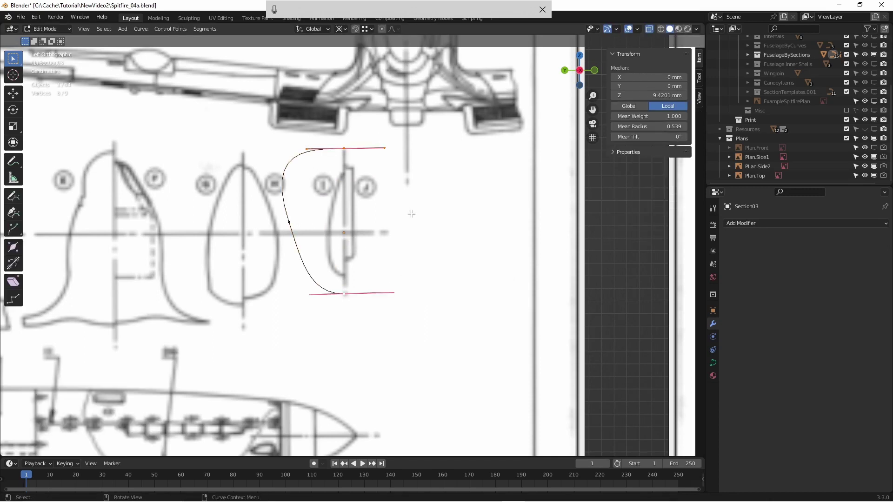
{"action": "key", "text": "Tab"}
{"action": "key", "text": "Tab"}
{"action": "key", "text": "s"}
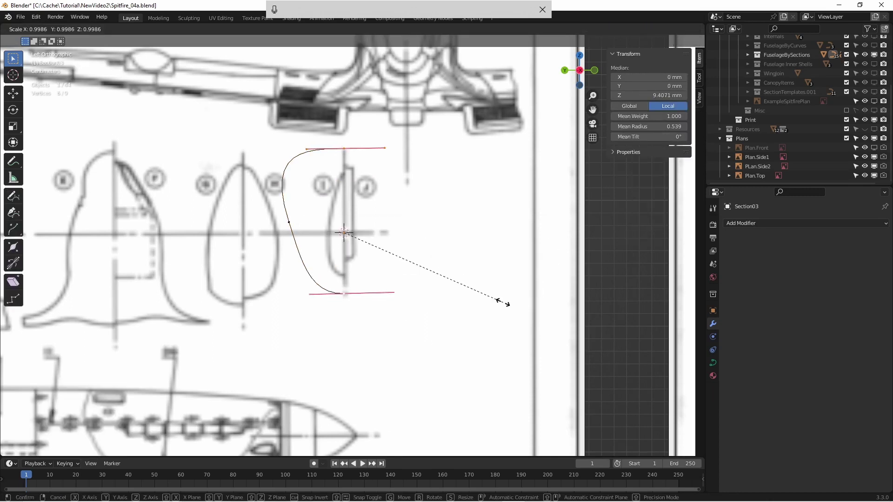
{"action": "left_click", "coordinate": [442, 303]}
{"action": "left_click_drag", "start_coordinate": [289, 220], "coordinate": [329, 258]}
Try scaling the handles of Section03's lower end point
{"action": "left_click", "coordinate": [345, 276]}
{"action": "key", "text": "s"}
{"action": "left_click", "coordinate": [336, 245]}
{"action": "key", "text": "ctrl+z"}
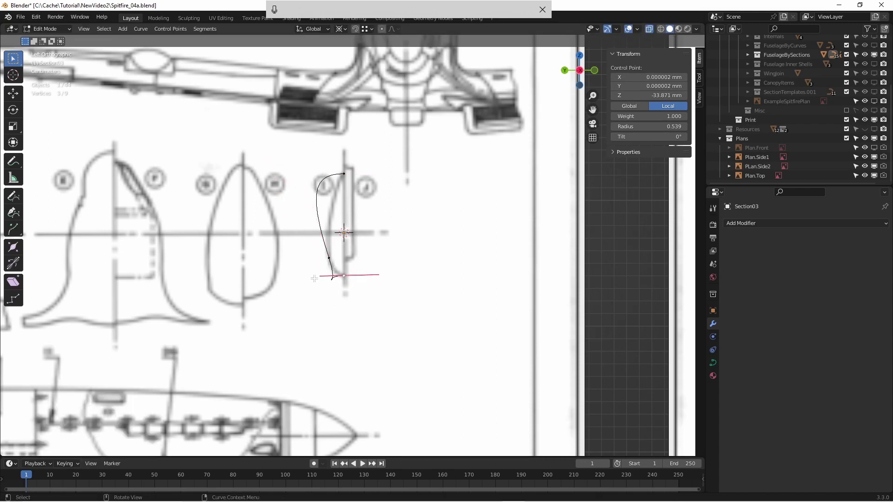
Shorten the handle of Section03's lower end point and the side point's lower handle to follow the section I outline's lower curve
{"action": "left_click", "coordinate": [337, 277]}
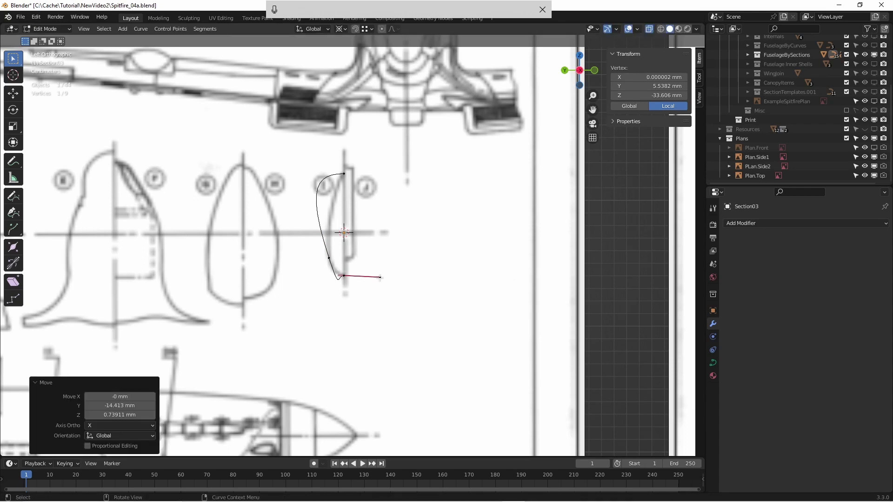
{"action": "left_click", "coordinate": [329, 258]}
{"action": "left_click", "coordinate": [338, 294]}
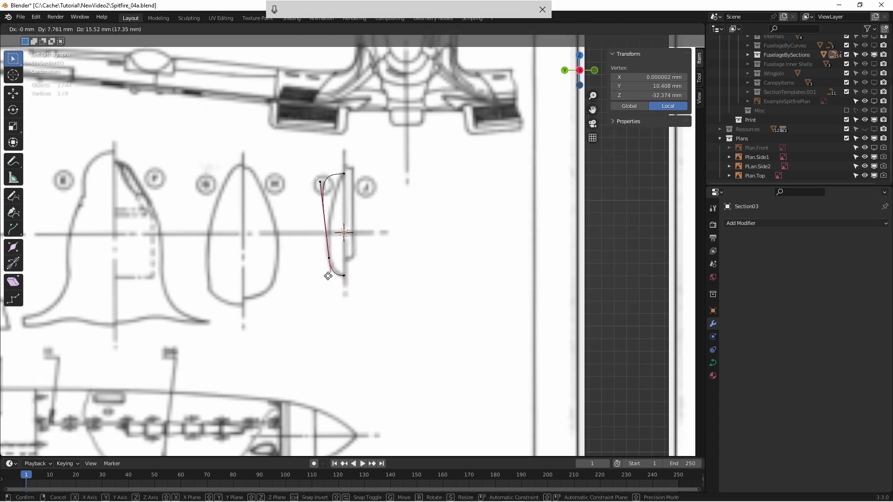
{"action": "left_click", "coordinate": [326, 270]}
Adjust the side point's upper handle and the upper end point's handle so Section03 follows the section I outline's upper curve
{"action": "left_click", "coordinate": [327, 181]}
{"action": "key", "text": "g"}
{"action": "left_click", "coordinate": [329, 203]}
{"action": "left_click", "coordinate": [317, 175]}
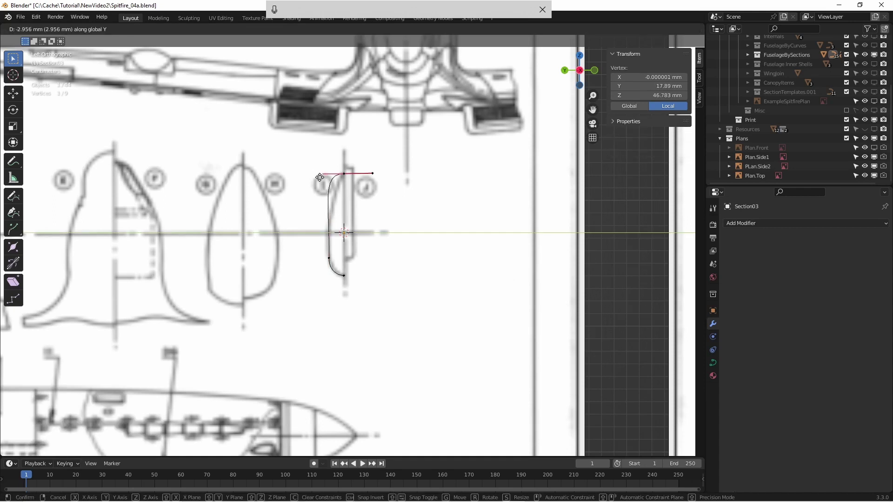
{"action": "left_click", "coordinate": [335, 176]}
{"action": "left_click", "coordinate": [328, 201]}
{"action": "key", "text": "g"}
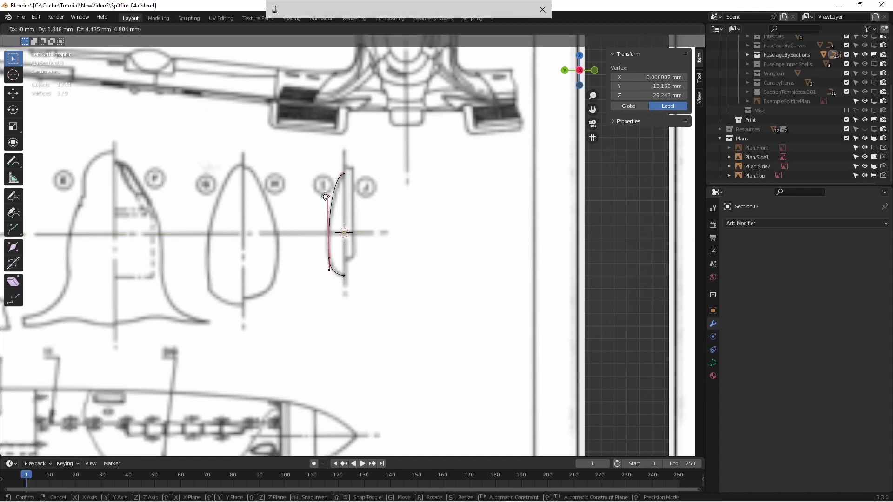
{"action": "left_click", "coordinate": [330, 211]}
{"action": "key", "text": "Tab"}
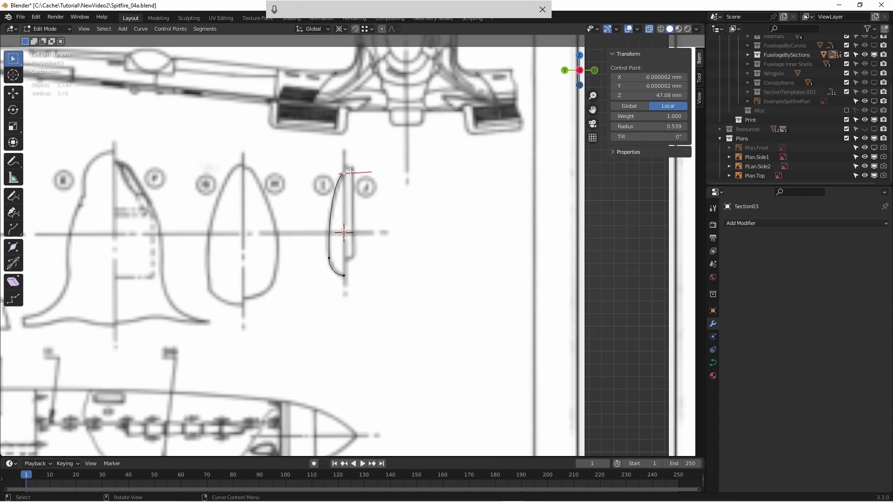
Move the section 3 marker down beside the fin on the side view, at about Y 492 mm
{"action": "scroll", "coordinate": [394, 208], "scroll_direction": "down", "scroll_amount": 8}
{"action": "middle_click_drag", "start_coordinate": [394, 209], "coordinate": [285, 222], "text": "shift"}
{"action": "middle_click_drag", "start_coordinate": [317, 172], "coordinate": [345, 299], "text": "shift"}
{"action": "scroll", "coordinate": [364, 182], "scroll_direction": "up", "scroll_amount": 4}
{"action": "left_click", "coordinate": [369, 59], "text": "shift"}
{"action": "key", "text": "g"}
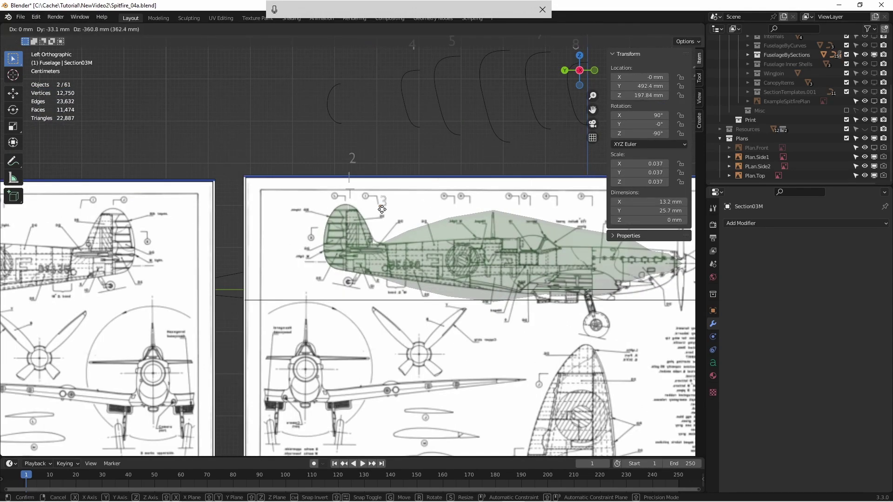
{"action": "left_click", "coordinate": [381, 207]}
Move Section04 about 147 mm in Y and -1561 mm in Z to the cross-section drawings on Plan.Side1
{"action": "scroll", "coordinate": [442, 344], "scroll_direction": "down", "scroll_amount": 2}
{"action": "left_click", "coordinate": [384, 151]}
{"action": "scroll", "coordinate": [423, 134], "scroll_direction": "down", "scroll_amount": 3}
{"action": "left_click", "coordinate": [364, 250]}
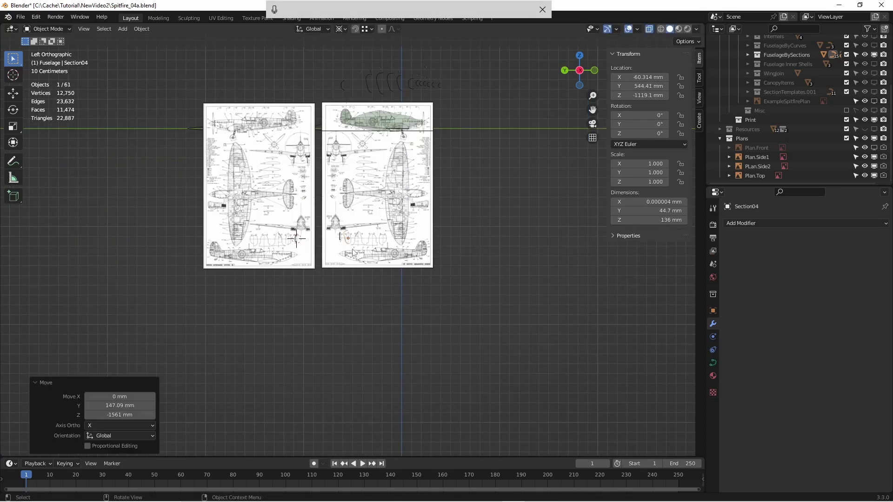
Reposition Section04's side point so the curve follows the section H outline on the plan
{"action": "scroll", "coordinate": [363, 242], "scroll_direction": "up", "scroll_amount": 8}
{"action": "key", "text": "Tab"}
{"action": "key", "text": "s"}
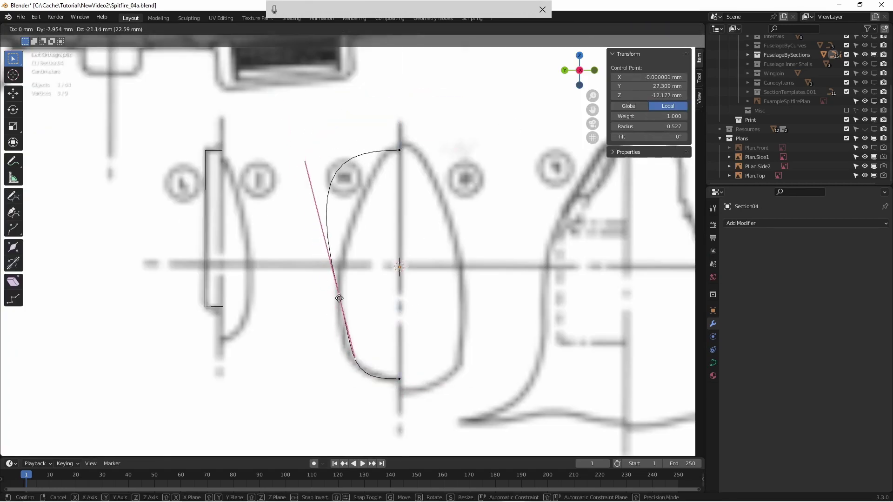
{"action": "key", "text": "Escape"}
{"action": "key", "text": "Tab"}
Fit Section05 to the section G outline by adjusting its side point and the upper end point's handle
{"action": "scroll", "coordinate": [488, 209], "scroll_direction": "down", "scroll_amount": 8}
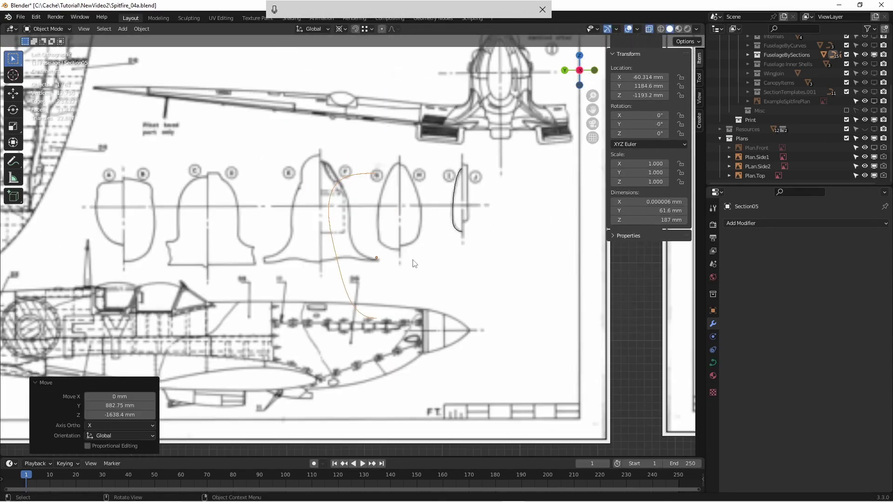
{"action": "key", "text": "Tab"}
{"action": "key", "text": "s"}
{"action": "left_click", "coordinate": [381, 242]}
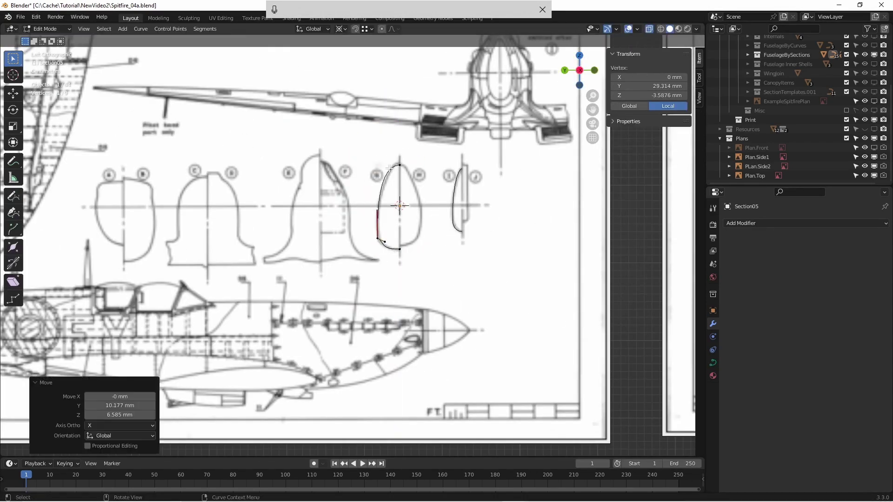
{"action": "scroll", "coordinate": [380, 243], "scroll_direction": "up", "scroll_amount": 5}
{"action": "key", "text": "g"}
{"action": "left_click", "coordinate": [412, 113]}
{"action": "scroll", "coordinate": [413, 113], "scroll_direction": "down", "scroll_amount": 4}
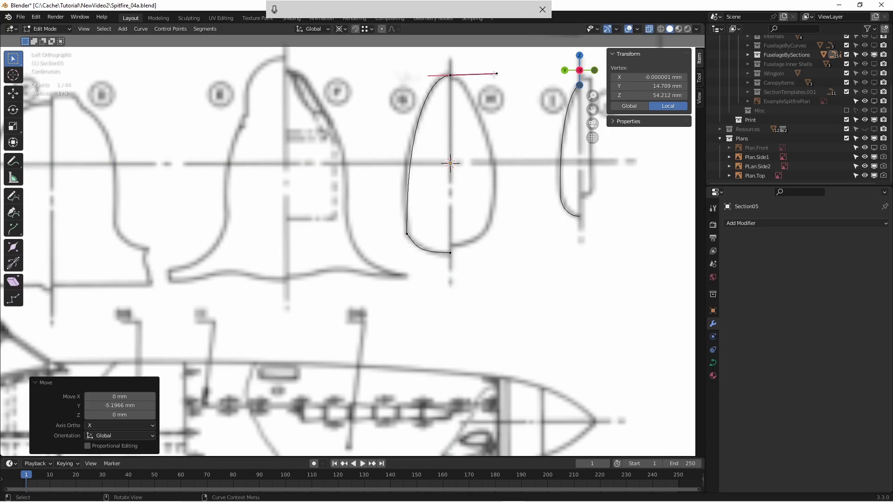
{"action": "scroll", "coordinate": [406, 152], "scroll_direction": "up", "scroll_amount": 3}
{"action": "right_click", "coordinate": [406, 152]}
{"action": "left_click", "coordinate": [405, 151]}
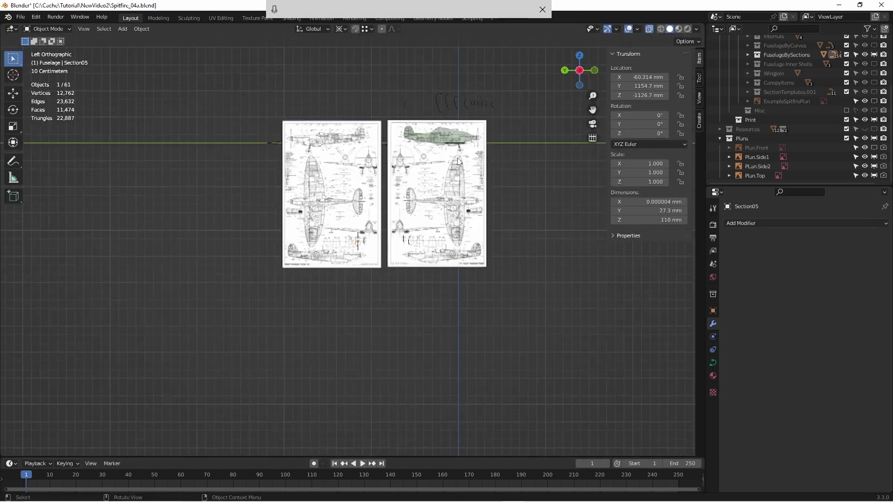
Fit Section06 to the section F outline, matching its upper end point and handle to the centreline
{"action": "scroll", "coordinate": [348, 152], "scroll_direction": "up", "scroll_amount": 5}
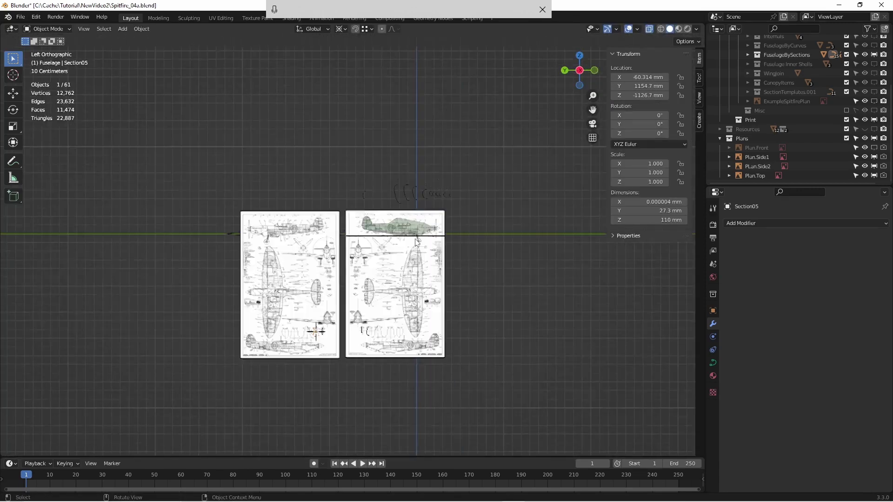
{"action": "scroll", "coordinate": [348, 152], "scroll_direction": "down", "scroll_amount": 6}
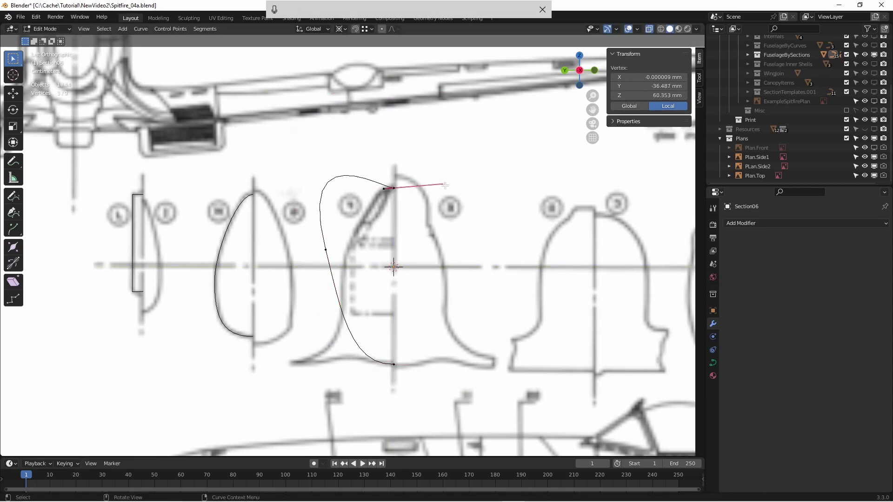
{"action": "scroll", "coordinate": [445, 186], "scroll_direction": "down", "scroll_amount": 8}
Reshape Section07 along the section E outline by moving its lower end point, side point and upper curve point
{"action": "key", "text": "Tab"}
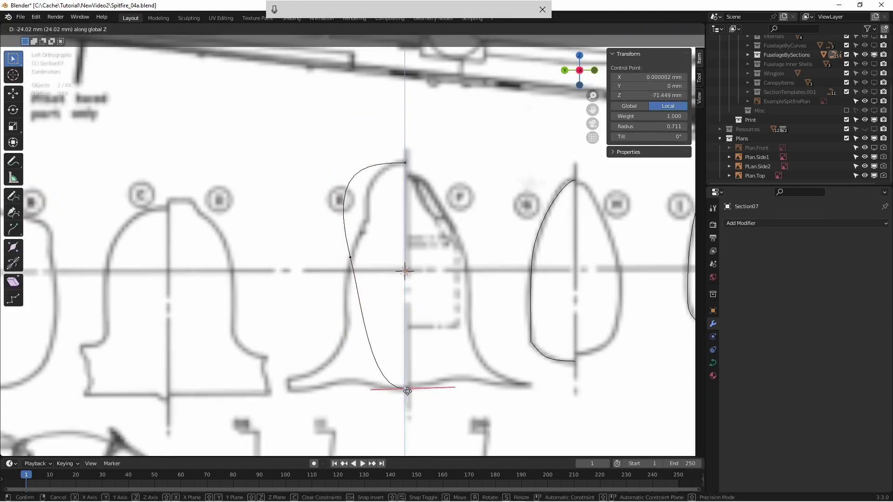
{"action": "key", "text": "g"}
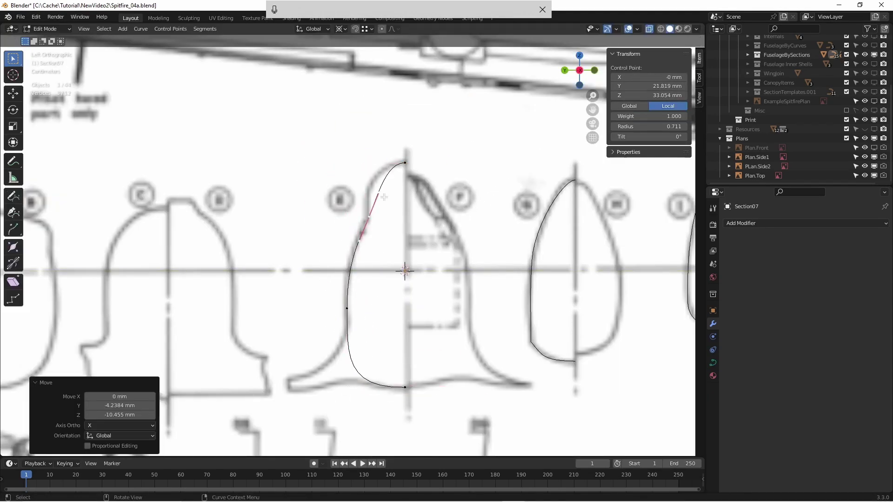
{"action": "left_click", "coordinate": [375, 225]}
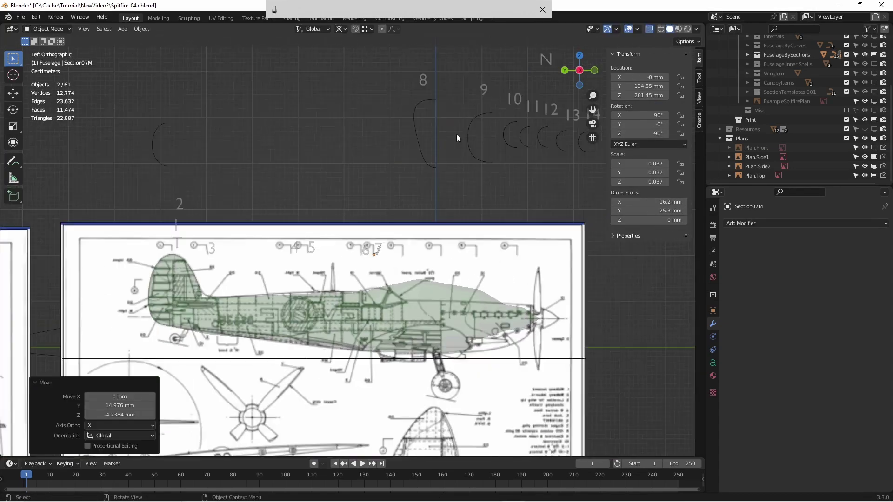
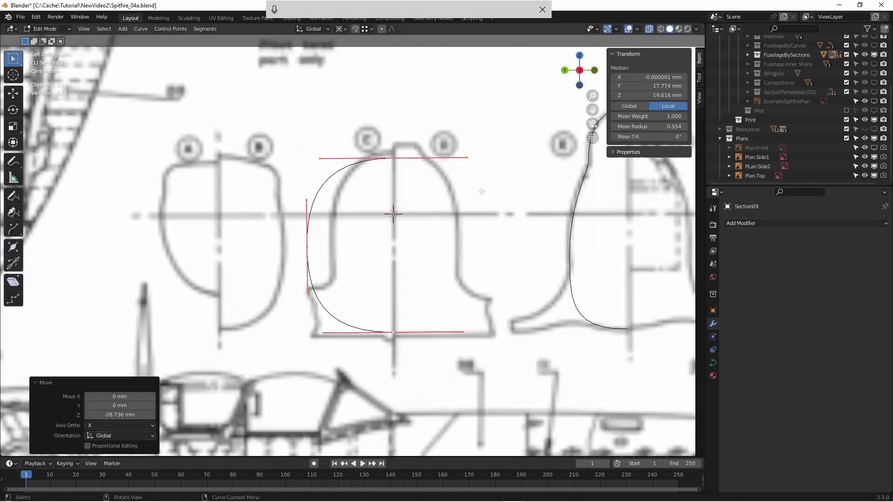
Pull Section09's side point in to the section C outline and fit Section10's curve to the section B outline
{"action": "left_click_drag", "start_coordinate": [305, 250], "coordinate": [334, 247]}
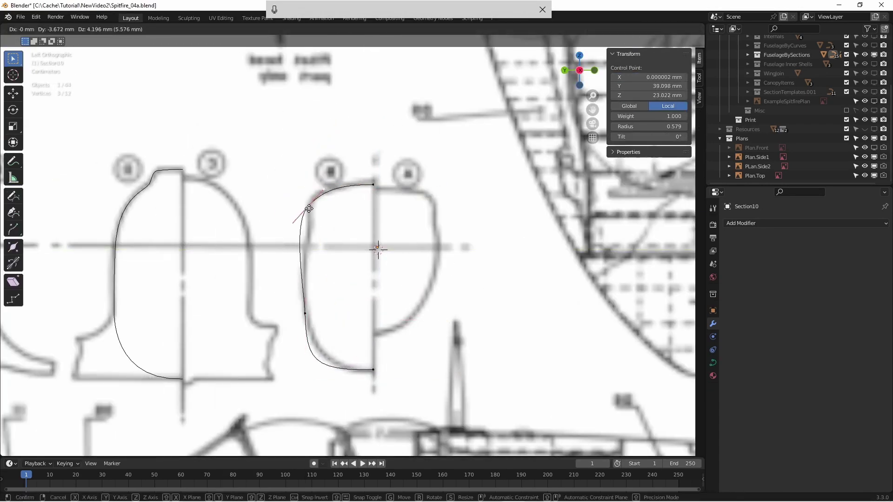
{"action": "key", "text": "Tab"}
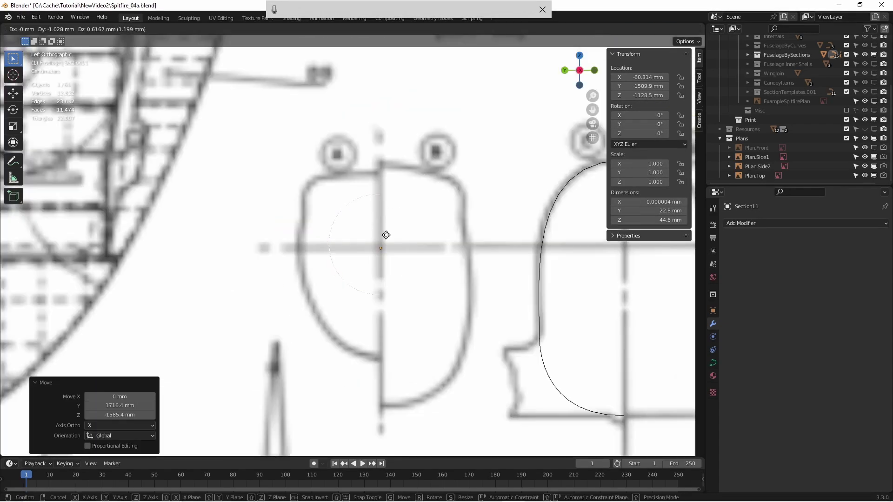
Reshape Section11 to follow the section A outline by moving its lower end point and its side and corner points
{"action": "key", "text": "g"}
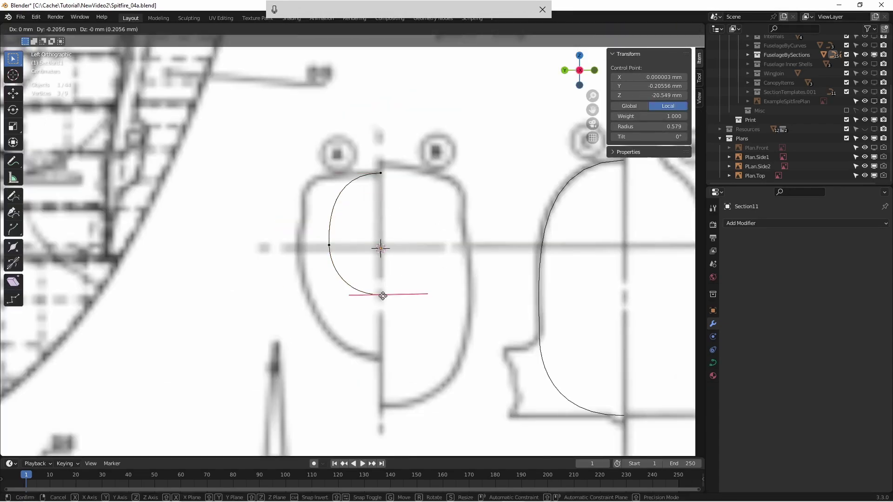
{"action": "left_click_drag", "start_coordinate": [325, 214], "coordinate": [306, 184]}
{"action": "left_click", "coordinate": [347, 363]}
{"action": "key", "text": "Tab"}
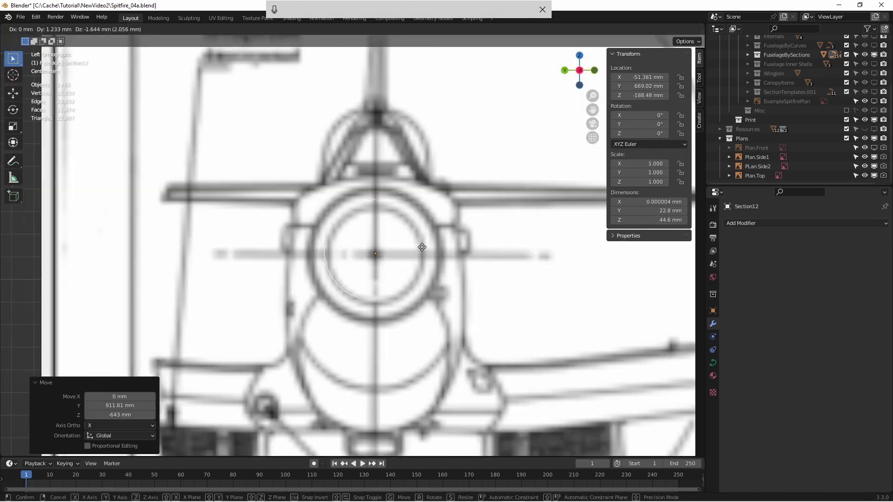
Fit Section12 to the inner spinner circle on the front view by adjusting its side point and both end points
{"action": "key", "text": "Tab"}
{"action": "key", "text": "g"}
{"action": "key", "text": "z"}
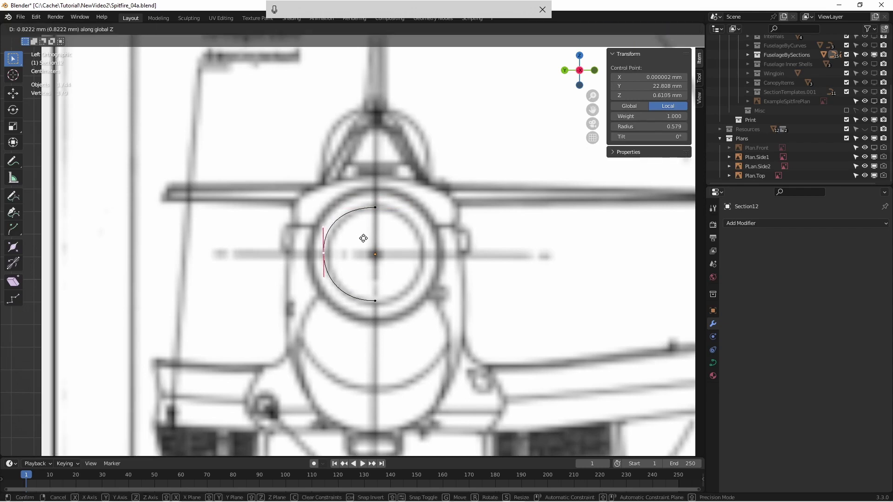
{"action": "left_click", "coordinate": [376, 208]}
{"action": "left_click", "coordinate": [375, 301]}
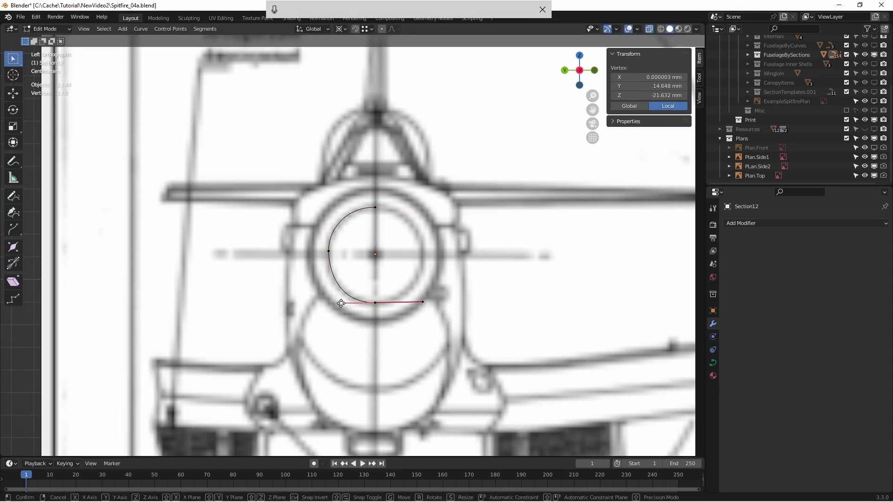
Snap the section 13 marker to the 3D cursor beside the propeller and move it vertically above the section 12 marker
{"action": "left_click", "coordinate": [420, 160], "text": "shift"}
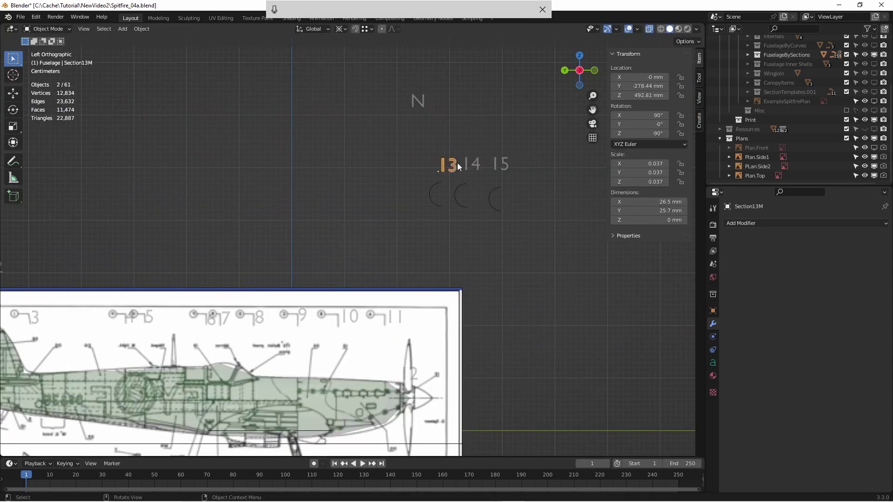
{"action": "key", "text": "shift+s"}
{"action": "scroll", "coordinate": [417, 419], "scroll_direction": "up", "scroll_amount": 5}
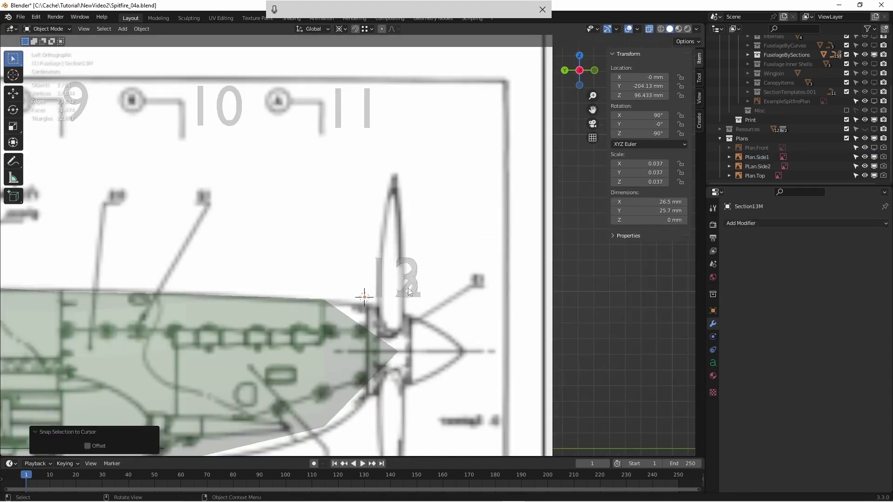
{"action": "key", "text": "g"}
{"action": "key", "text": "z"}
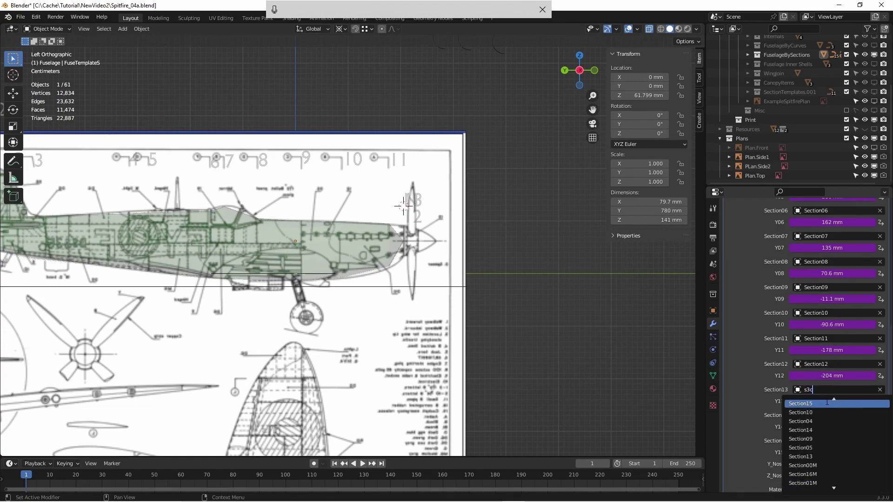
Assign Section12 as the fuselage modifier's Section13 input, set SubD to 3 and inspect the smoothed nose
{"action": "middle_click_drag", "start_coordinate": [511, 279], "coordinate": [365, 185]}
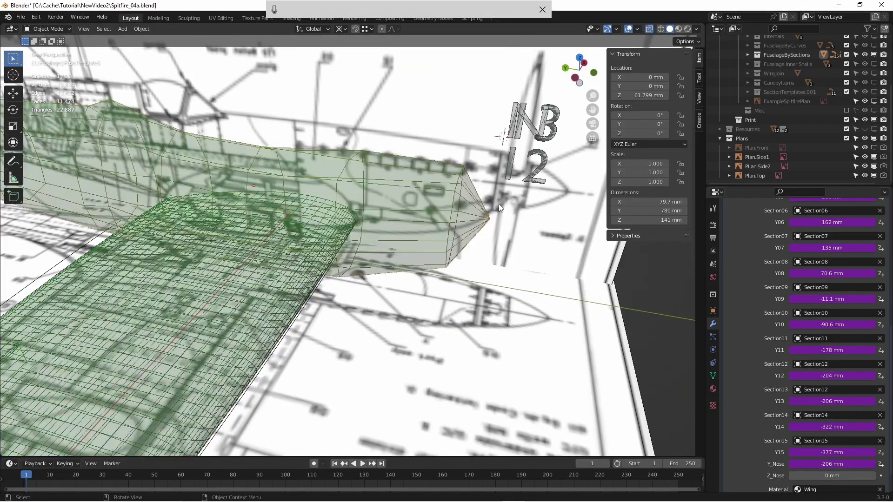
{"action": "scroll", "coordinate": [818, 325], "scroll_direction": "up", "scroll_amount": 10}
{"action": "left_click", "coordinate": [875, 279]}
{"action": "middle_click_drag", "start_coordinate": [605, 200], "coordinate": [501, 179]}
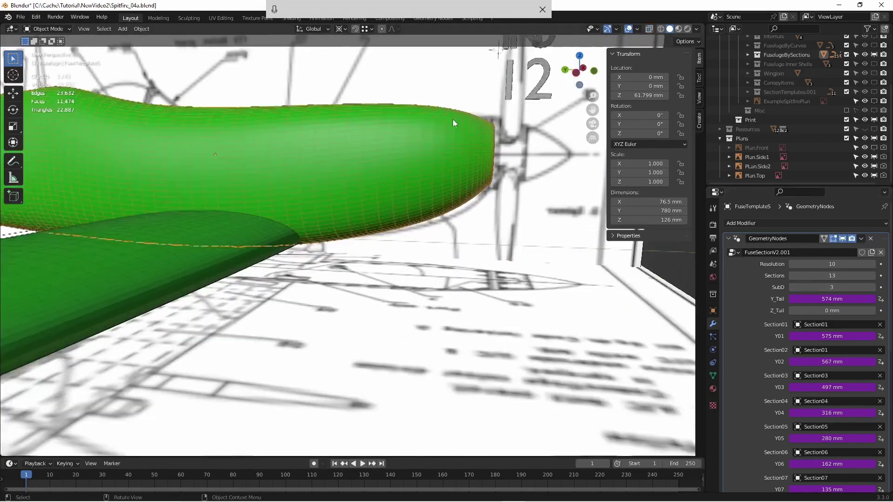
{"action": "middle_click_drag", "start_coordinate": [453, 119], "coordinate": [671, 142]}
{"action": "scroll", "coordinate": [459, 138], "scroll_direction": "down", "scroll_amount": 5}
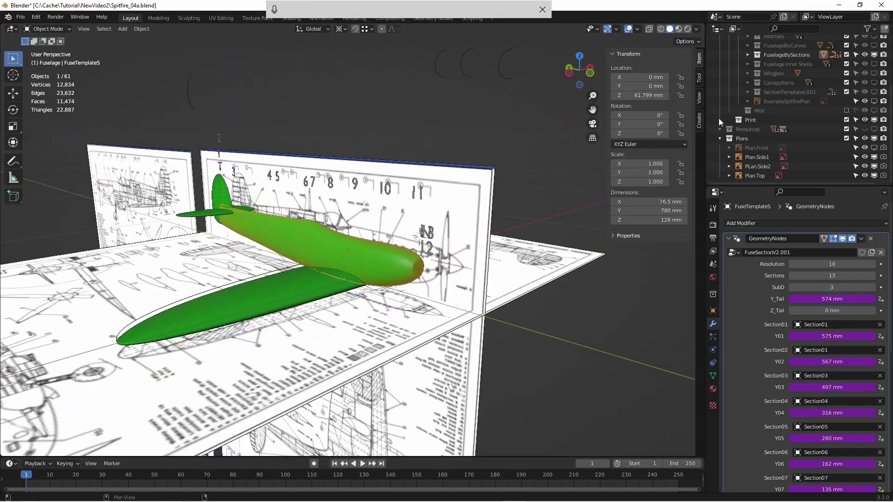
Hide the Plans collection in the viewport, view the assembled aircraft and deselect everything
{"action": "left_click", "coordinate": [874, 138]}
{"action": "scroll", "coordinate": [506, 214], "scroll_direction": "up", "scroll_amount": 4}
{"action": "middle_click_drag", "start_coordinate": [506, 214], "coordinate": [328, 167]}
{"action": "key", "text": "alt+a"}
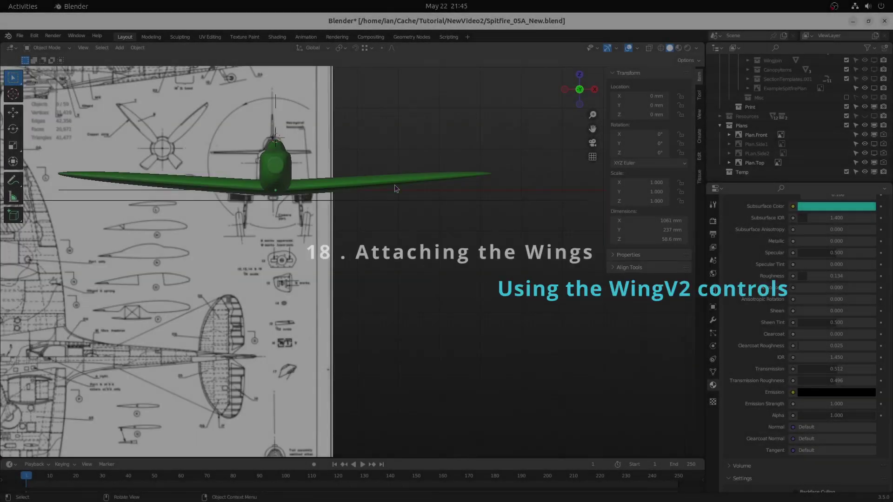
Turn on X-ray display in the front view and add a control point on the Leading curve near the wing root
{"action": "left_click", "coordinate": [649, 47]}
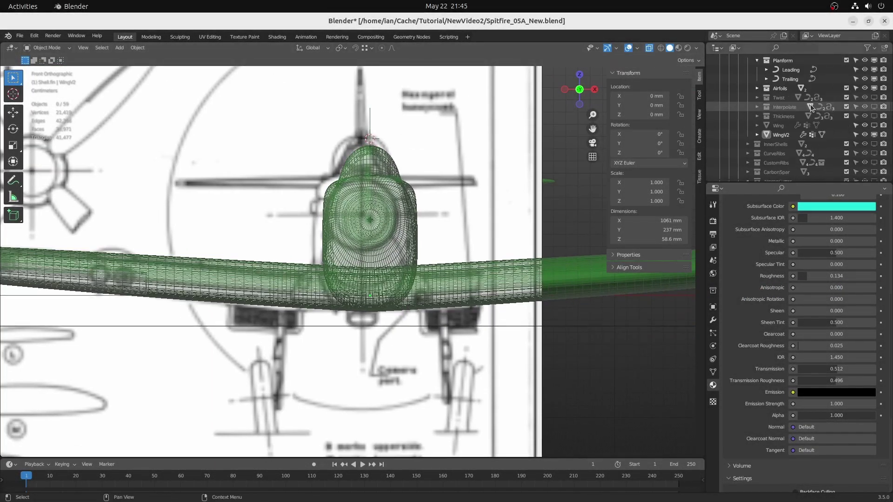
{"action": "left_click", "coordinate": [791, 70]}
{"action": "right_click", "coordinate": [281, 293]}
{"action": "left_click", "coordinate": [281, 293]}
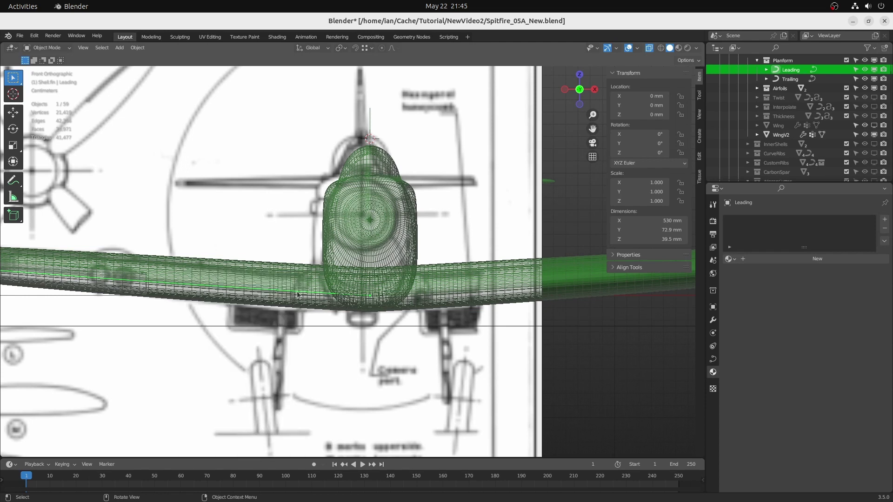
{"action": "left_click", "coordinate": [289, 291]}
Move the Leading curve's root end point to the fuselage side, at about X -27.7 mm and Z 3.8 mm
{"action": "left_click", "coordinate": [370, 295]}
{"action": "key", "text": "g"}
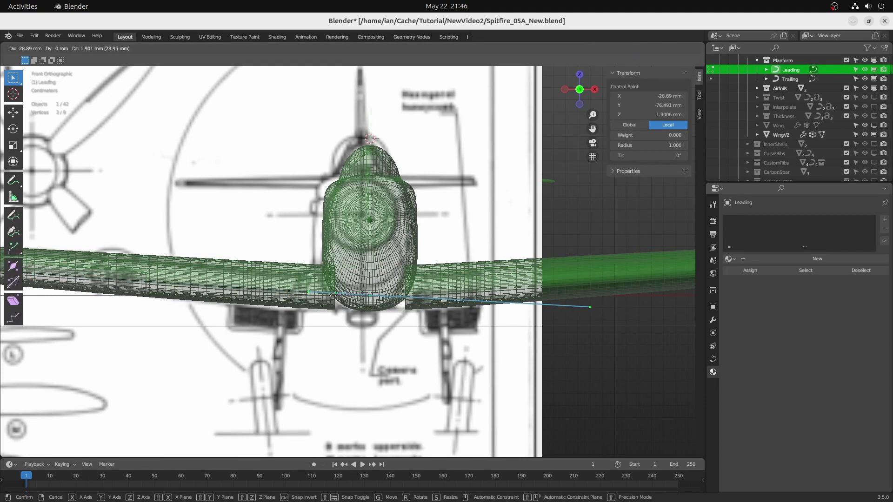
{"action": "left_click", "coordinate": [259, 274]}
{"action": "key", "text": "Tab"}
Set RootAngle_y to about -22.1° in WingV2's geometry nodes modifier to tilt the wing root
{"action": "left_click", "coordinate": [781, 135]}
{"action": "left_click", "coordinate": [713, 320]}
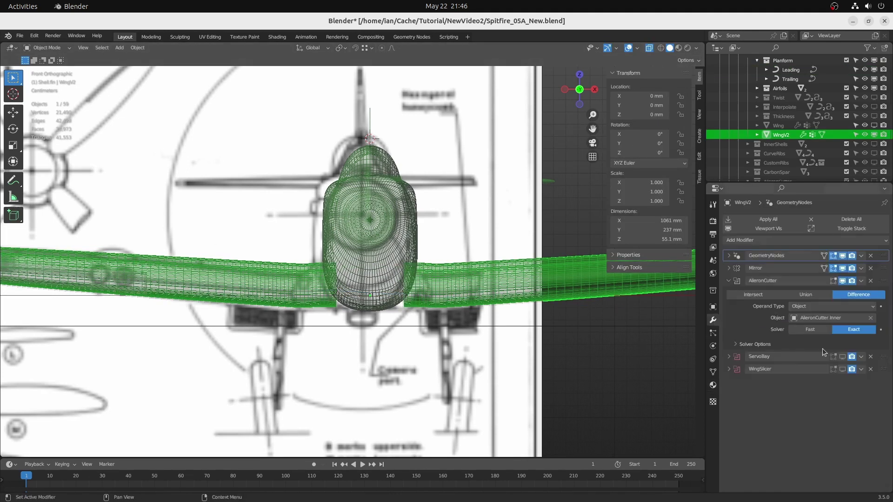
{"action": "left_click", "coordinate": [729, 256]}
{"action": "scroll", "coordinate": [775, 297], "scroll_direction": "down", "scroll_amount": 4}
{"action": "scroll", "coordinate": [795, 433], "scroll_direction": "down", "scroll_amount": 5}
{"action": "left_click_drag", "start_coordinate": [832, 331], "coordinate": [791, 332]}
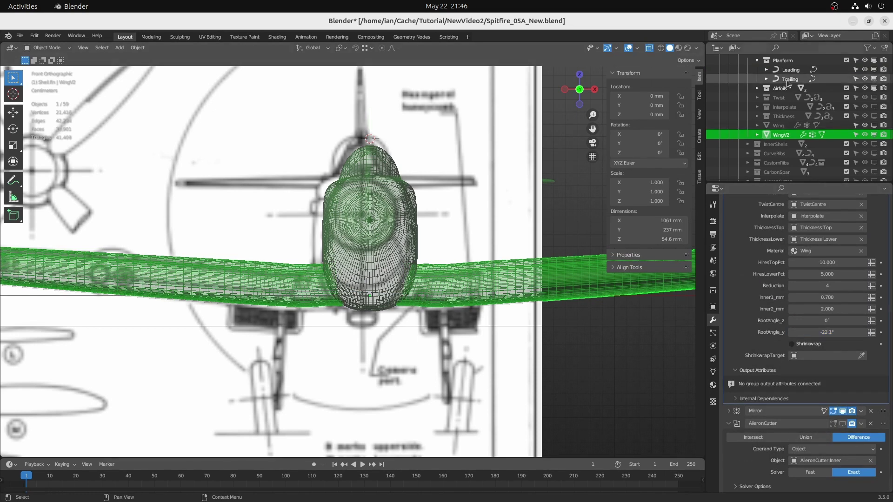
Set the Leading curve's root point handles to Automatic and rotate them
{"action": "left_click", "coordinate": [791, 69]}
{"action": "scroll", "coordinate": [369, 328], "scroll_direction": "up", "scroll_amount": 2}
{"action": "key", "text": "Tab"}
{"action": "key", "text": "v"}
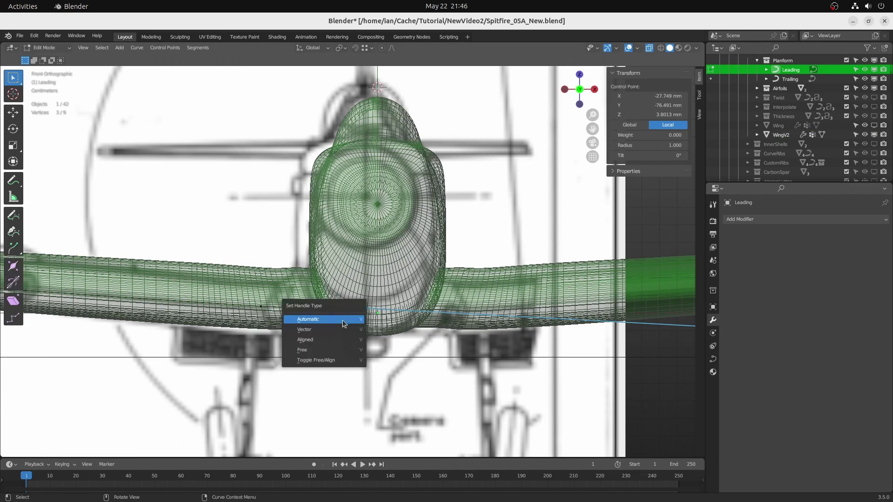
{"action": "left_click", "coordinate": [345, 319]}
{"action": "key", "text": "r"}
{"action": "left_click", "coordinate": [466, 212]}
Show the Thickness collection in the viewport and select the Thickness Top curve
{"action": "scroll", "coordinate": [463, 214], "scroll_direction": "down", "scroll_amount": 2}
{"action": "scroll", "coordinate": [462, 214], "scroll_direction": "down", "scroll_amount": 5}
{"action": "middle_click_drag", "start_coordinate": [462, 214], "coordinate": [484, 296], "text": "shift"}
{"action": "left_click", "coordinate": [873, 117]}
{"action": "key", "text": "Tab"}
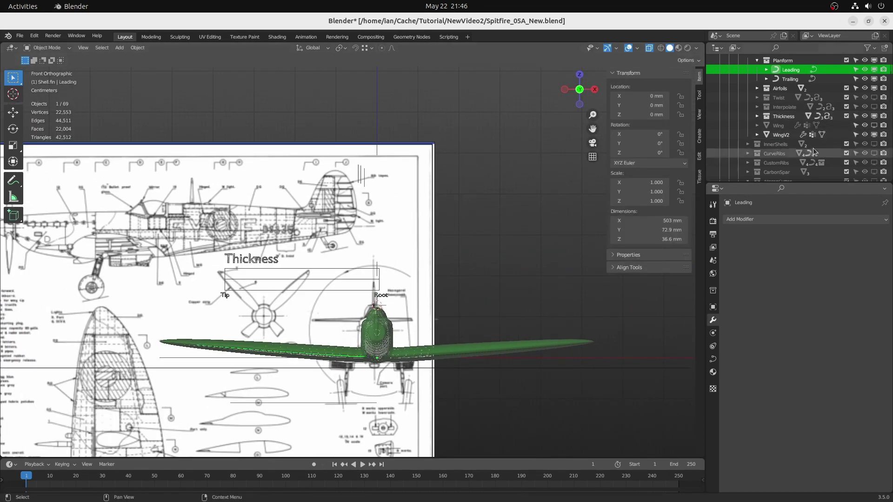
{"action": "left_click", "coordinate": [790, 134]}
{"action": "scroll", "coordinate": [328, 182], "scroll_direction": "down", "scroll_amount": 3}
{"action": "scroll", "coordinate": [375, 187], "scroll_direction": "up", "scroll_amount": 6}
{"action": "middle_click_drag", "start_coordinate": [353, 385], "coordinate": [355, 275], "text": "shift"}
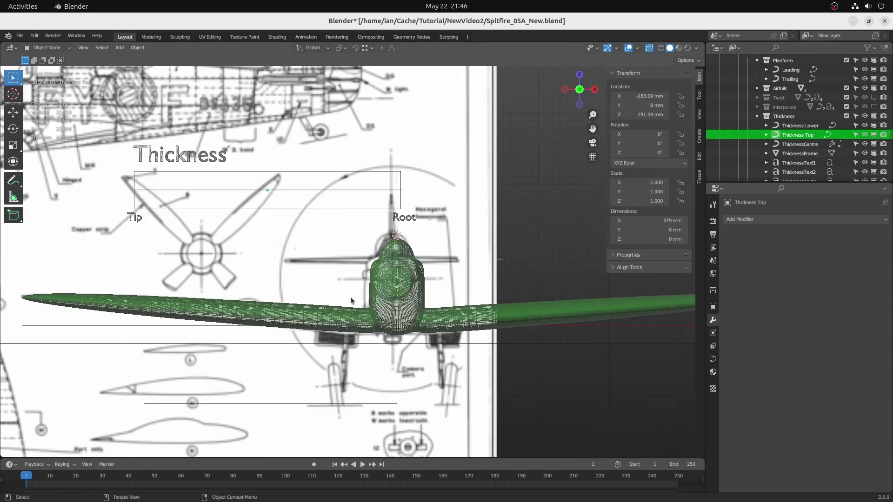
Add a control point near the root on Thickness Top and raise the root end point about 7.9 mm in Z
{"action": "key", "text": "Tab"}
{"action": "left_click", "coordinate": [371, 190], "text": "ctrl"}
{"action": "left_click", "coordinate": [401, 190]}
{"action": "key", "text": "g"}
{"action": "key", "text": "z"}
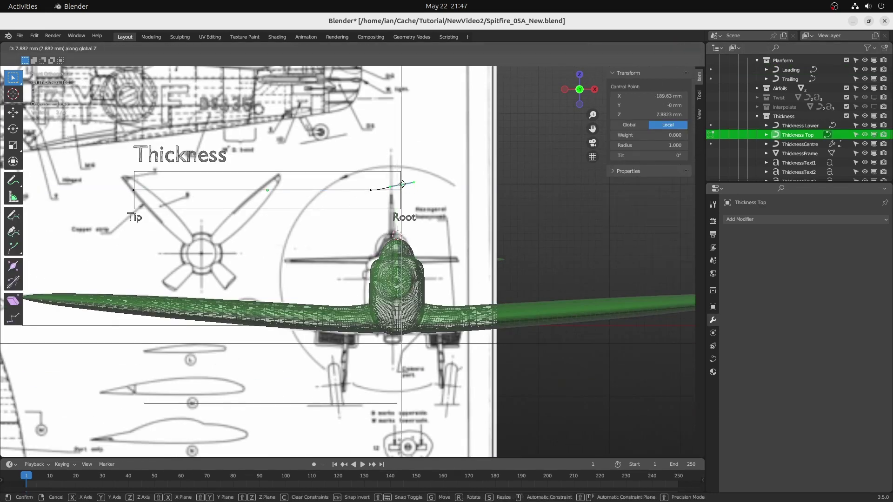
{"action": "left_click", "coordinate": [402, 184]}
Rotate the handles of the Thickness Top root point by about -19° and nudge the point slightly up and toward the tip
{"action": "key", "text": "r"}
{"action": "left_click", "coordinate": [416, 188]}
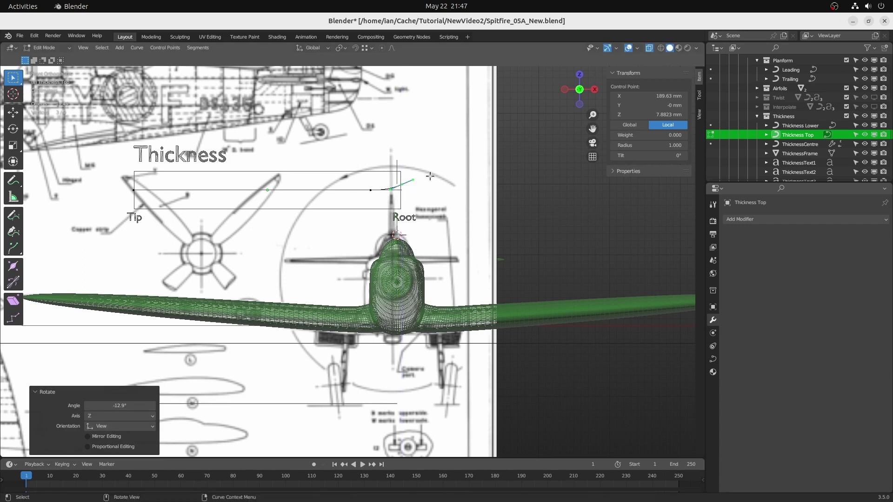
{"action": "left_click", "coordinate": [425, 170]}
{"action": "key", "text": "g"}
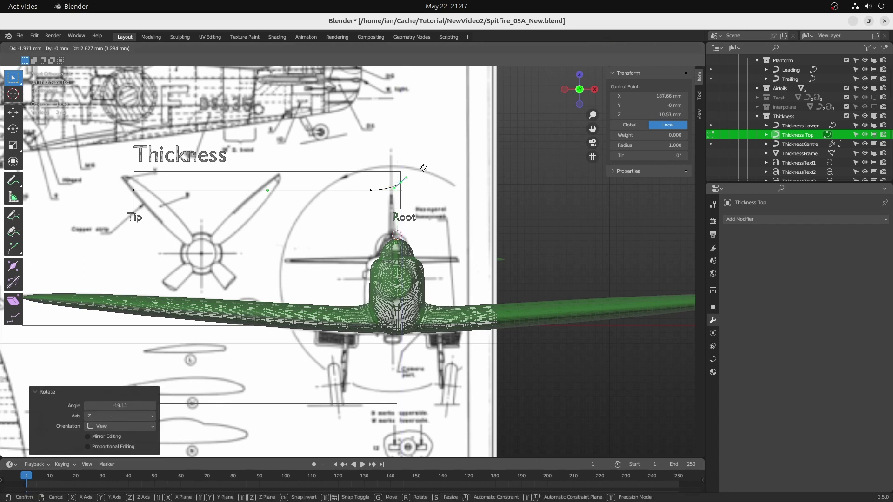
{"action": "left_click", "coordinate": [424, 167]}
Move the inner control point near the root on Thickness Top about 5.3 mm along X toward the root
{"action": "left_click", "coordinate": [371, 191]}
{"action": "left_click", "coordinate": [384, 193]}
{"action": "key", "text": "g"}
{"action": "key", "text": "x"}
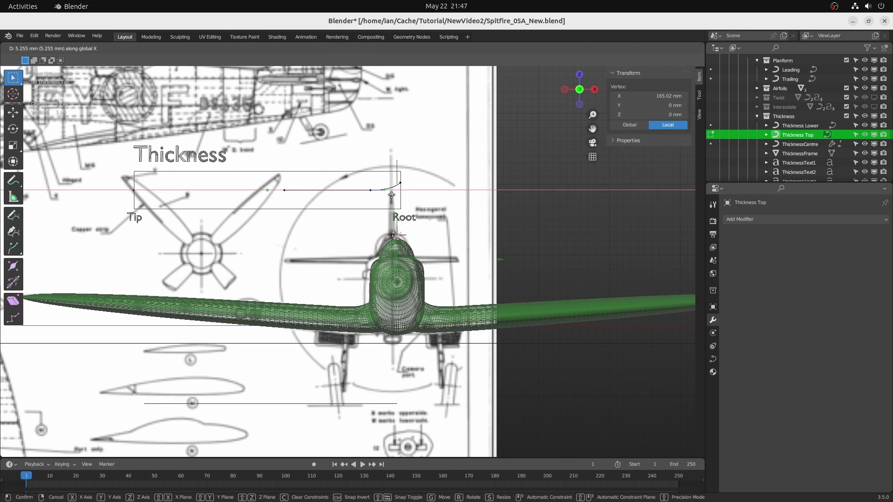
{"action": "left_click", "coordinate": [391, 195]}
Switch to editing the Thickness Lower curve and move its root end point about -2.6 mm in Z
{"action": "key", "text": "Tab"}
{"action": "key", "text": "Tab"}
{"action": "left_click", "coordinate": [400, 190]}
{"action": "left_click", "coordinate": [401, 190]}
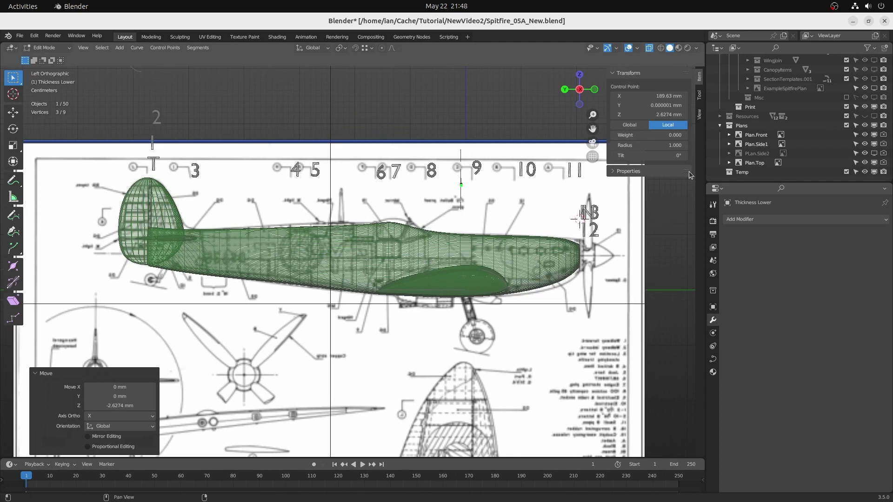
Show the Twist collection's contents and move the TwistCentre curve points about -65.5 mm along Y
{"action": "scroll", "coordinate": [818, 144], "scroll_direction": "up", "scroll_amount": 10}
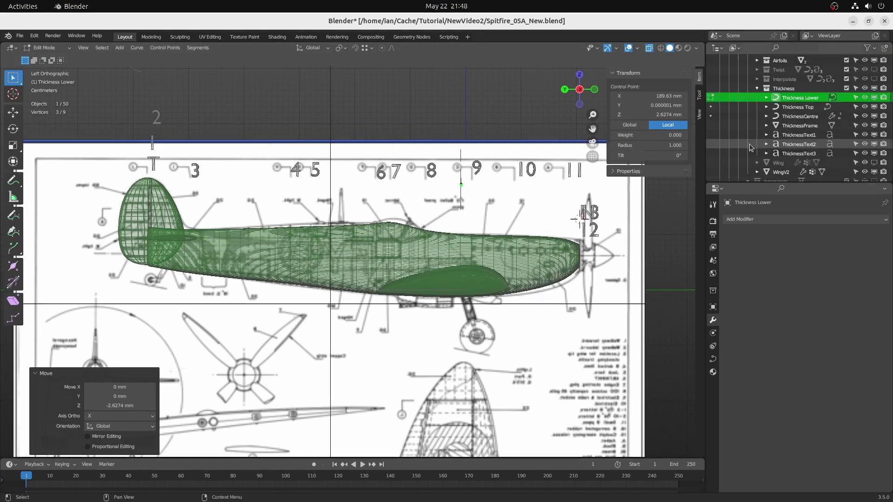
{"action": "left_click", "coordinate": [757, 127]}
{"action": "left_click", "coordinate": [710, 135]}
{"action": "middle_click_drag", "start_coordinate": [523, 426], "coordinate": [457, 356], "text": "shift"}
{"action": "left_click", "coordinate": [710, 144]}
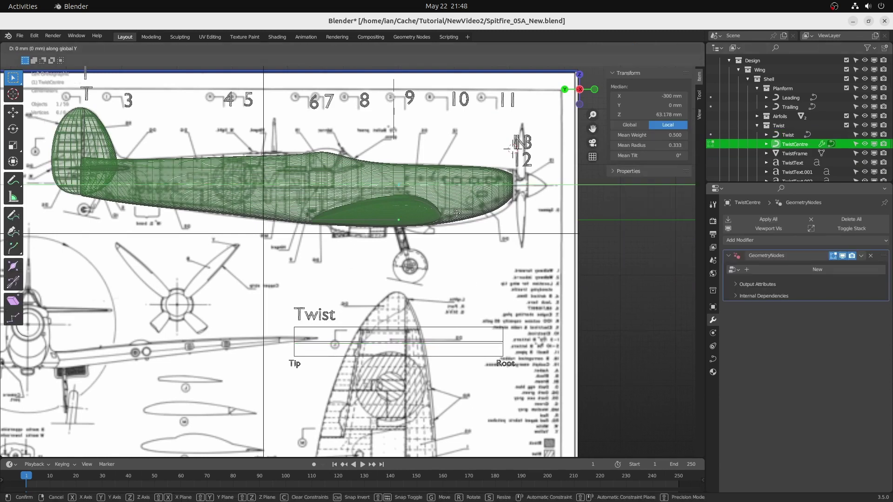
{"action": "left_click", "coordinate": [435, 305]}
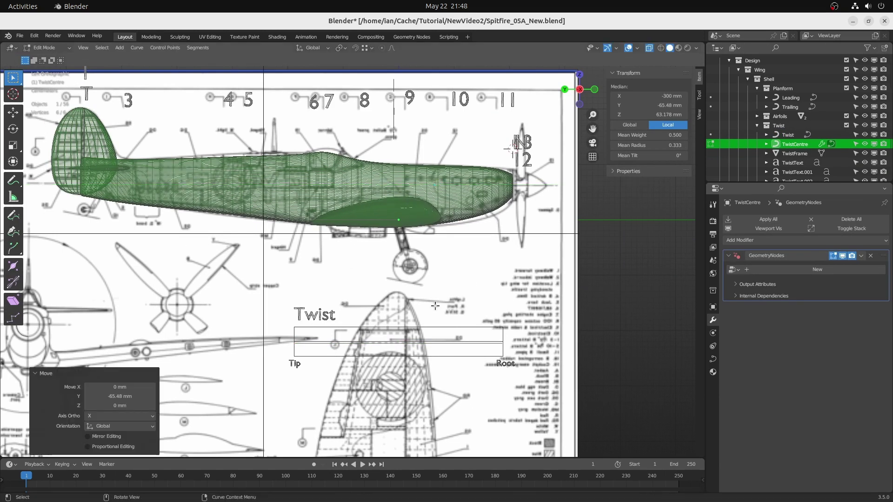
Insert a control point near the root on the Twist curve and raise its root end point about 4.2 mm in Z
{"action": "left_click", "coordinate": [801, 135]}
{"action": "left_click", "coordinate": [474, 343], "text": "ctrl"}
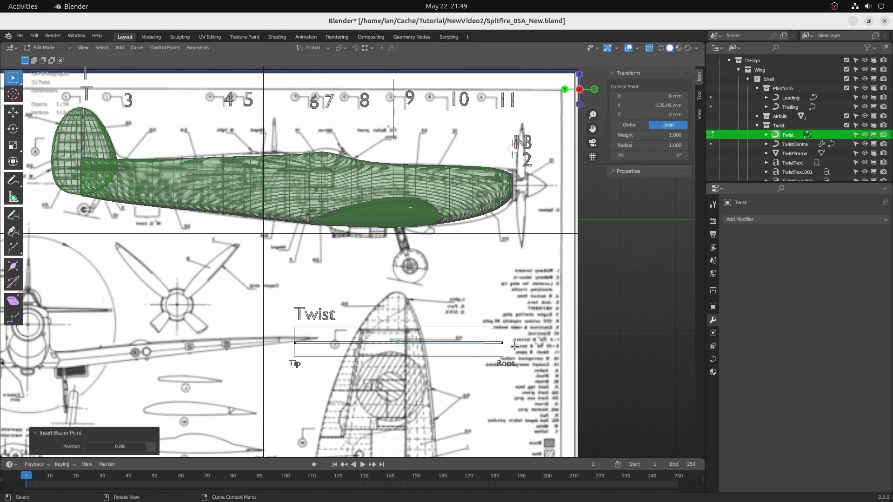
{"action": "left_click", "coordinate": [505, 338]}
Hide the plan images, turn off X-ray, and examine the wing shape around the fuselage
{"action": "scroll", "coordinate": [505, 338], "scroll_direction": "down", "scroll_amount": 2}
{"action": "middle_click_drag", "start_coordinate": [505, 339], "coordinate": [501, 359]}
{"action": "scroll", "coordinate": [768, 150], "scroll_direction": "down", "scroll_amount": 6}
{"action": "scroll", "coordinate": [768, 150], "scroll_direction": "down", "scroll_amount": 12}
{"action": "left_click", "coordinate": [874, 126]}
{"action": "middle_click_drag", "start_coordinate": [358, 200], "coordinate": [291, 233]}
{"action": "key", "text": "alt+z"}
{"action": "scroll", "coordinate": [413, 207], "scroll_direction": "up", "scroll_amount": 4}
{"action": "scroll", "coordinate": [291, 233], "scroll_direction": "down", "scroll_amount": 5}
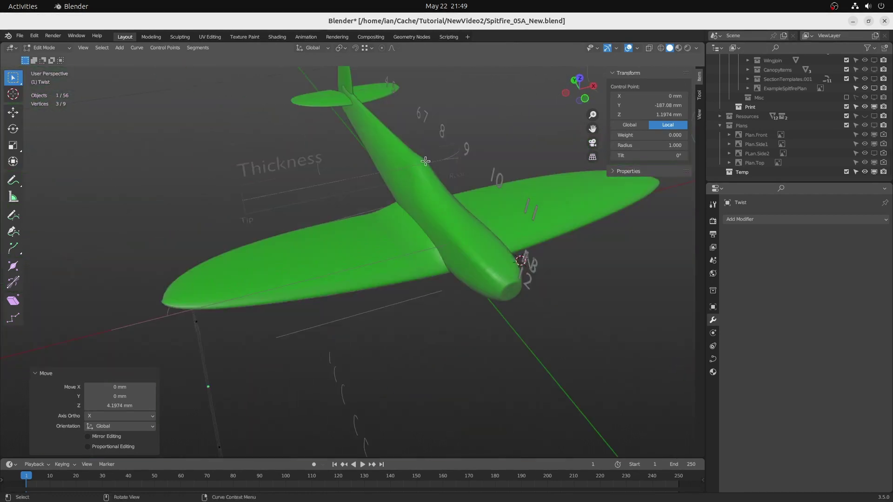
Select the Trailing curve in top view and show the plan images behind the wing
{"action": "key", "text": "KP_7"}
{"action": "scroll", "coordinate": [360, 255], "scroll_direction": "down", "scroll_amount": 2}
{"action": "middle_click_drag", "start_coordinate": [370, 240], "coordinate": [320, 298], "text": "shift"}
{"action": "scroll", "coordinate": [813, 106], "scroll_direction": "up", "scroll_amount": 15}
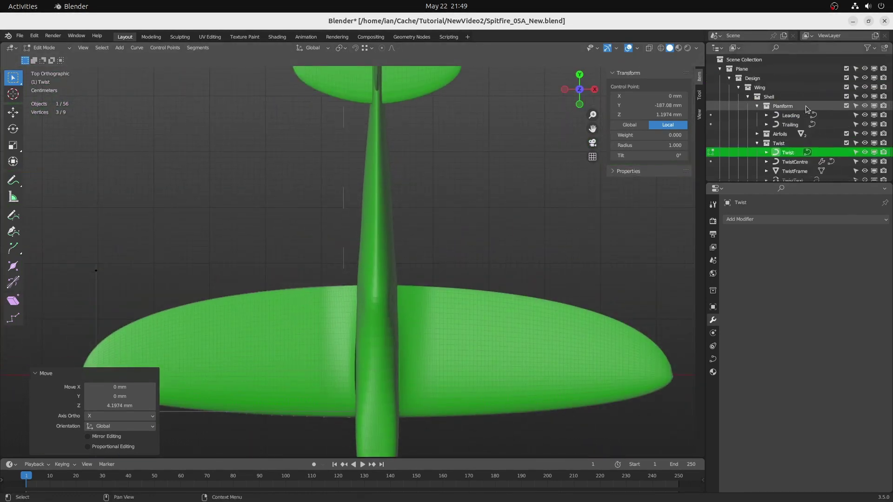
{"action": "key", "text": "Tab"}
{"action": "left_click", "coordinate": [350, 289]}
{"action": "scroll", "coordinate": [828, 118], "scroll_direction": "down", "scroll_amount": 12}
{"action": "scroll", "coordinate": [828, 117], "scroll_direction": "down", "scroll_amount": 3}
{"action": "left_click", "coordinate": [873, 126]}
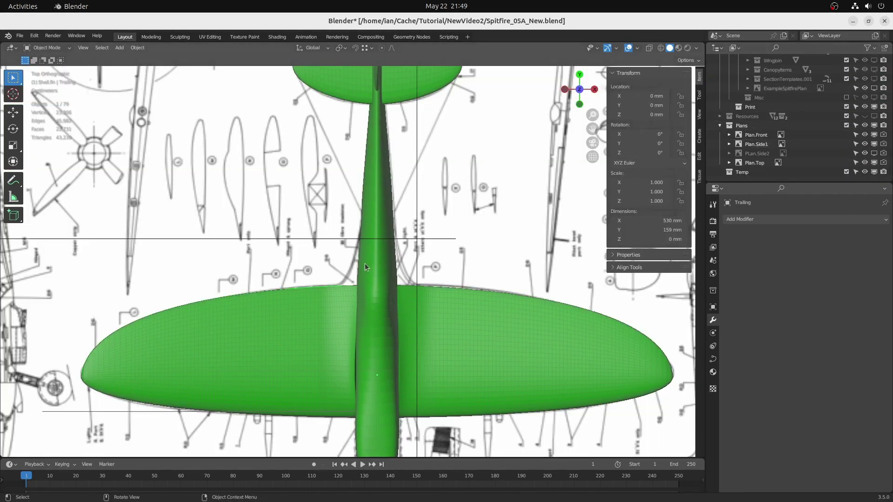
Add a control point near the root on Trailing and move the root end point back to about Y 260 mm
{"action": "key", "text": "Tab"}
{"action": "left_click", "coordinate": [323, 287]}
{"action": "left_click", "coordinate": [380, 284]}
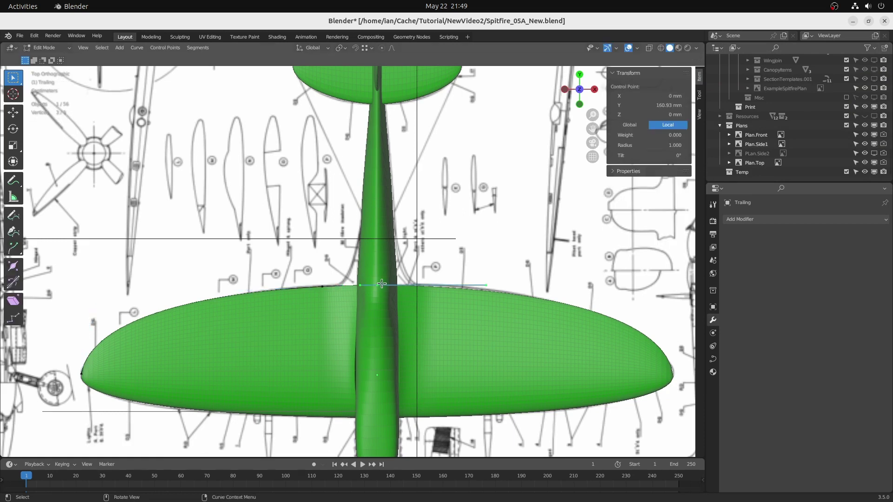
{"action": "key", "text": "g"}
{"action": "left_click", "coordinate": [363, 229]}
Rotate the Trailing root point's handles by about -20° and shift the point along X to follow the plan's fillet
{"action": "key", "text": "r"}
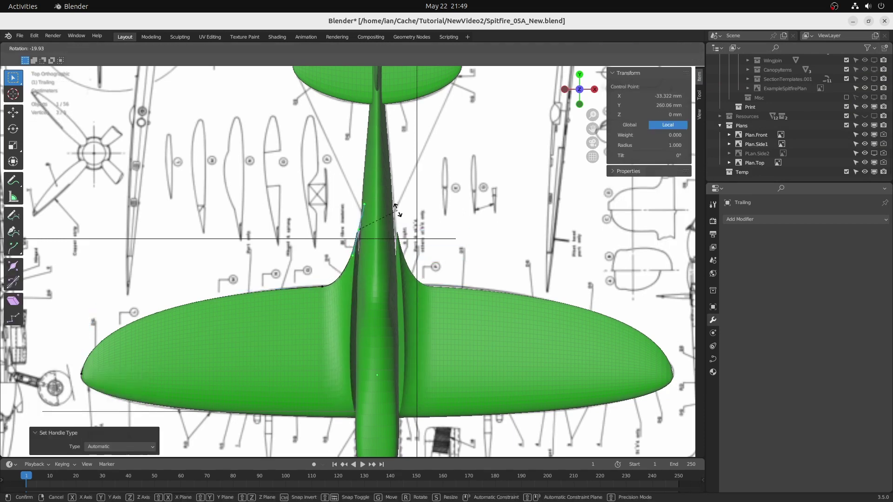
{"action": "left_click", "coordinate": [397, 211]}
{"action": "key", "text": "g"}
{"action": "key", "text": "x"}
{"action": "left_click", "coordinate": [403, 209]}
{"action": "key", "text": "Tab"}
Select WingV2 and set RootAngle_z to about -0.69° in its geometry nodes modifier
{"action": "scroll", "coordinate": [331, 345], "scroll_direction": "up", "scroll_amount": 3}
{"action": "middle_click_drag", "start_coordinate": [330, 345], "coordinate": [379, 310]}
{"action": "left_click", "coordinate": [379, 338]}
{"action": "scroll", "coordinate": [832, 394], "scroll_direction": "down", "scroll_amount": 7}
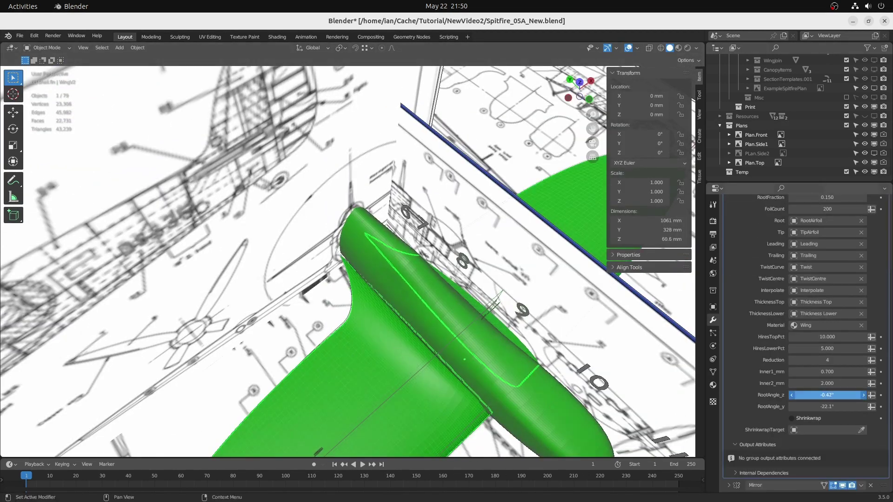
{"action": "left_click_drag", "start_coordinate": [826, 395], "coordinate": [818, 395]}
Hide the plan images and examine the wing root joint from behind the fuselage
{"action": "scroll", "coordinate": [827, 344], "scroll_direction": "down", "scroll_amount": 5}
{"action": "left_click", "coordinate": [875, 126]}
{"action": "middle_click_drag", "start_coordinate": [409, 279], "coordinate": [531, 208]}
{"action": "scroll", "coordinate": [401, 319], "scroll_direction": "up", "scroll_amount": 3}
{"action": "middle_click_drag", "start_coordinate": [401, 319], "coordinate": [435, 261], "text": "shift"}
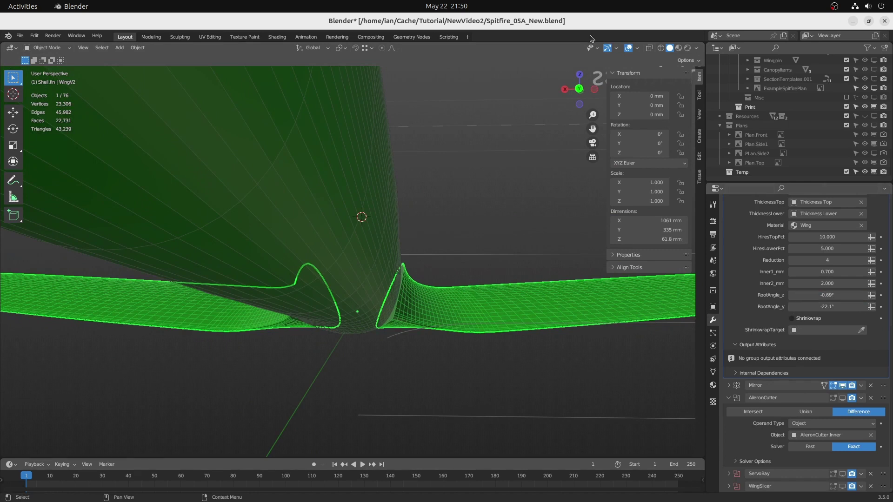
Move the root end point of the Trailing curve about 27.6 mm along X
{"action": "key", "text": "alt+z"}
{"action": "scroll", "coordinate": [790, 116], "scroll_direction": "up", "scroll_amount": 8}
{"action": "left_click", "coordinate": [789, 124]}
{"action": "key", "text": "Tab"}
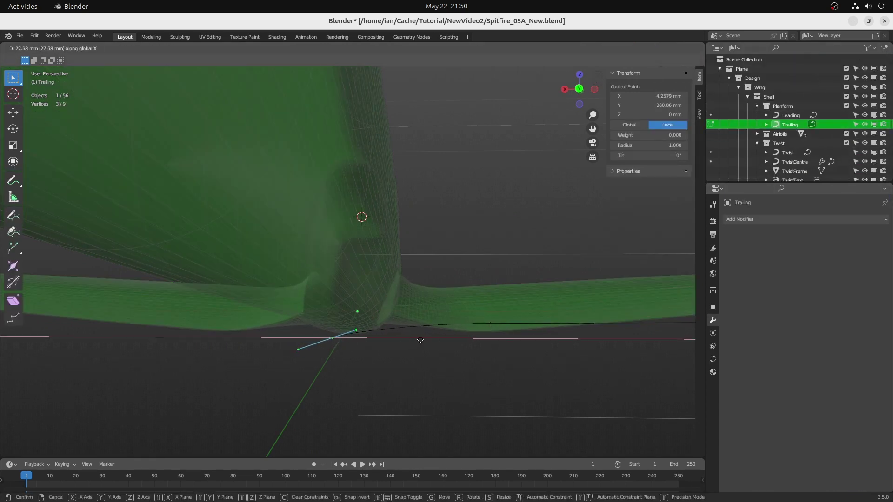
{"action": "left_click", "coordinate": [420, 340]}
{"action": "key", "text": "alt+z"}
{"action": "key", "text": "Tab"}
Set WingV2's RootAngle_z to about -0.938° and check the root against the fuselage
{"action": "left_click", "coordinate": [471, 279]}
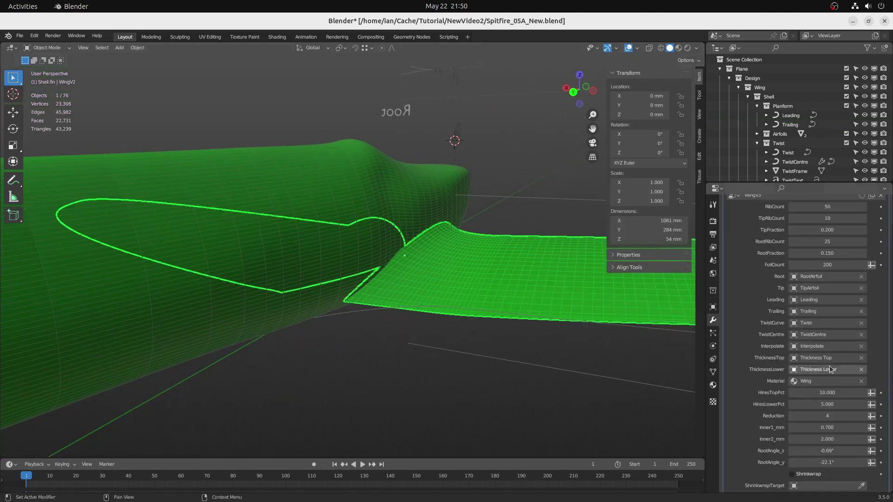
{"action": "scroll", "coordinate": [866, 432], "scroll_direction": "down", "scroll_amount": 3}
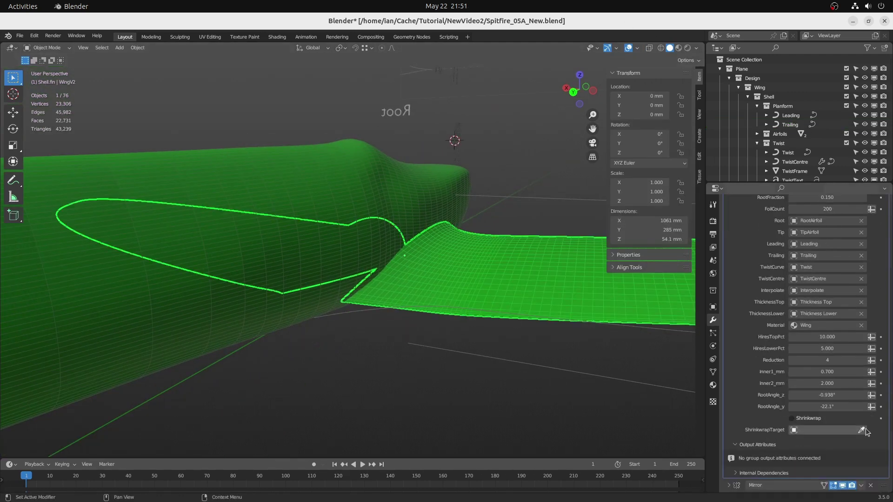
{"action": "mouse_move", "coordinate": [437, 238]}
{"action": "middle_mouse_down"}
{"action": "mouse_move", "coordinate": [465, 237]}
{"action": "mouse_move", "coordinate": [431, 249]}
{"action": "mouse_move", "coordinate": [472, 277]}
{"action": "mouse_move", "coordinate": [455, 289]}
{"action": "mouse_move", "coordinate": [516, 282]}
{"action": "mouse_move", "coordinate": [374, 243]}
{"action": "mouse_move", "coordinate": [371, 312]}
{"action": "mouse_move", "coordinate": [377, 237]}
{"action": "mouse_move", "coordinate": [387, 270]}
{"action": "mouse_move", "coordinate": [403, 223]}
{"action": "middle_mouse_up"}
{"action": "key", "text": "z"}
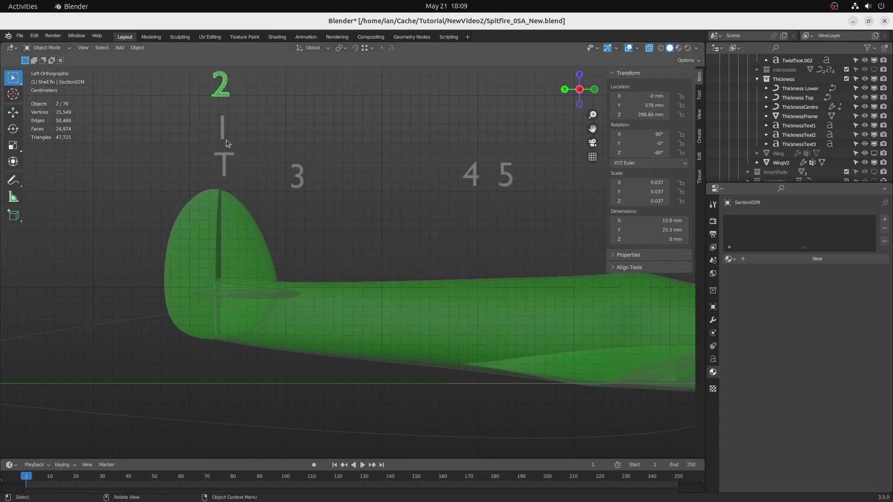
Add the T marker to the selected tail section markers and move them about -7.6 mm along Y
{"action": "left_click", "coordinate": [227, 155], "text": "shift"}
{"action": "scroll", "coordinate": [293, 242], "scroll_direction": "up", "scroll_amount": 3}
{"action": "middle_click_drag", "start_coordinate": [293, 243], "coordinate": [359, 306], "text": "shift"}
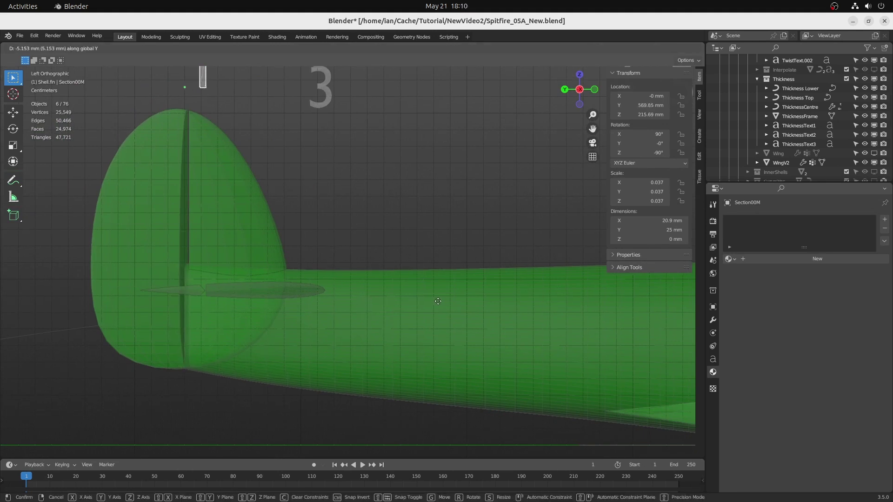
{"action": "left_click", "coordinate": [473, 304]}
{"action": "mouse_move", "coordinate": [331, 246]}
{"action": "middle_mouse_down"}
{"action": "mouse_move", "coordinate": [343, 233]}
{"action": "mouse_move", "coordinate": [315, 285]}
{"action": "mouse_move", "coordinate": [346, 253]}
{"action": "mouse_move", "coordinate": [333, 249]}
{"action": "middle_mouse_up"}
{"action": "scroll", "coordinate": [740, 112], "scroll_direction": "down", "scroll_amount": 8}
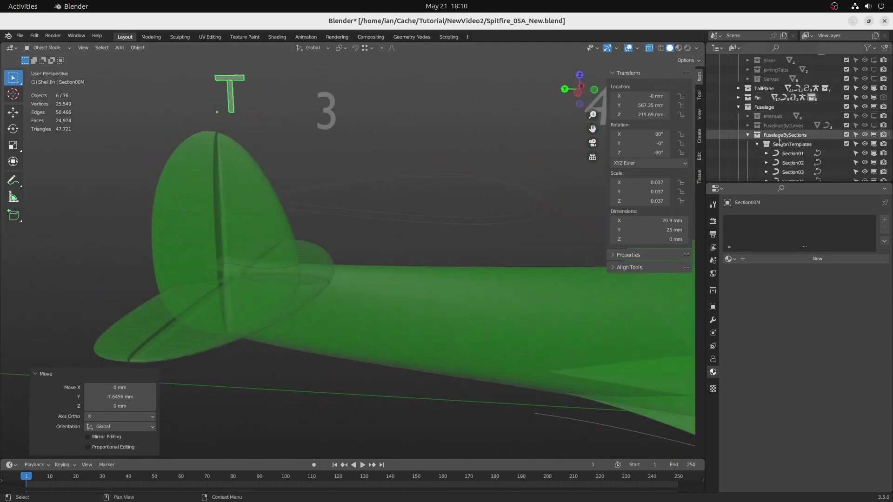
Scale all points of the Section01 template curve along Y by about 0.3
{"action": "scroll", "coordinate": [777, 144], "scroll_direction": "down", "scroll_amount": 2}
{"action": "left_click", "coordinate": [791, 135]}
{"action": "key", "text": "KP_Decimal"}
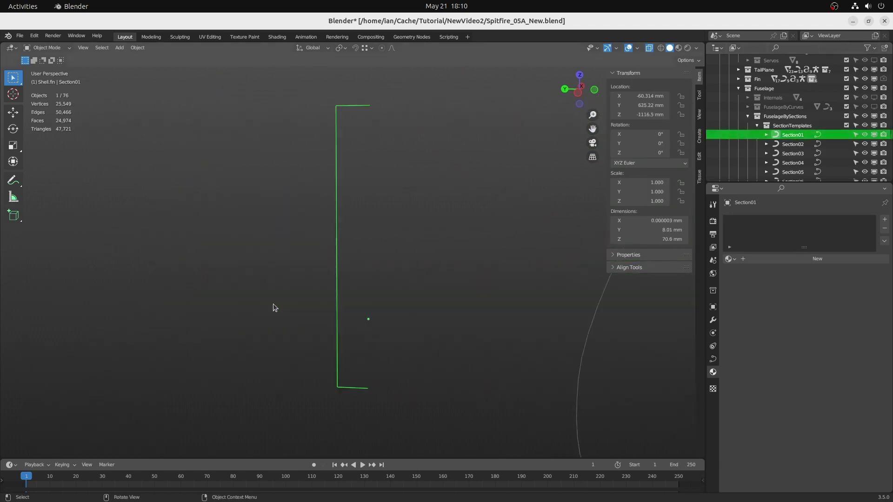
{"action": "key", "text": "ctrl+KP_3"}
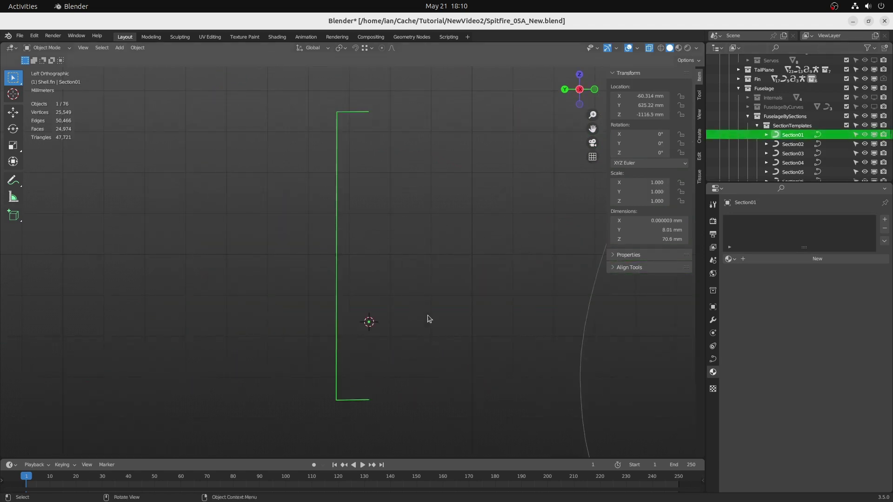
{"action": "left_click", "coordinate": [392, 48]}
{"action": "key", "text": "Tab"}
{"action": "key", "text": "KP_7"}
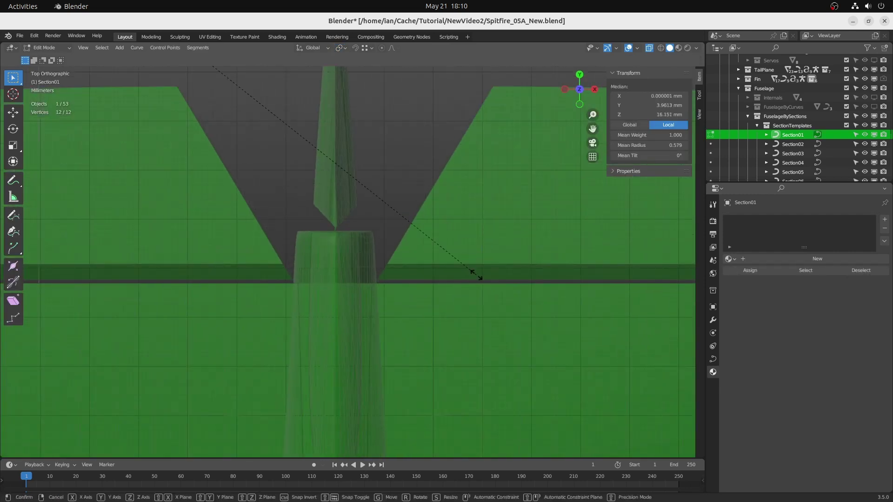
{"action": "key", "text": "Escape"}
{"action": "scroll", "coordinate": [409, 251], "scroll_direction": "down", "scroll_amount": 6}
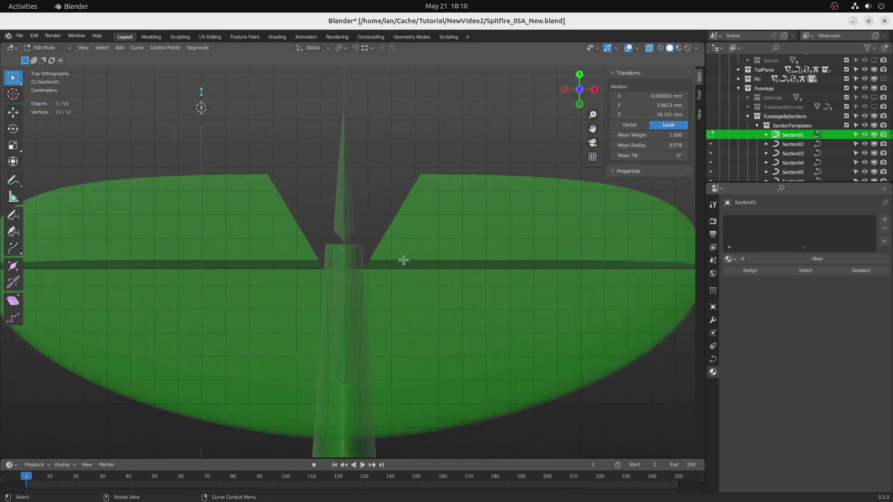
{"action": "middle_click_drag", "start_coordinate": [412, 295], "coordinate": [505, 265], "text": "shift"}
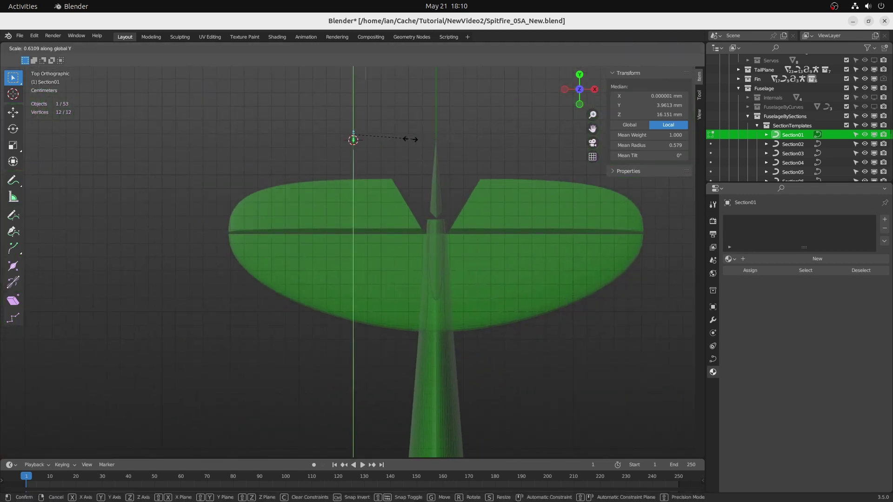
{"action": "left_click", "coordinate": [384, 142]}
Scale the Section01 points along Y once more while checking the tail end, and leave edit mode
{"action": "scroll", "coordinate": [476, 225], "scroll_direction": "up", "scroll_amount": 7}
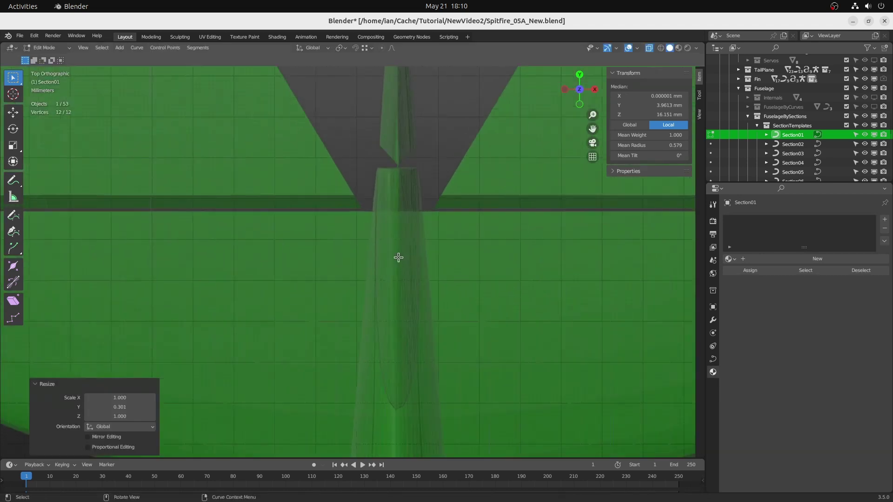
{"action": "middle_click_drag", "start_coordinate": [408, 224], "coordinate": [446, 323]}
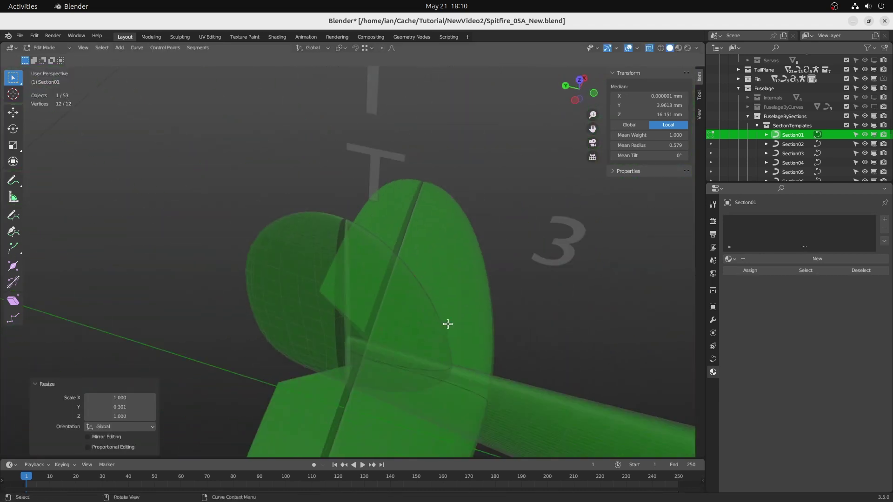
{"action": "key", "text": "ctrl+KP_3"}
{"action": "scroll", "coordinate": [449, 313], "scroll_direction": "up", "scroll_amount": 1}
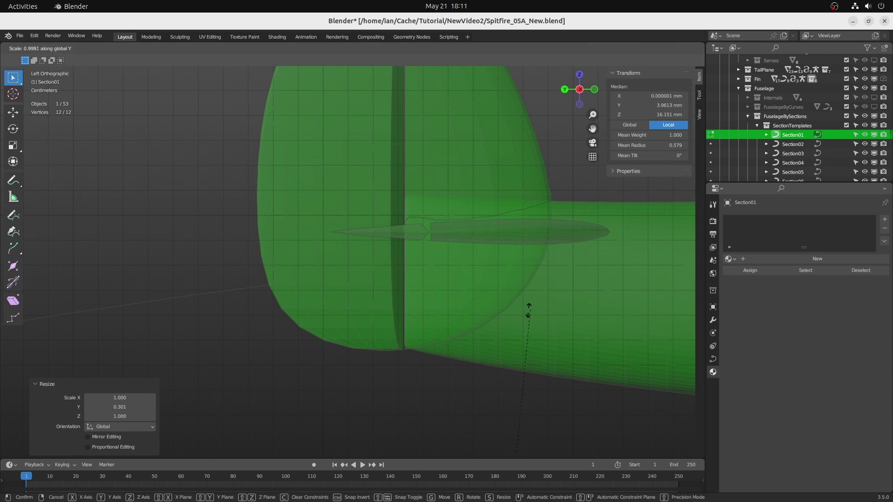
{"action": "left_click", "coordinate": [608, 432]}
{"action": "middle_click_drag", "start_coordinate": [608, 433], "coordinate": [358, 284]}
{"action": "key", "text": "KP_7"}
{"action": "scroll", "coordinate": [452, 289], "scroll_direction": "up", "scroll_amount": 1}
{"action": "key", "text": "Tab"}
Select the Section03 template curve and open it for editing in top view
{"action": "left_click", "coordinate": [405, 316]}
{"action": "key", "text": "ctrl+KP_3"}
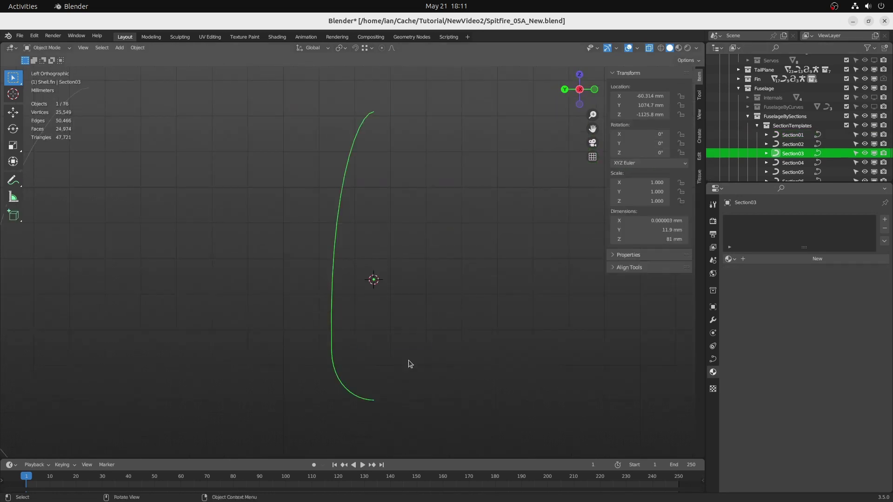
{"action": "key", "text": "Tab"}
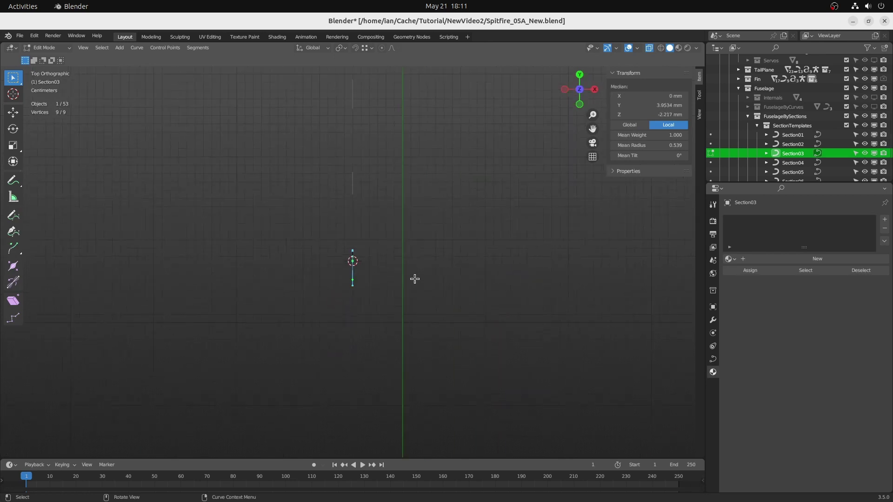
{"action": "scroll", "coordinate": [434, 277], "scroll_direction": "down", "scroll_amount": 3}
{"action": "scroll", "coordinate": [439, 277], "scroll_direction": "up", "scroll_amount": 15}
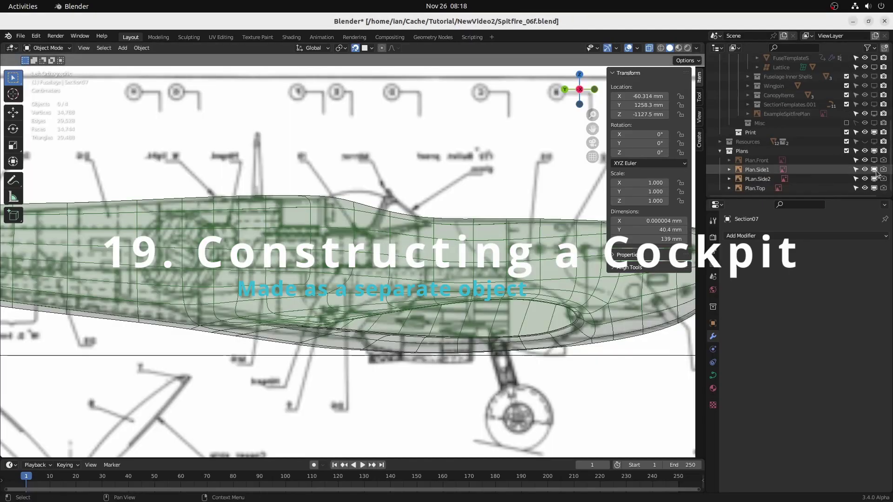
Add a mesh plane at the cockpit area over the side plan
{"action": "key", "text": "shift+a"}
{"action": "left_click", "coordinate": [395, 250]}
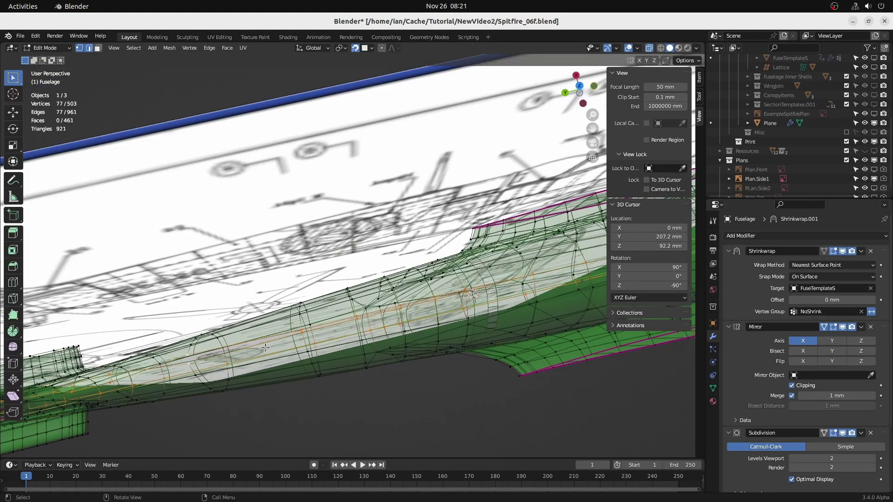
{"action": "middle_click_drag", "start_coordinate": [465, 298], "coordinate": [506, 322]}
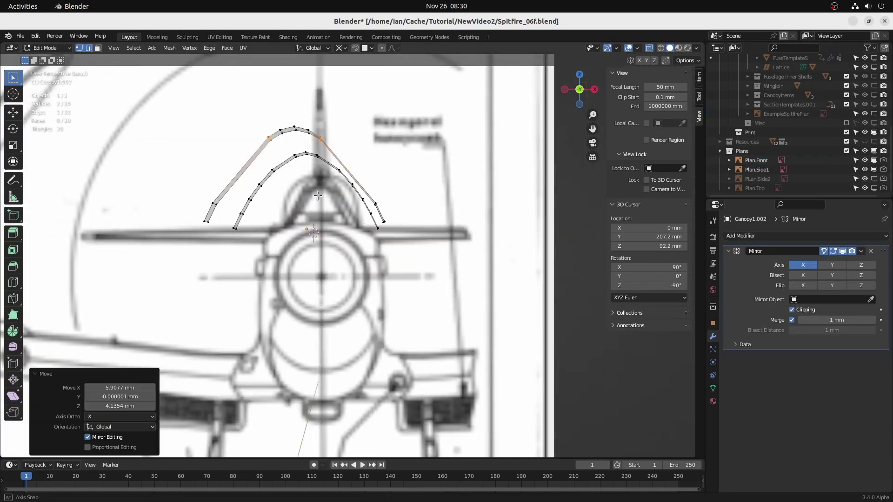
{"action": "middle_click_drag", "start_coordinate": [317, 196], "coordinate": [335, 205]}
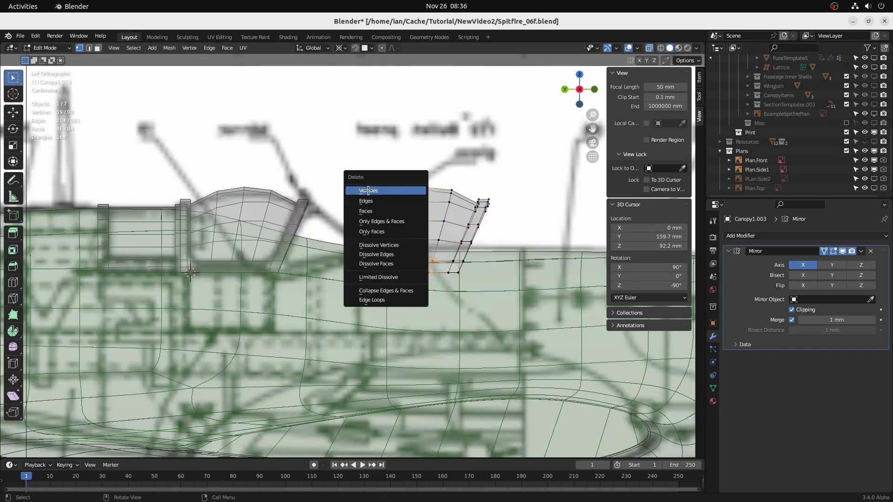
Form the windscreen frame from the duplicated canopy section by deleting surplus vertices and shearing the remaining strip
{"action": "key", "text": "x"}
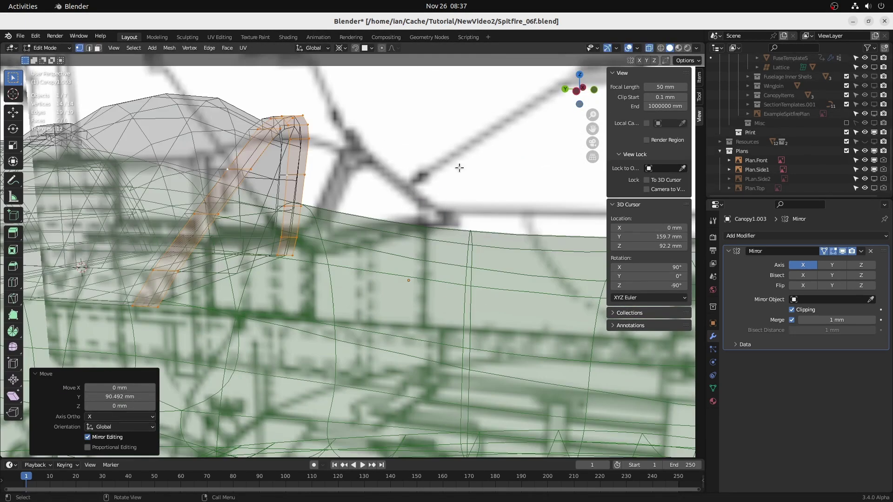
{"action": "double_click", "coordinate": [657, 227]}
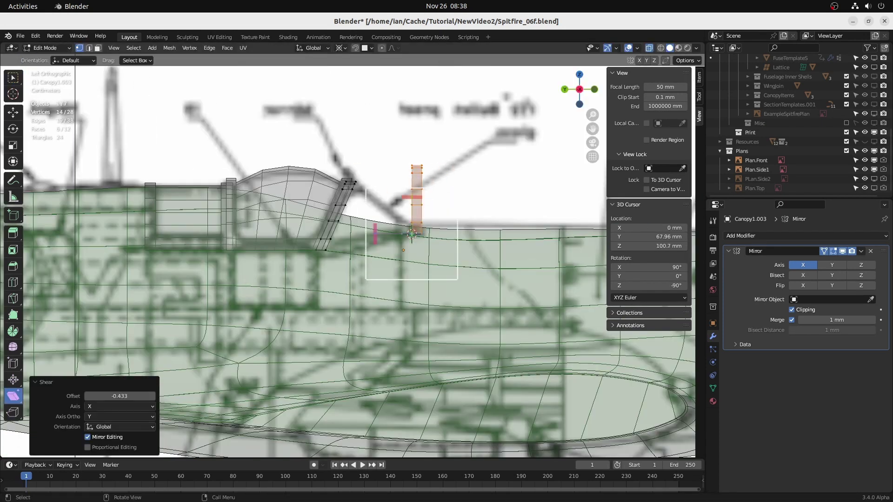
{"action": "middle_click_drag", "start_coordinate": [411, 235], "coordinate": [134, 121]}
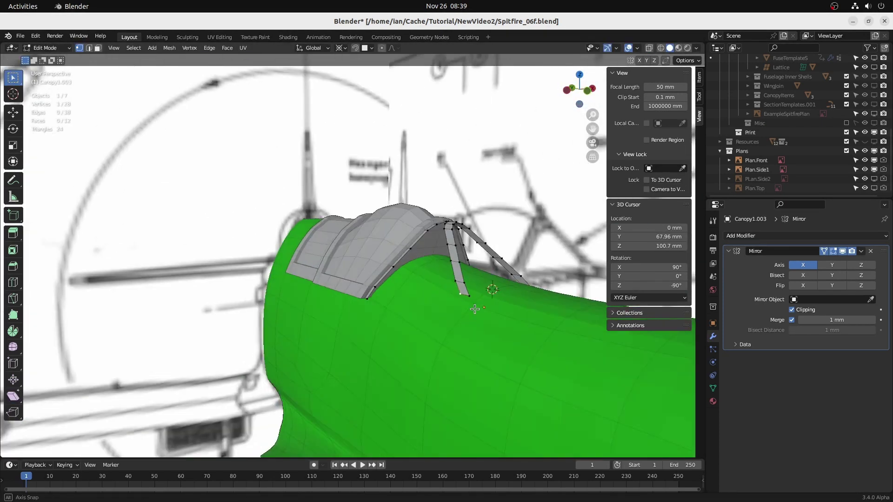
{"action": "middle_click_drag", "start_coordinate": [474, 309], "coordinate": [363, 335]}
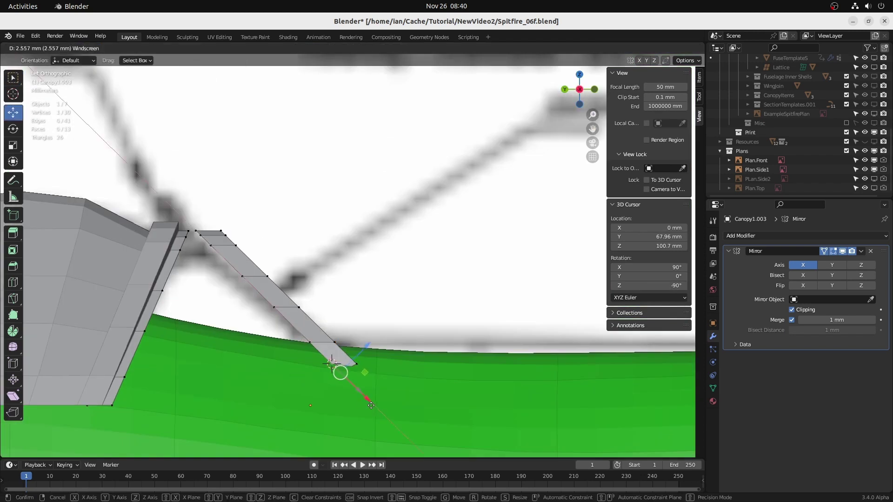
Inset the windscreen panel faces and select the edge loop of the windscreen frame
{"action": "middle_click_drag", "start_coordinate": [322, 356], "coordinate": [465, 326]}
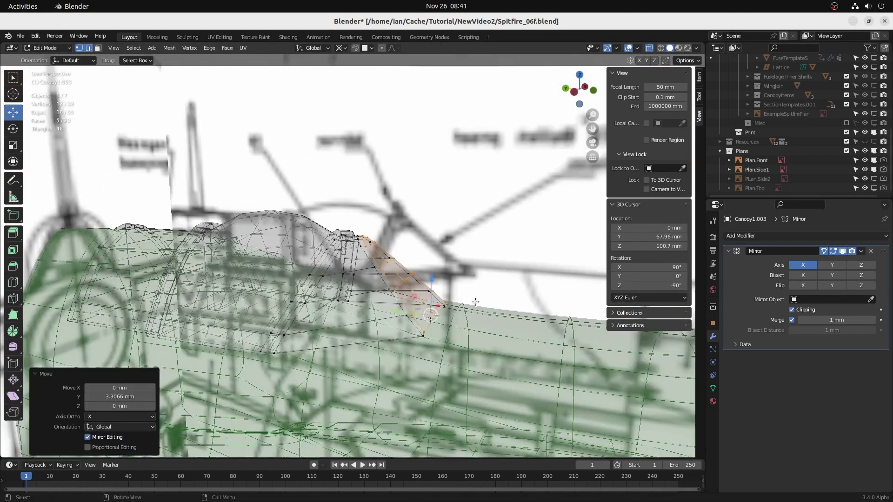
{"action": "key", "text": "i"}
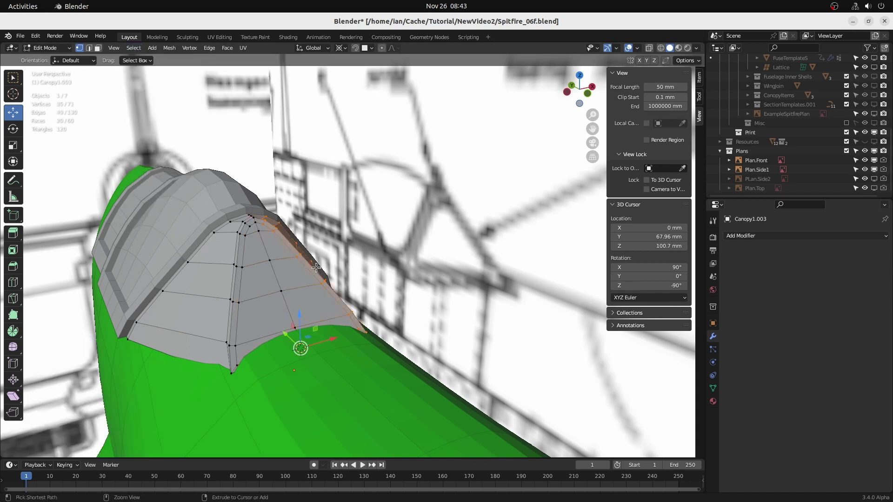
{"action": "left_click", "coordinate": [180, 396], "text": "alt"}
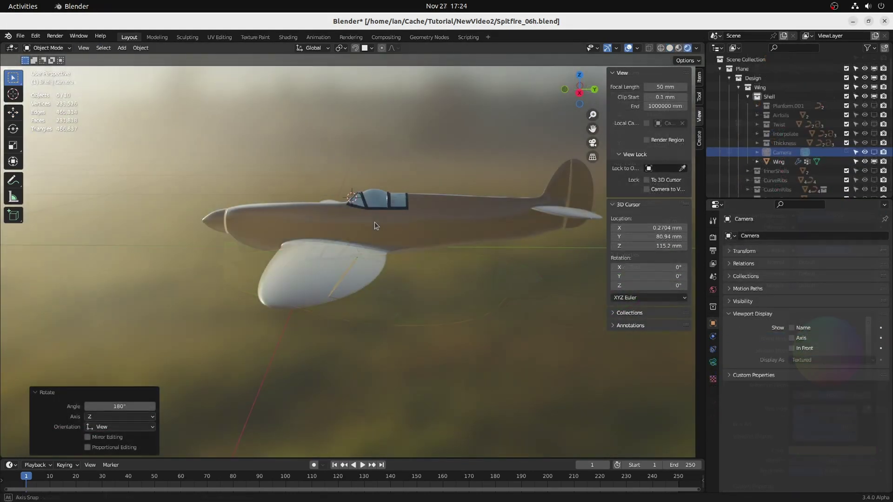
{"action": "middle_click_drag", "start_coordinate": [375, 221], "coordinate": [333, 263]}
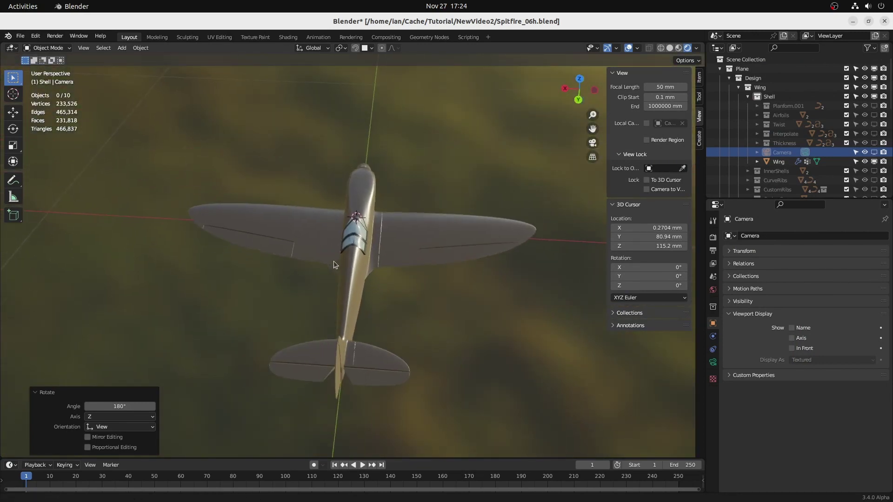
{"action": "middle_click_drag", "start_coordinate": [488, 231], "coordinate": [404, 245]}
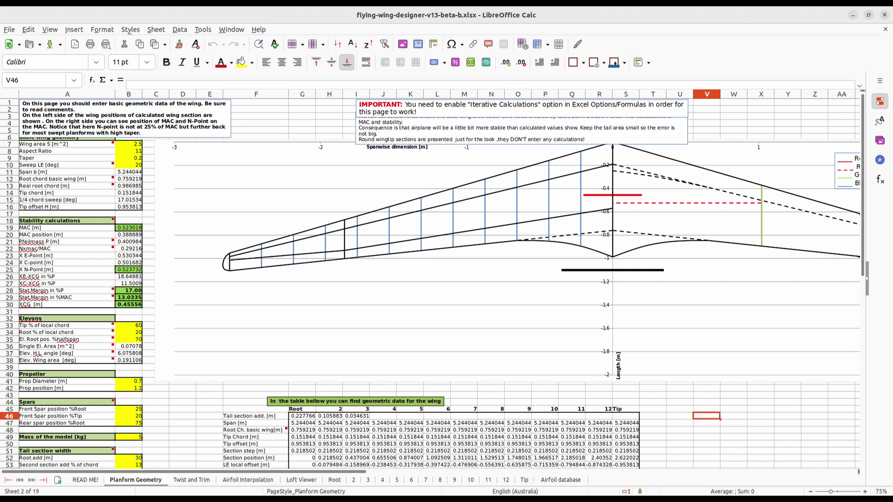
Look through the READ ME!, Planform Geometry and Twist and Trim sheets of the flying-wing-designer workbook in LibreOffice Calc
{"action": "key", "text": "ctrl+Page_Up"}
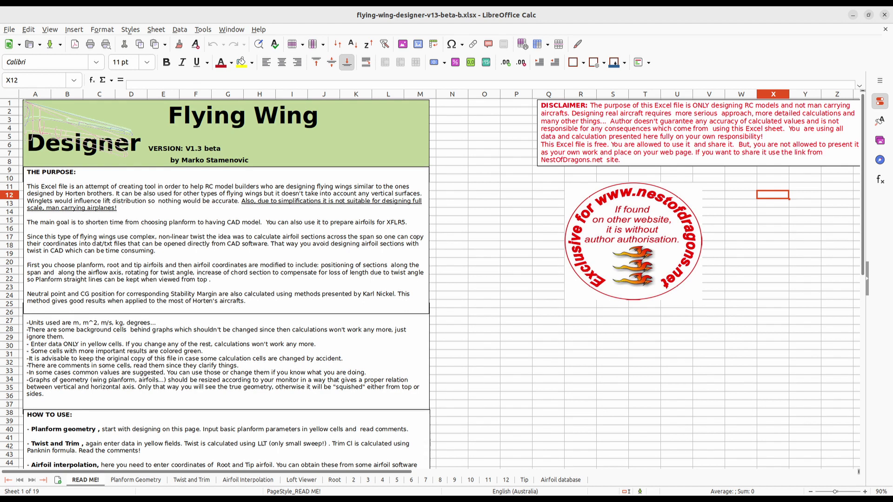
{"action": "key", "text": "ctrl+Page_Down"}
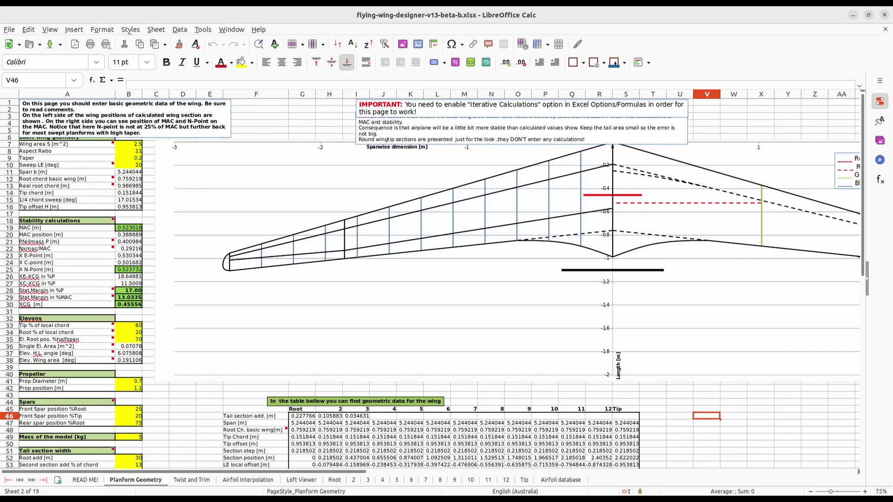
{"action": "key", "text": "ctrl+Page_Down"}
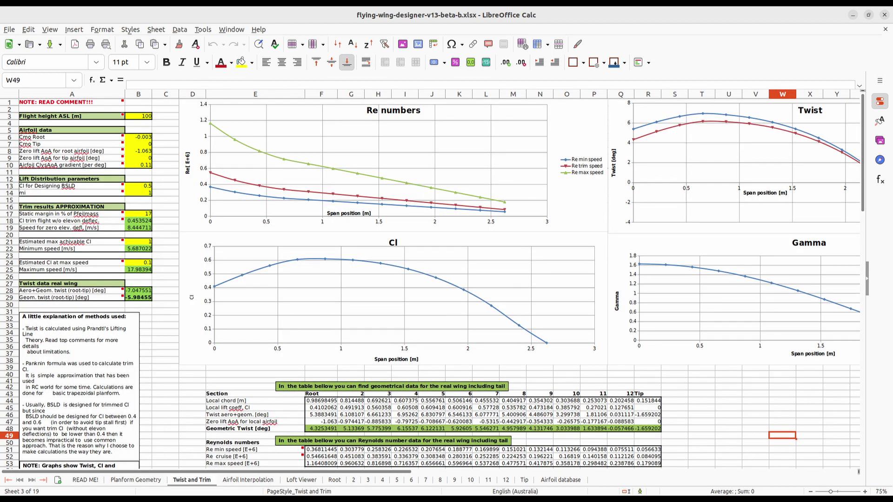
{"action": "key", "text": "ctrl+Page_Down"}
{"action": "key", "text": "ctrl+Page_Down"}
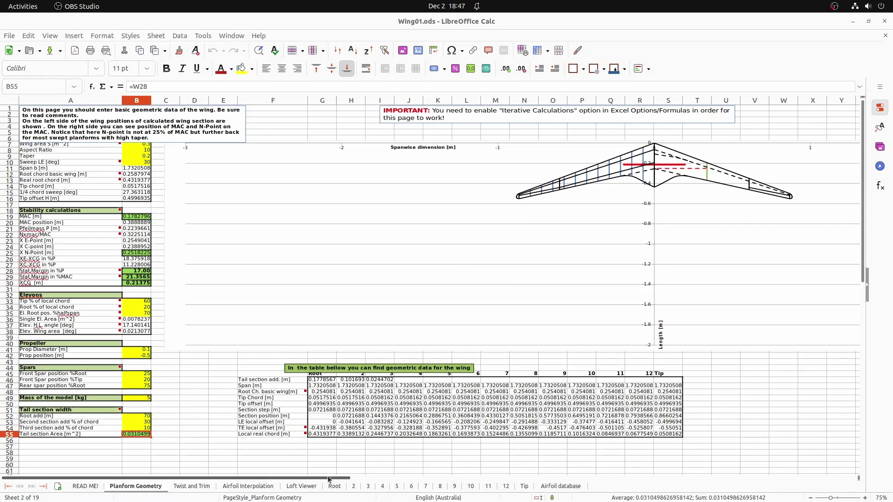
Delete the note covering the basic wing geometry cells in Wing01.ods and bring the whole planform chart into view
{"action": "left_click", "coordinate": [329, 480]}
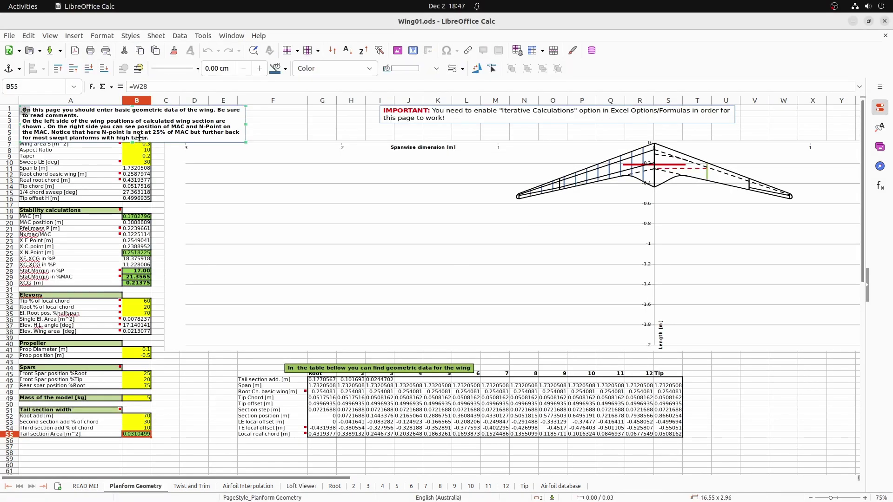
{"action": "key", "text": "Delete"}
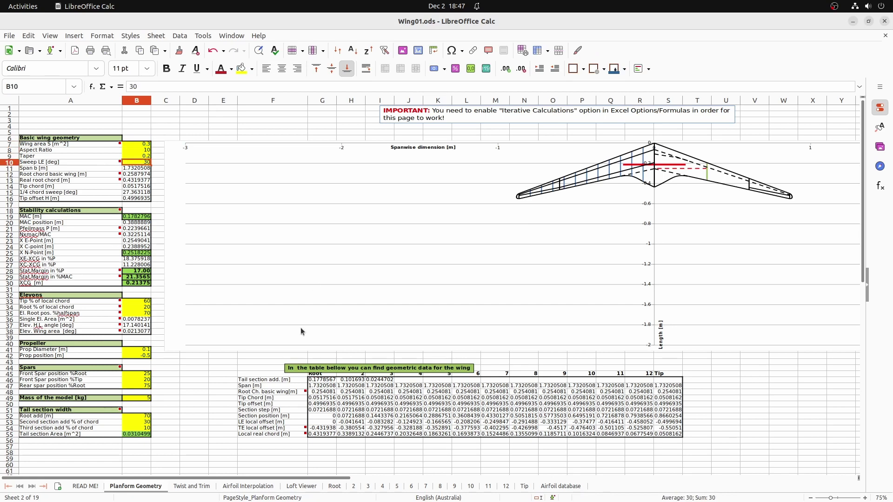
{"action": "left_click_drag", "start_coordinate": [337, 480], "coordinate": [407, 479]}
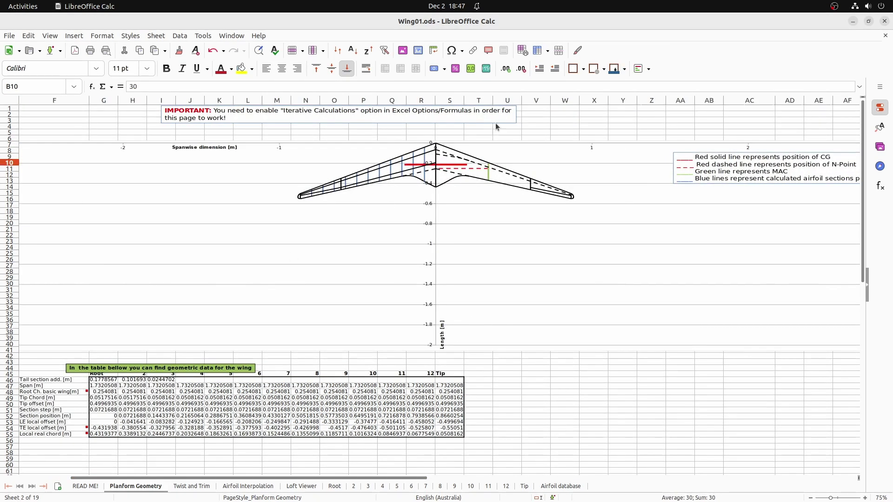
Review the twist, airfoil interpolation, loft, Root and Tip sheets of Wing01.ods, and switch to Blender
{"action": "left_click", "coordinate": [192, 486]}
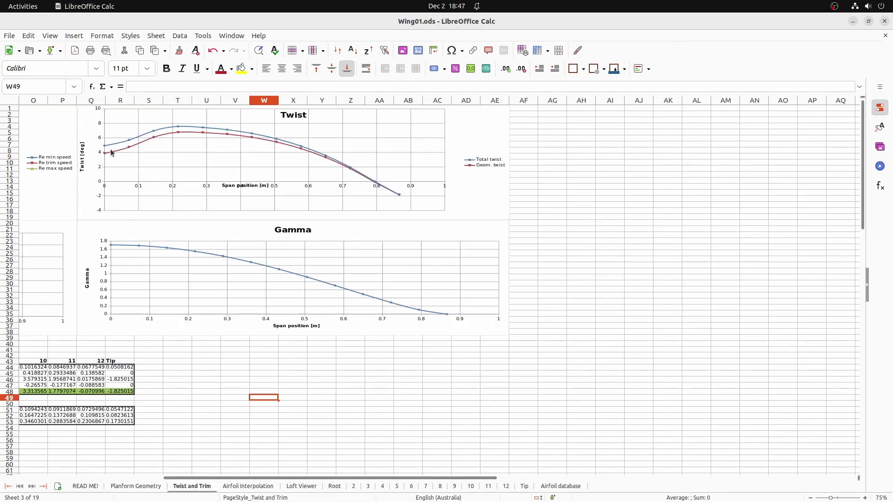
{"action": "left_click", "coordinate": [251, 487]}
{"action": "left_click", "coordinate": [302, 487]}
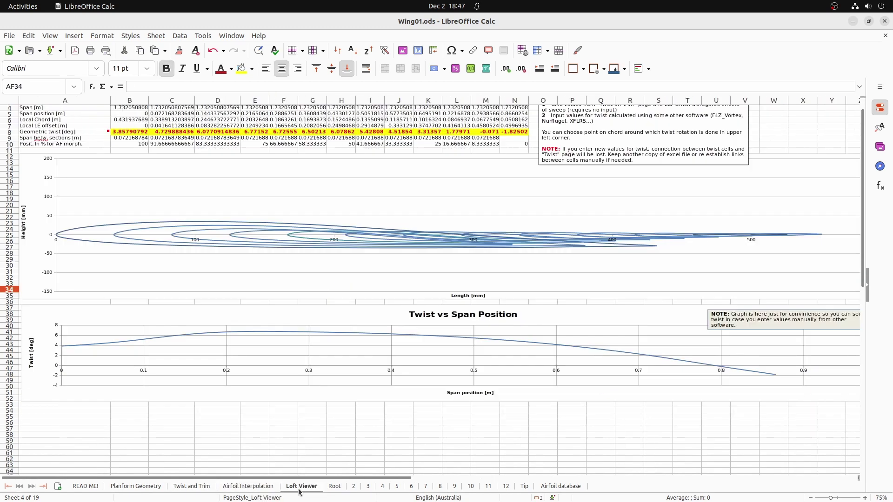
{"action": "left_click", "coordinate": [335, 488]}
{"action": "left_click", "coordinate": [525, 487]}
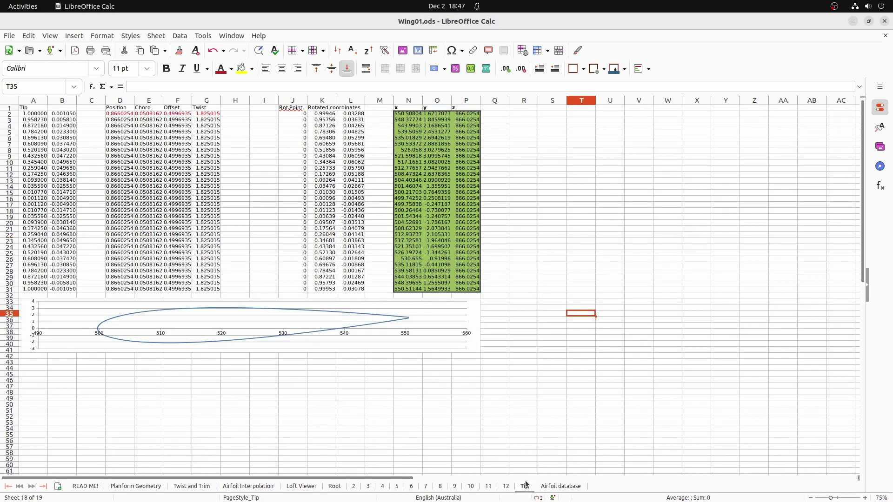
{"action": "left_click", "coordinate": [14, 187]}
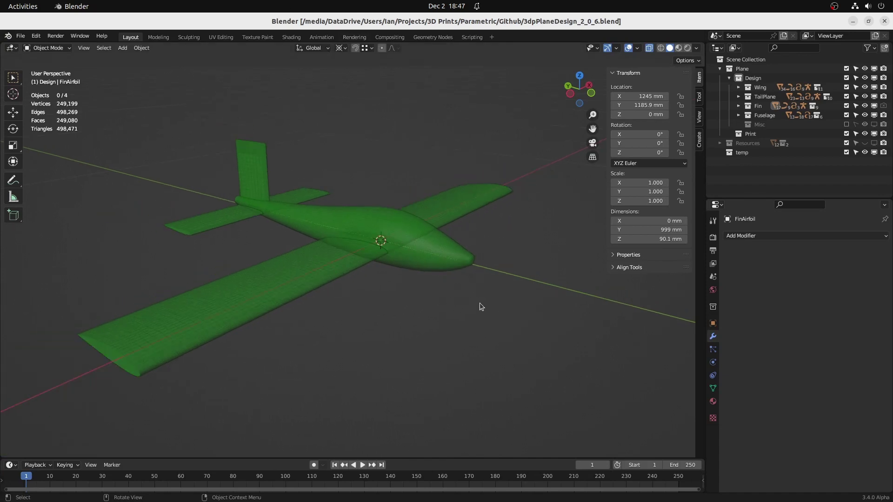
Create a new collection inside the Design collection and name it Plan
{"action": "left_click", "coordinate": [751, 78]}
{"action": "right_click", "coordinate": [750, 79]}
{"action": "left_click", "coordinate": [767, 84]}
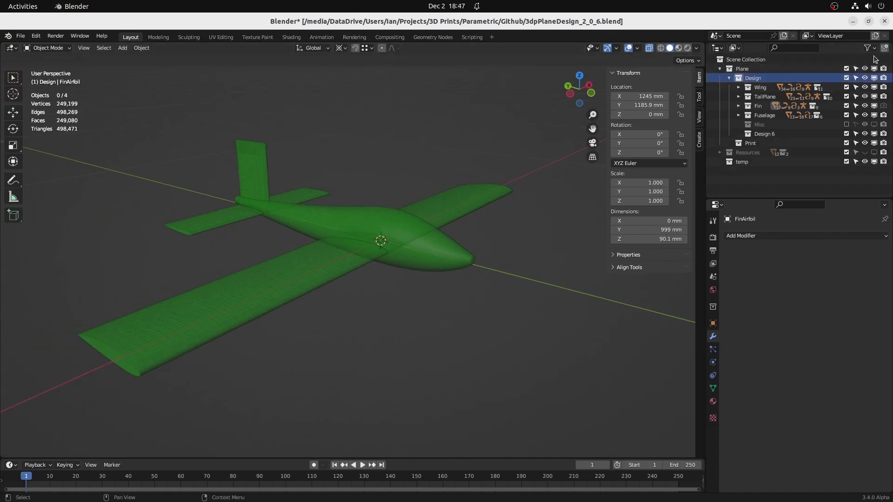
{"action": "double_click", "coordinate": [763, 134]}
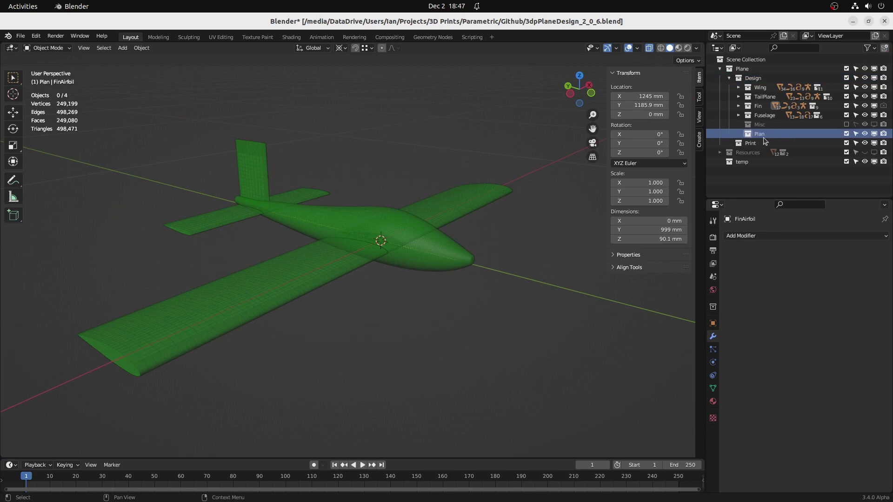
Hide the TailPlane, Fin and Fuselage collections and bring the wing planform image into the top view
{"action": "left_click_drag", "start_coordinate": [874, 97], "coordinate": [855, 128]}
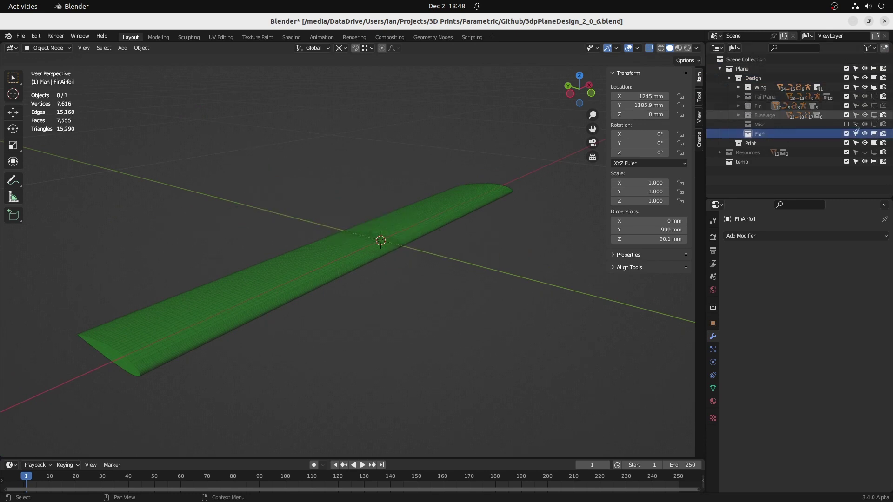
{"action": "key", "text": "KP_7"}
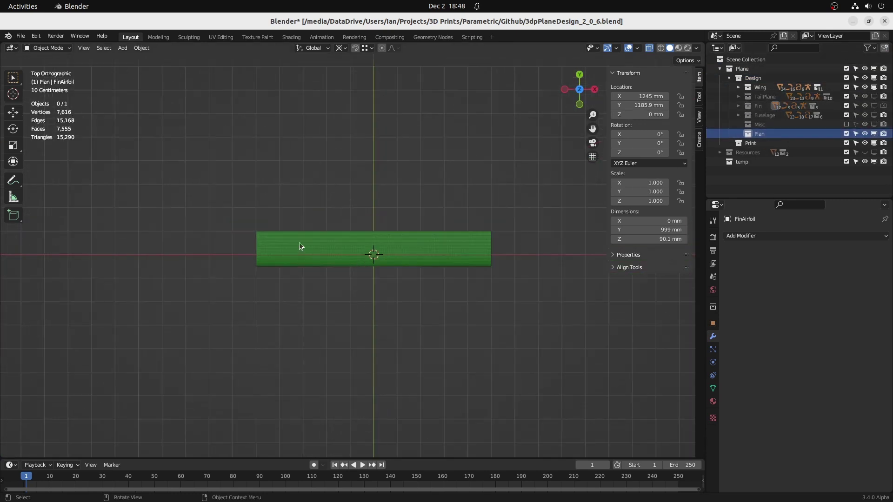
{"action": "middle_click_drag", "start_coordinate": [300, 246], "coordinate": [343, 260], "text": "shift"}
{"action": "key", "text": "alt+Tab"}
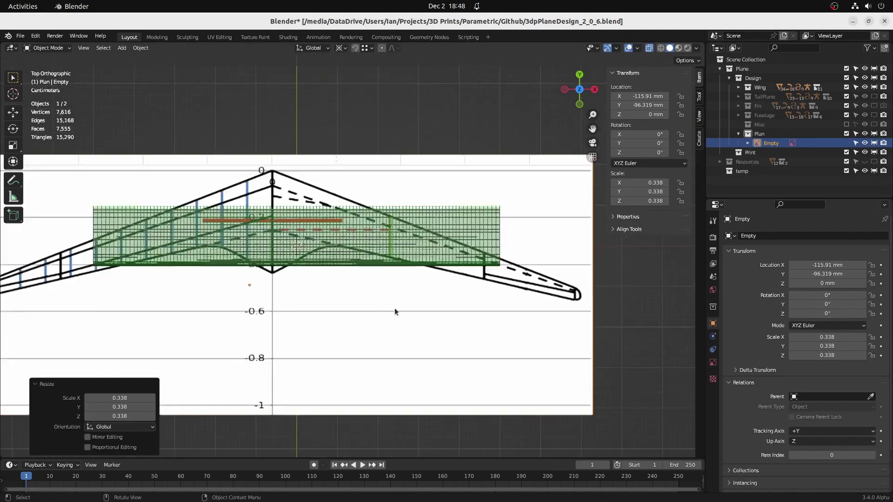
Rotate the planform image 180° in top view
{"action": "scroll", "coordinate": [409, 320], "scroll_direction": "down", "scroll_amount": 3}
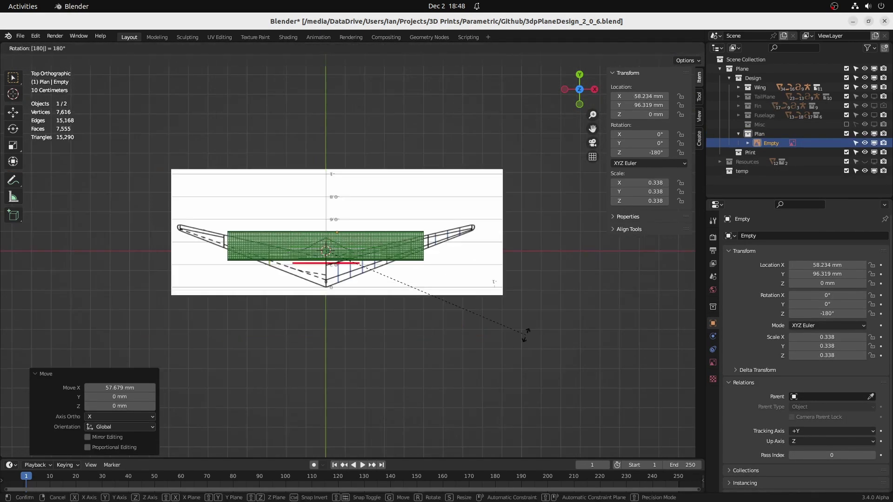
{"action": "scroll", "coordinate": [526, 327], "scroll_direction": "up", "scroll_amount": 2}
{"action": "type", "text": "r180"}
{"action": "key", "text": "Return"}
Add a reference cube and scale it by 0.5 along Y to measure 2000 by 1000 mm
{"action": "key", "text": "shift+a"}
{"action": "mouse_move", "coordinate": [329, 182]}
{"action": "left_click", "coordinate": [387, 196]}
{"action": "key", "text": "s"}
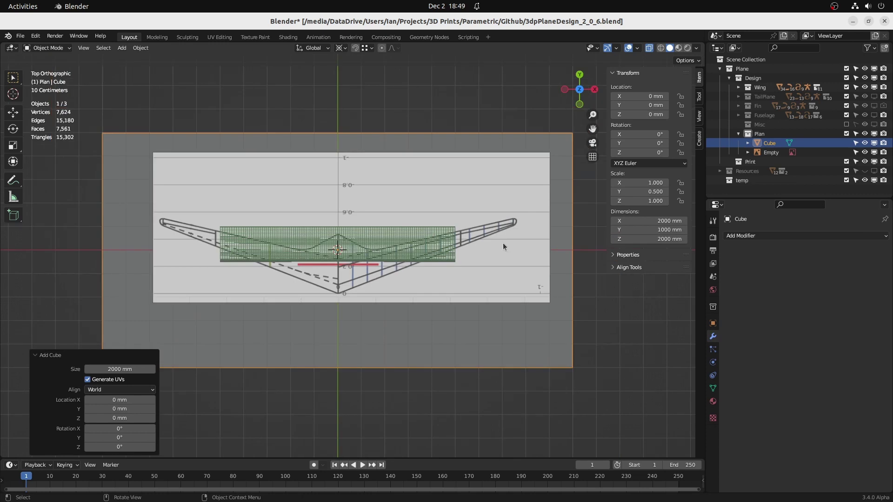
Shift the planform image along Y and stretch it along Y by 1.745 to suit the reference cube
{"action": "left_click", "coordinate": [505, 279]}
{"action": "key", "text": "g"}
{"action": "key", "text": "y"}
{"action": "left_click", "coordinate": [506, 319]}
{"action": "key", "text": "s"}
{"action": "key", "text": "y"}
{"action": "left_click", "coordinate": [626, 358]}
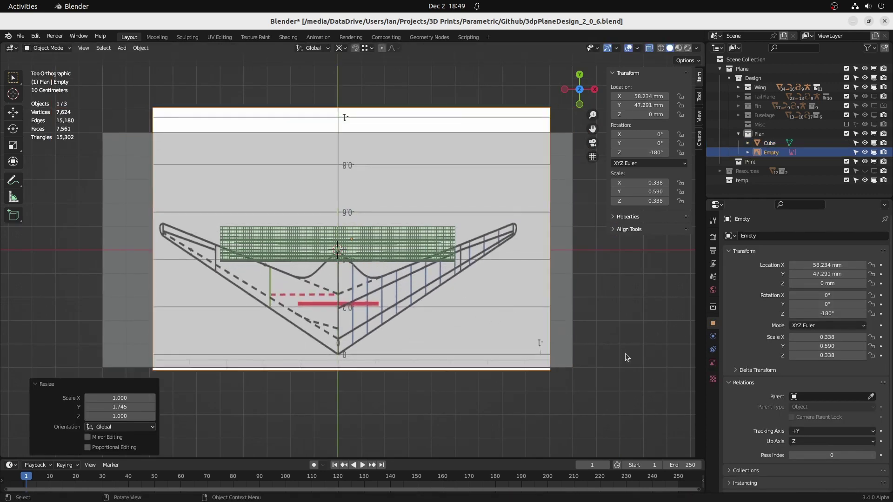
Align the planform image's zero line with the cube's lower edge and widen the image along X
{"action": "key", "text": "g"}
{"action": "key", "text": "y"}
{"action": "left_click", "coordinate": [530, 372]}
{"action": "key", "text": "s"}
{"action": "key", "text": "x"}
{"action": "left_click", "coordinate": [576, 349]}
Delete the reference cube and rename the planform image as Planform
{"action": "left_click", "coordinate": [165, 203]}
{"action": "key", "text": "x"}
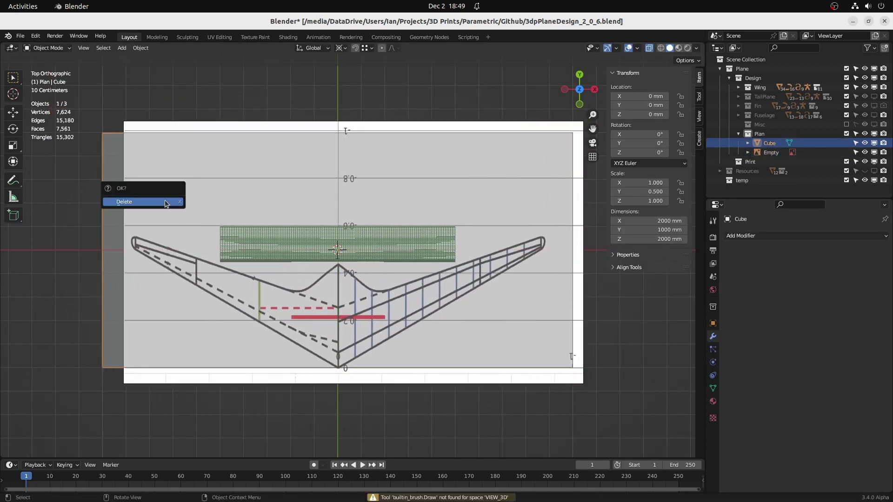
{"action": "left_click", "coordinate": [165, 202]}
{"action": "double_click", "coordinate": [772, 143]}
{"action": "type", "text": "Planform"}
Move the planform image clear of the wing mesh and return to the top view
{"action": "middle_click_drag", "start_coordinate": [467, 285], "coordinate": [464, 215]}
{"action": "key", "text": "g"}
{"action": "key", "text": "KP_7"}
{"action": "left_click", "coordinate": [464, 215]}
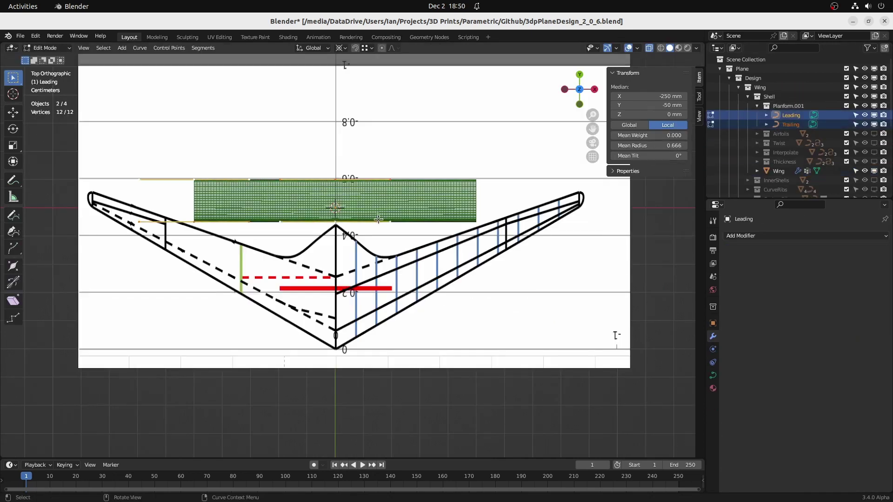
Open the Leading and Trailing planform curves for editing together and move their tip points to the drawn wing tip
{"action": "left_click", "coordinate": [790, 114]}
{"action": "left_click", "coordinate": [790, 124], "text": "ctrl"}
{"action": "key", "text": "Tab"}
{"action": "key", "text": "KP_Decimal"}
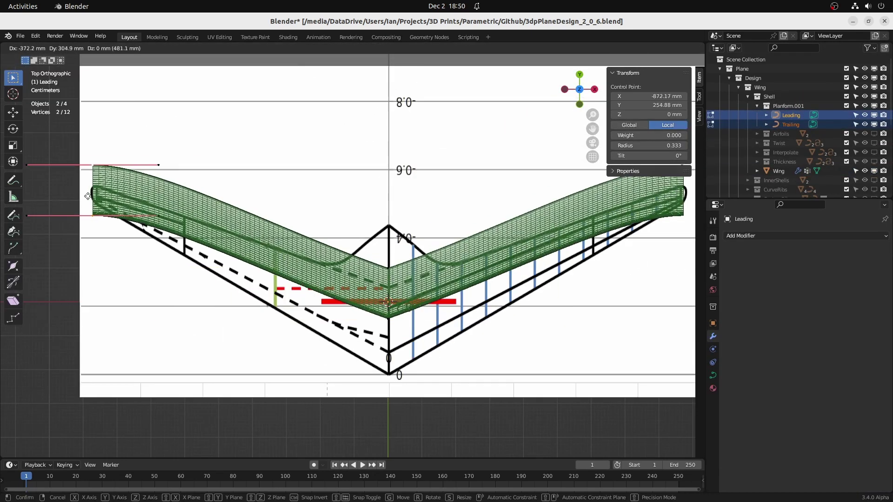
Scale the curves' tip points to the drawn tip chord and bring the leading edge's root to the plan's nose
{"action": "key", "text": "s"}
{"action": "left_click", "coordinate": [164, 186]}
{"action": "key", "text": "ctrl+z"}
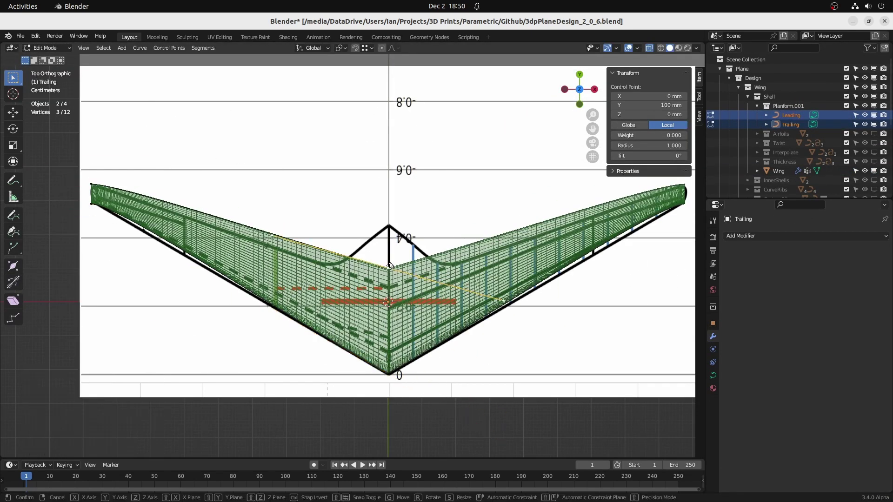
Move the trailing edge's root point to the plan's centre peak and adjust the tip handles to round the wing tip
{"action": "key", "text": "KP_Decimal"}
{"action": "key", "text": "s"}
{"action": "left_click", "coordinate": [462, 296]}
{"action": "key", "text": "ctrl+t"}
{"action": "type", "text": "90"}
{"action": "key", "text": "Return"}
{"action": "key", "text": "ctrl+z"}
{"action": "key", "text": "ctrl+z"}
{"action": "key", "text": "ctrl+z"}
{"action": "scroll", "coordinate": [346, 219], "scroll_direction": "down", "scroll_amount": 2}
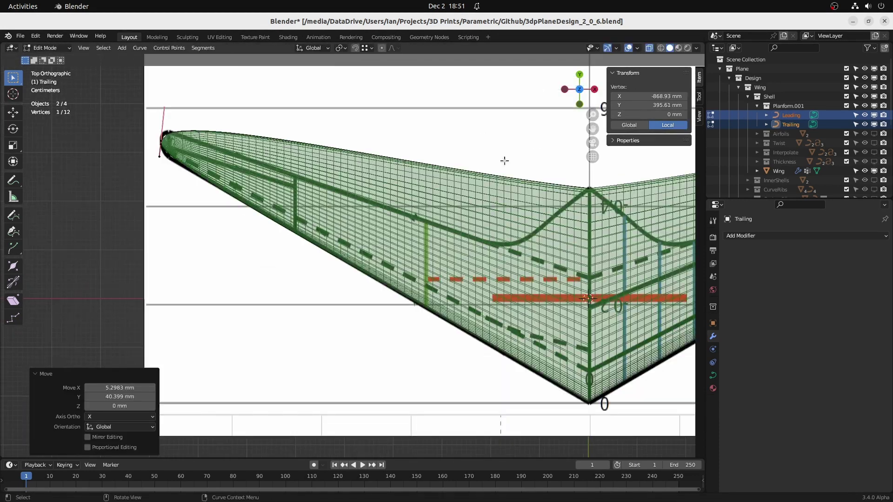
Reshape the Trailing curve alone to follow the plan's curved centre section and rounded tip
{"action": "key", "text": "ctrl+z"}
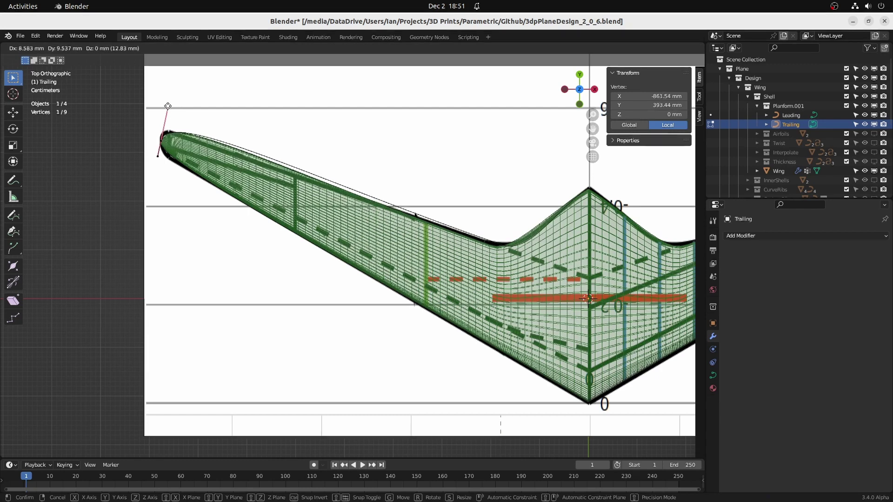
{"action": "key", "text": "ctrl+z"}
{"action": "key", "text": "ctrl+z"}
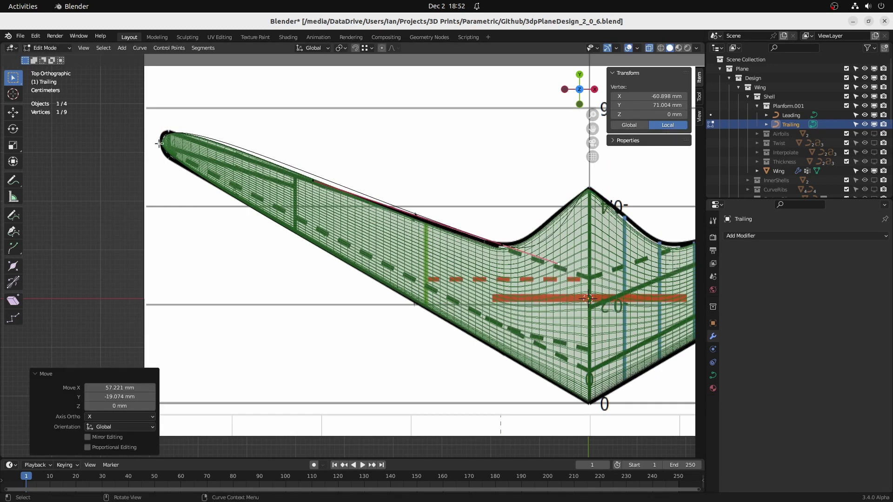
Move the Leading curve's tip handle so the outline follows the plan's rounded wing tip, and finish editing it
{"action": "left_click", "coordinate": [159, 163]}
{"action": "key", "text": "g"}
{"action": "left_click", "coordinate": [164, 181]}
{"action": "left_click", "coordinate": [219, 99]}
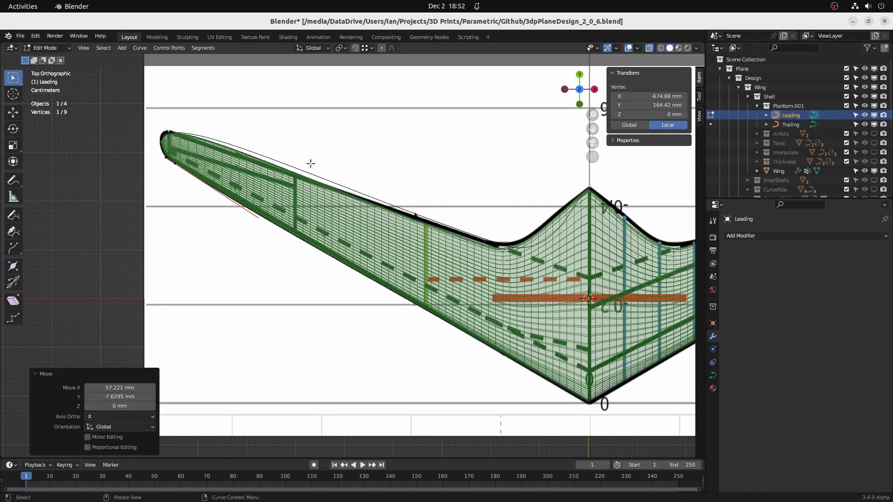
{"action": "key", "text": "Tab"}
Insert an extra control point on the Leading curve along its straight section near the root
{"action": "left_click", "coordinate": [273, 160]}
{"action": "key", "text": "Tab"}
{"action": "left_click", "coordinate": [273, 160]}
{"action": "key", "text": "ctrl+z"}
{"action": "key", "text": "ctrl+z"}
{"action": "middle_click_drag", "start_coordinate": [356, 303], "coordinate": [596, 296]}
{"action": "key", "text": "Tab"}
{"action": "key", "text": "KP_7"}
{"action": "key", "text": "ctrl+z"}
{"action": "key", "text": "ctrl+z"}
{"action": "key", "text": "ctrl+z"}
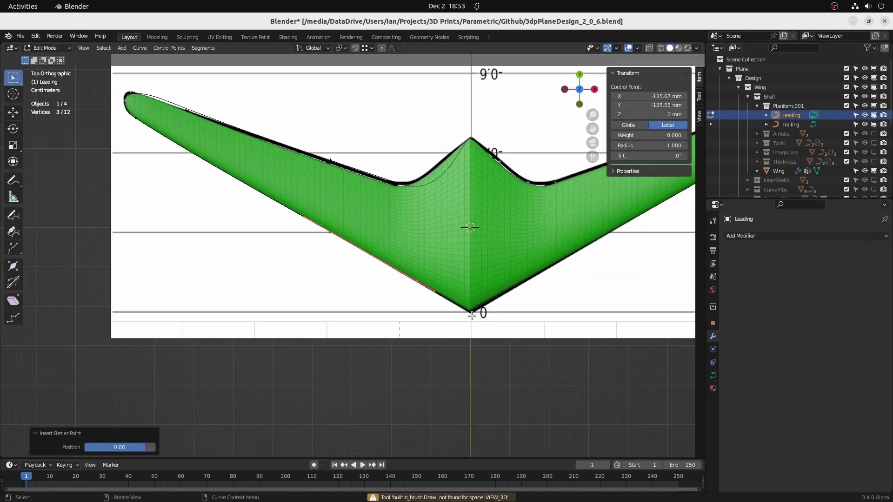
{"action": "key", "text": "ctrl+z"}
In left side view, import the root airfoil Wing01Root.dat into the Plan collection at the 3D cursor beside the wing
{"action": "middle_click_drag", "start_coordinate": [562, 129], "coordinate": [495, 230]}
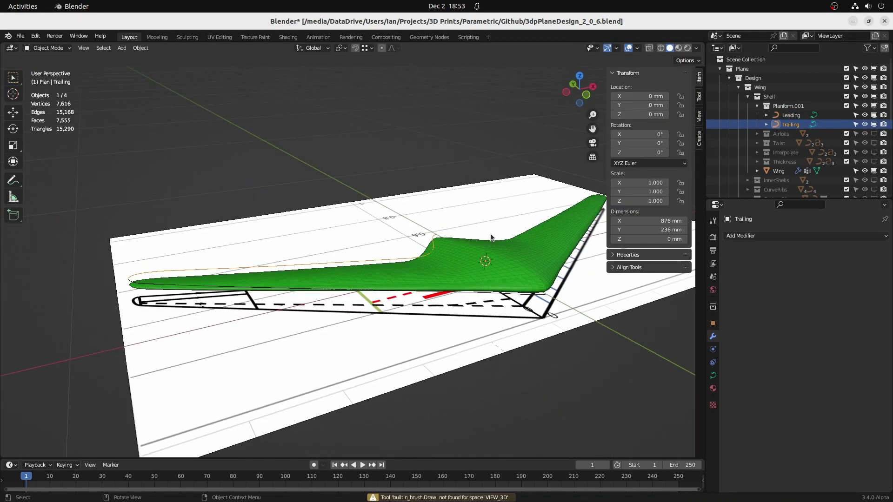
{"action": "middle_click_drag", "start_coordinate": [469, 200], "coordinate": [442, 250]}
{"action": "key", "text": "ctrl+z"}
{"action": "key", "text": "ctrl+KP_3"}
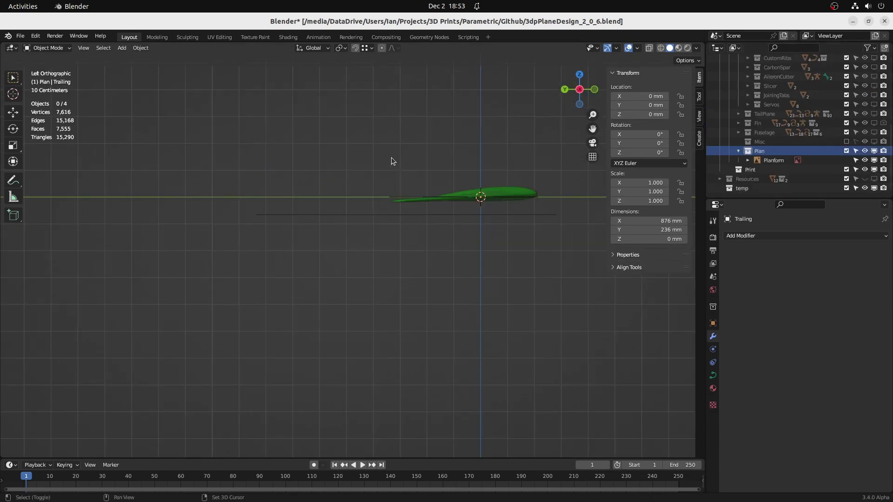
{"action": "key", "text": "shift+a"}
{"action": "mouse_move", "coordinate": [399, 165]}
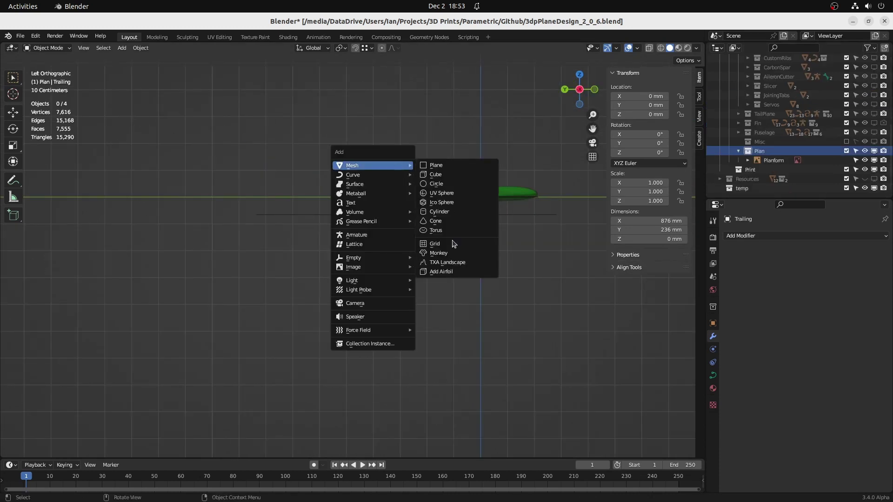
{"action": "left_click", "coordinate": [455, 274]}
{"action": "left_click", "coordinate": [227, 328]}
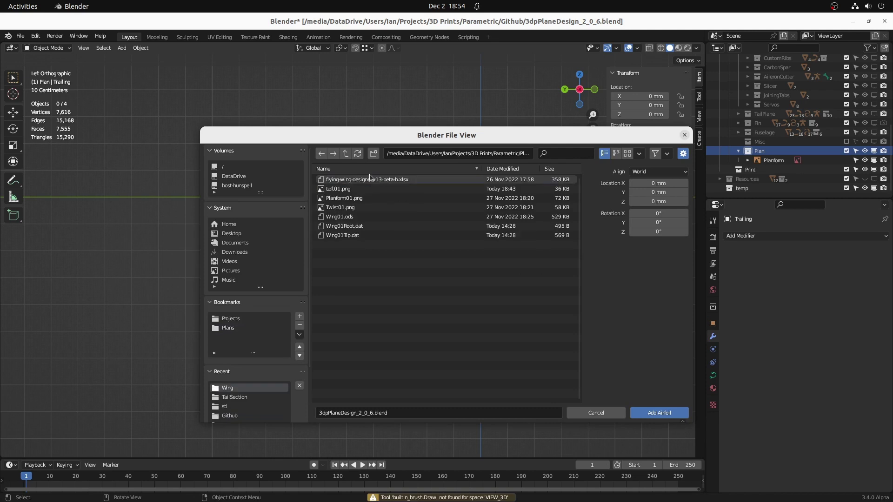
{"action": "left_click", "coordinate": [353, 226]}
{"action": "double_click", "coordinate": [353, 226]}
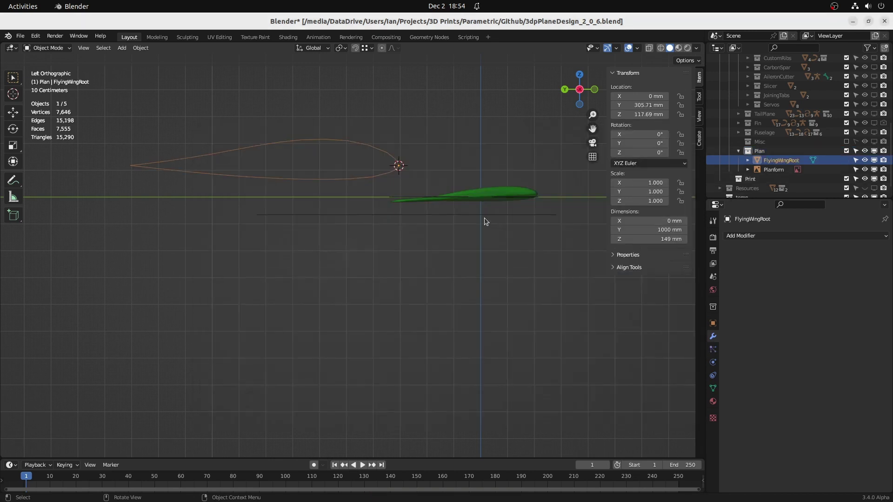
Import the tip airfoil Wing01Tip.dat into the Plan collection at the same cursor position
{"action": "key", "text": "shift+a"}
{"action": "mouse_move", "coordinate": [387, 169]}
{"action": "left_click", "coordinate": [435, 277]}
{"action": "double_click", "coordinate": [355, 236]}
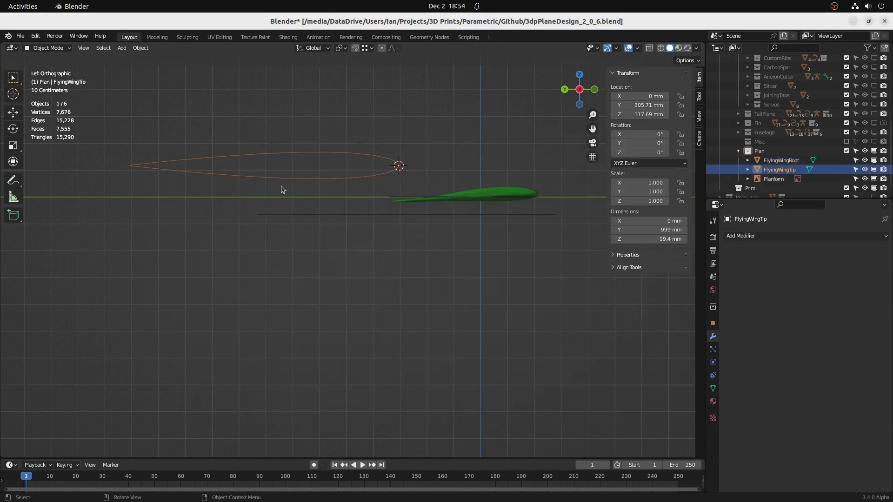
Show the wing's Airfoils collection and assign the FlyingWingRoot mesh data to RootAirfoil
{"action": "scroll", "coordinate": [790, 135], "scroll_direction": "up", "scroll_amount": 8}
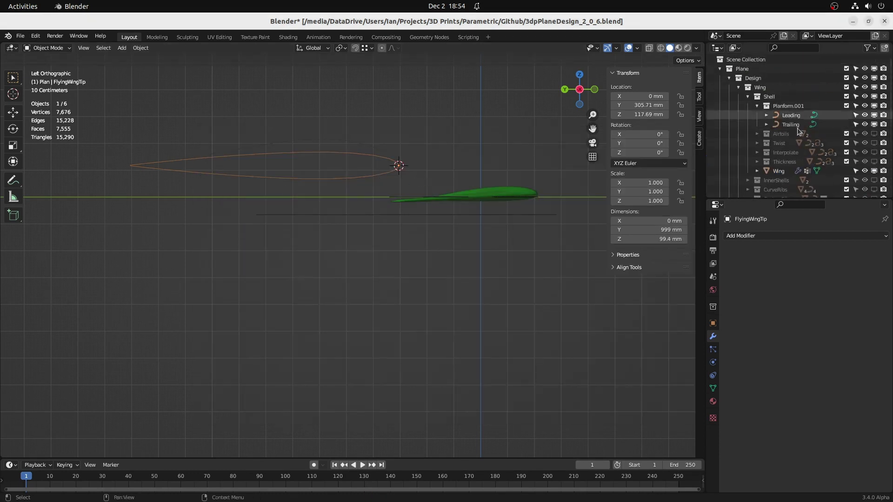
{"action": "left_click", "coordinate": [777, 134]}
{"action": "left_click", "coordinate": [757, 134]}
{"action": "left_click", "coordinate": [793, 142]}
{"action": "left_click", "coordinate": [713, 388]}
{"action": "left_click", "coordinate": [730, 235]}
{"action": "type", "text": "wing"}
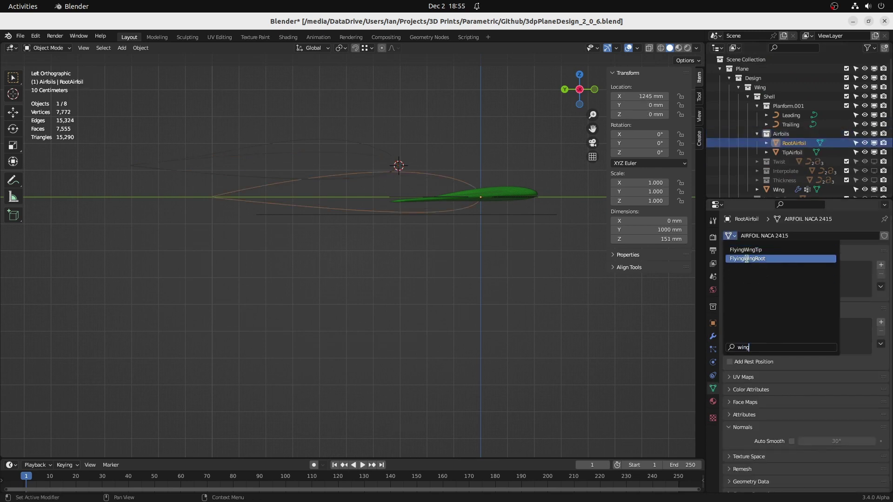
{"action": "left_click", "coordinate": [747, 258]}
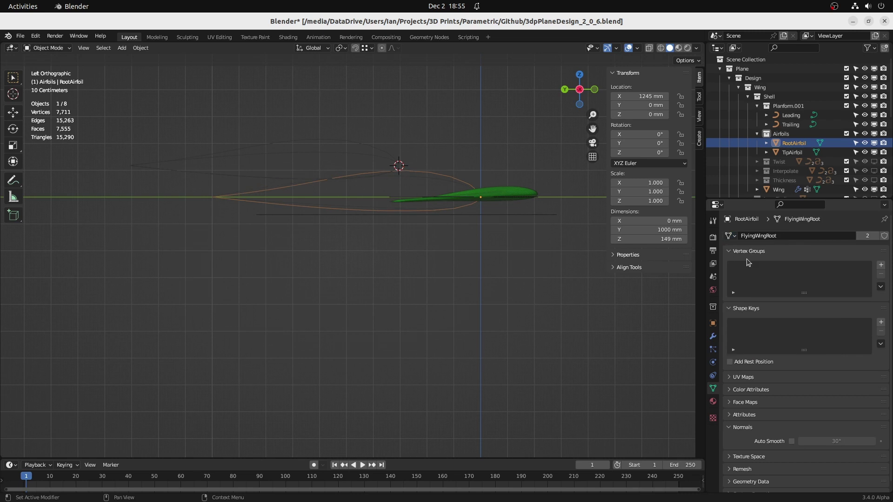
Assign the FlyingWingTip mesh data to TipAirfoil
{"action": "left_click", "coordinate": [792, 152]}
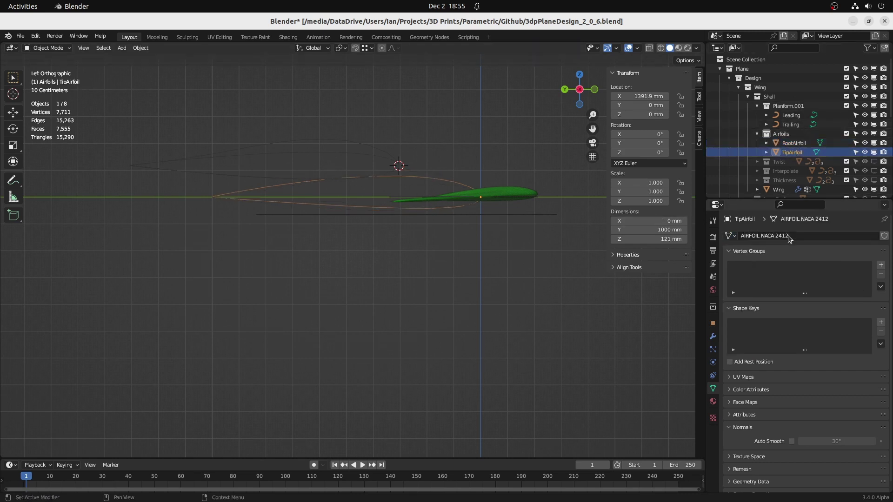
{"action": "left_click", "coordinate": [730, 236]}
{"action": "type", "text": "wing"}
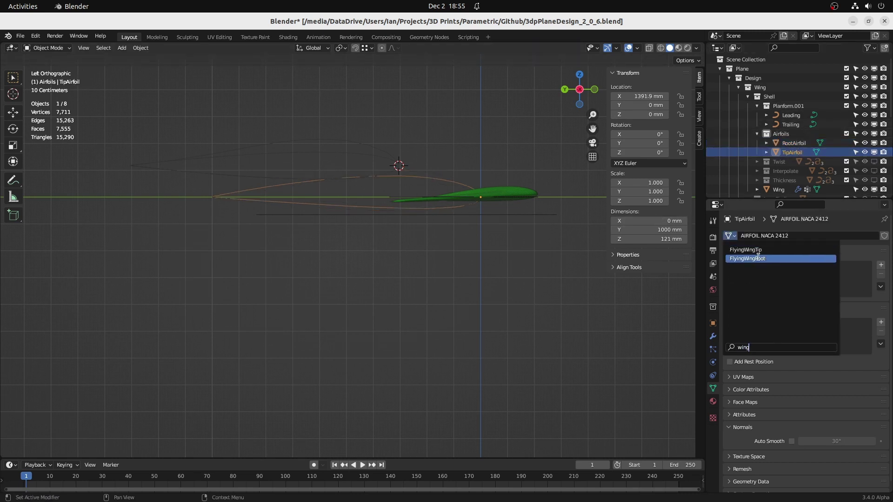
{"action": "left_click", "coordinate": [747, 250]}
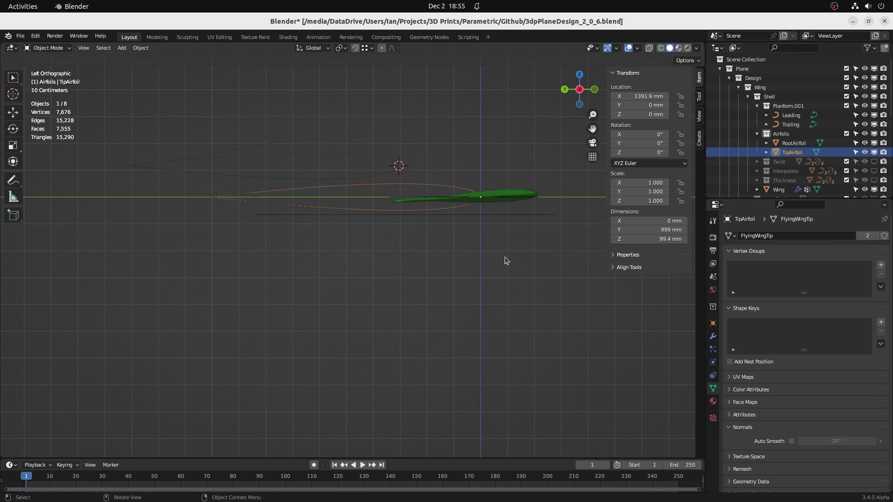
Switch to Wing01.ods in LibreOffice Calc and check the Loft Viewer sheet's geometric twist and airfoil morph percentages by position
{"action": "key", "text": "alt+Tab"}
{"action": "left_click", "coordinate": [482, 131]}
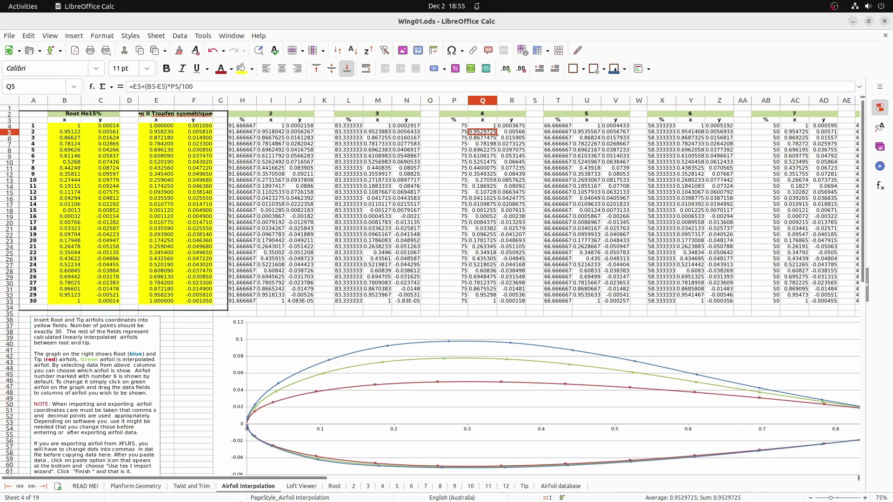
{"action": "left_click", "coordinate": [302, 487]}
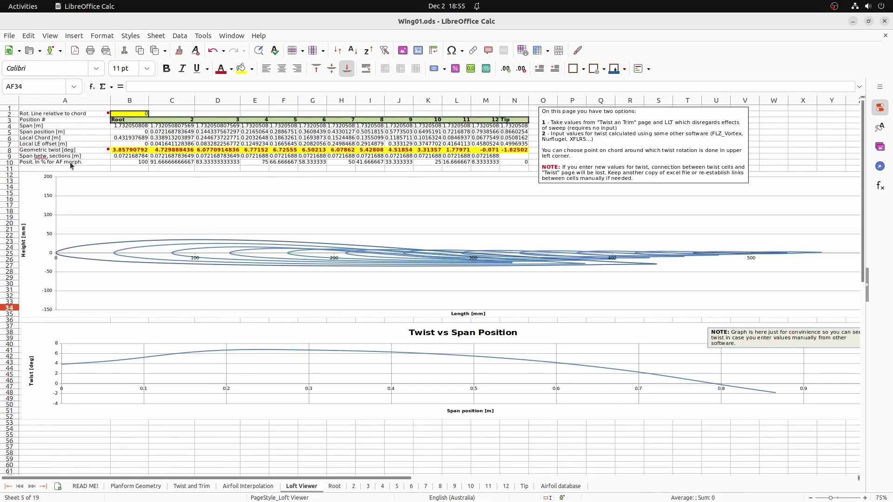
{"action": "left_click", "coordinate": [172, 163]}
{"action": "key", "text": "Right"}
{"action": "key", "text": "Right"}
{"action": "key", "text": "Down"}
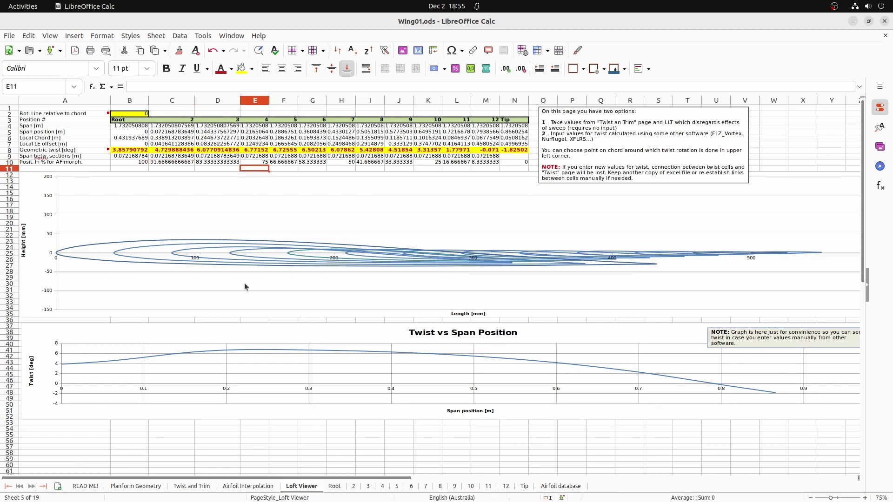
Return to Blender and examine the Interpolate Airfoil graph between tip and root in left side view
{"action": "key", "text": "alt+Tab"}
{"action": "key", "text": "ctrl+KP_3"}
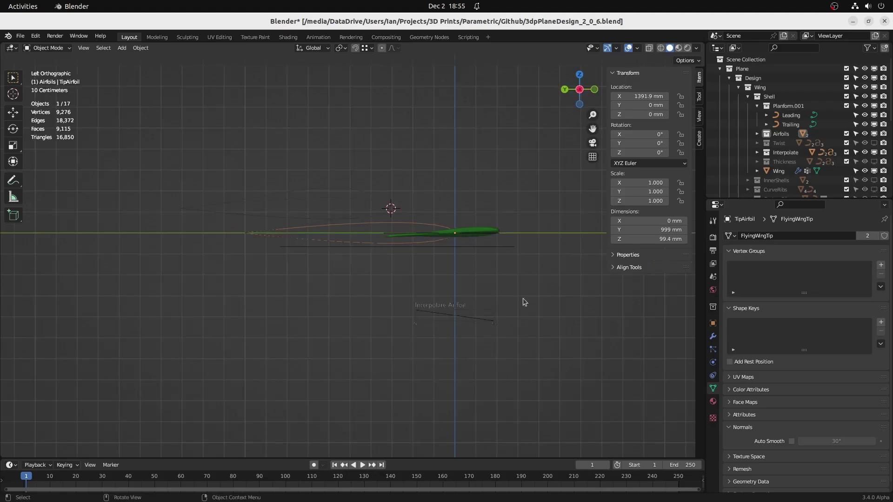
{"action": "scroll", "coordinate": [524, 298], "scroll_direction": "up", "scroll_amount": 5}
{"action": "middle_click_drag", "start_coordinate": [576, 352], "coordinate": [295, 249], "text": "shift"}
{"action": "scroll", "coordinate": [325, 299], "scroll_direction": "up", "scroll_amount": 3}
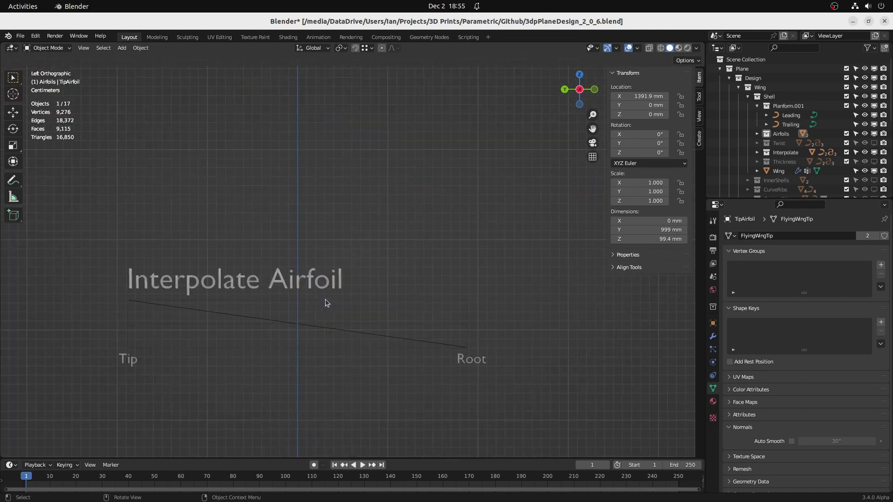
{"action": "middle_click_drag", "start_coordinate": [329, 307], "coordinate": [383, 268], "text": "shift"}
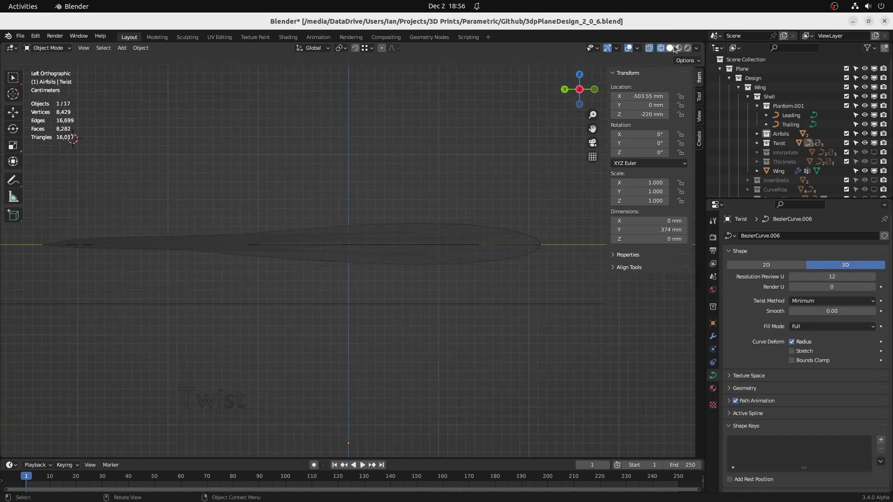
Show the Twist graph in solid shading and bring the Twist01.png chart into the side view as a reference image
{"action": "left_click", "coordinate": [671, 48]}
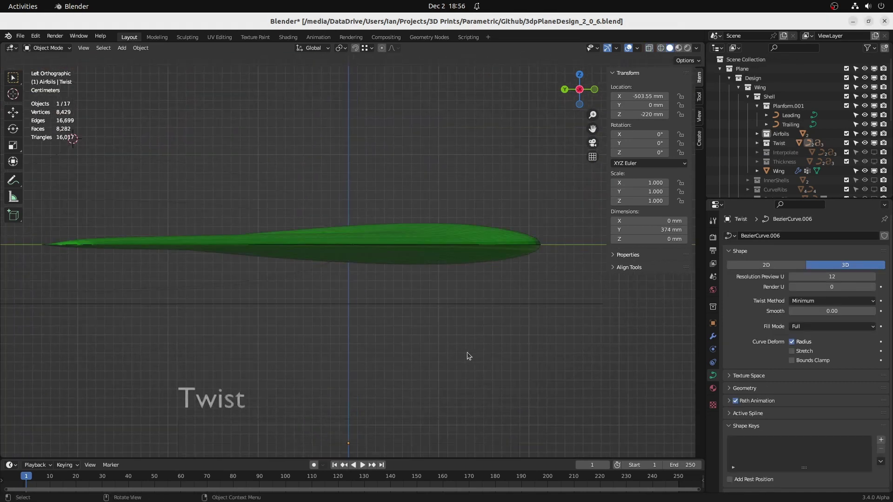
{"action": "scroll", "coordinate": [470, 357], "scroll_direction": "down", "scroll_amount": 3}
{"action": "left_click_drag", "start_coordinate": [892, 161], "coordinate": [329, 305]}
{"action": "scroll", "coordinate": [452, 378], "scroll_direction": "down", "scroll_amount": 6}
{"action": "scroll", "coordinate": [454, 373], "scroll_direction": "down", "scroll_amount": 2}
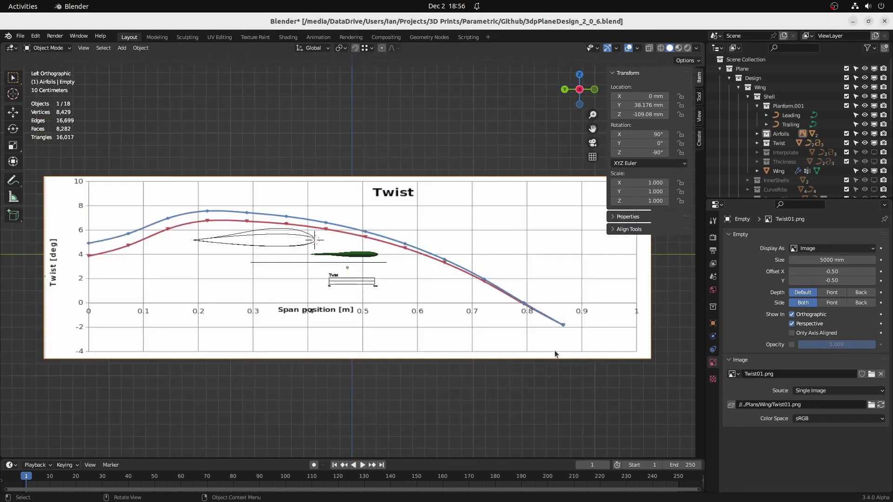
Scale the twist chart down to about 0.059 and move it below the wing onto the Twist graph
{"action": "key", "text": "s"}
{"action": "left_click", "coordinate": [354, 281]}
{"action": "key", "text": "g"}
{"action": "left_click", "coordinate": [360, 289]}
{"action": "scroll", "coordinate": [434, 367], "scroll_direction": "up", "scroll_amount": 10}
{"action": "scroll", "coordinate": [433, 371], "scroll_direction": "up", "scroll_amount": 3}
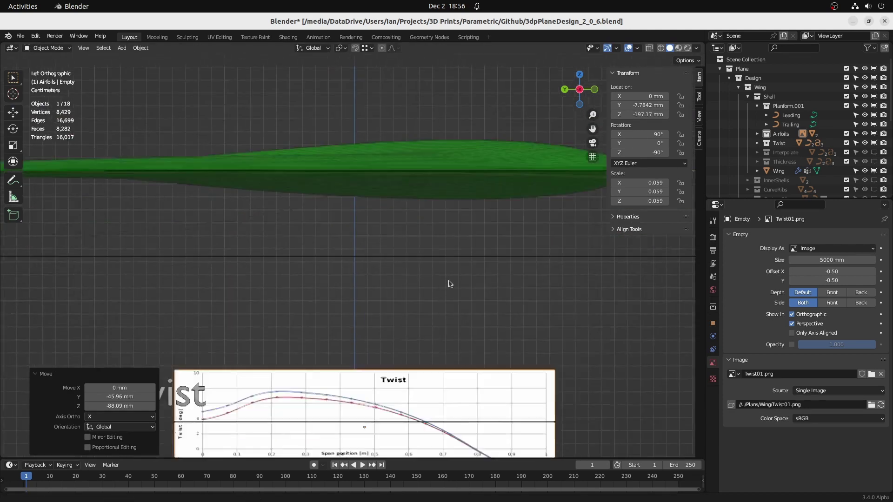
{"action": "middle_click_drag", "start_coordinate": [449, 284], "coordinate": [450, 155], "text": "shift"}
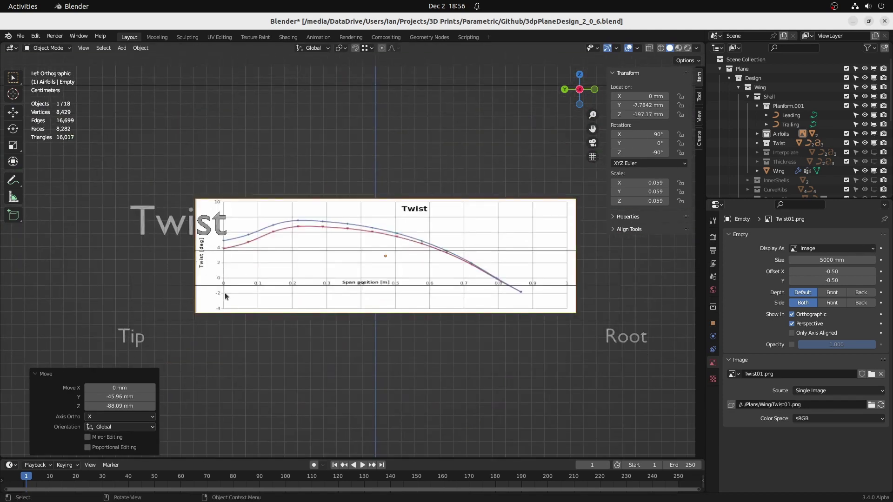
Rotate the twist chart 180° in the side view so its root end faces the Root label
{"action": "left_click", "coordinate": [486, 213]}
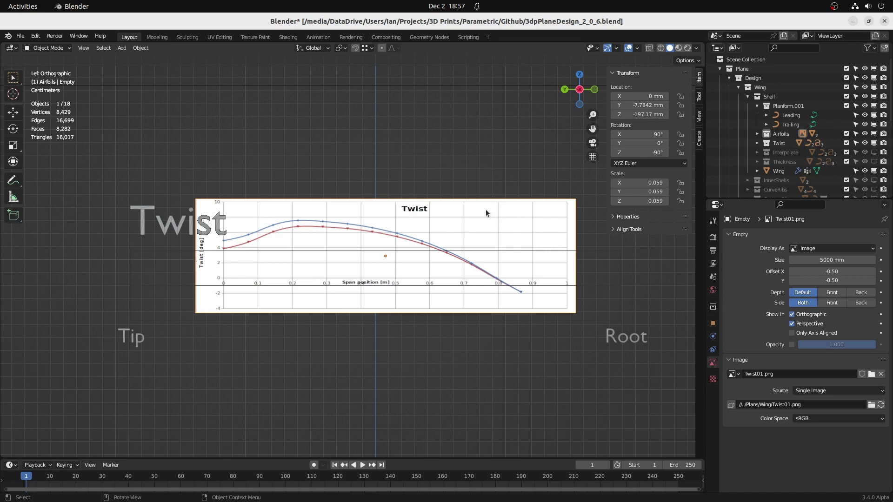
{"action": "type", "text": "r180"}
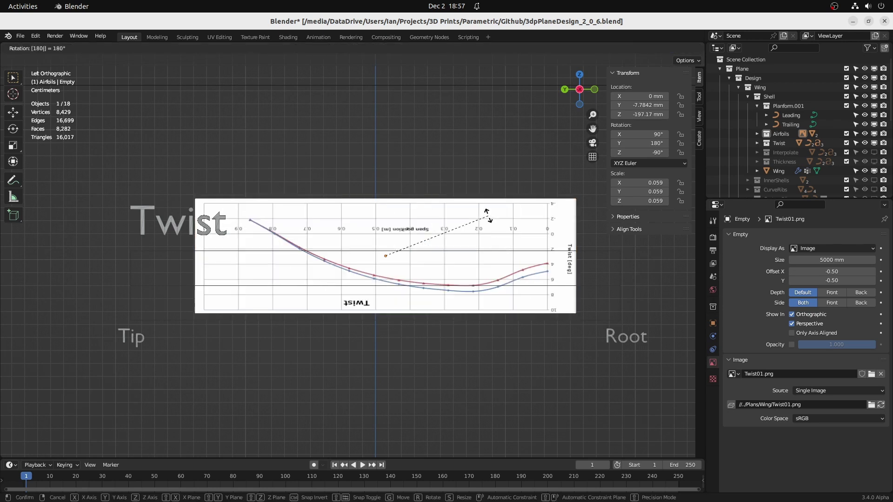
{"action": "key", "text": "Return"}
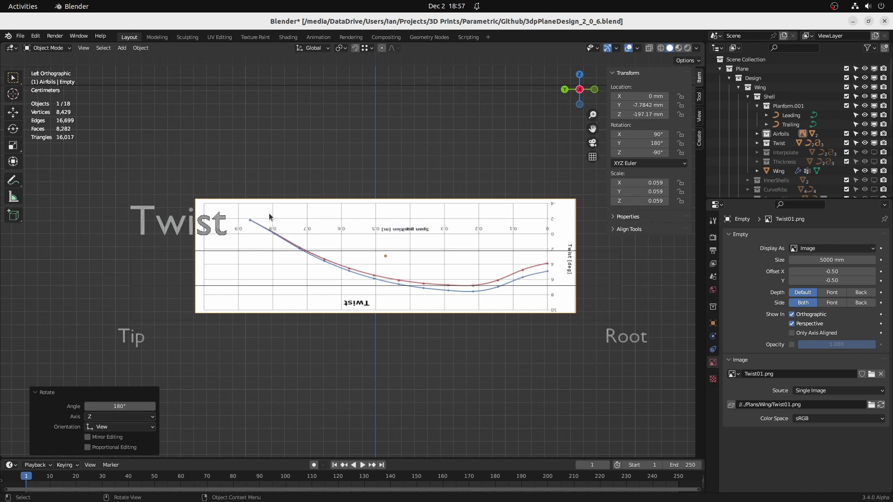
{"action": "scroll", "coordinate": [503, 255], "scroll_direction": "up", "scroll_amount": 1}
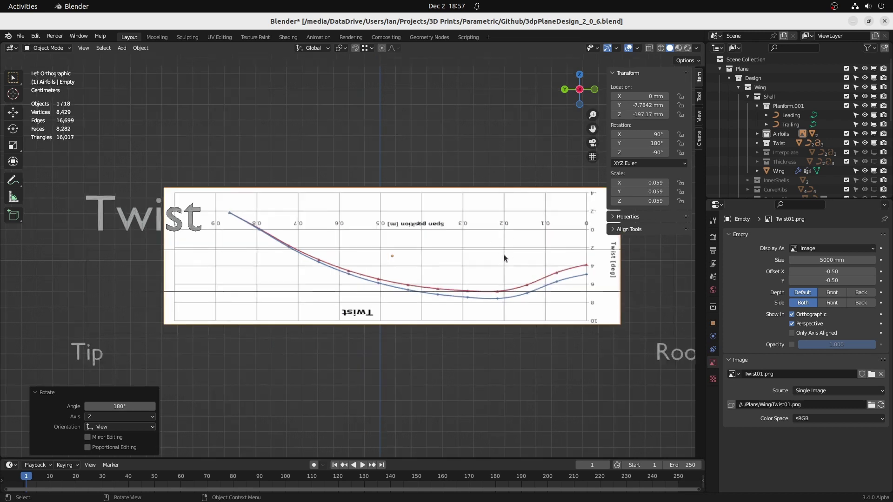
{"action": "scroll", "coordinate": [651, 298], "scroll_direction": "down", "scroll_amount": 2}
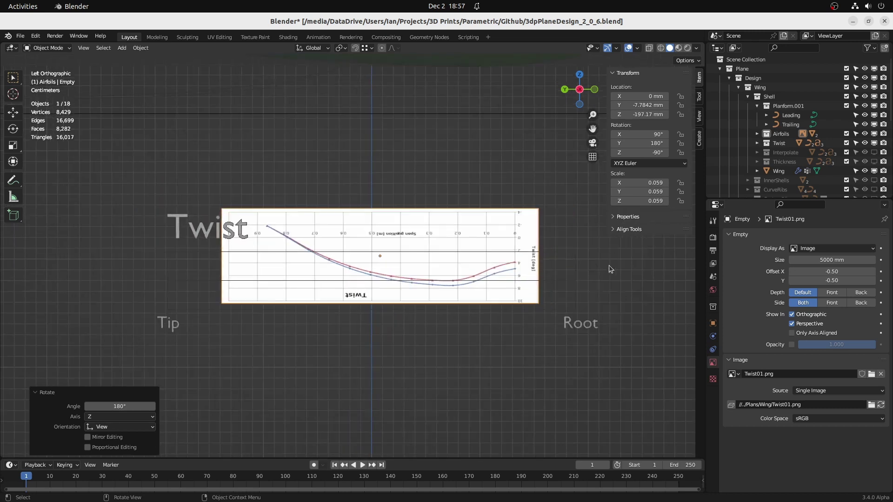
Add a cube at the middle of the twist chart, scale it to 0.01 and turn on X-ray display
{"action": "left_click", "coordinate": [561, 268]}
{"action": "left_click", "coordinate": [379, 255], "text": "shift"}
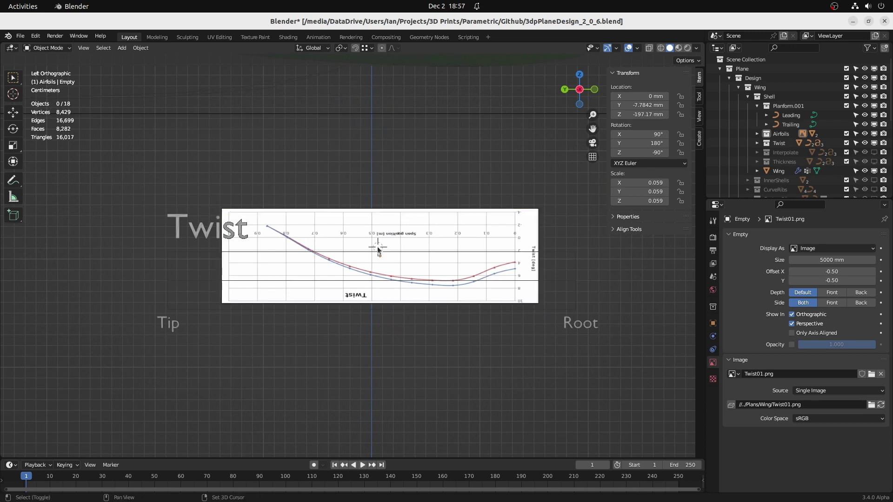
{"action": "key", "text": "shift+a"}
{"action": "left_click", "coordinate": [413, 257]}
{"action": "type", "text": "s.01"}
{"action": "key", "text": "Return"}
{"action": "key", "text": "alt+z"}
{"action": "scroll", "coordinate": [568, 343], "scroll_direction": "up", "scroll_amount": 1}
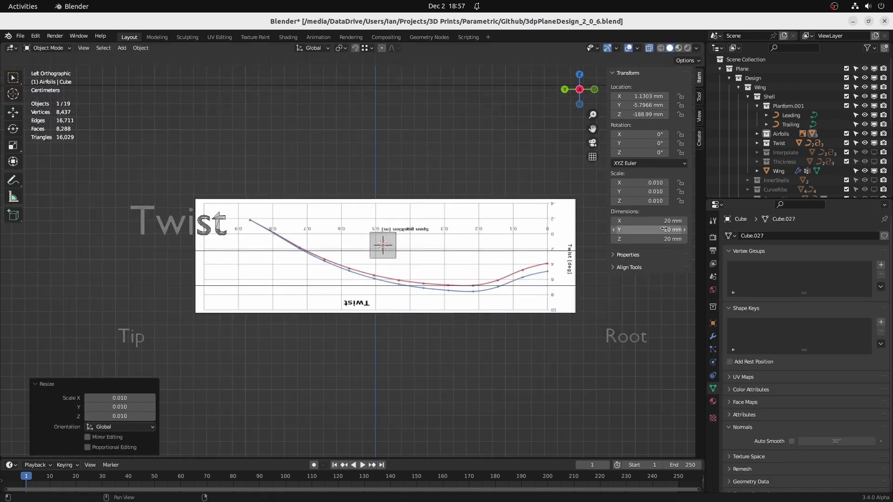
Stretch the cube along Y to about 318 mm and extrude its upper side to form a 14 mm high bar
{"action": "scroll", "coordinate": [365, 219], "scroll_direction": "up", "scroll_amount": 1}
{"action": "key", "text": "s"}
{"action": "key", "text": "y"}
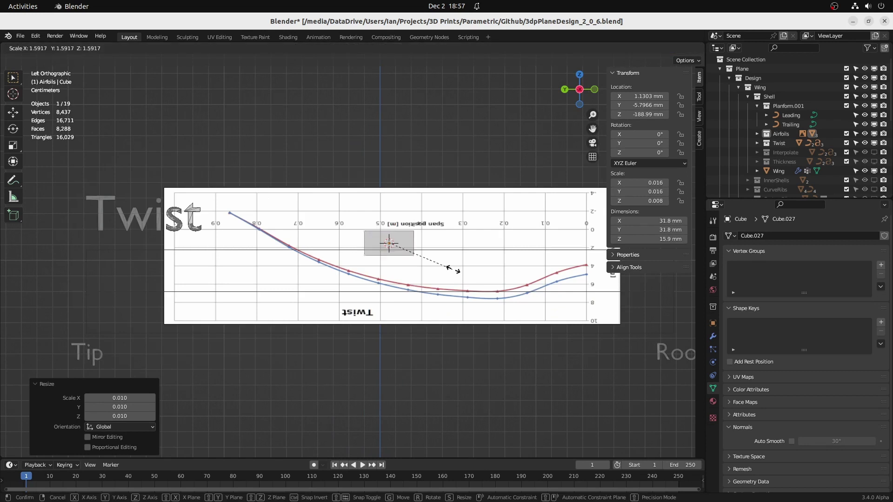
{"action": "left_click", "coordinate": [193, 241]}
{"action": "scroll", "coordinate": [194, 241], "scroll_direction": "down", "scroll_amount": 2}
{"action": "key", "text": "Tab"}
{"action": "left_click_drag", "start_coordinate": [159, 209], "coordinate": [600, 246]}
{"action": "key", "text": "e"}
{"action": "left_click", "coordinate": [413, 234]}
{"action": "key", "text": "Tab"}
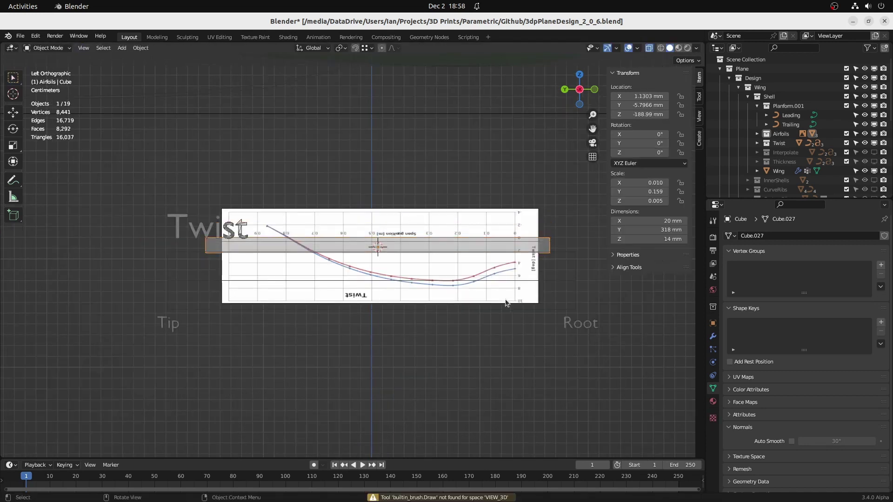
Scale the twist chart down in height and width to approach the size of the reference bar
{"action": "left_click", "coordinate": [511, 302]}
{"action": "scroll", "coordinate": [530, 307], "scroll_direction": "up", "scroll_amount": 2}
{"action": "key", "text": "s"}
{"action": "key", "text": "z"}
{"action": "left_click", "coordinate": [418, 266]}
{"action": "scroll", "coordinate": [660, 283], "scroll_direction": "up", "scroll_amount": 2}
{"action": "key", "text": "s"}
{"action": "key", "text": "x"}
{"action": "key", "text": "s"}
{"action": "key", "text": "y"}
{"action": "left_click", "coordinate": [382, 260]}
Move the chart vertically to line it up with the bar, then scale its height by 1.3 about the 3D cursor
{"action": "scroll", "coordinate": [354, 257], "scroll_direction": "up", "scroll_amount": 5}
{"action": "scroll", "coordinate": [530, 280], "scroll_direction": "up", "scroll_amount": 3}
{"action": "middle_click_drag", "start_coordinate": [530, 280], "coordinate": [395, 339], "text": "shift"}
{"action": "key", "text": "g"}
{"action": "key", "text": "z"}
{"action": "left_click", "coordinate": [414, 233]}
{"action": "left_click", "coordinate": [409, 253]}
{"action": "right_click", "coordinate": [391, 168], "text": "shift"}
{"action": "left_click", "coordinate": [509, 242]}
{"action": "key", "text": "period"}
{"action": "key", "text": "s"}
{"action": "key", "text": "z"}
{"action": "left_click", "coordinate": [533, 287]}
{"action": "scroll", "coordinate": [524, 285], "scroll_direction": "down", "scroll_amount": 5}
{"action": "scroll", "coordinate": [524, 284], "scroll_direction": "down", "scroll_amount": 6}
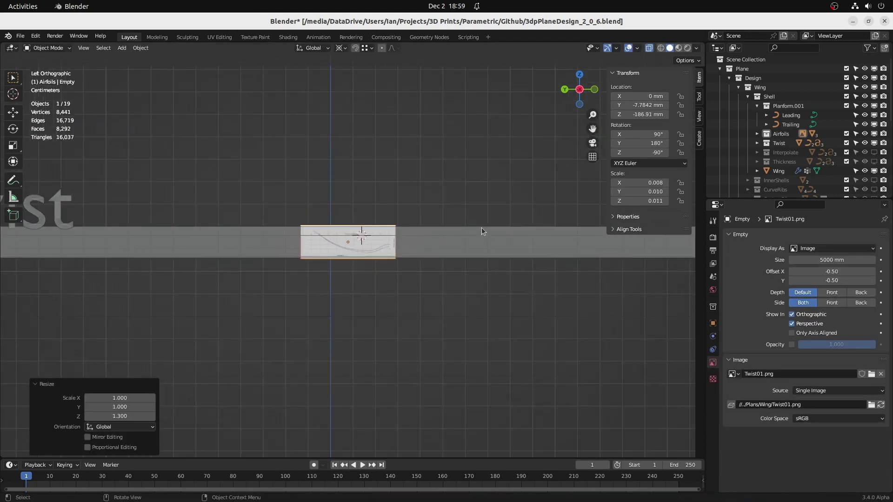
Expand the Twist collection and open the Twist curve for editing
{"action": "scroll", "coordinate": [504, 247], "scroll_direction": "up", "scroll_amount": 3}
{"action": "left_click", "coordinate": [757, 144]}
{"action": "left_click", "coordinate": [788, 152]}
{"action": "key", "text": "Tab"}
{"action": "scroll", "coordinate": [493, 312], "scroll_direction": "down", "scroll_amount": 4}
{"action": "key", "text": "Tab"}
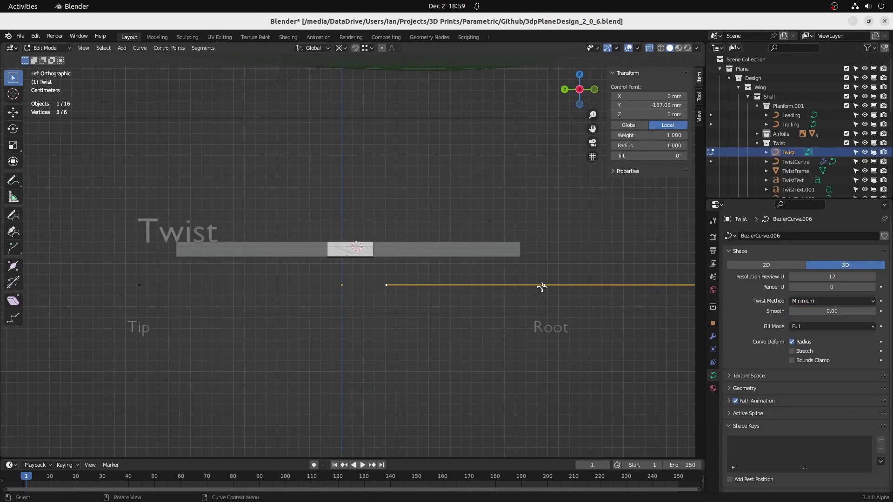
Move the twist chart about 33 mm down along Z to the height of the Twist curve
{"action": "scroll", "coordinate": [405, 267], "scroll_direction": "up", "scroll_amount": 4}
{"action": "left_click", "coordinate": [393, 254]}
{"action": "left_click", "coordinate": [713, 324]}
{"action": "left_click", "coordinate": [389, 249]}
{"action": "key", "text": "g"}
{"action": "key", "text": "z"}
{"action": "left_click", "coordinate": [358, 357]}
{"action": "middle_click_drag", "start_coordinate": [358, 357], "coordinate": [364, 289], "text": "shift"}
{"action": "scroll", "coordinate": [395, 293], "scroll_direction": "up", "scroll_amount": 3}
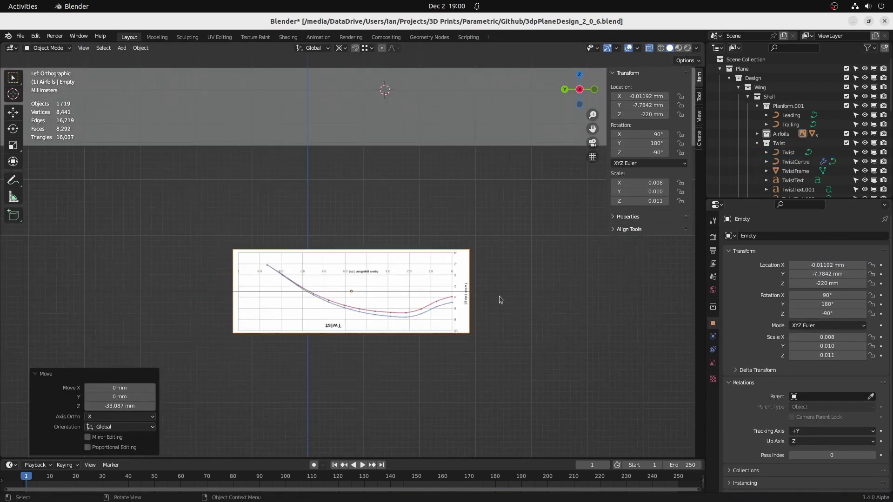
Shrink the Twist curve along Y to about the chart's width and move it onto the chart
{"action": "left_click", "coordinate": [496, 298]}
{"action": "key", "text": "Tab"}
{"action": "scroll", "coordinate": [527, 376], "scroll_direction": "down", "scroll_amount": 4}
{"action": "key", "text": "Tab"}
{"action": "scroll", "coordinate": [493, 288], "scroll_direction": "down", "scroll_amount": 6}
{"action": "key", "text": "Tab"}
{"action": "key", "text": "s"}
{"action": "key", "text": "y"}
{"action": "left_click", "coordinate": [379, 239]}
{"action": "scroll", "coordinate": [438, 317], "scroll_direction": "up", "scroll_amount": 13}
{"action": "key", "text": "Tab"}
{"action": "key", "text": "g"}
{"action": "left_click", "coordinate": [502, 304]}
Move the Twist curve's end points and handles to follow the red twist line on the chart
{"action": "key", "text": "Tab"}
{"action": "left_click", "coordinate": [207, 293]}
{"action": "key", "text": "g"}
{"action": "left_click", "coordinate": [152, 259]}
{"action": "left_click", "coordinate": [316, 269]}
{"action": "key", "text": "g"}
{"action": "left_click", "coordinate": [396, 364]}
{"action": "left_click", "coordinate": [379, 299]}
{"action": "key", "text": "g"}
{"action": "key", "text": "Tab"}
{"action": "key", "text": "Tab"}
Fit the Twist curve's intermediate control points and handles to the chart's red line
{"action": "left_click", "coordinate": [159, 259]}
{"action": "left_click", "coordinate": [427, 354], "text": "shift"}
{"action": "key", "text": "g"}
{"action": "left_click", "coordinate": [294, 327]}
{"action": "left_click", "coordinate": [155, 256]}
{"action": "left_click", "coordinate": [187, 269]}
{"action": "key", "text": "g"}
{"action": "left_click", "coordinate": [237, 286]}
{"action": "scroll", "coordinate": [297, 279], "scroll_direction": "down", "scroll_amount": 2}
{"action": "left_click", "coordinate": [470, 303]}
{"action": "scroll", "coordinate": [604, 279], "scroll_direction": "up", "scroll_amount": 2}
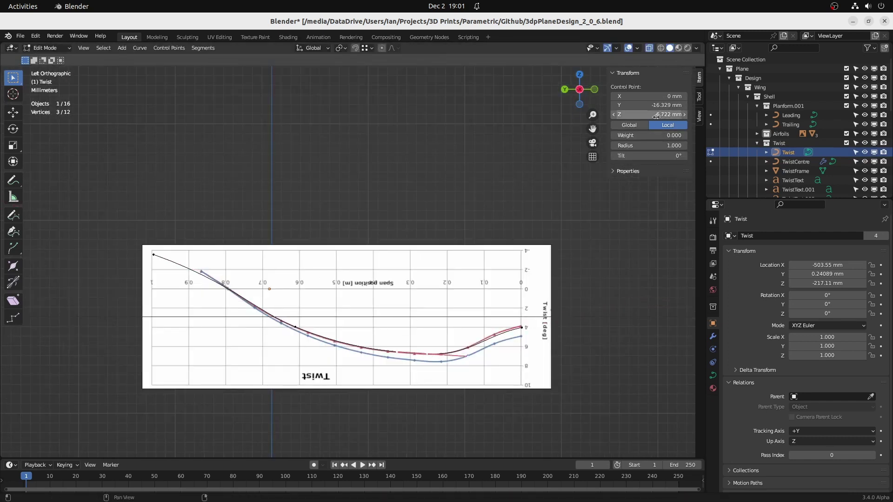
In top view, move the TwistCentre curve's root point along Y to the wing's nose
{"action": "key", "text": "Tab"}
{"action": "scroll", "coordinate": [417, 285], "scroll_direction": "down", "scroll_amount": 12}
{"action": "key", "text": "KP_7"}
{"action": "scroll", "coordinate": [406, 281], "scroll_direction": "down", "scroll_amount": 8}
{"action": "middle_click_drag", "start_coordinate": [492, 311], "coordinate": [432, 296], "text": "shift"}
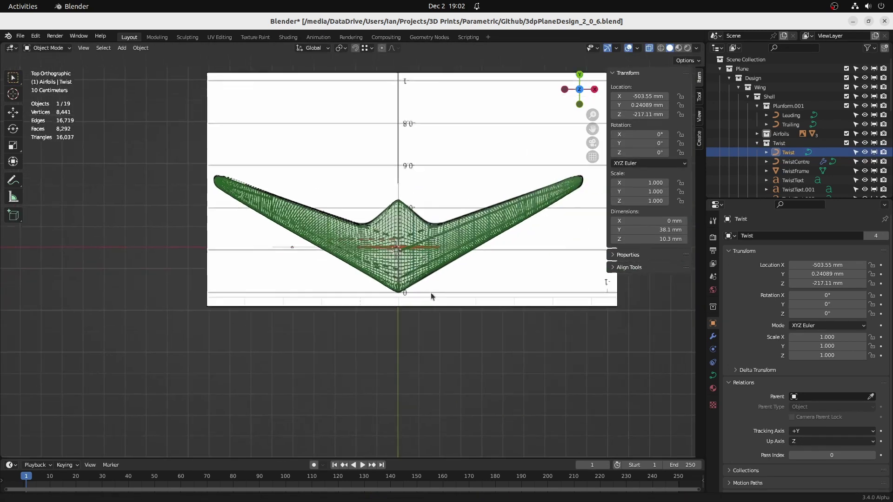
{"action": "scroll", "coordinate": [431, 297], "scroll_direction": "up", "scroll_amount": 2}
{"action": "left_click", "coordinate": [278, 243]}
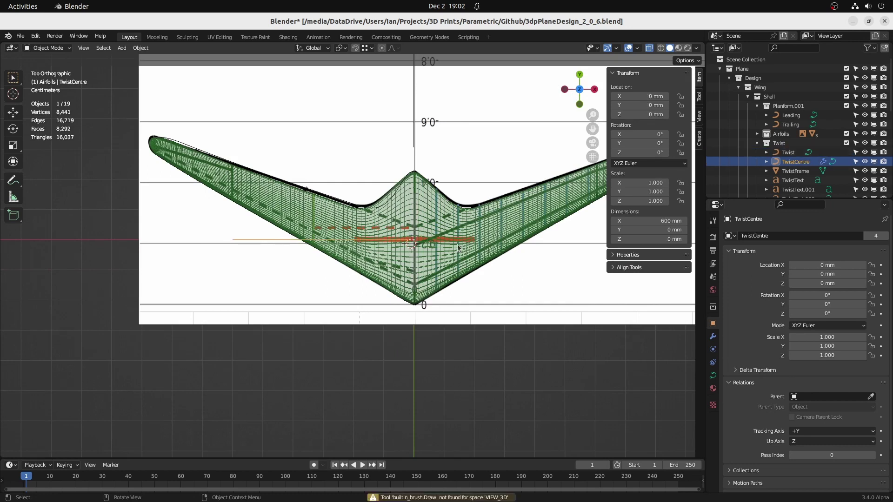
{"action": "key", "text": "Tab"}
{"action": "key", "text": "g"}
{"action": "key", "text": "y"}
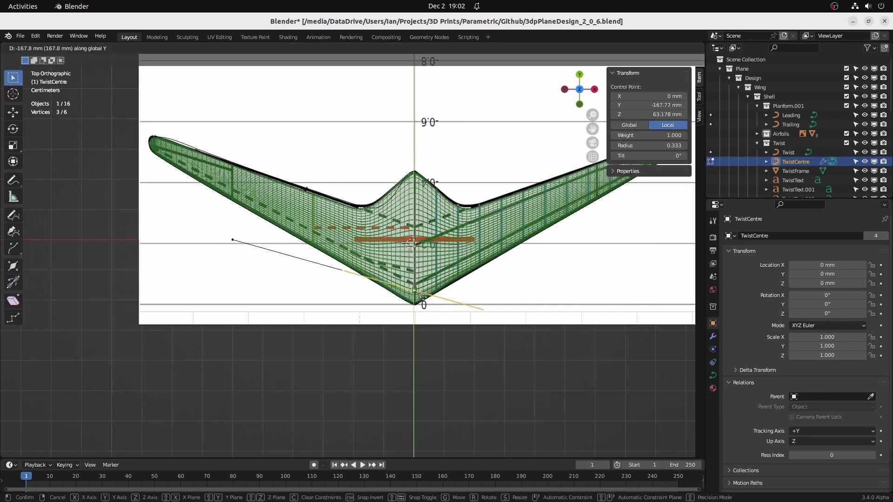
{"action": "left_click", "coordinate": [420, 309]}
Move the TwistCentre curve's tip point about -286 mm in X and 296 mm in Y to the wing tip's leading edge
{"action": "key", "text": "g"}
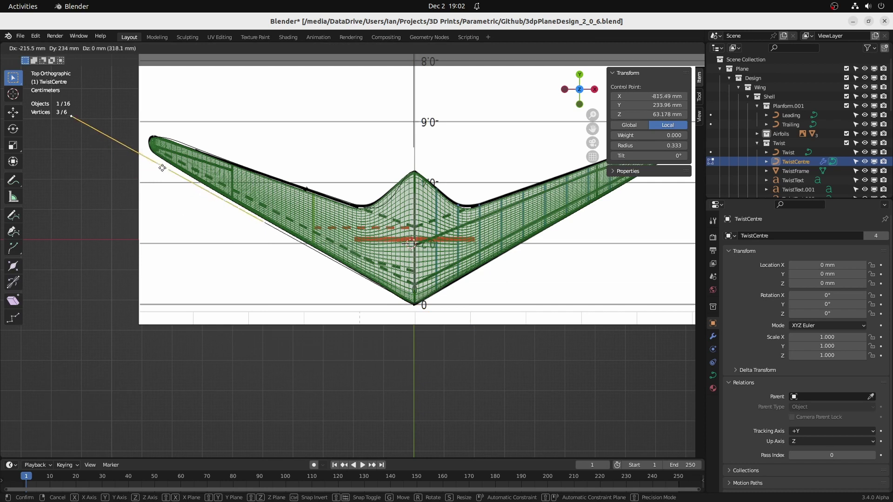
{"action": "left_click", "coordinate": [141, 151]}
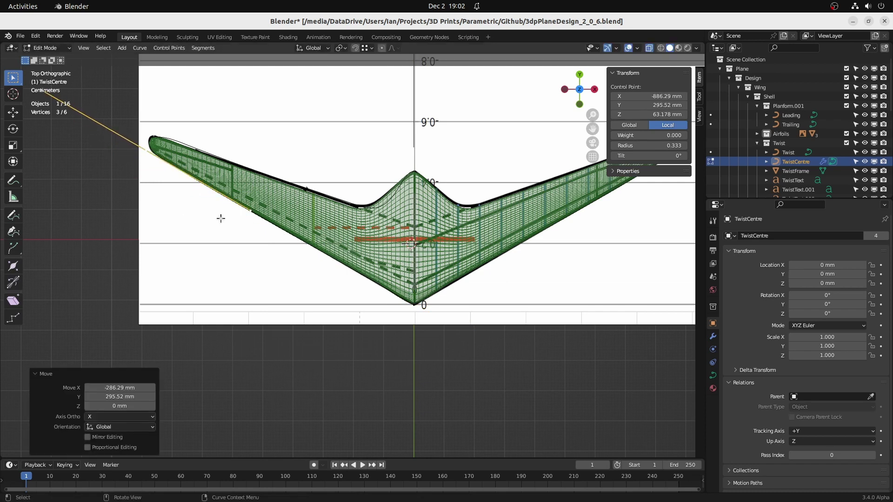
{"action": "key", "text": "Tab"}
Inspect the twisted wing from the left side and open the wing's modifier settings
{"action": "scroll", "coordinate": [253, 265], "scroll_direction": "down", "scroll_amount": 3}
{"action": "middle_click_drag", "start_coordinate": [256, 275], "coordinate": [329, 221]}
{"action": "key", "text": "ctrl+KP_3"}
{"action": "scroll", "coordinate": [219, 237], "scroll_direction": "up", "scroll_amount": 5}
{"action": "middle_click_drag", "start_coordinate": [199, 235], "coordinate": [413, 299], "text": "shift"}
{"action": "scroll", "coordinate": [411, 297], "scroll_direction": "up", "scroll_amount": 5}
{"action": "middle_click_drag", "start_coordinate": [487, 339], "coordinate": [376, 268], "text": "shift"}
{"action": "left_click", "coordinate": [531, 260]}
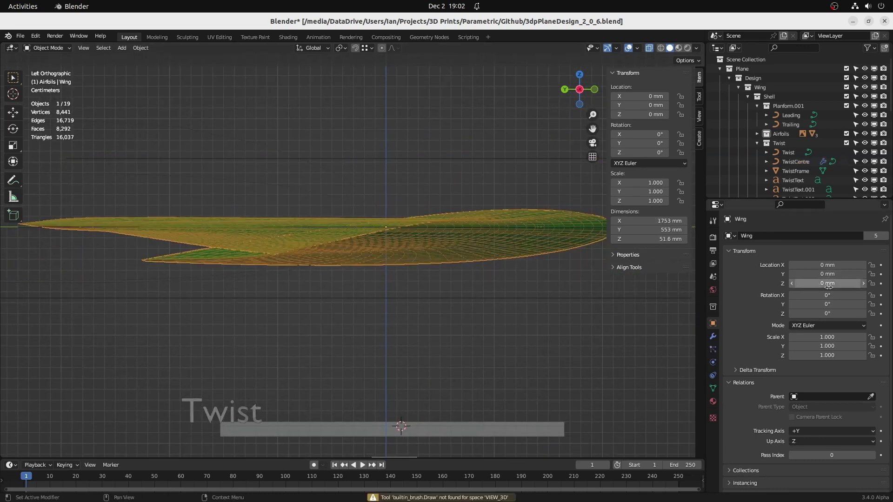
{"action": "left_click", "coordinate": [713, 336]}
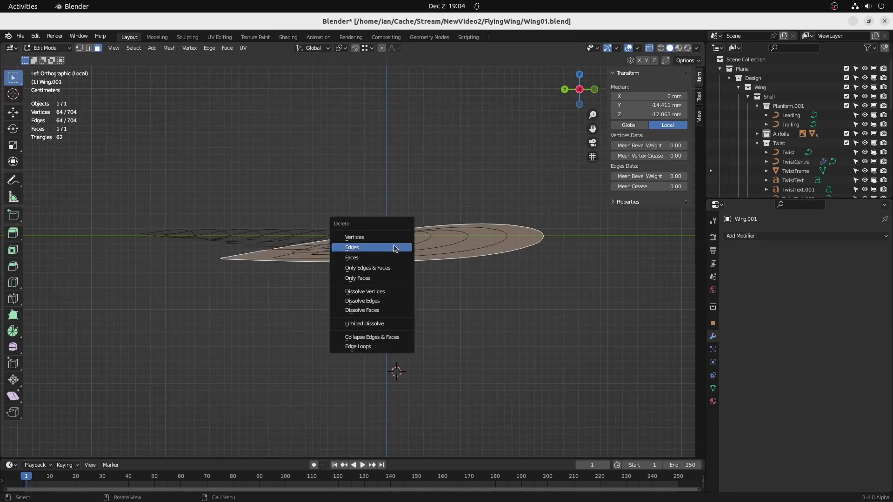
Delete the selected root airfoil face from Wing.001 and select all remaining sections in side view
{"action": "left_click", "coordinate": [392, 256]}
{"action": "scroll", "coordinate": [456, 268], "scroll_direction": "up", "scroll_amount": 2}
{"action": "scroll", "coordinate": [461, 273], "scroll_direction": "down", "scroll_amount": 1}
{"action": "key", "text": "a"}
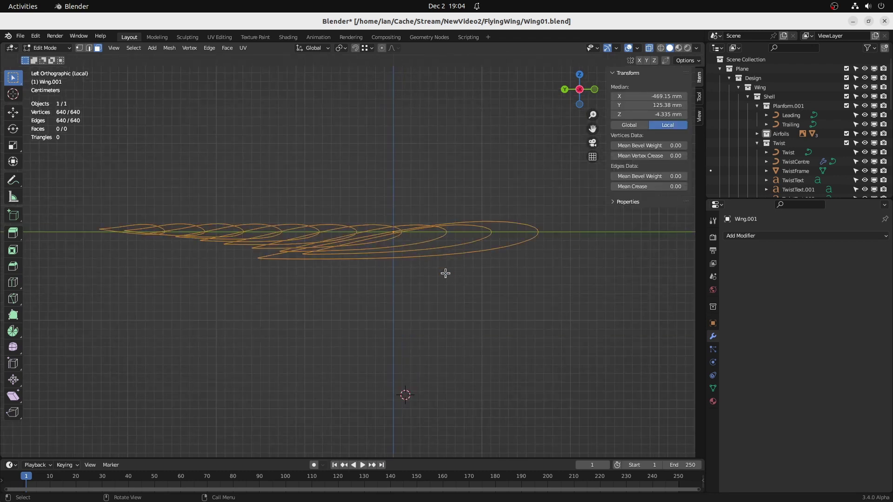
{"action": "key", "text": "KP_3"}
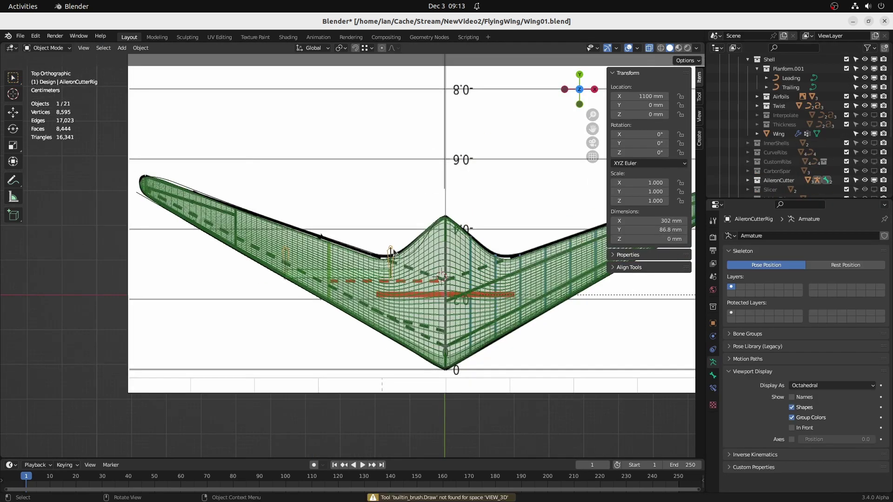
Move the aileron cutter rig to the outer trailing edge of the wing
{"action": "key", "text": "g"}
{"action": "left_click", "coordinate": [232, 154]}
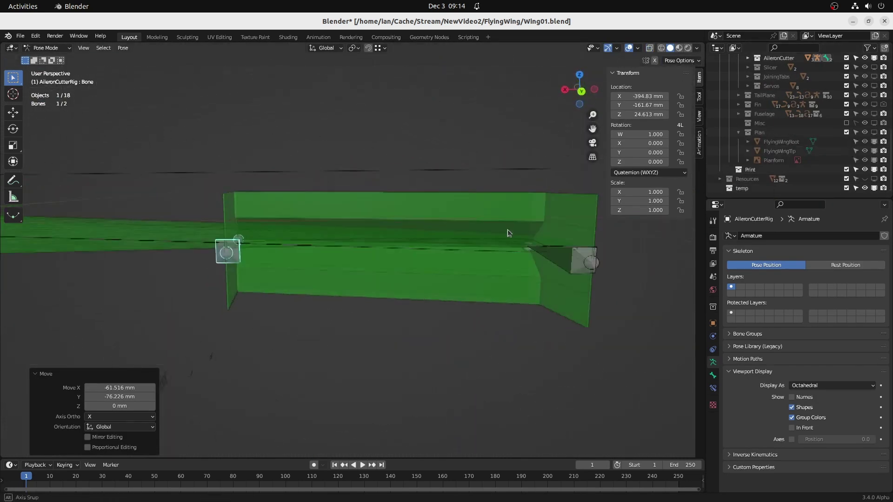
{"action": "middle_click_drag", "start_coordinate": [506, 231], "coordinate": [469, 286]}
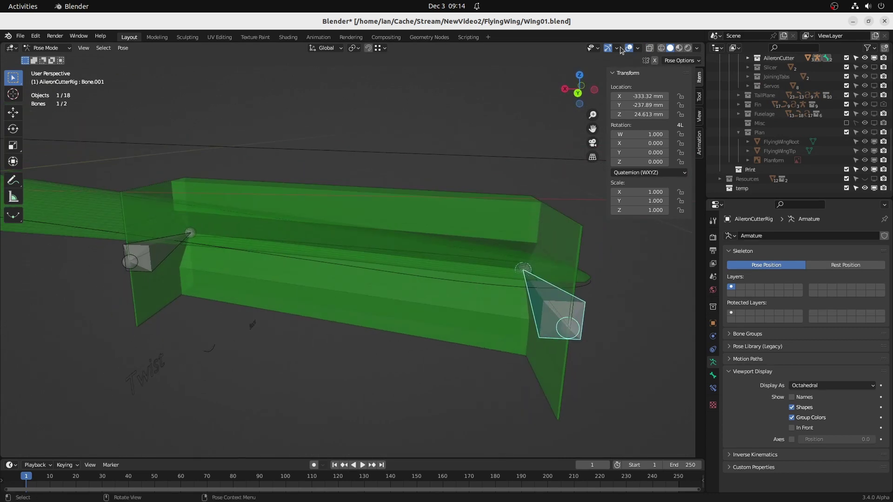
Raise the aileron cutter's outboard bone about 8 mm along Z and adjust the inboard bone's height
{"action": "key", "text": "g"}
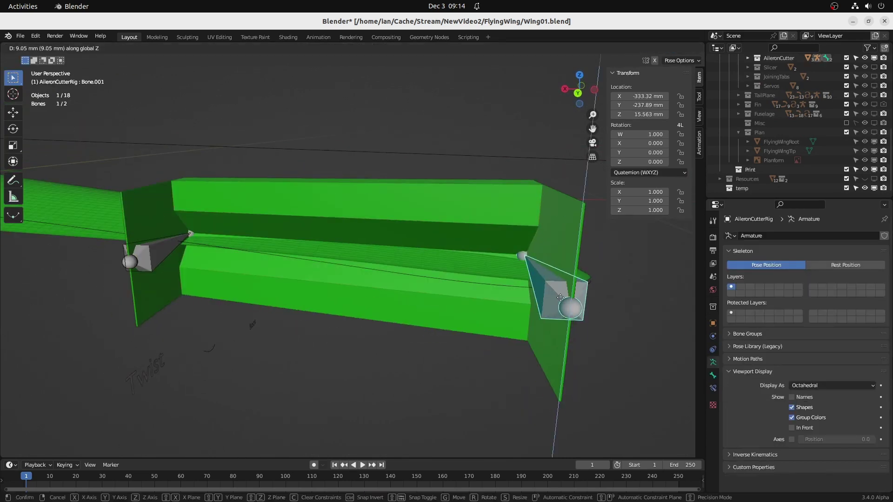
{"action": "key", "text": "z"}
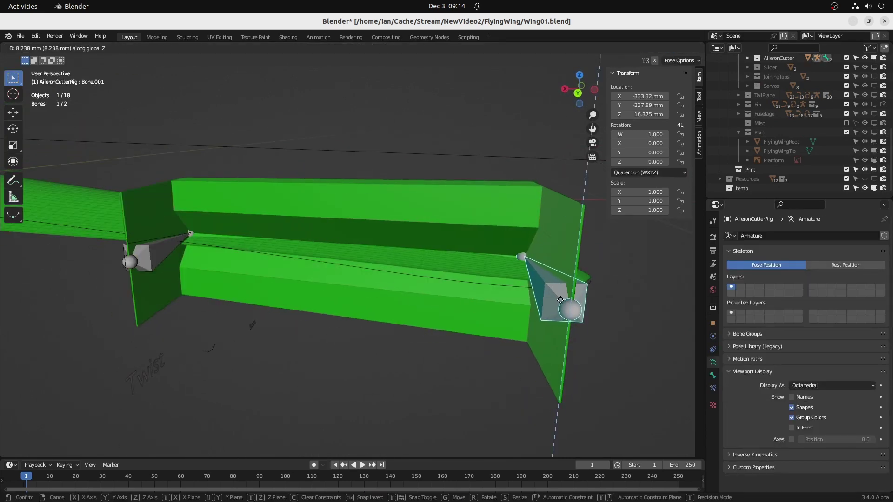
{"action": "left_click", "coordinate": [560, 300]}
{"action": "left_click", "coordinate": [167, 248]}
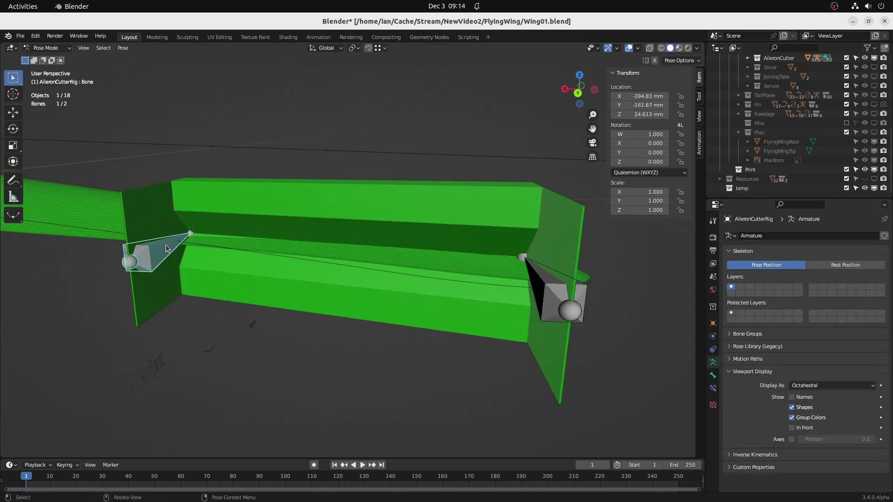
{"action": "key", "text": "g"}
{"action": "key", "text": "z"}
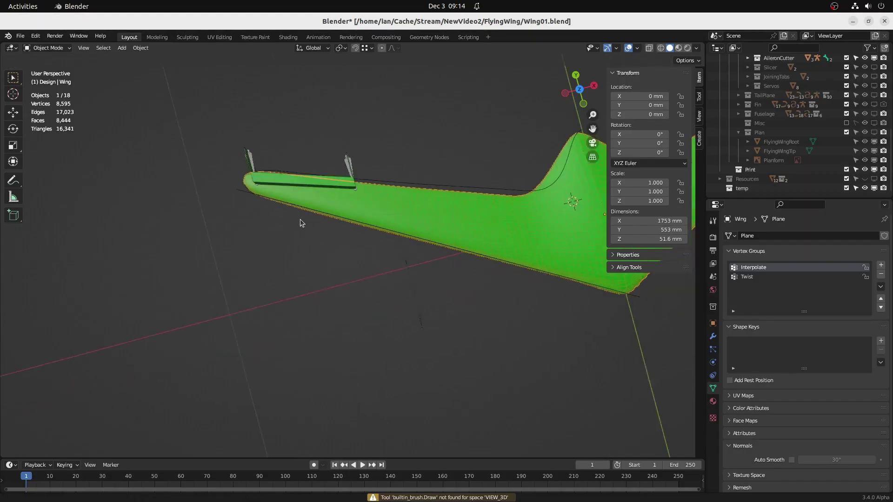
Shift the TwistCentre curve's tip point about 14 mm in X and 21 mm in Y to the end of the wing
{"action": "middle_click_drag", "start_coordinate": [300, 220], "coordinate": [321, 215]}
{"action": "left_click", "coordinate": [321, 215]}
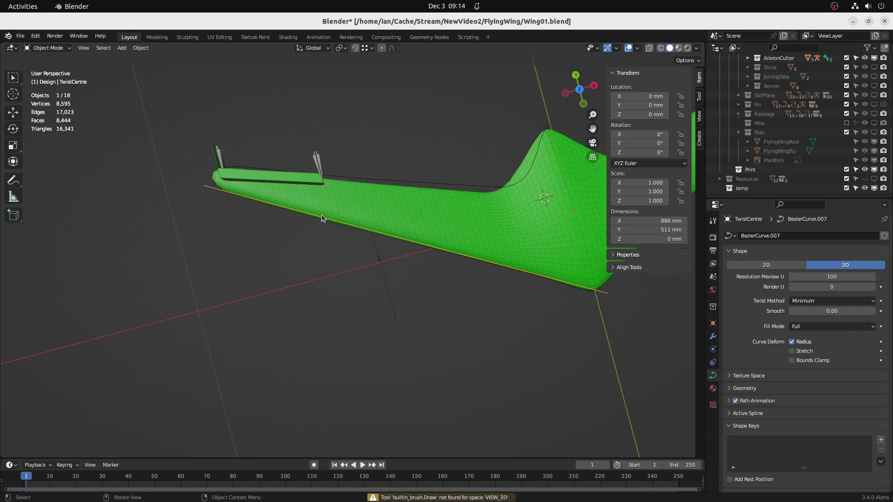
{"action": "key", "text": "KP_7"}
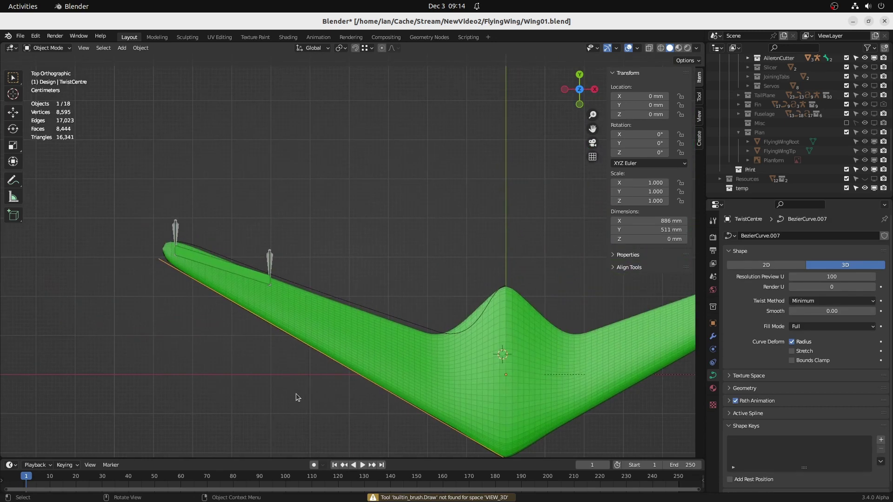
{"action": "key", "text": "Tab"}
{"action": "key", "text": "g"}
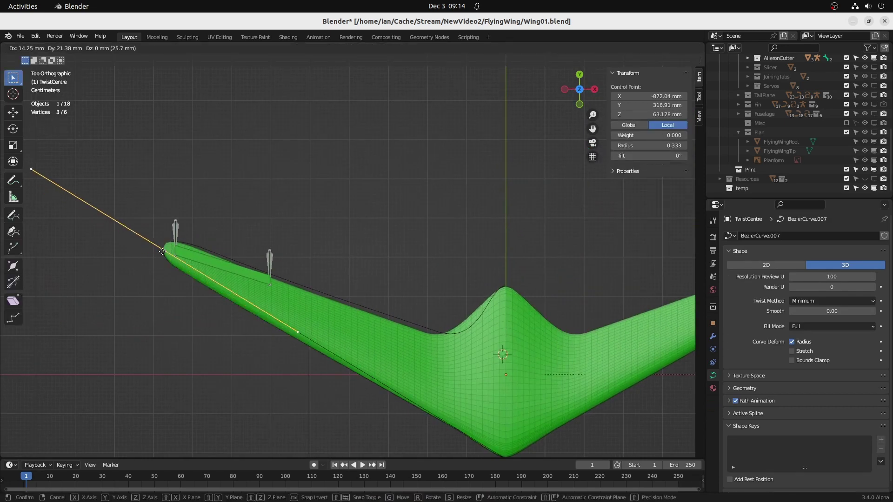
{"action": "left_click", "coordinate": [163, 252]}
{"action": "scroll", "coordinate": [533, 403], "scroll_direction": "down", "scroll_amount": 1}
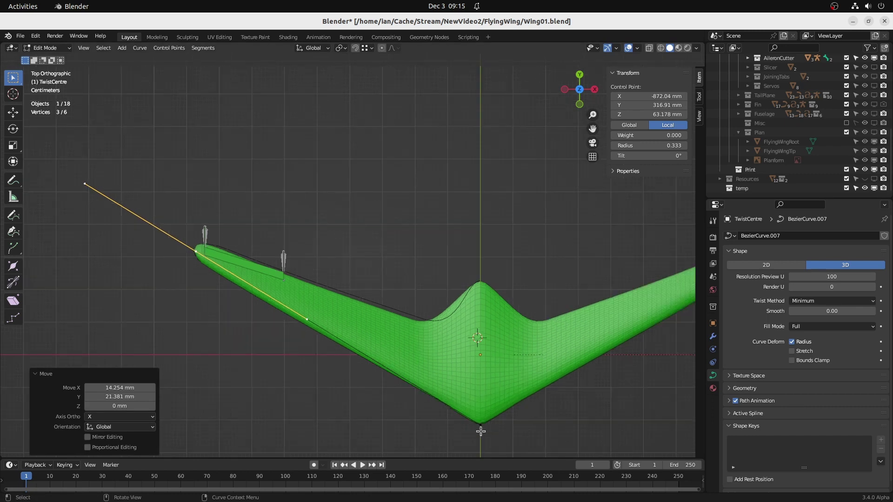
Move the TwistCentre curve's root point about 250 mm along Y from the nose into the wing's centre section
{"action": "left_click", "coordinate": [481, 428]}
{"action": "key", "text": "g"}
{"action": "key", "text": "y"}
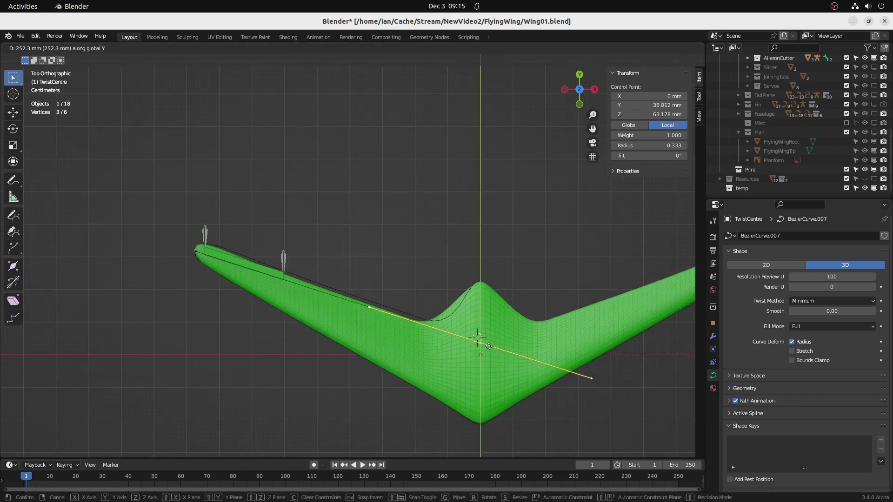
{"action": "left_click", "coordinate": [488, 348]}
Fine-tune the TwistCentre curve by shifting its tip point about -4.3 mm and its root point about 5.7 mm in Y
{"action": "left_click", "coordinate": [194, 252]}
{"action": "key", "text": "g"}
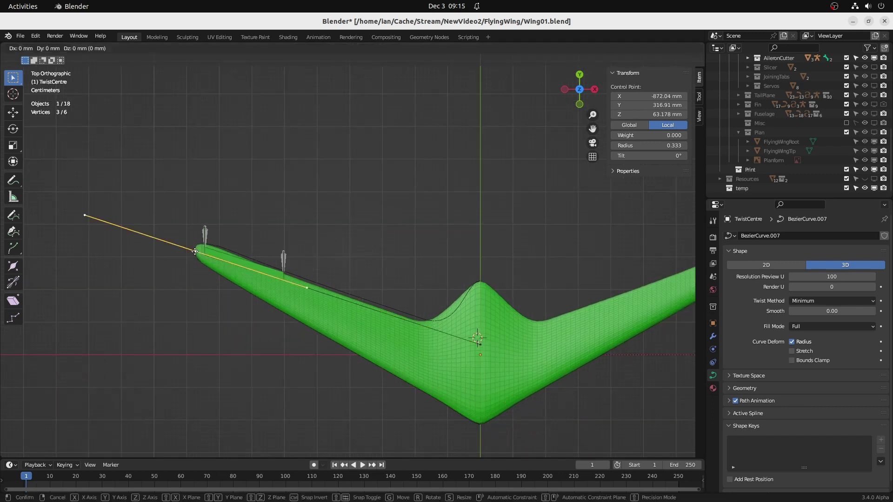
{"action": "left_click", "coordinate": [280, 267]}
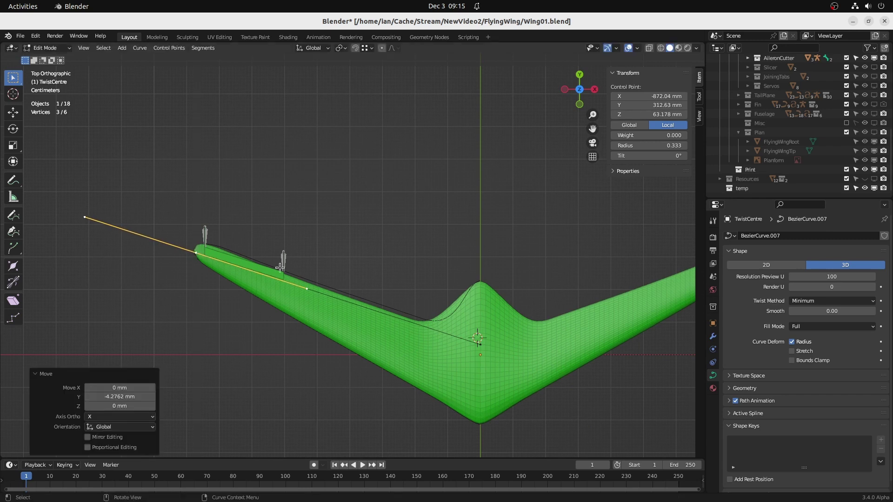
{"action": "left_click", "coordinate": [482, 340]}
{"action": "key", "text": "g"}
{"action": "key", "text": "y"}
{"action": "left_click", "coordinate": [483, 341]}
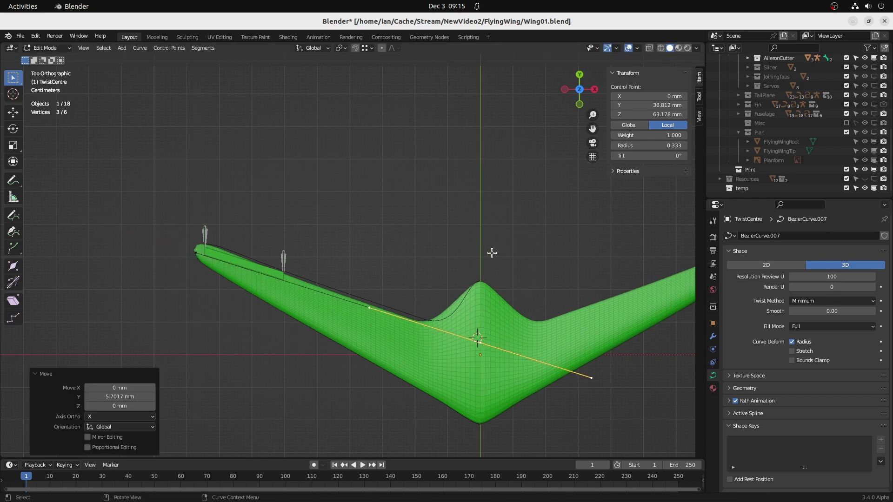
Open the Leading curve for editing in front view and snap the 3D cursor to its inner control point
{"action": "key", "text": "Tab"}
{"action": "key", "text": "KP_1"}
{"action": "scroll", "coordinate": [542, 308], "scroll_direction": "down", "scroll_amount": 3}
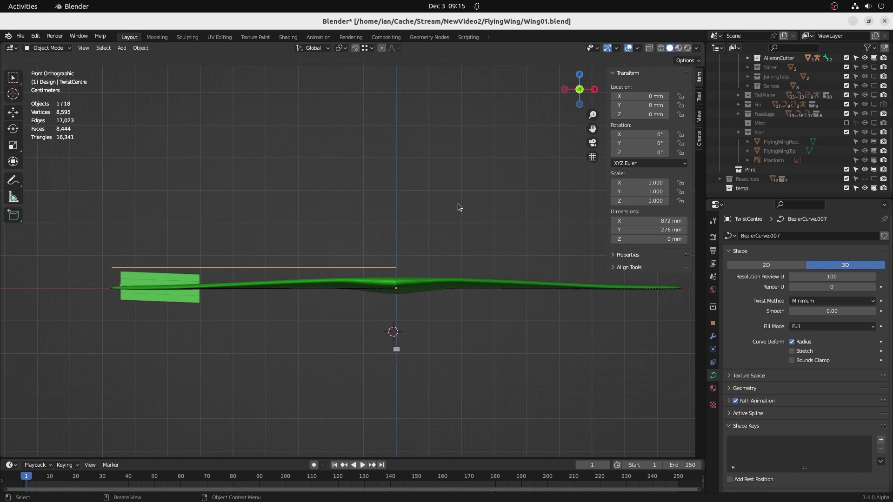
{"action": "scroll", "coordinate": [479, 292], "scroll_direction": "up", "scroll_amount": 1}
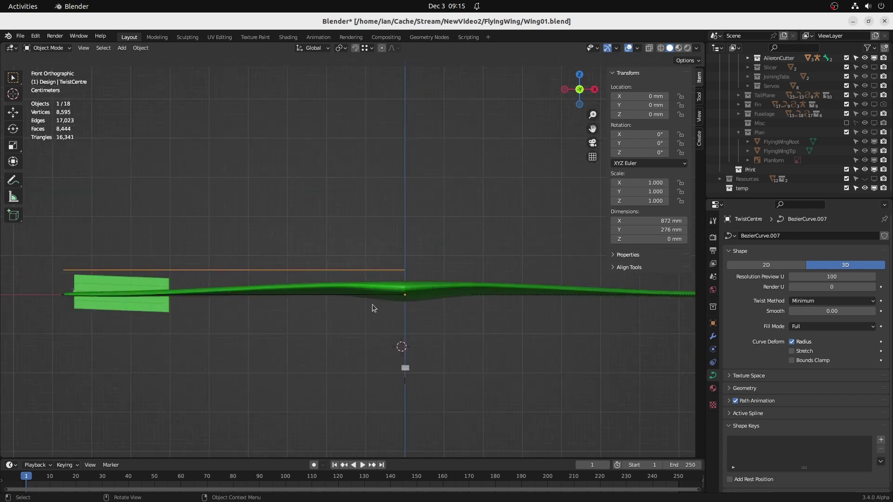
{"action": "left_click", "coordinate": [367, 294]}
{"action": "left_click", "coordinate": [366, 294]}
{"action": "key", "text": "Tab"}
{"action": "middle_click_drag", "start_coordinate": [394, 365], "coordinate": [486, 369], "text": "shift"}
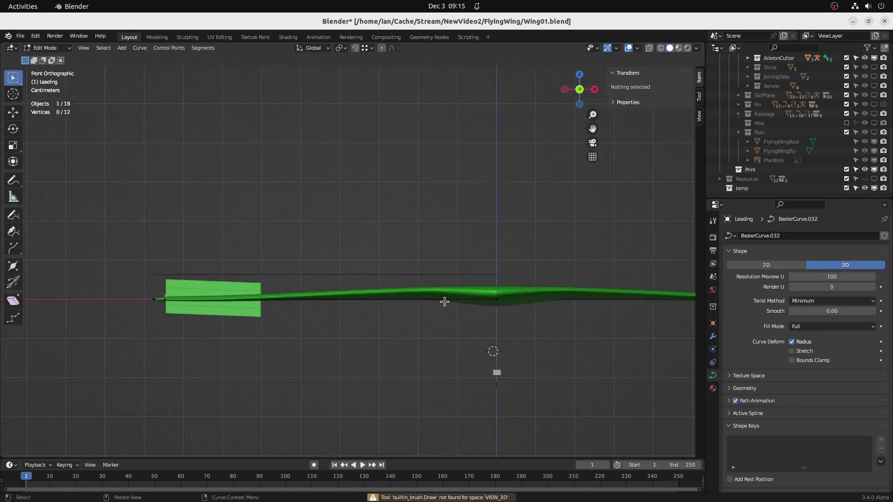
{"action": "left_click", "coordinate": [443, 299]}
{"action": "key", "text": "shift+s"}
{"action": "left_click", "coordinate": [492, 382]}
Raise the Leading curve's outer control points about 47 mm along Z to lift the wing tip
{"action": "left_click_drag", "start_coordinate": [66, 261], "coordinate": [226, 305]}
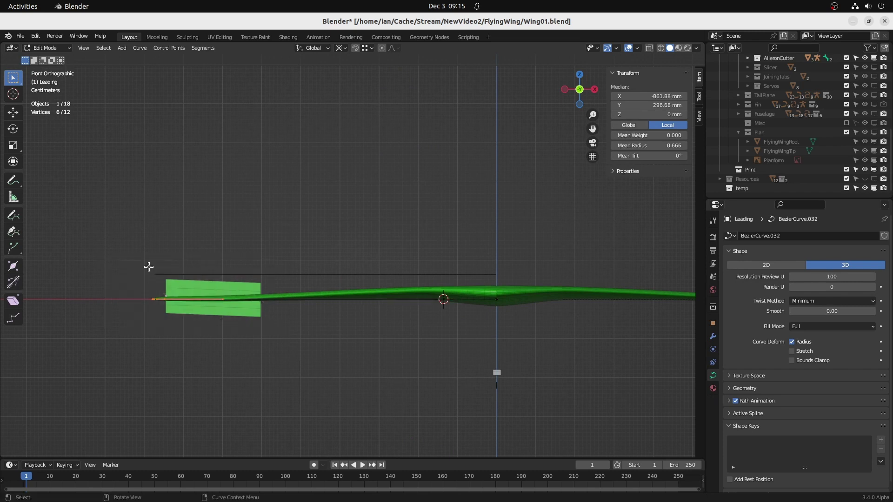
{"action": "key", "text": "z"}
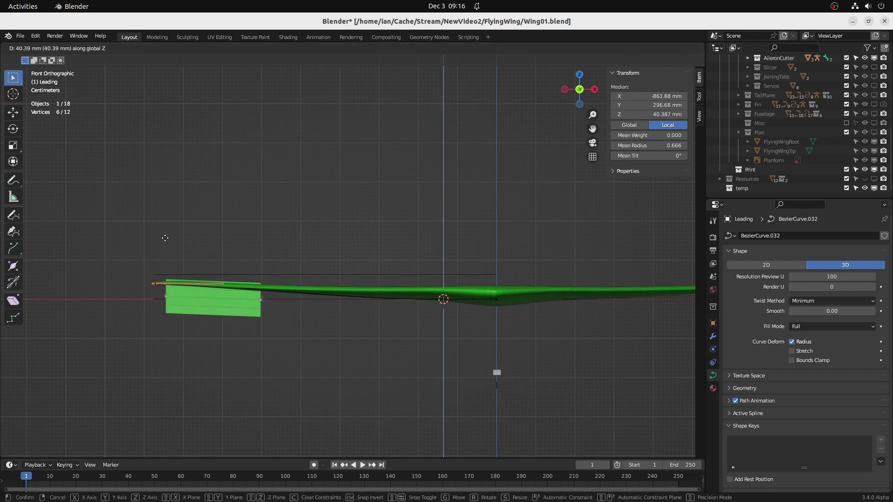
{"action": "left_click", "coordinate": [165, 236]}
{"action": "key", "text": "Tab"}
Put the aileron cutter rig into Pose Mode and raise both bones about 30 mm along Z to the lifted wing
{"action": "middle_click_drag", "start_coordinate": [199, 249], "coordinate": [439, 259]}
{"action": "scroll", "coordinate": [439, 259], "scroll_direction": "up", "scroll_amount": 5}
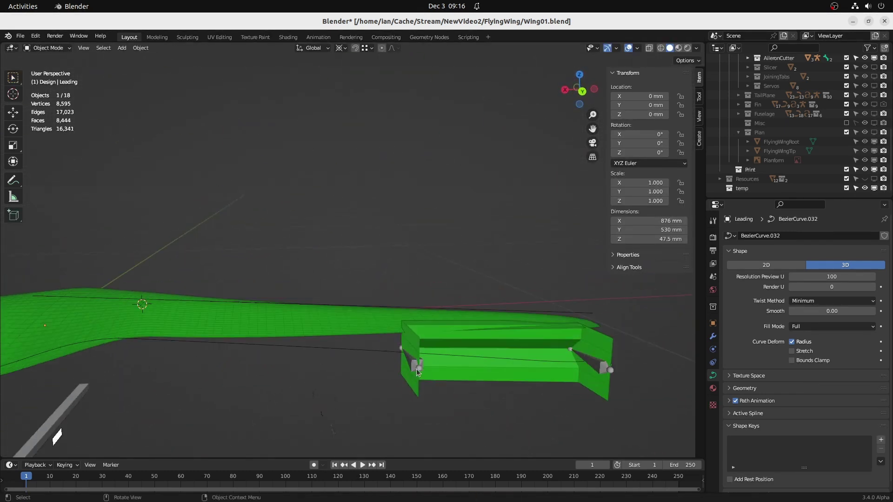
{"action": "left_click", "coordinate": [418, 365]}
{"action": "key", "text": "ctrl+Tab"}
{"action": "key", "text": "ctrl+KP_1"}
{"action": "scroll", "coordinate": [530, 337], "scroll_direction": "up", "scroll_amount": 4}
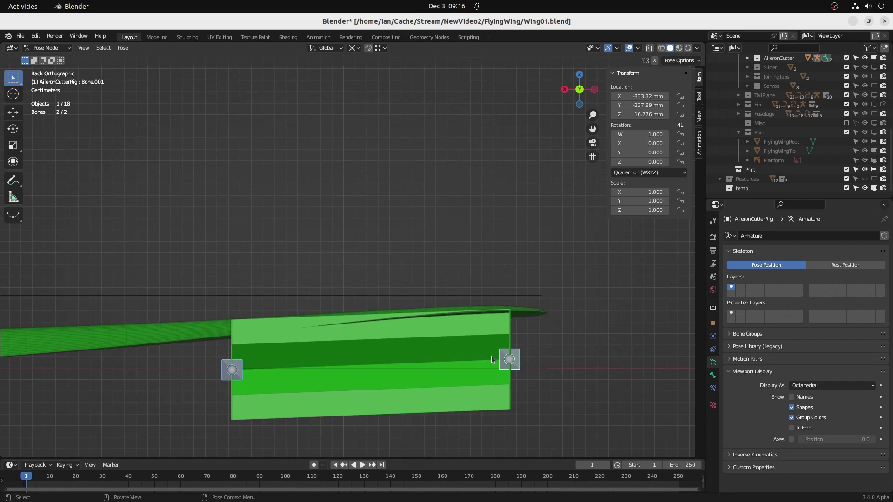
{"action": "key", "text": "g"}
{"action": "key", "text": "z"}
{"action": "left_click", "coordinate": [519, 340]}
{"action": "scroll", "coordinate": [514, 330], "scroll_direction": "up", "scroll_amount": 3}
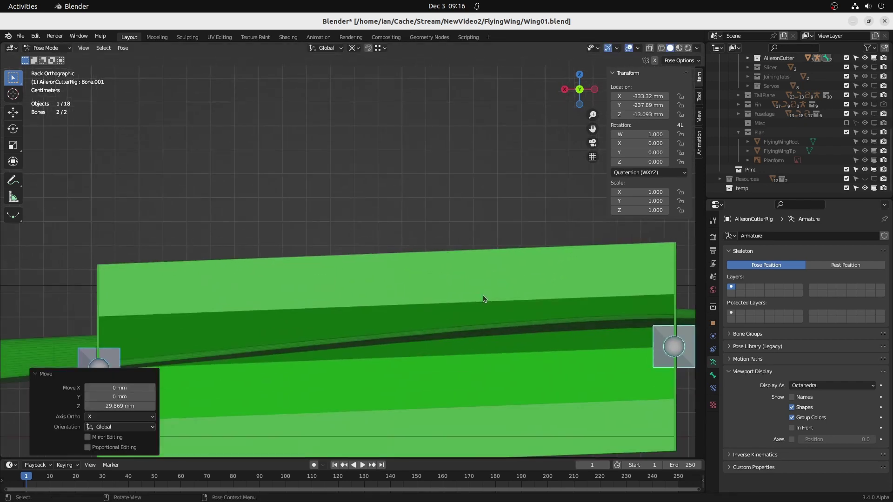
Fine-tune the aileron cutter's bones individually along Z, raising Bone about 2 mm, and hide the rig after leaving Pose Mode
{"action": "middle_click_drag", "start_coordinate": [503, 278], "coordinate": [169, 351]}
{"action": "left_click", "coordinate": [140, 344]}
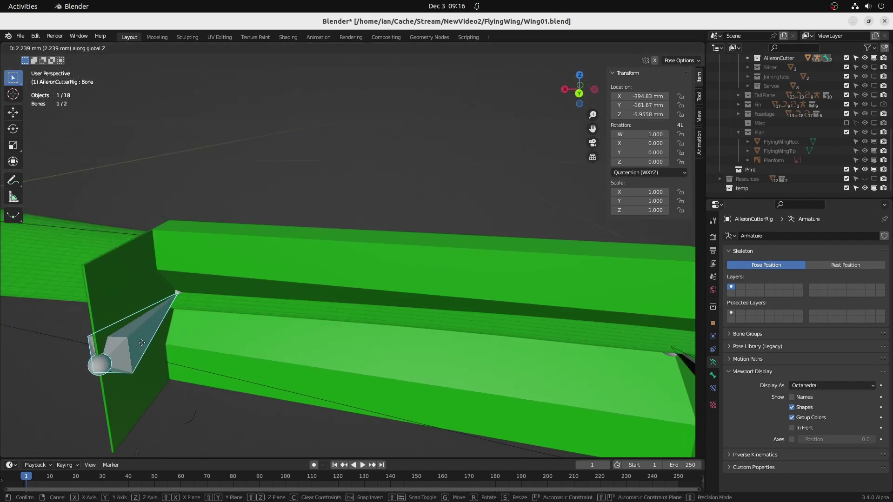
{"action": "left_click", "coordinate": [140, 344]}
{"action": "scroll", "coordinate": [635, 378], "scroll_direction": "down", "scroll_amount": 3}
{"action": "left_click", "coordinate": [635, 378]}
{"action": "key", "text": "g"}
{"action": "key", "text": "z"}
{"action": "left_click", "coordinate": [636, 368]}
{"action": "middle_click_drag", "start_coordinate": [637, 369], "coordinate": [308, 319]}
{"action": "key", "text": "ctrl+Tab"}
{"action": "key", "text": "h"}
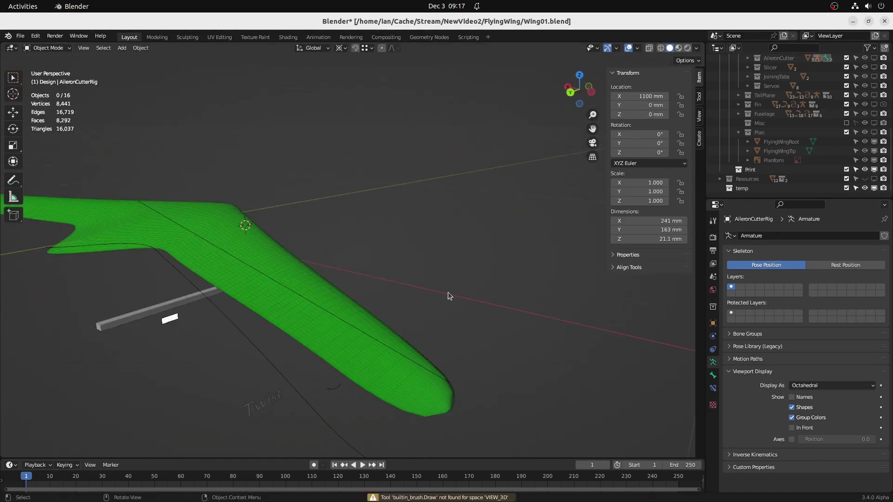
Select the wing and toggle the viewport display of its Subdivision modifier
{"action": "left_click", "coordinate": [448, 296]}
{"action": "middle_click_drag", "start_coordinate": [449, 295], "coordinate": [303, 317]}
{"action": "scroll", "coordinate": [278, 272], "scroll_direction": "down", "scroll_amount": 5}
{"action": "middle_click_drag", "start_coordinate": [278, 271], "coordinate": [484, 269]}
{"action": "left_click", "coordinate": [842, 276]}
Open the Thickness curve for editing in front view and insert a control point between its tip and root
{"action": "middle_click_drag", "start_coordinate": [446, 297], "coordinate": [465, 347]}
{"action": "key", "text": "KP_1"}
{"action": "middle_click_drag", "start_coordinate": [508, 290], "coordinate": [526, 292], "text": "shift"}
{"action": "left_click", "coordinate": [360, 222]}
{"action": "key", "text": "Tab"}
{"action": "left_click", "coordinate": [359, 221]}
{"action": "left_click", "coordinate": [356, 222], "text": "ctrl"}
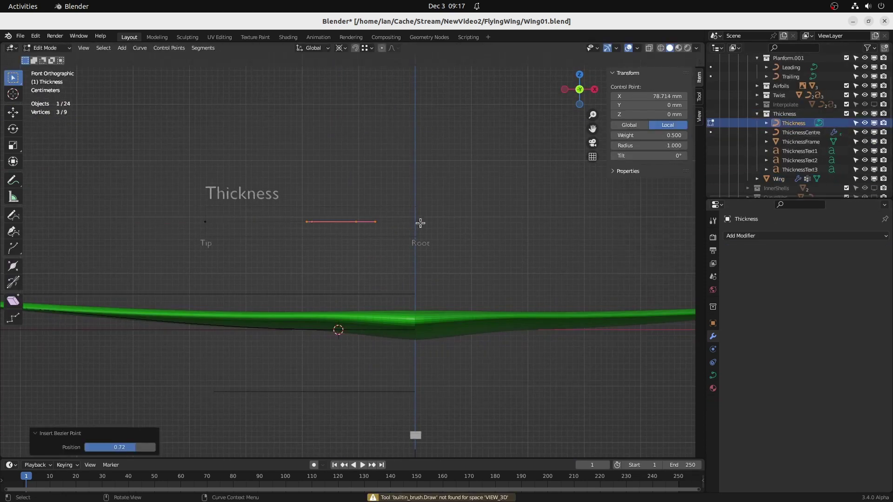
Raise the Thickness curve's root control point about 21 mm along Z to thicken the wing centre
{"action": "left_click", "coordinate": [420, 224]}
{"action": "scroll", "coordinate": [445, 231], "scroll_direction": "up", "scroll_amount": 2}
{"action": "key", "text": "g"}
{"action": "key", "text": "z"}
{"action": "left_click", "coordinate": [534, 213]}
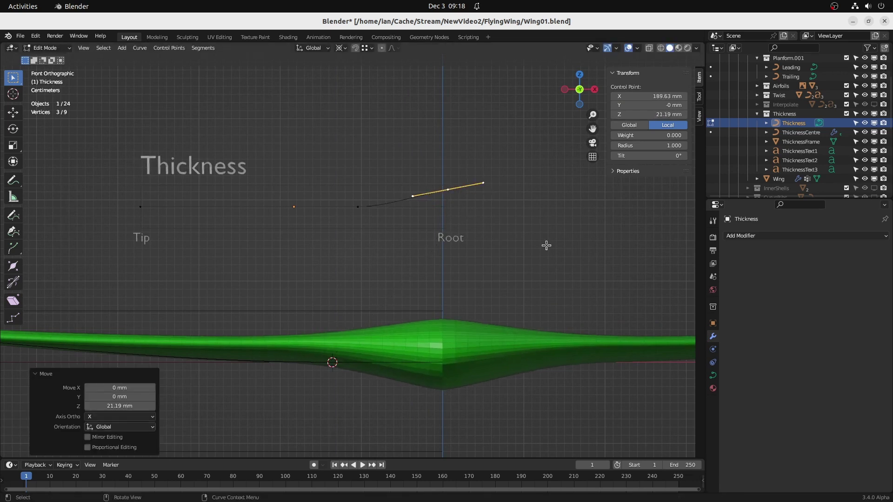
Level the Thickness curve's root handles by rotating them about 10° and adjust the neighbouring handles for a smooth transition
{"action": "key", "text": "r"}
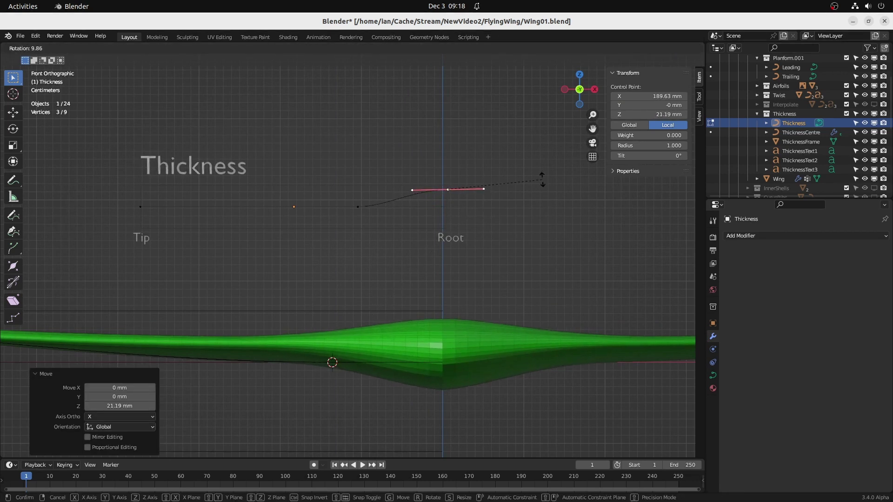
{"action": "left_click", "coordinate": [542, 179]}
{"action": "left_click", "coordinate": [411, 190]}
{"action": "key", "text": "g"}
{"action": "left_click", "coordinate": [385, 189]}
{"action": "left_click", "coordinate": [382, 206]}
{"action": "key", "text": "g"}
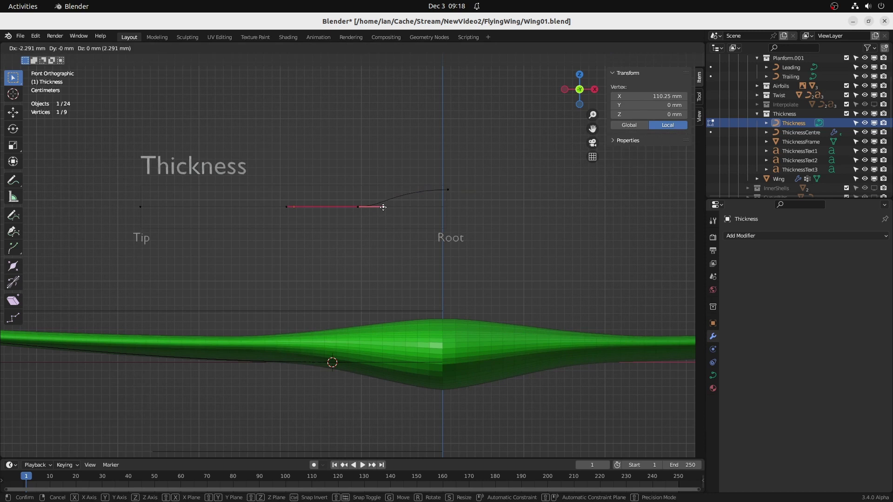
{"action": "left_click", "coordinate": [383, 207]}
{"action": "scroll", "coordinate": [384, 207], "scroll_direction": "down", "scroll_amount": 2}
Edit the Leading curve and raise its root control point about 17 mm along Z
{"action": "key", "text": "Tab"}
{"action": "left_click", "coordinate": [414, 331]}
{"action": "left_click", "coordinate": [414, 330]}
{"action": "key", "text": "Tab"}
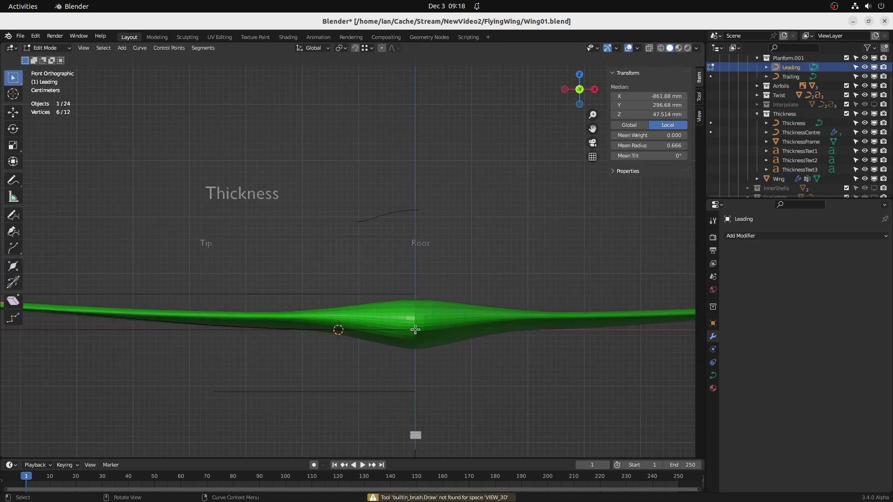
{"action": "left_click", "coordinate": [415, 330]}
{"action": "key", "text": "g"}
{"action": "key", "text": "z"}
{"action": "left_click", "coordinate": [414, 316]}
Hide the Thickness and Planform.001 collections and turn off the wireframe overlay
{"action": "middle_click_drag", "start_coordinate": [414, 316], "coordinate": [460, 279]}
{"action": "left_click", "coordinate": [875, 113]}
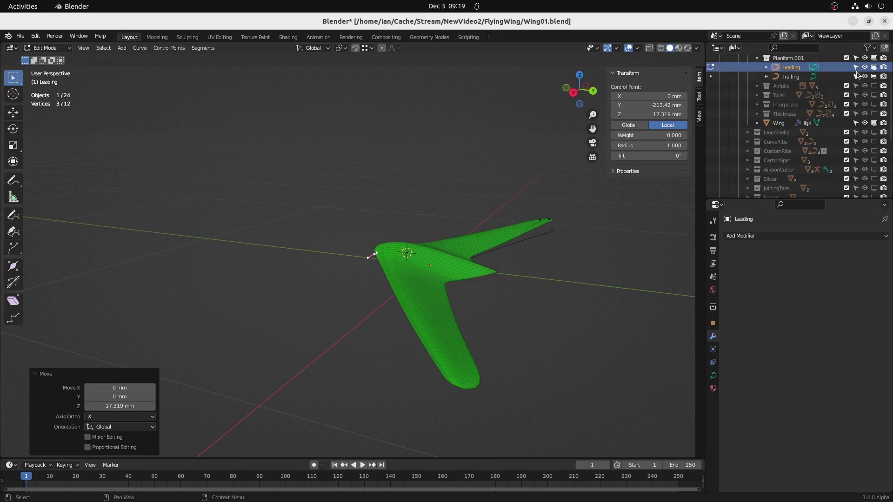
{"action": "left_click", "coordinate": [874, 59]}
{"action": "scroll", "coordinate": [465, 265], "scroll_direction": "up", "scroll_amount": 2}
{"action": "middle_click_drag", "start_coordinate": [400, 258], "coordinate": [428, 255]}
{"action": "left_click", "coordinate": [637, 48]}
{"action": "left_click", "coordinate": [584, 215]}
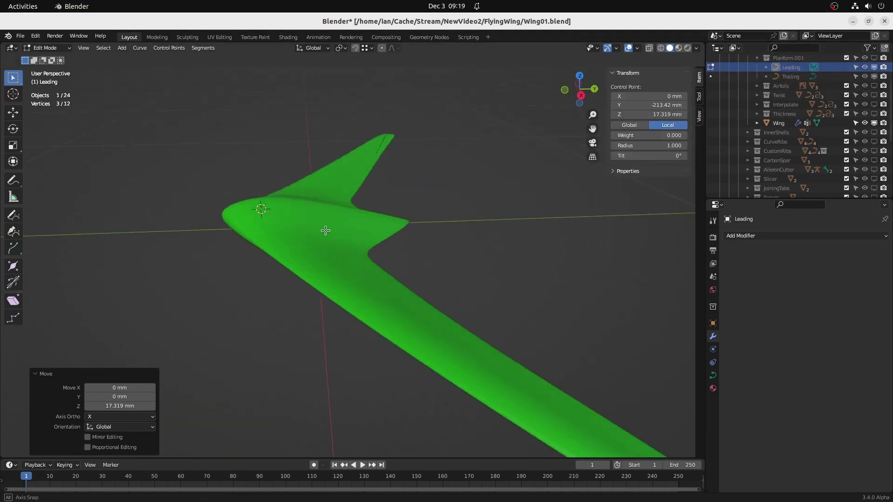
Leave Edit Mode and apply Shade Smooth to the wing
{"action": "middle_click_drag", "start_coordinate": [302, 222], "coordinate": [447, 266]}
{"action": "key", "text": "Tab"}
{"action": "left_click", "coordinate": [448, 265]}
{"action": "right_click", "coordinate": [319, 299]}
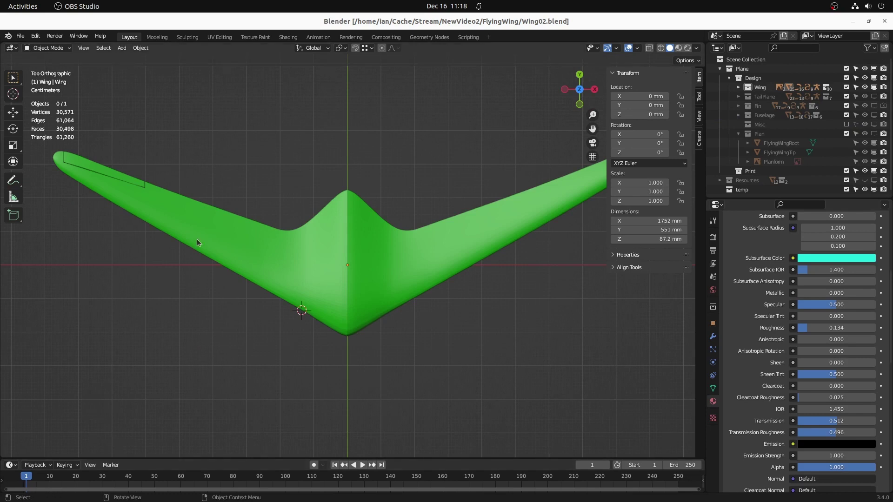
Show the BendTool collection and move BendToolEmpty about -415 mm in X and 278 mm in Y to the wing tip
{"action": "middle_click_drag", "start_coordinate": [275, 300], "coordinate": [260, 312], "text": "shift"}
{"action": "left_click", "coordinate": [739, 87]}
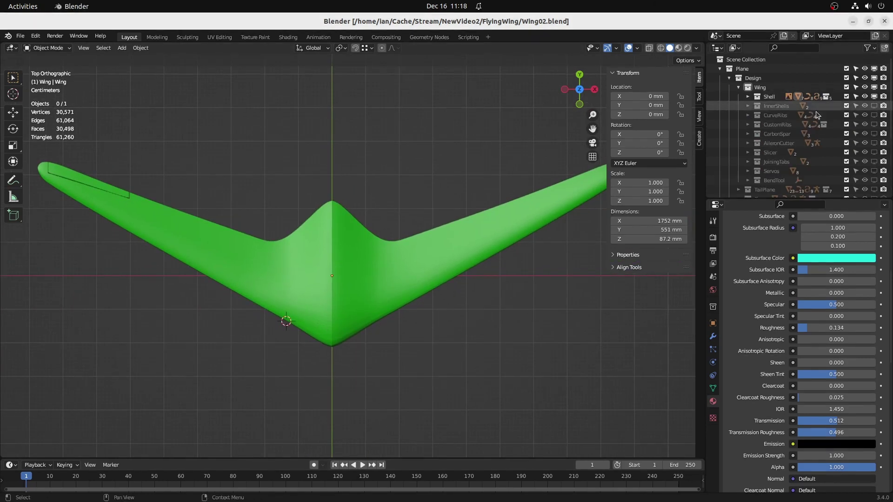
{"action": "left_click_drag", "start_coordinate": [211, 278], "coordinate": [188, 236]}
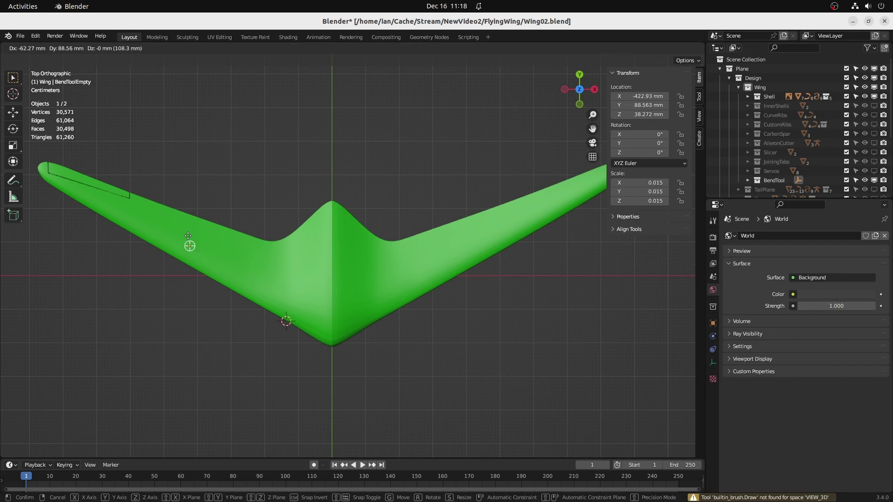
{"action": "left_click_drag", "start_coordinate": [71, 177], "coordinate": [68, 185]}
Raise BendToolEmpty about 37 mm along Z in front view so it sits above the wing tip
{"action": "key", "text": "KP_1"}
{"action": "middle_click_drag", "start_coordinate": [121, 204], "coordinate": [342, 220], "text": "shift"}
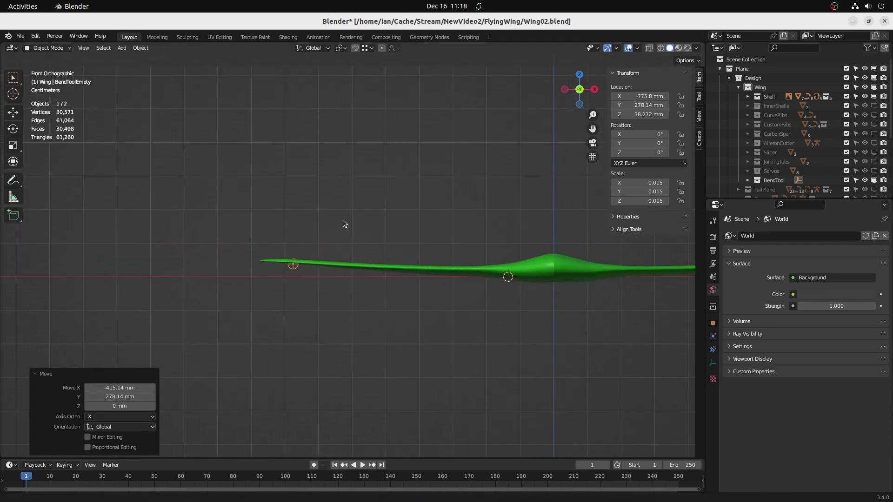
{"action": "key", "text": "g"}
{"action": "key", "text": "z"}
{"action": "left_click", "coordinate": [335, 230]}
Add a Geometry Nodes modifier to the wing directly above Mirror and assign the BendToolV1 node group
{"action": "left_click", "coordinate": [331, 261]}
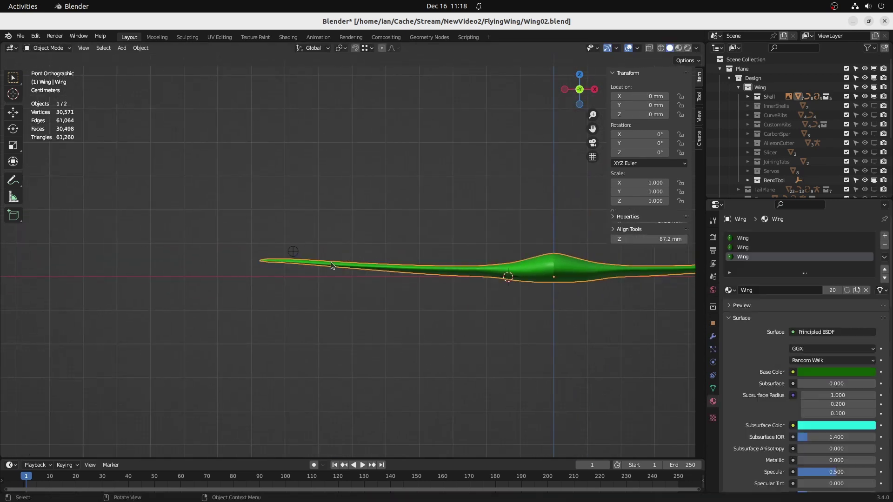
{"action": "left_click", "coordinate": [712, 336]}
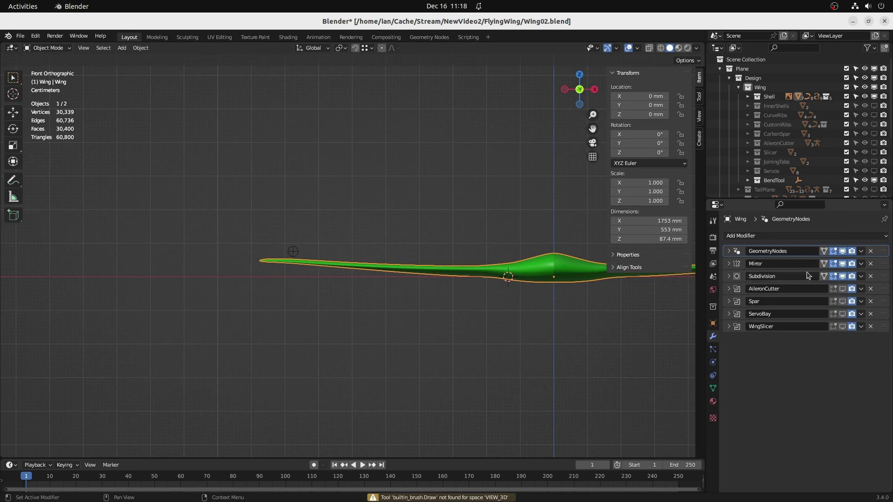
{"action": "left_click", "coordinate": [742, 236]}
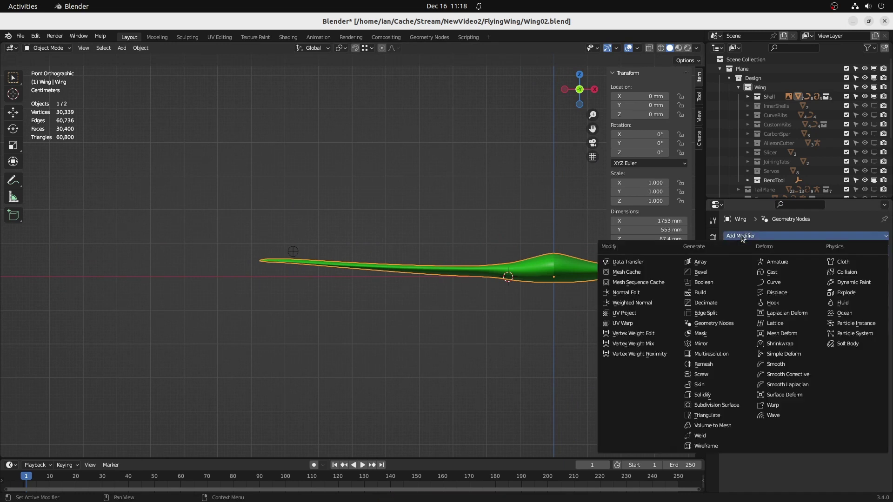
{"action": "left_click", "coordinate": [713, 323]}
{"action": "left_click_drag", "start_coordinate": [884, 340], "coordinate": [883, 263]}
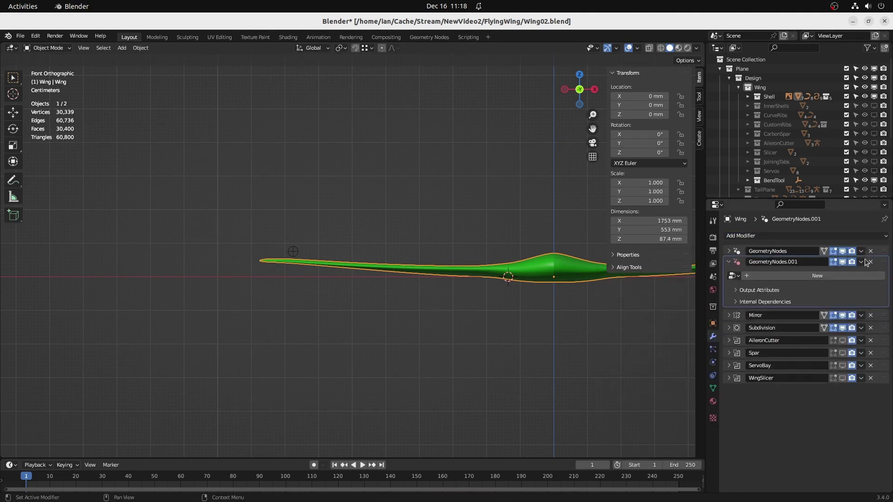
{"action": "left_click", "coordinate": [732, 278]}
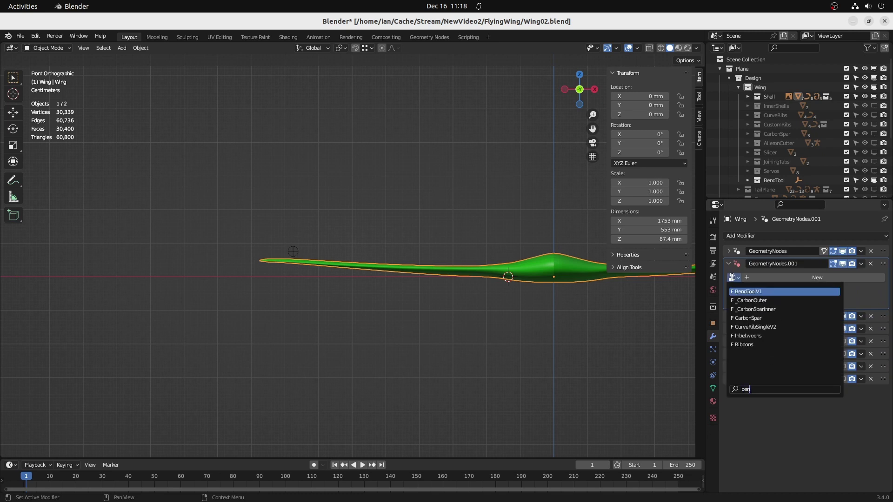
{"action": "left_click", "coordinate": [758, 291]}
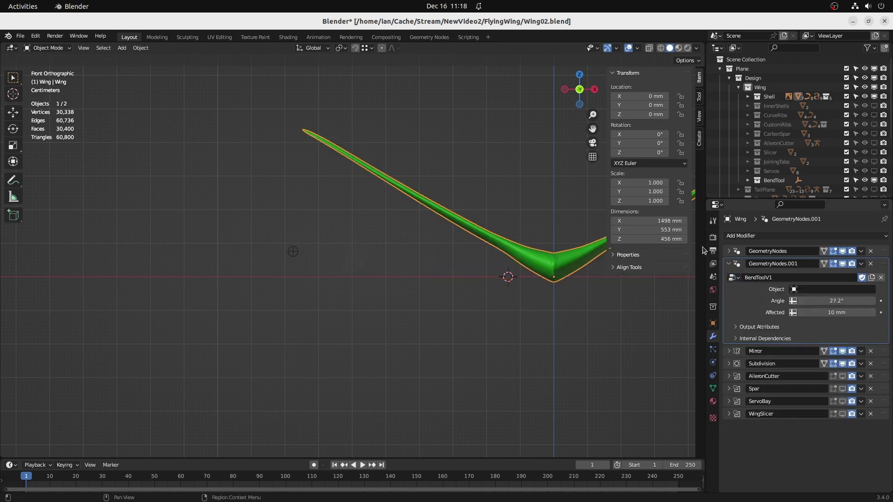
Set the wing's BendToolV1 object to BendToolEmpty, the angle to 90° and the affected length to 68 mm
{"action": "left_click", "coordinate": [818, 289]}
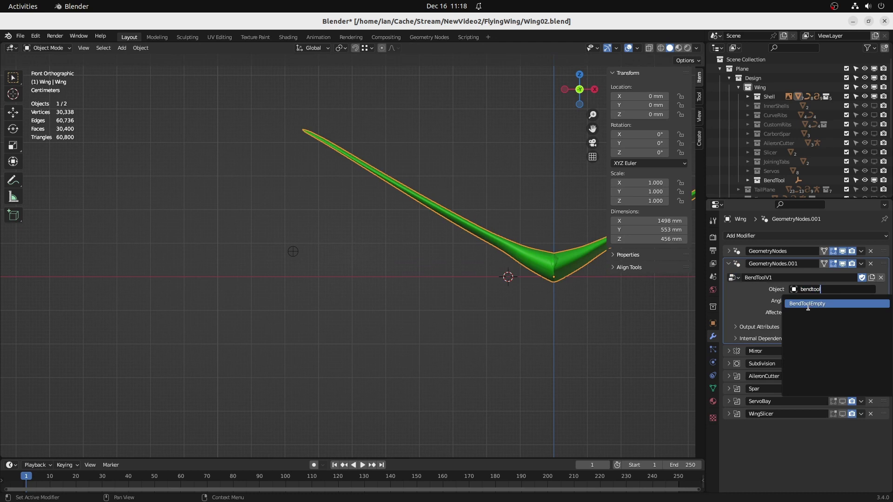
{"action": "left_click", "coordinate": [807, 304]}
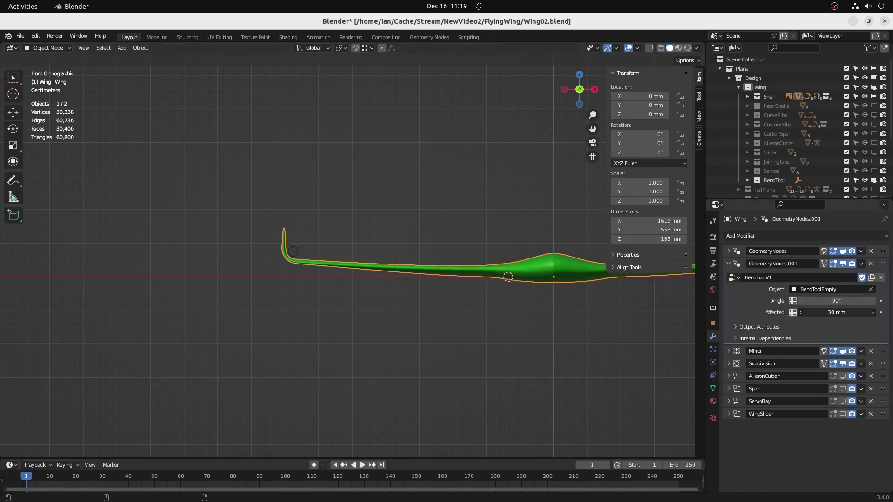
{"action": "middle_click_drag", "start_coordinate": [553, 291], "coordinate": [395, 307]}
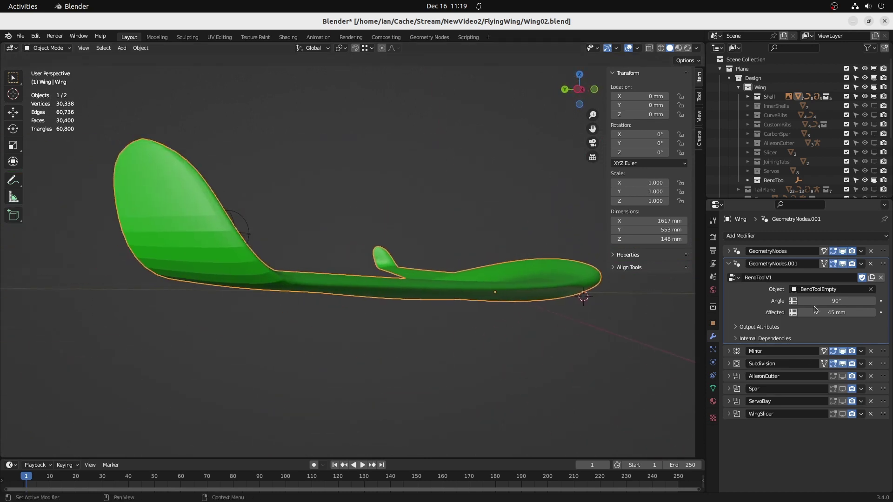
{"action": "left_click_drag", "start_coordinate": [829, 312], "coordinate": [874, 313]}
Shift BendToolEmpty about 30 mm in X and 22 mm in Z to reposition the winglet bend
{"action": "key", "text": "KP_1"}
{"action": "left_click", "coordinate": [189, 251]}
{"action": "key", "text": "g"}
{"action": "key", "text": "x"}
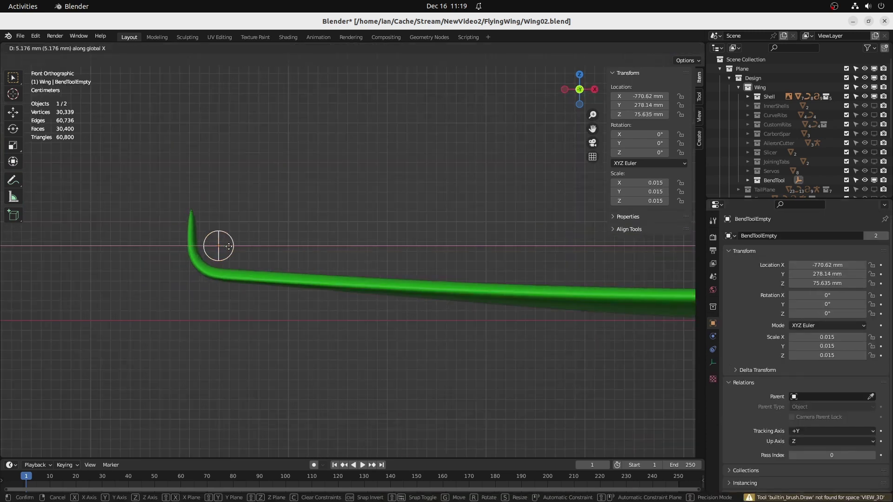
{"action": "left_click", "coordinate": [250, 246]}
{"action": "key", "text": "g"}
{"action": "key", "text": "z"}
{"action": "left_click", "coordinate": [252, 220]}
{"action": "middle_click_drag", "start_coordinate": [252, 220], "coordinate": [459, 292]}
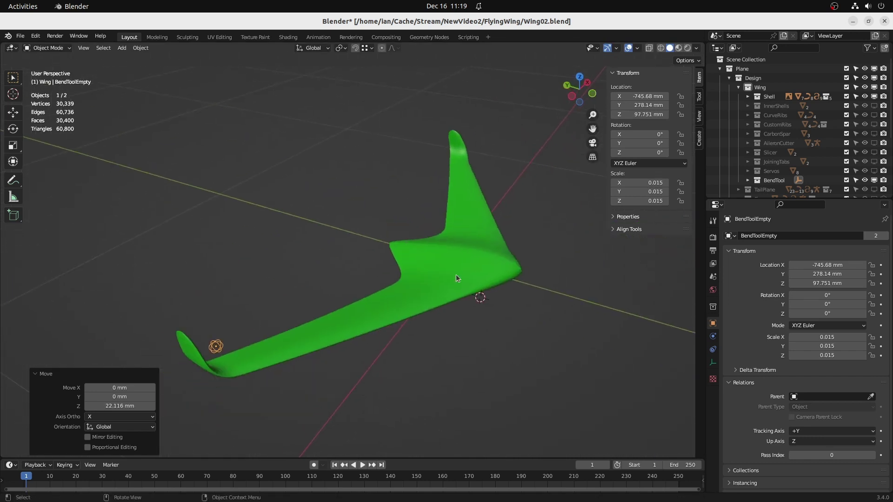
Turn off the wing's bend modifier in the viewport and display the fin from the Fin collection
{"action": "left_click", "coordinate": [459, 292]}
{"action": "left_click", "coordinate": [843, 263]}
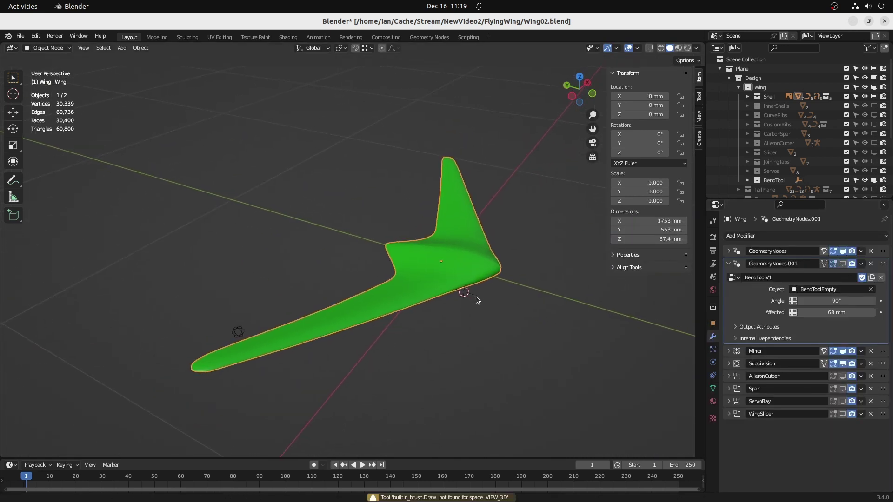
{"action": "middle_click_drag", "start_coordinate": [475, 299], "coordinate": [478, 301], "text": "shift"}
{"action": "left_click", "coordinate": [738, 87]}
{"action": "left_click", "coordinate": [739, 106]}
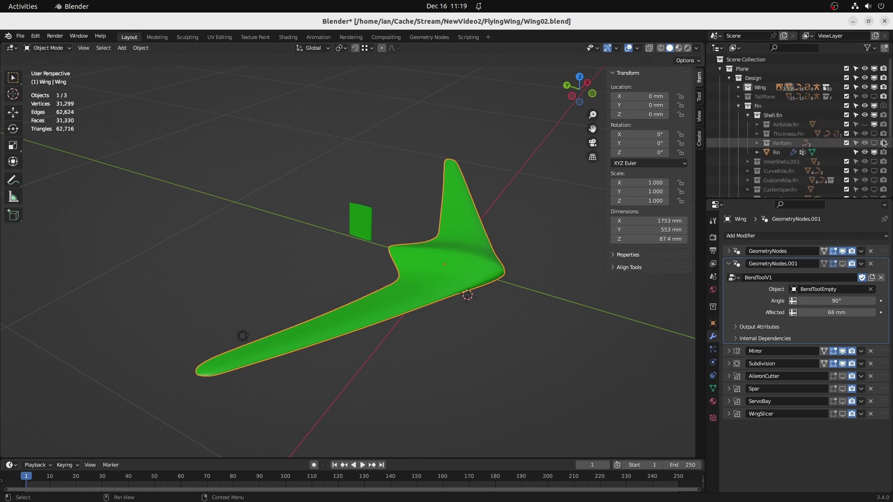
Add a Mirror modifier on the Z axis to the fin, placed above the Rudder modifier
{"action": "left_click", "coordinate": [361, 225]}
{"action": "left_click", "coordinate": [729, 236]}
{"action": "left_click", "coordinate": [707, 346]}
Edit the Leading.Fin and Trailing.Fin curves together and move all their points about -821 mm along X to the wing tip
{"action": "left_click", "coordinate": [757, 153]}
{"action": "left_click", "coordinate": [757, 153]}
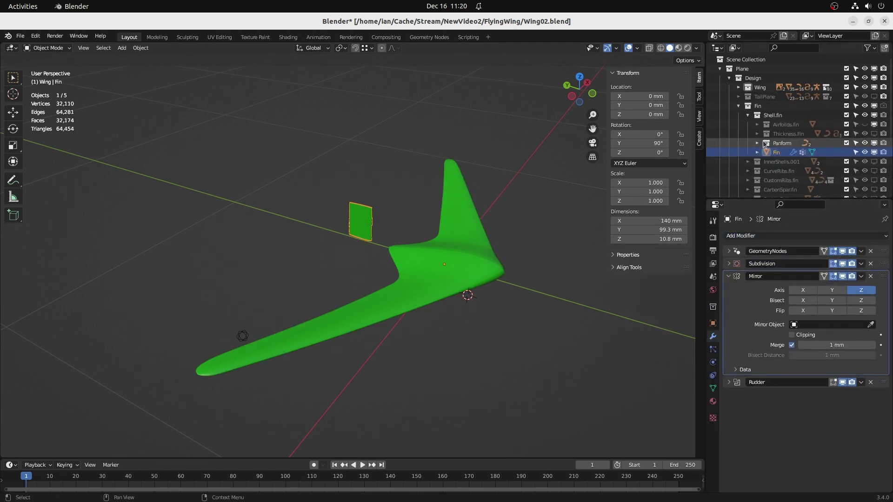
{"action": "left_click", "coordinate": [757, 143]}
{"action": "left_click", "coordinate": [792, 153]}
{"action": "left_click", "coordinate": [792, 162], "text": "shift"}
{"action": "key", "text": "Tab"}
{"action": "key", "text": "a"}
{"action": "key", "text": "g"}
{"action": "key", "text": "x"}
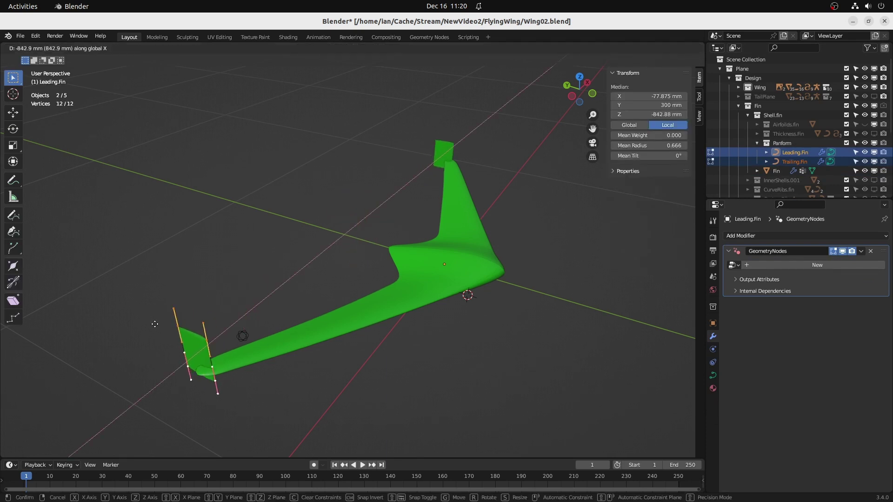
{"action": "left_click", "coordinate": [174, 318]}
Move both fin curves about -42 mm along Y in top view to align them with the wing tip
{"action": "key", "text": "ctrl+KP_3"}
{"action": "key", "text": "KP_7"}
{"action": "key", "text": "g"}
{"action": "key", "text": "y"}
{"action": "left_click", "coordinate": [250, 108]}
Raise the lower control points of both fin curves along Z to the wing tip in side view
{"action": "key", "text": "ctrl+KP_3"}
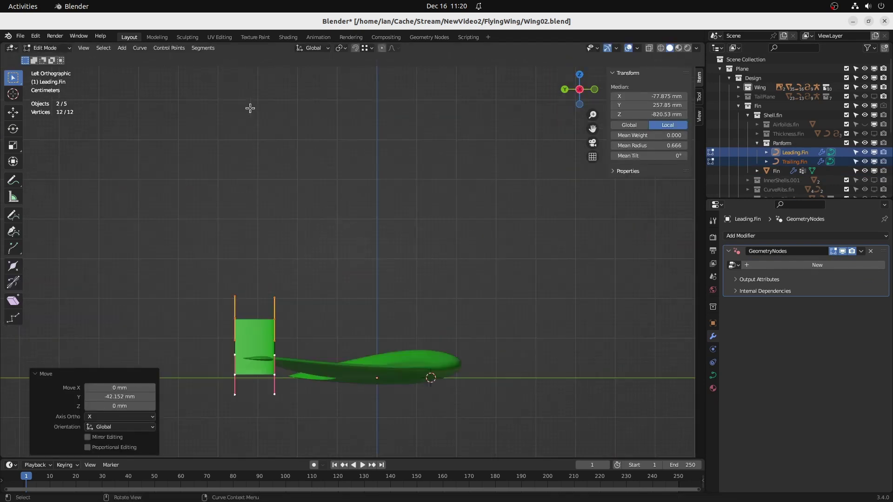
{"action": "scroll", "coordinate": [319, 340], "scroll_direction": "up", "scroll_amount": 1}
{"action": "middle_click_drag", "start_coordinate": [319, 340], "coordinate": [383, 315], "text": "shift"}
{"action": "left_click_drag", "start_coordinate": [262, 362], "coordinate": [337, 389]}
{"action": "key", "text": "g"}
{"action": "key", "text": "z"}
{"action": "left_click", "coordinate": [335, 371]}
Scale the leading fin curve's top control point, rotate it 90° and shift it backward along Y
{"action": "left_click", "coordinate": [324, 307]}
{"action": "key", "text": "s"}
{"action": "left_click", "coordinate": [347, 310]}
{"action": "key", "text": "r"}
{"action": "key", "text": "9"}
{"action": "key", "text": "0"}
{"action": "key", "text": "Return"}
{"action": "key", "text": "g"}
{"action": "key", "text": "y"}
{"action": "left_click", "coordinate": [311, 312]}
Rotate the trailing fin curve's top control point 90°, scale it by 0.5 and adjust its position along Y
{"action": "left_click", "coordinate": [276, 309]}
{"action": "key", "text": "r"}
{"action": "key", "text": "9"}
{"action": "key", "text": "0"}
{"action": "key", "text": "Return"}
{"action": "key", "text": "s"}
{"action": "key", "text": "period"}
{"action": "key", "text": "5"}
{"action": "key", "text": "Return"}
{"action": "key", "text": "g"}
{"action": "key", "text": "y"}
{"action": "left_click", "coordinate": [283, 309]}
Shift the top control points of both fin curves backward along Y to sweep the fin
{"action": "left_click_drag", "start_coordinate": [266, 297], "coordinate": [312, 312]}
{"action": "key", "text": "g"}
{"action": "key", "text": "y"}
{"action": "left_click", "coordinate": [278, 309]}
Reposition the curve control near the base of the fin to refine its lower outline
{"action": "scroll", "coordinate": [285, 339], "scroll_direction": "up", "scroll_amount": 3}
{"action": "left_click", "coordinate": [301, 431]}
{"action": "scroll", "coordinate": [371, 359], "scroll_direction": "up", "scroll_amount": 1}
{"action": "middle_click_drag", "start_coordinate": [357, 445], "coordinate": [351, 309], "text": "shift"}
{"action": "key", "text": "g"}
{"action": "left_click", "coordinate": [364, 362]}
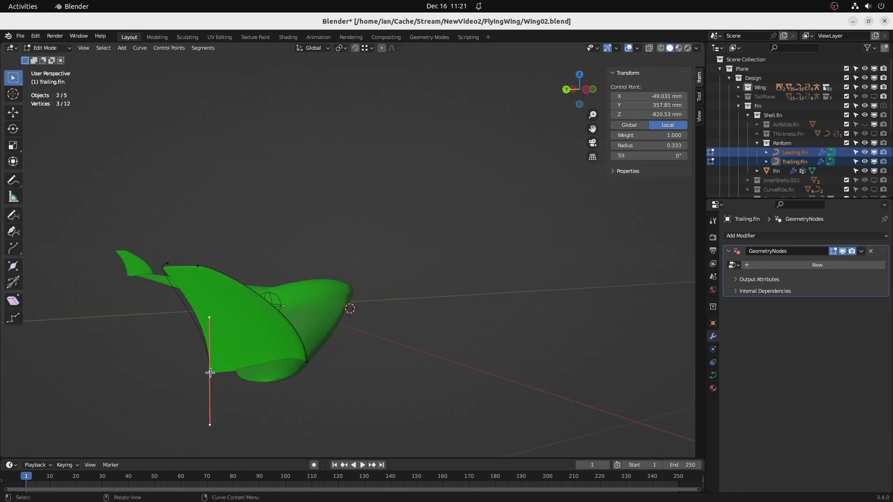
{"action": "middle_click_drag", "start_coordinate": [296, 310], "coordinate": [350, 309]}
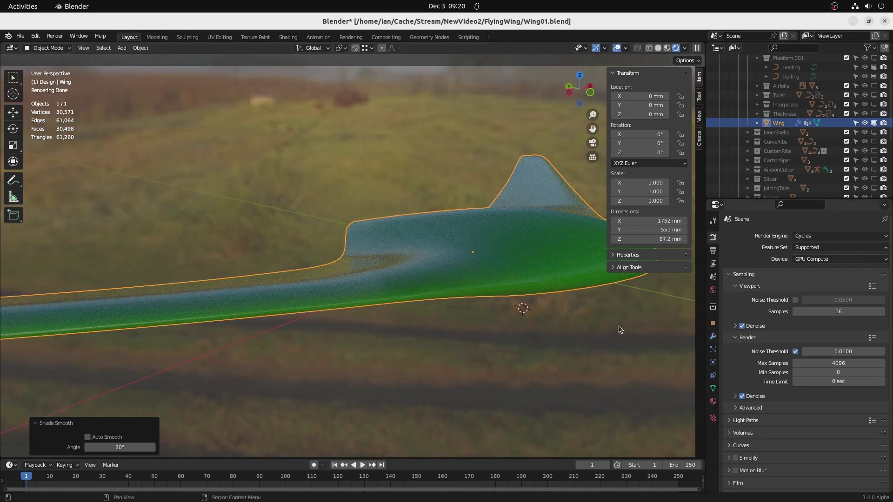
Set the Cycles viewport samples to 64 for the rendered wing preview
{"action": "middle_click_drag", "start_coordinate": [445, 261], "coordinate": [479, 275]}
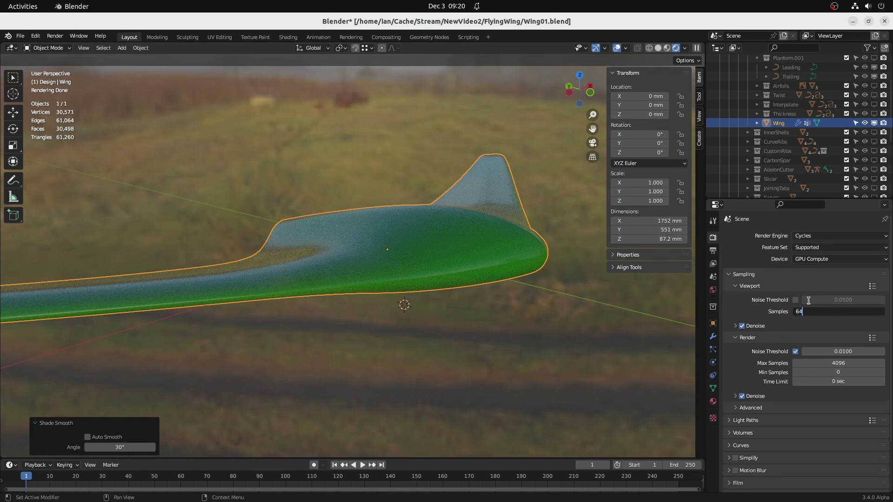
{"action": "middle_click_drag", "start_coordinate": [506, 181], "coordinate": [459, 311]}
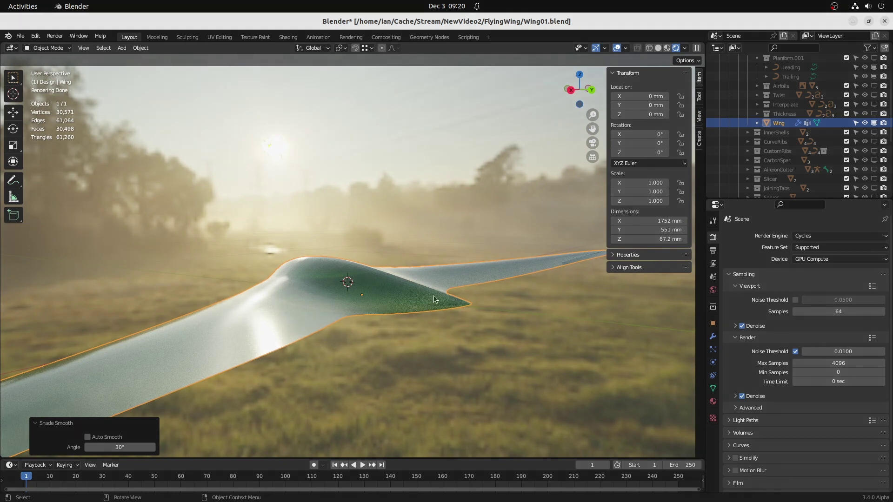
Adjust the wing material's transmission settings to Transmission 0.512 and Transmission Roughness 0.496
{"action": "left_click", "coordinate": [713, 402]}
{"action": "scroll", "coordinate": [795, 407], "scroll_direction": "down", "scroll_amount": 10}
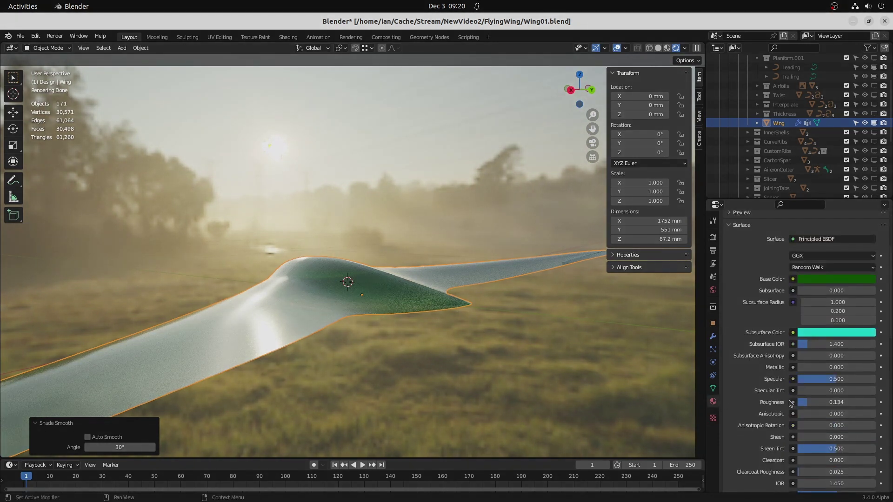
{"action": "left_click_drag", "start_coordinate": [832, 470], "coordinate": [874, 470]}
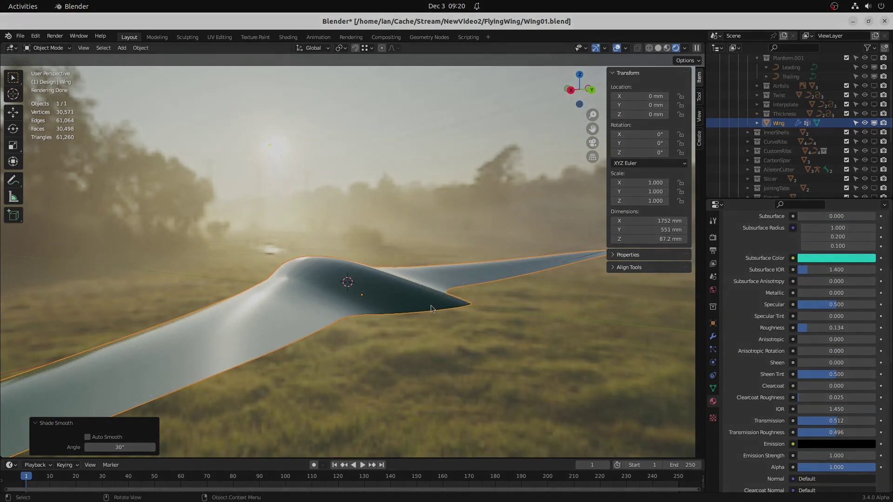
{"action": "middle_click_drag", "start_coordinate": [366, 253], "coordinate": [251, 250]}
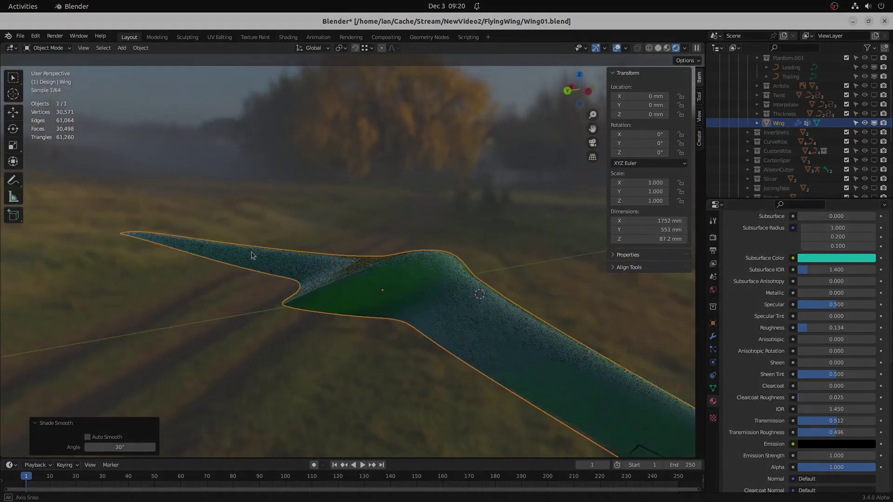
{"action": "middle_click_drag", "start_coordinate": [464, 293], "coordinate": [439, 286]}
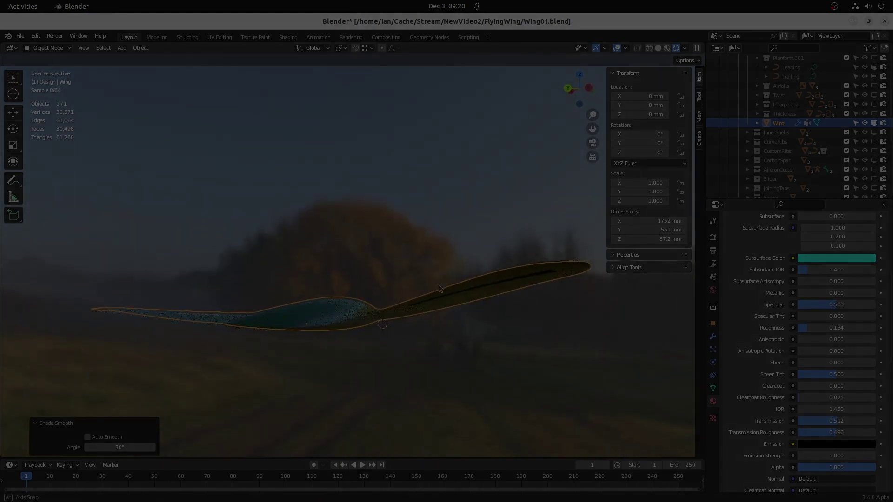
{"action": "middle_click_drag", "start_coordinate": [488, 250], "coordinate": [411, 267]}
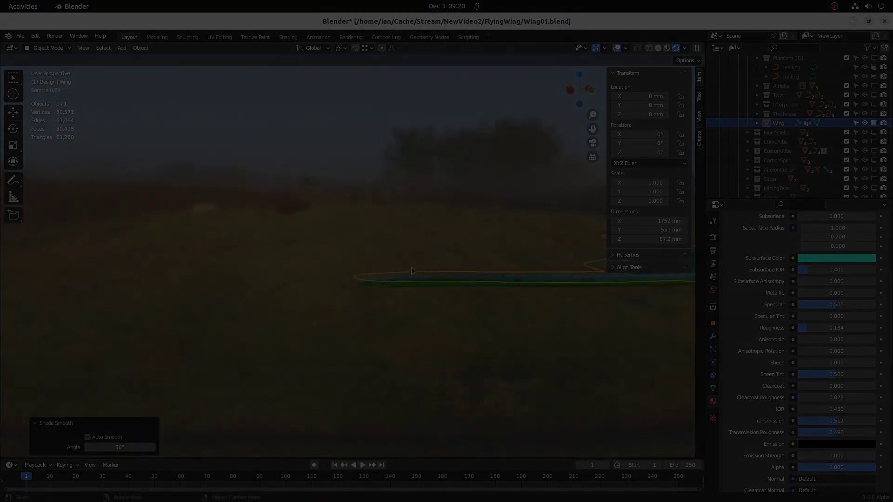
{"action": "middle_click_drag", "start_coordinate": [406, 227], "coordinate": [431, 233]}
{"action": "key", "text": "KP_3"}
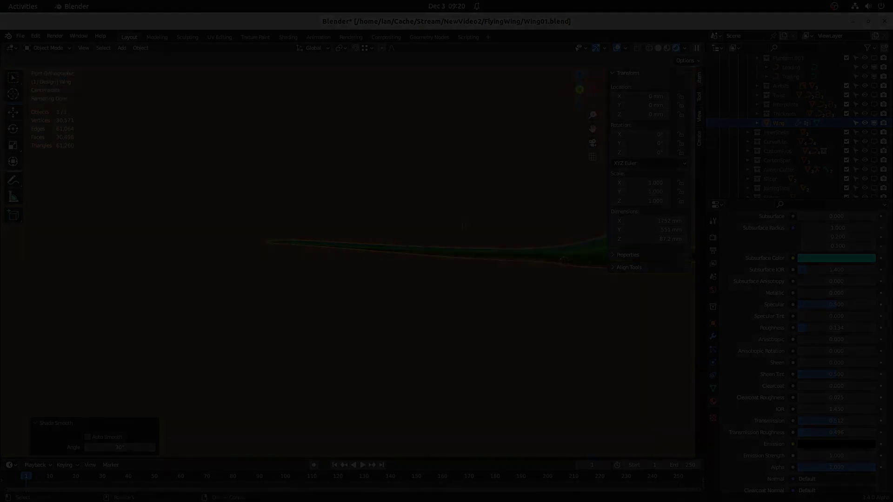